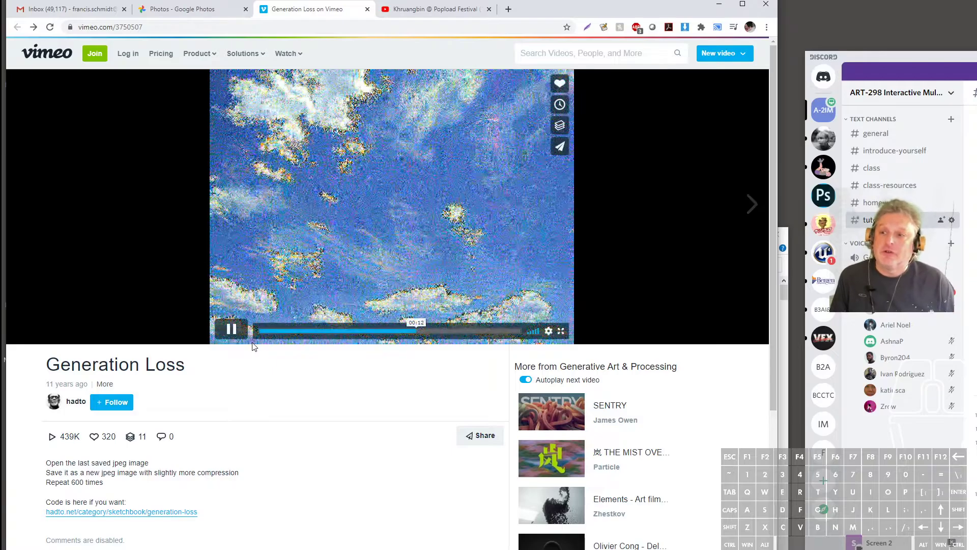
# Pause the Generation Loss video to examine the degraded sky image, and resume playback.
pyautogui.click(232, 330)
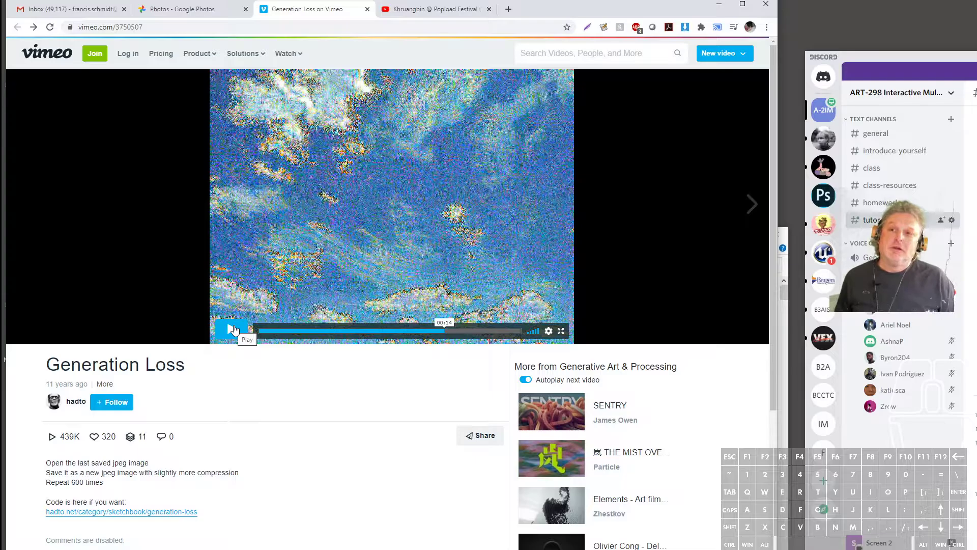
pyautogui.click(234, 330)
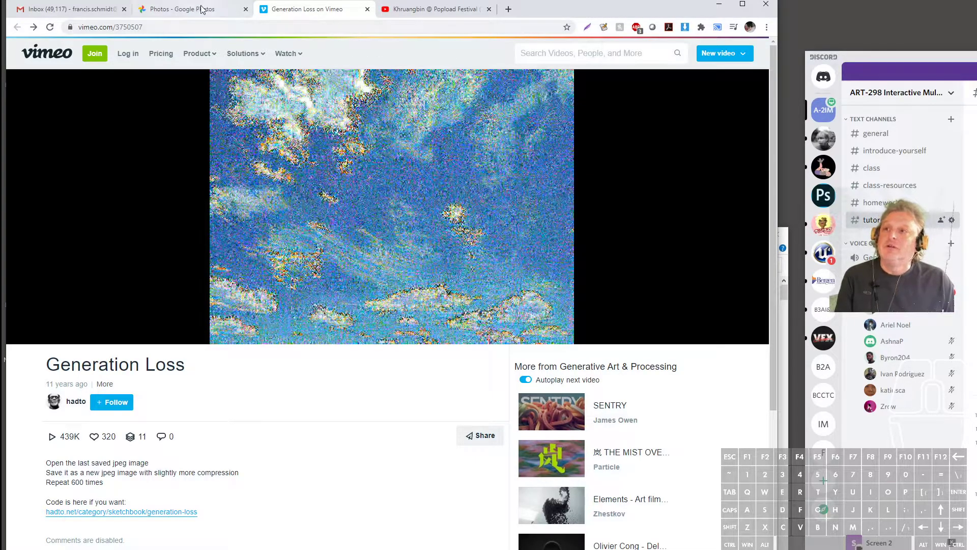
# Load the New York Times home page in place of the Vimeo video.
pyautogui.click(292, 29)
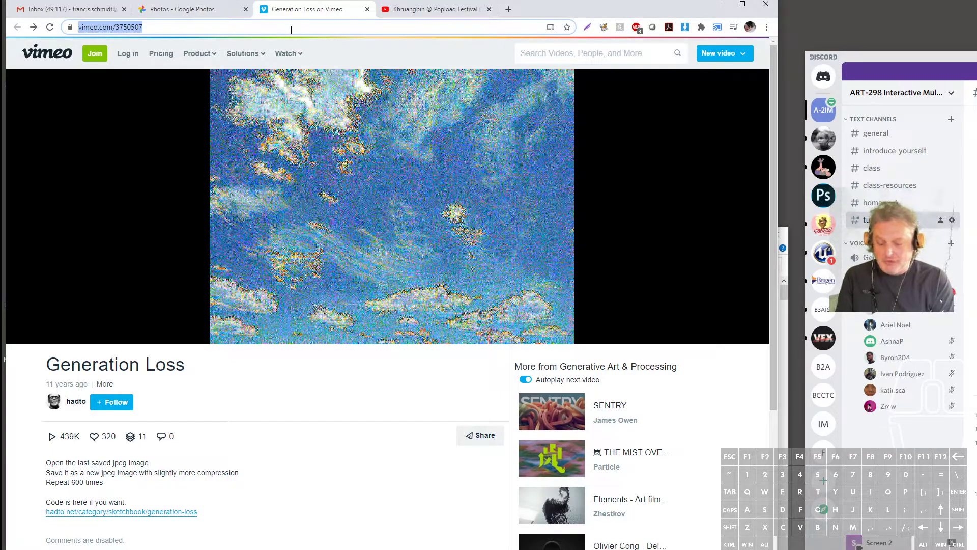
pyautogui.write('nyt')
pyautogui.press('Return')
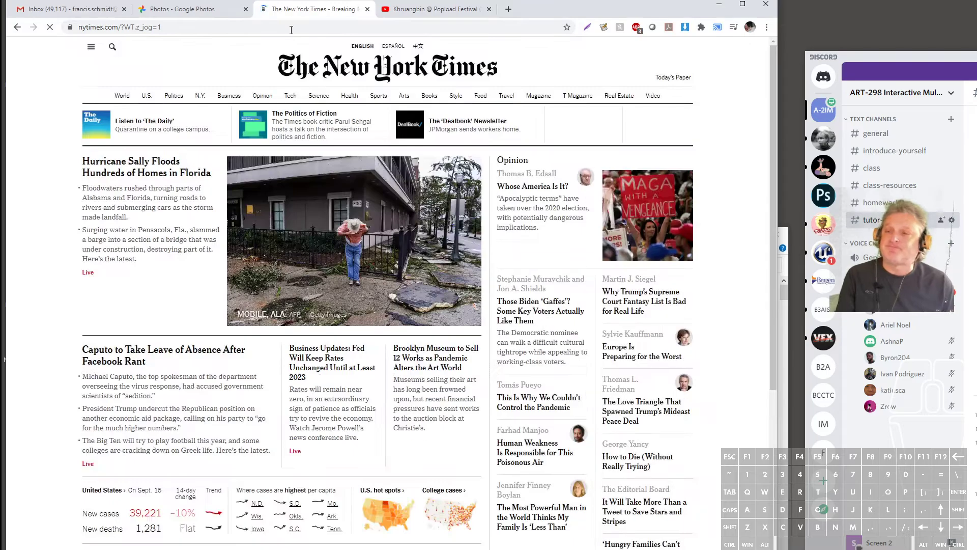
pyautogui.rightClick(353, 232)
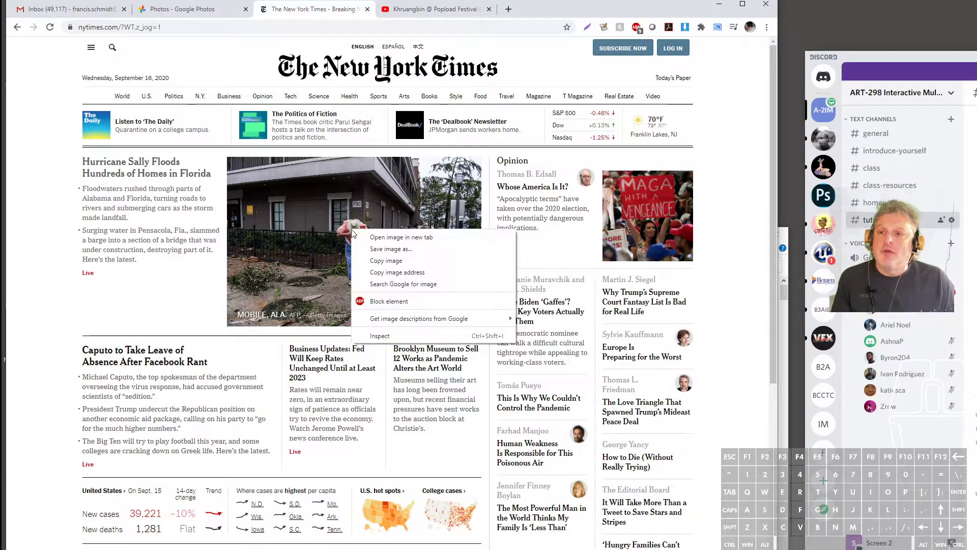
pyautogui.click(395, 249)
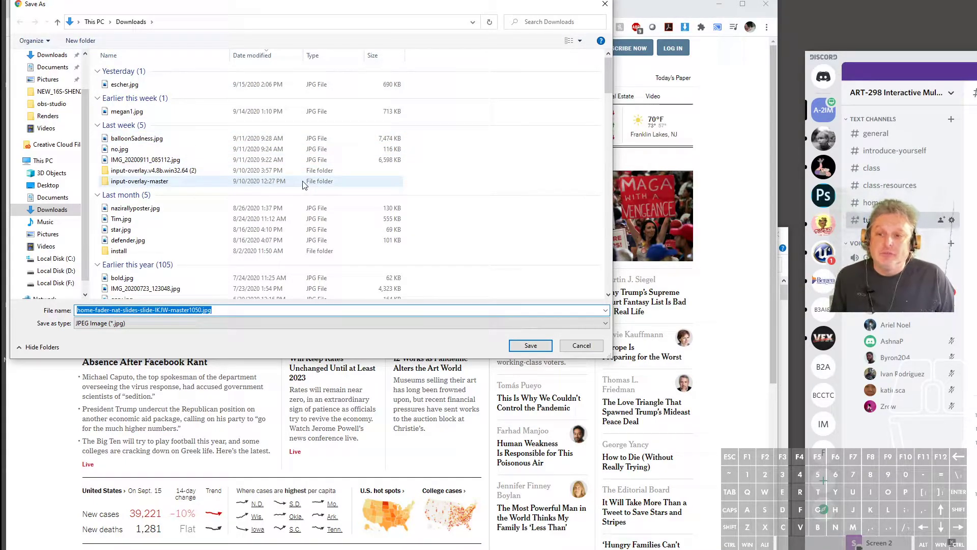
pyautogui.click(581, 345)
# Reposition and shorten the browser window, and show the downloaded Photos (1).zip in its folder.
pyautogui.moveTo(656, 1); pyautogui.dragTo(624, 59)
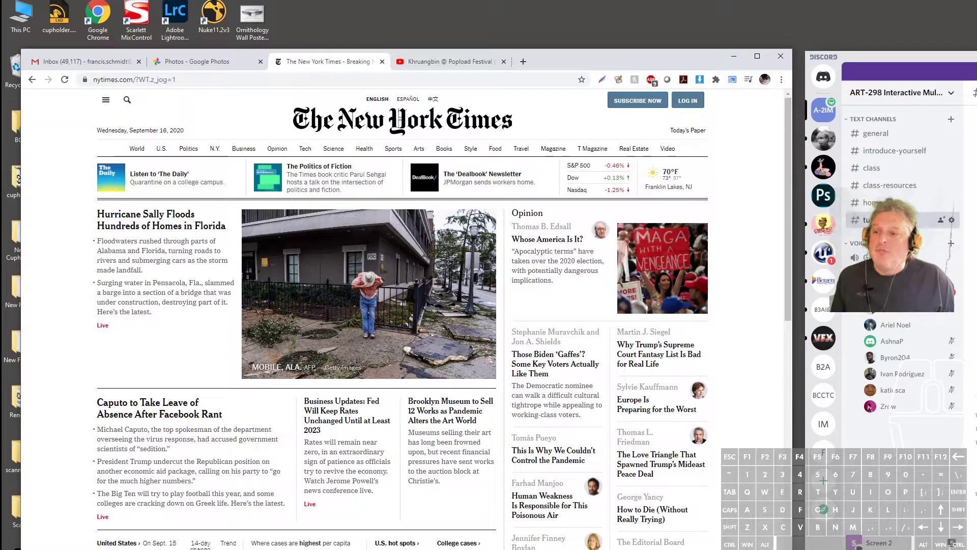
pyautogui.moveTo(615, 55); pyautogui.dragTo(594, 60)
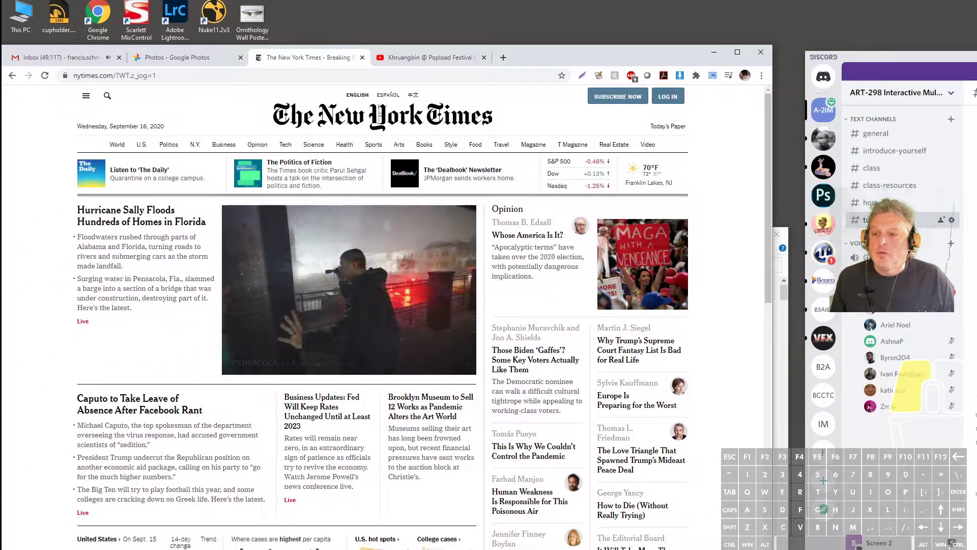
pyautogui.moveTo(315, 549); pyautogui.dragTo(315, 454)
pyautogui.click(107, 443)
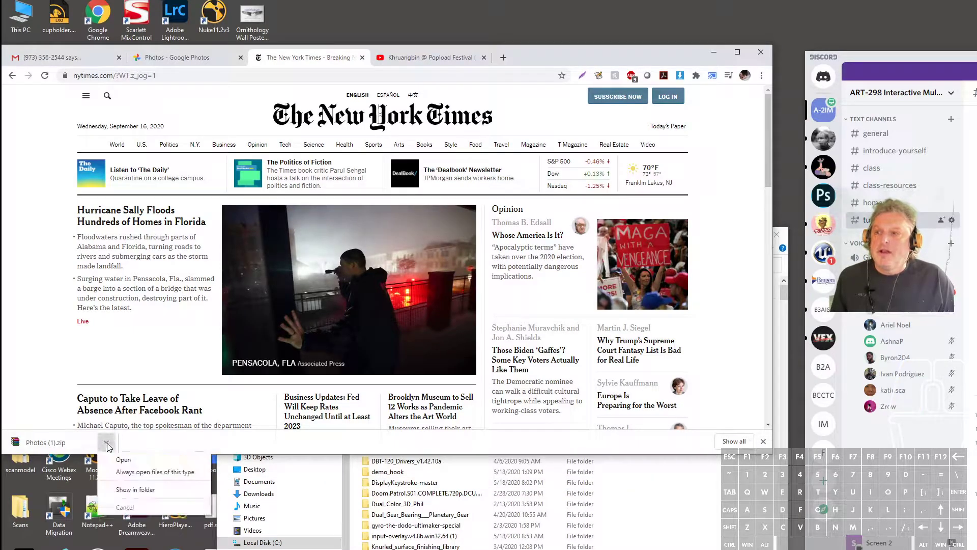
pyautogui.click(151, 490)
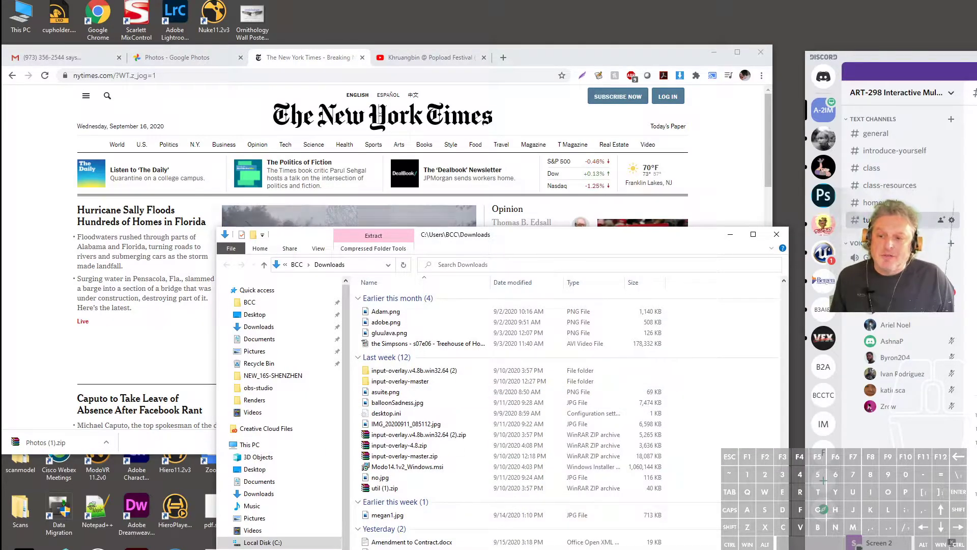
# Extract Photos (1).zip into its own Photos (1) folder and browse the extracted dog photos.
pyautogui.rightClick(346, 306)
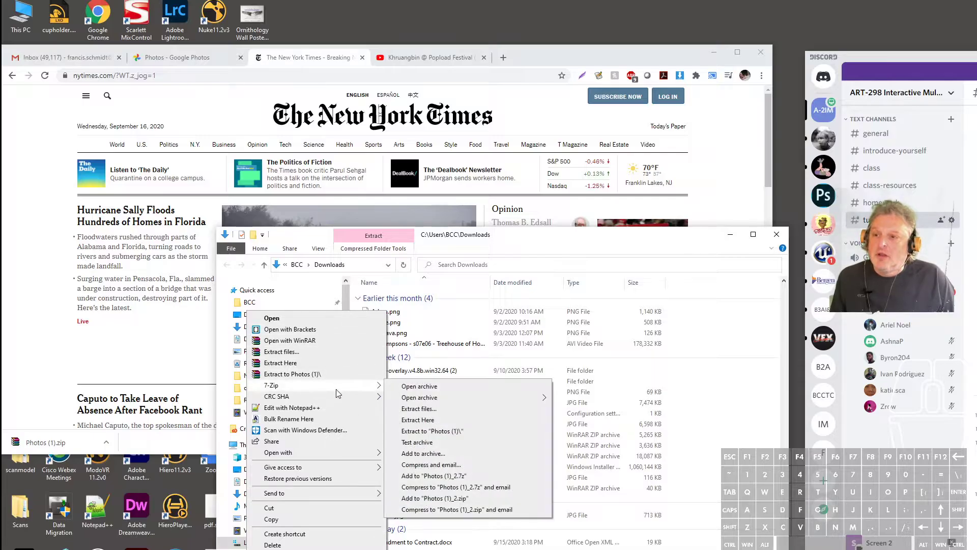
pyautogui.click(330, 374)
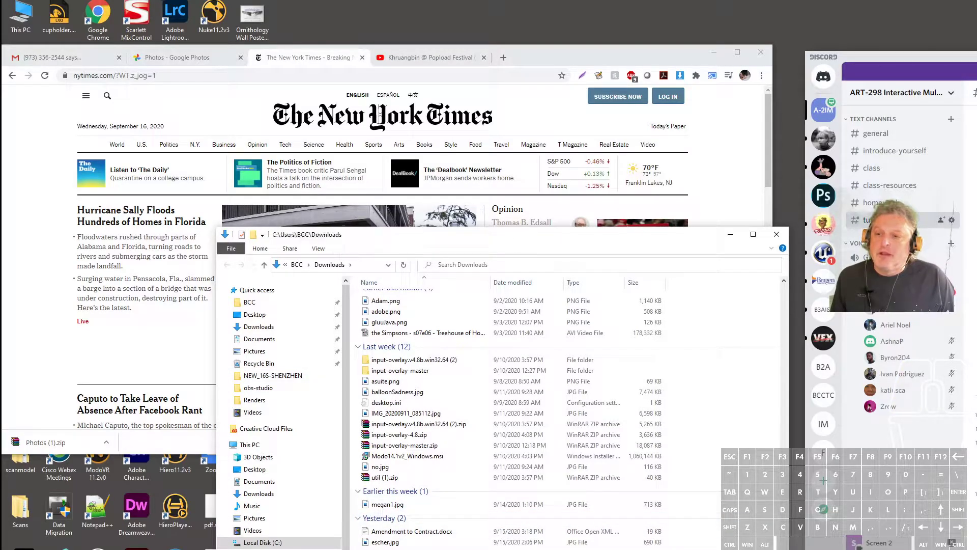
pyautogui.doubleClick(394, 549)
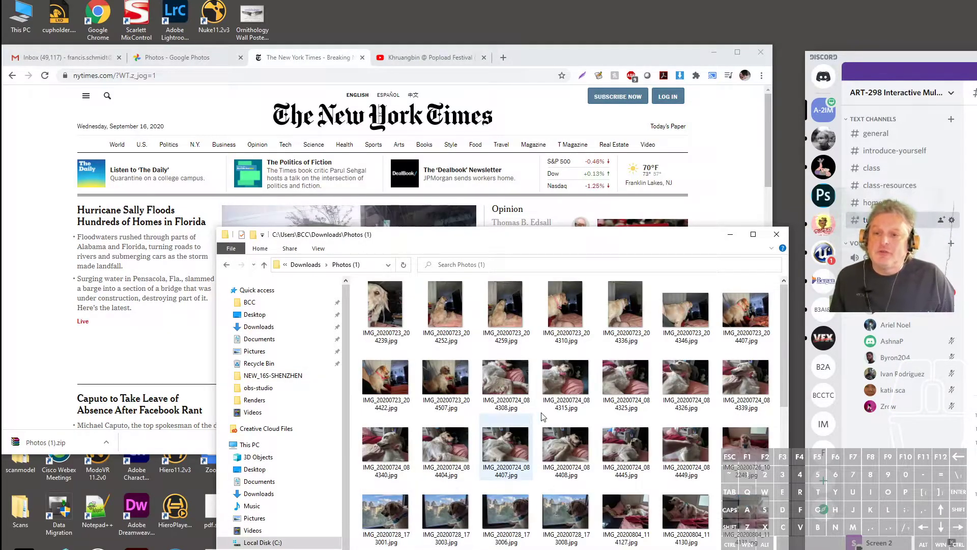
pyautogui.scroll(-5, 654, 417)
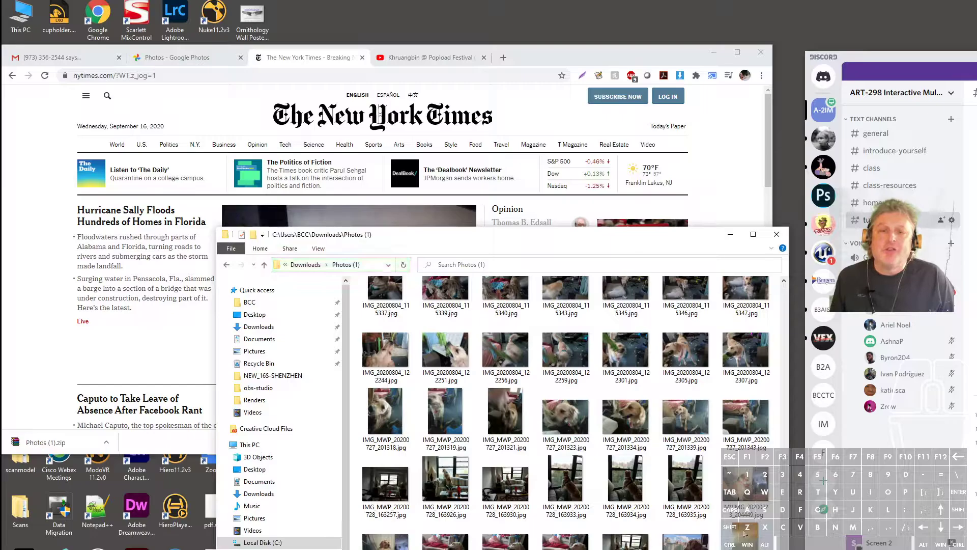
pyautogui.scroll(5, 619, 497)
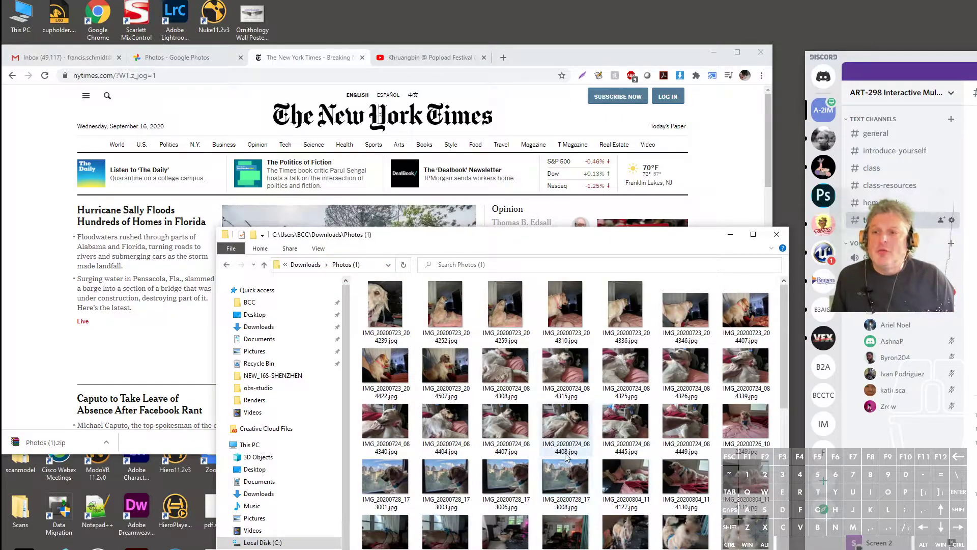
pyautogui.scroll(-5, 641, 362)
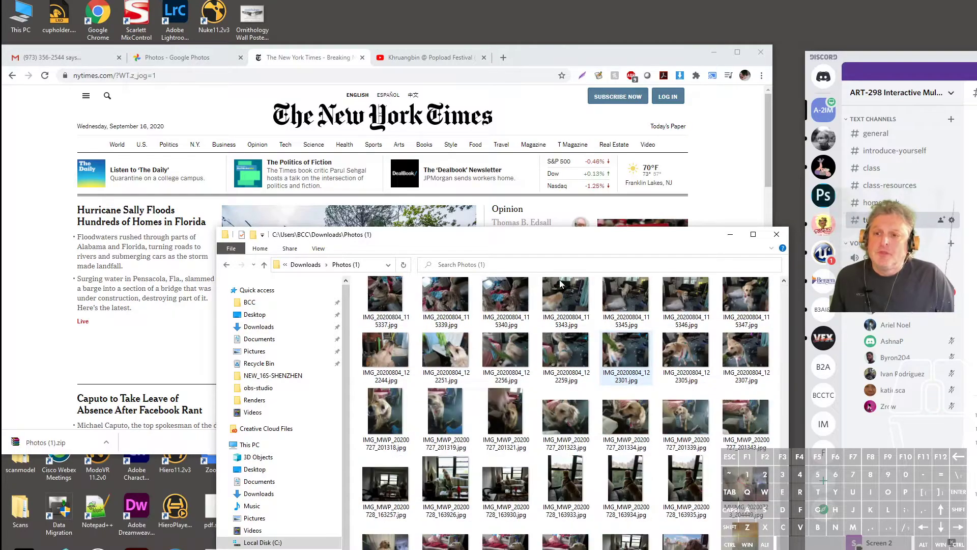
# Bring up Google Photos in the browser and move the browser window out of the way.
pyautogui.click(75, 59)
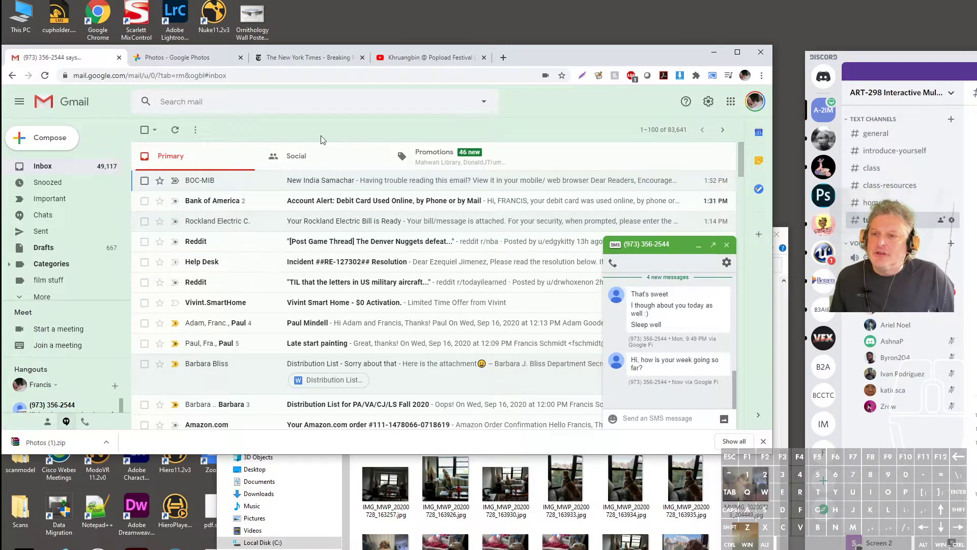
pyautogui.click(176, 57)
pyautogui.moveTo(537, 63); pyautogui.dragTo(976, 540)
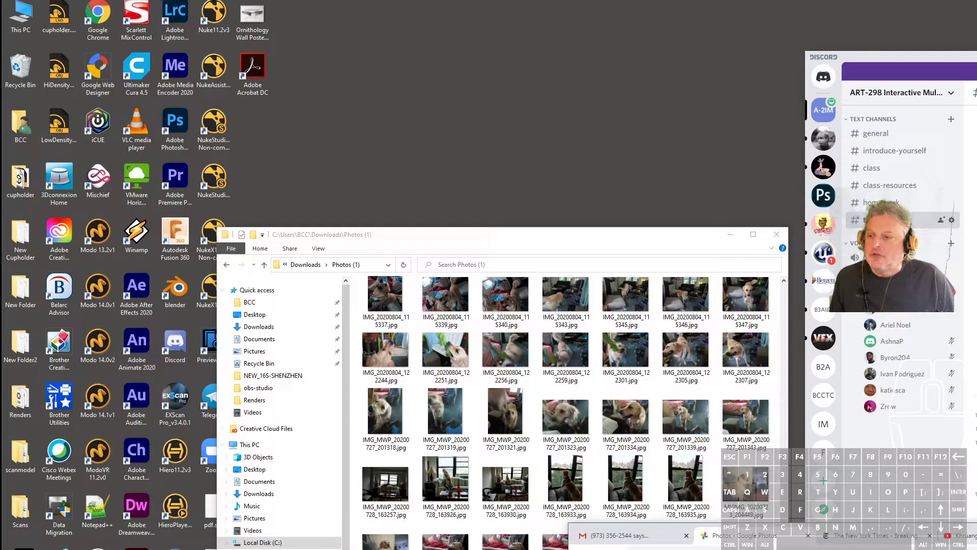
# Launch Google Web Designer and move its window fully into view.
pyautogui.click(15, 549)
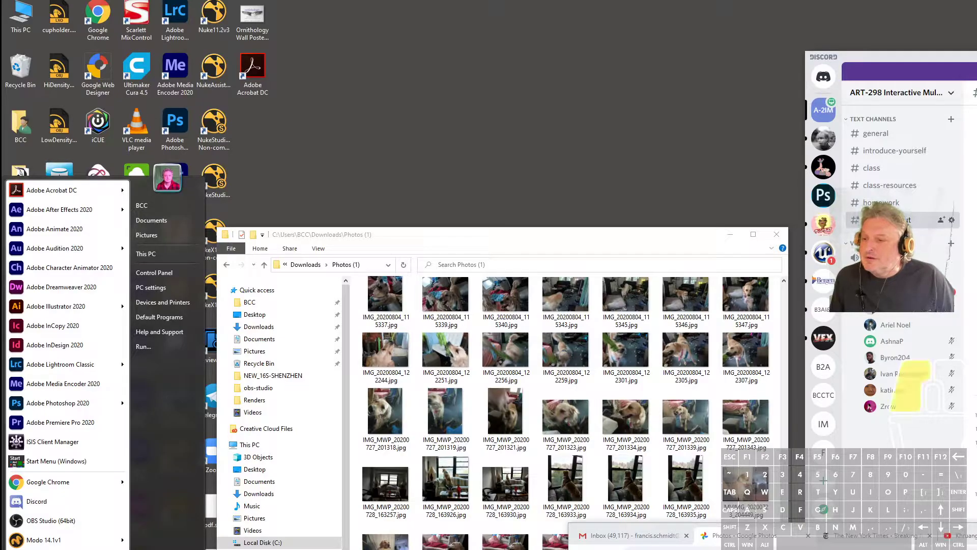
pyautogui.write('google')
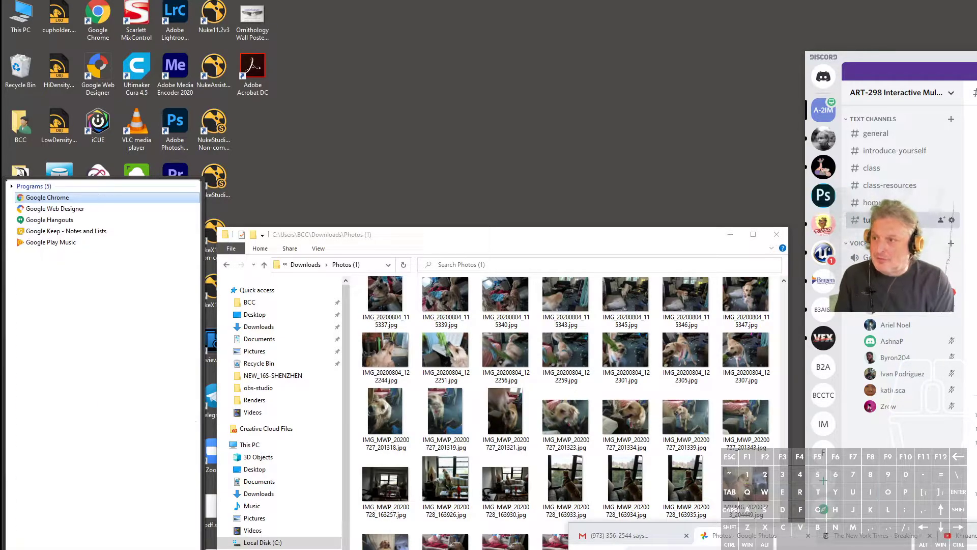
pyautogui.click(65, 209)
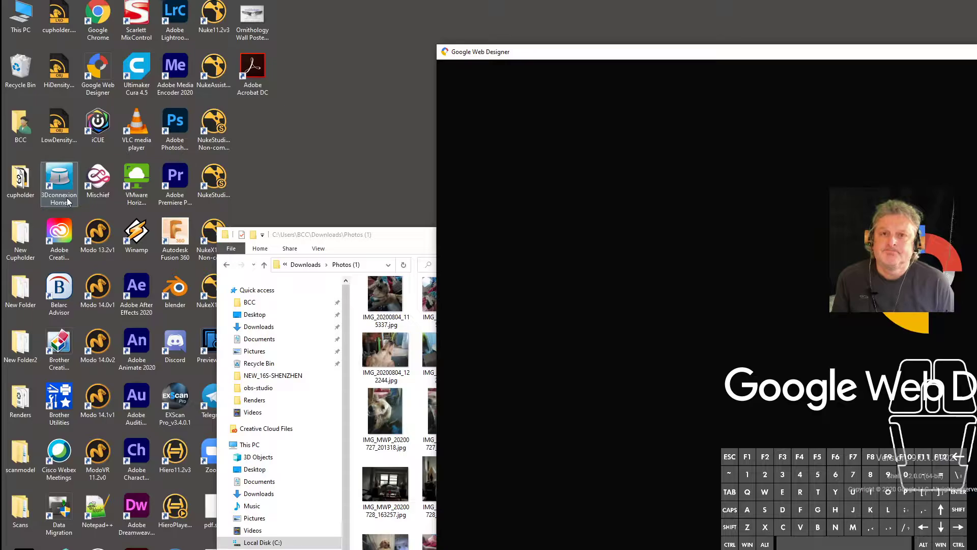
pyautogui.moveTo(697, 61); pyautogui.dragTo(263, 8)
# Create a blank HTML with Pages file with both its name and title set to Luna.
pyautogui.click(390, 268)
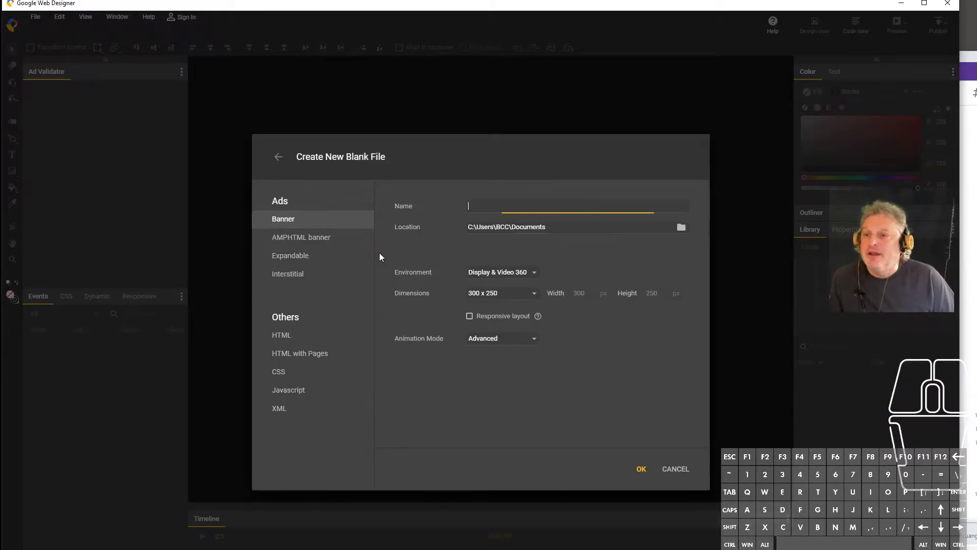
pyautogui.click(313, 353)
pyautogui.click(549, 206)
pyautogui.write('Luna')
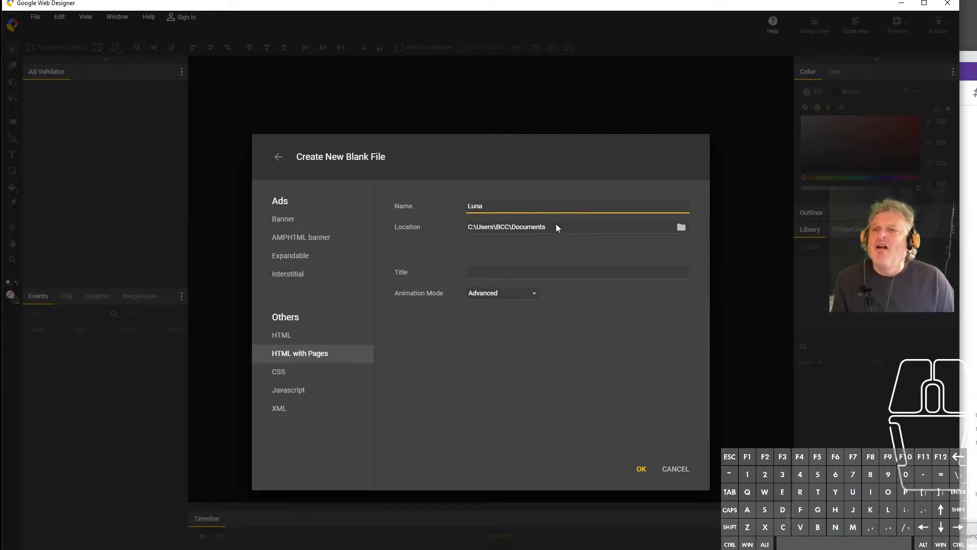
pyautogui.click(517, 272)
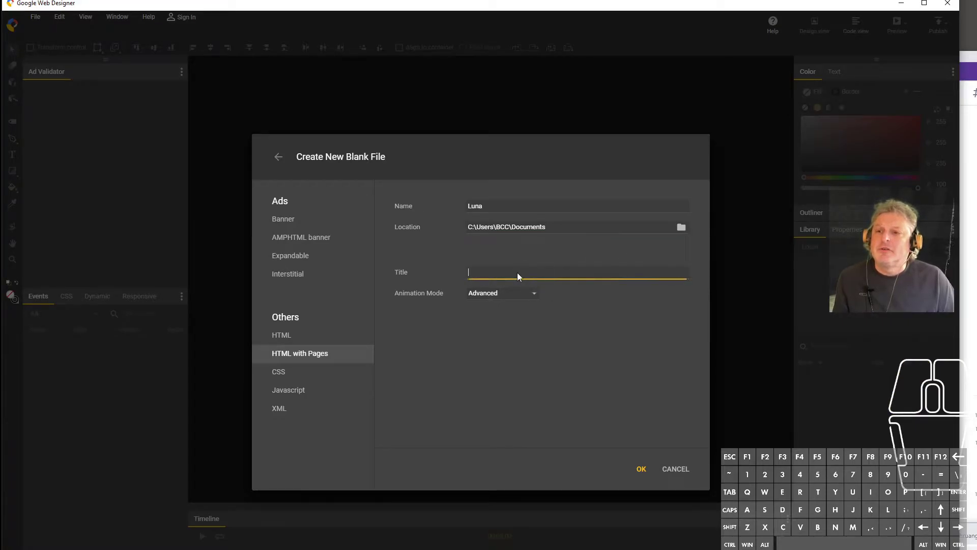
pyautogui.write('Luna')
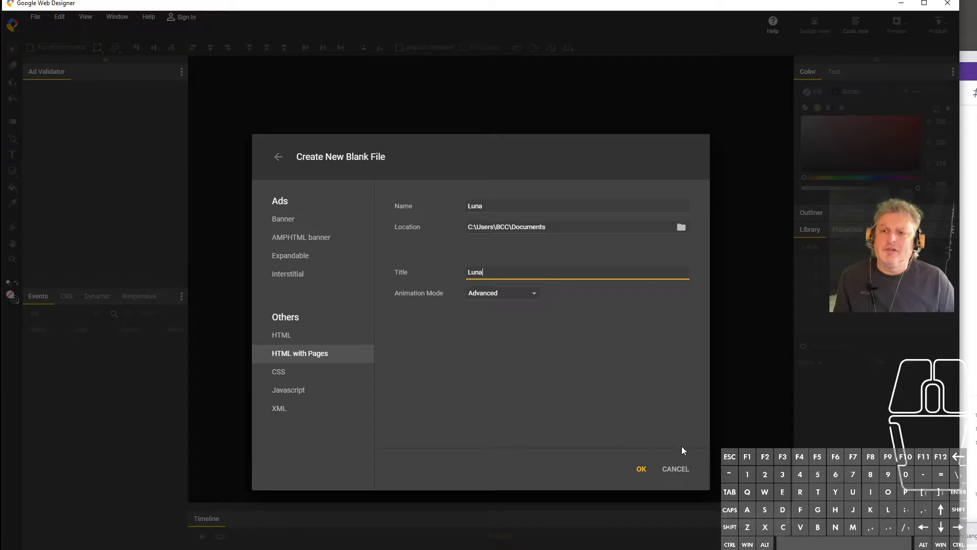
pyautogui.click(642, 470)
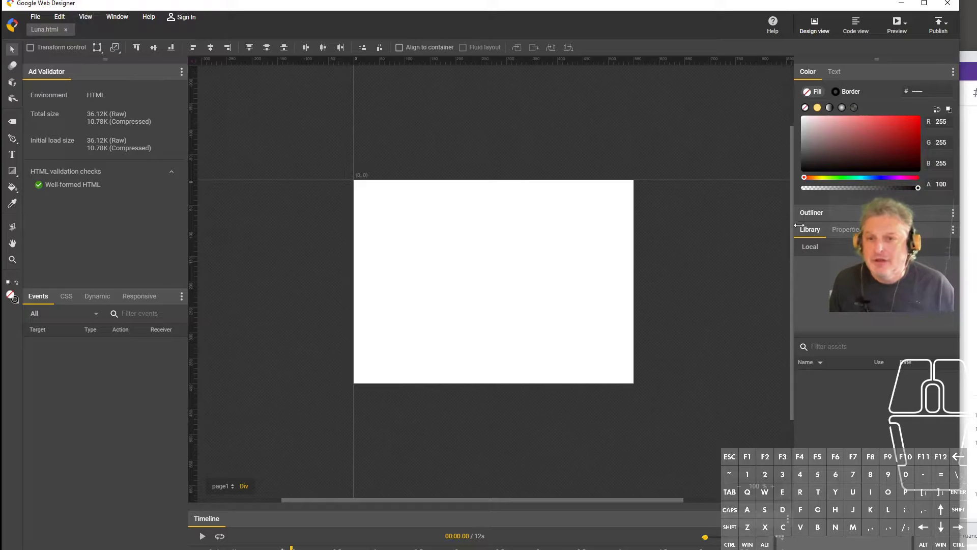
# Set the page's width to 1024 px and its height to 768 px.
pyautogui.click(843, 229)
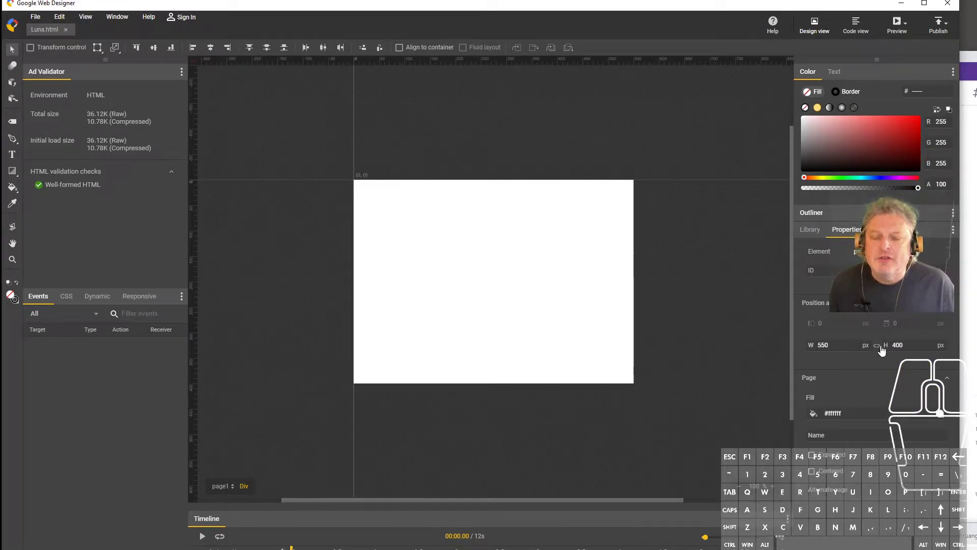
pyautogui.click(842, 345)
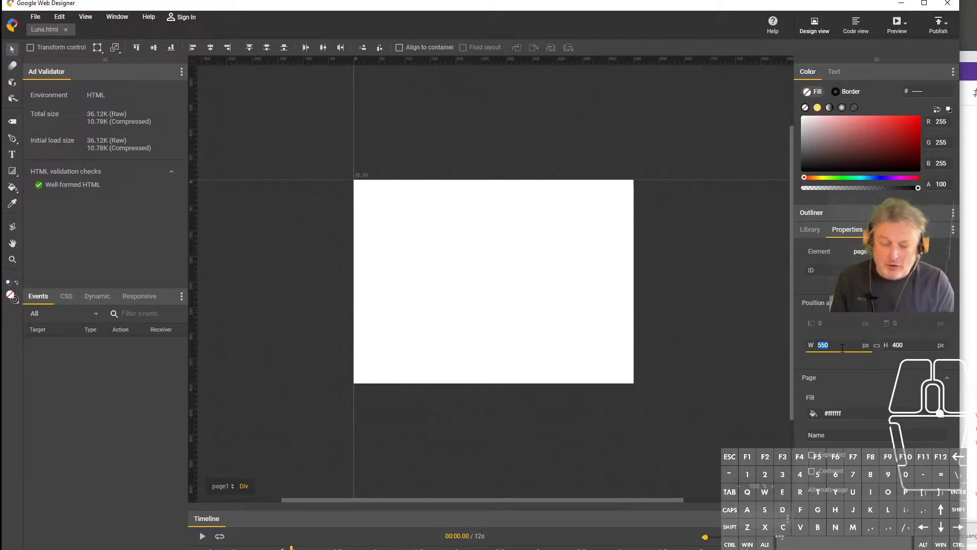
pyautogui.write('1024')
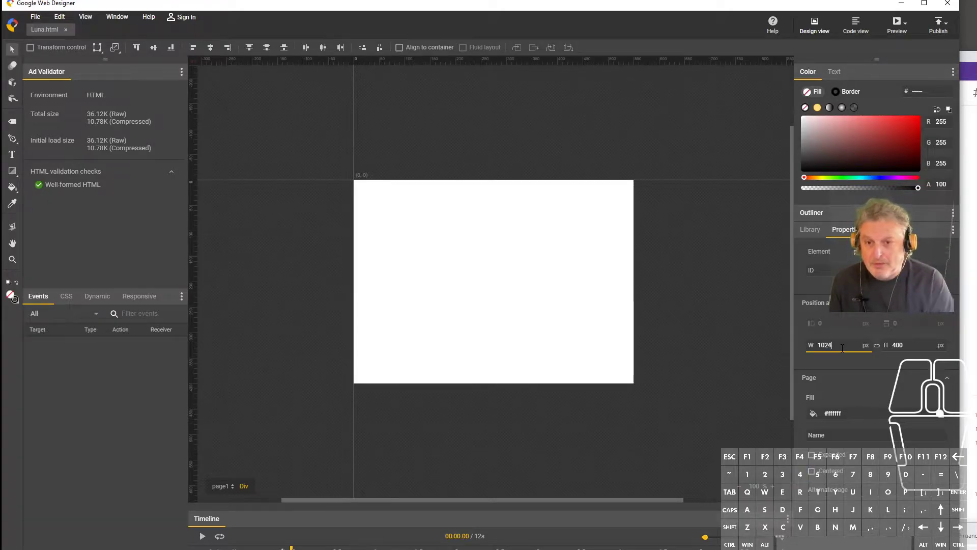
pyautogui.press('Tab')
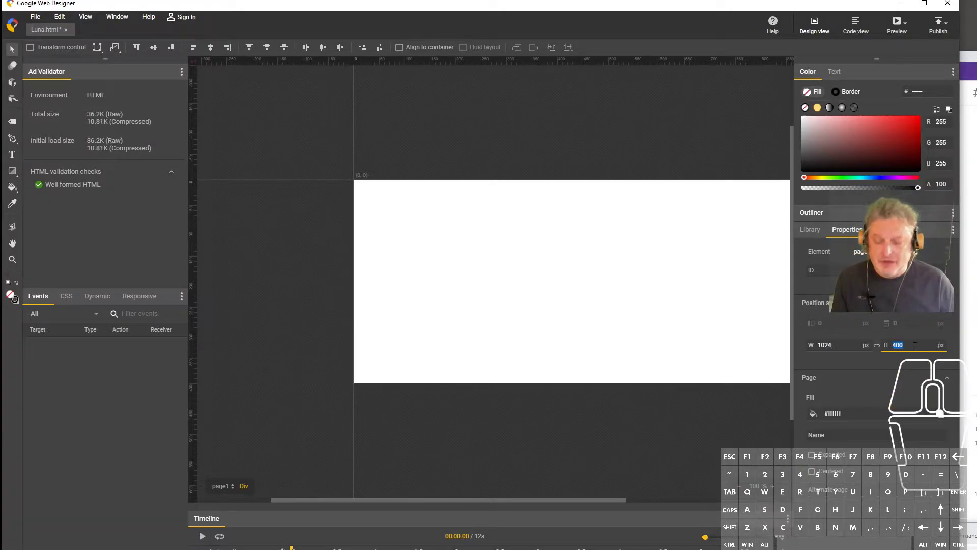
pyautogui.write('768')
pyautogui.press('Return')
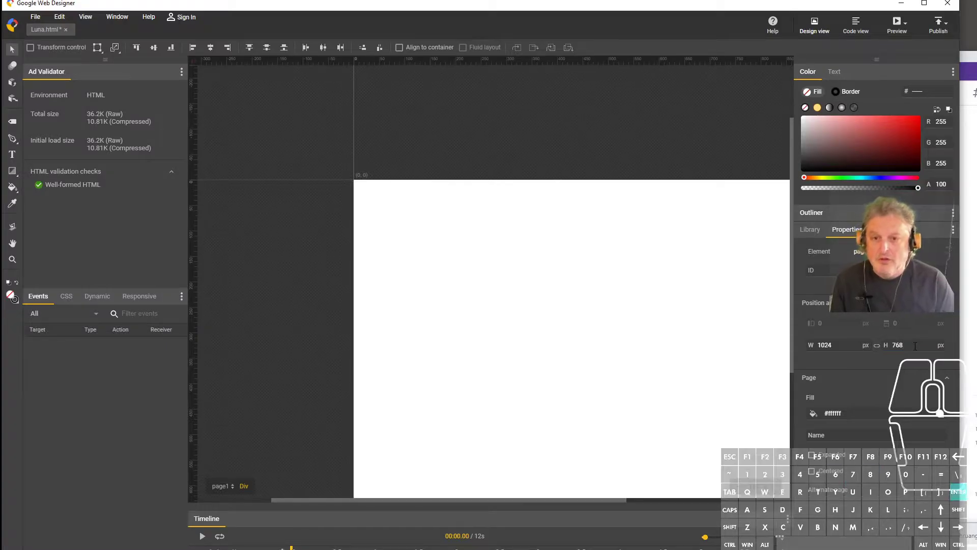
pyautogui.scroll(-3, 545, 365)
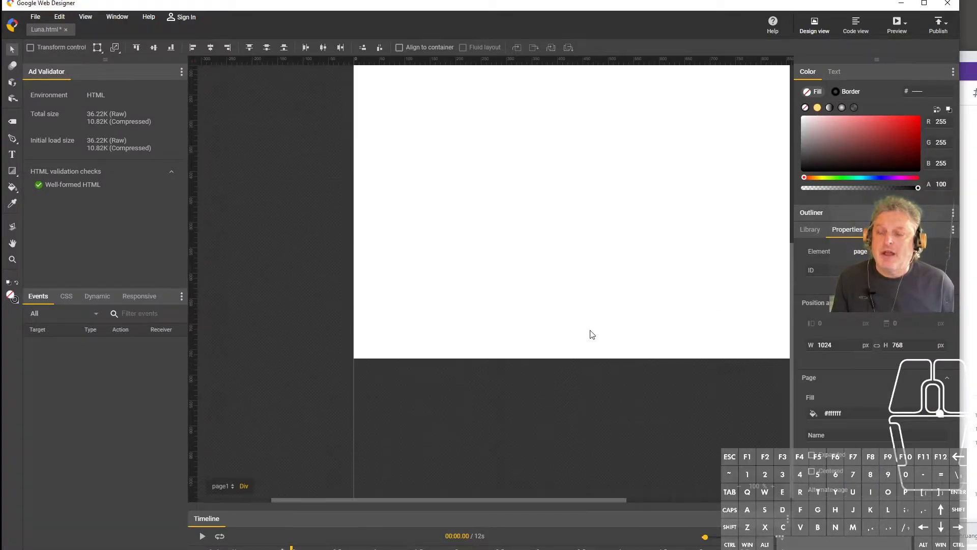
pyautogui.scroll(2, 588, 331)
pyautogui.click(739, 486)
pyautogui.click(739, 486)
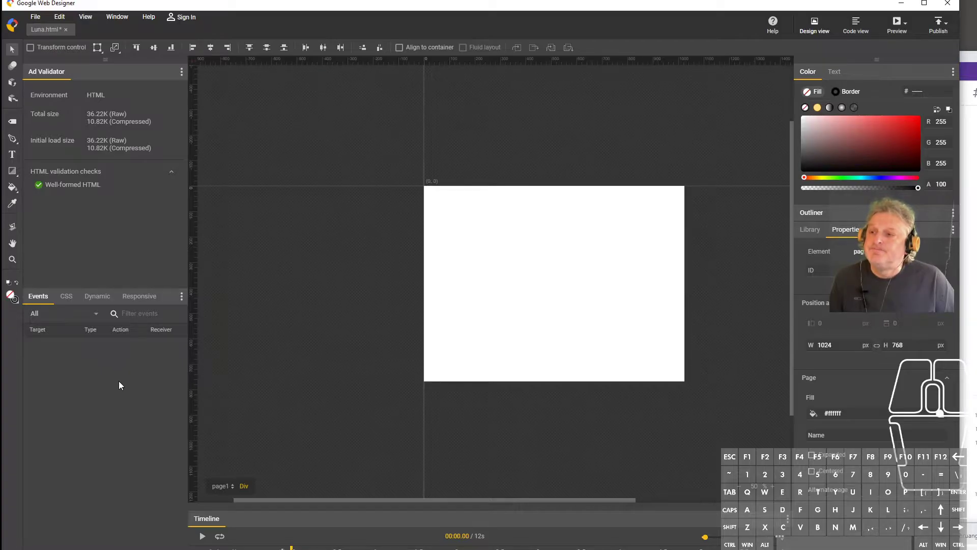
# Import all the JPG photos from the Photos (1) folder in Downloads as assets, leaving out the MP4 video.
pyautogui.click(34, 18)
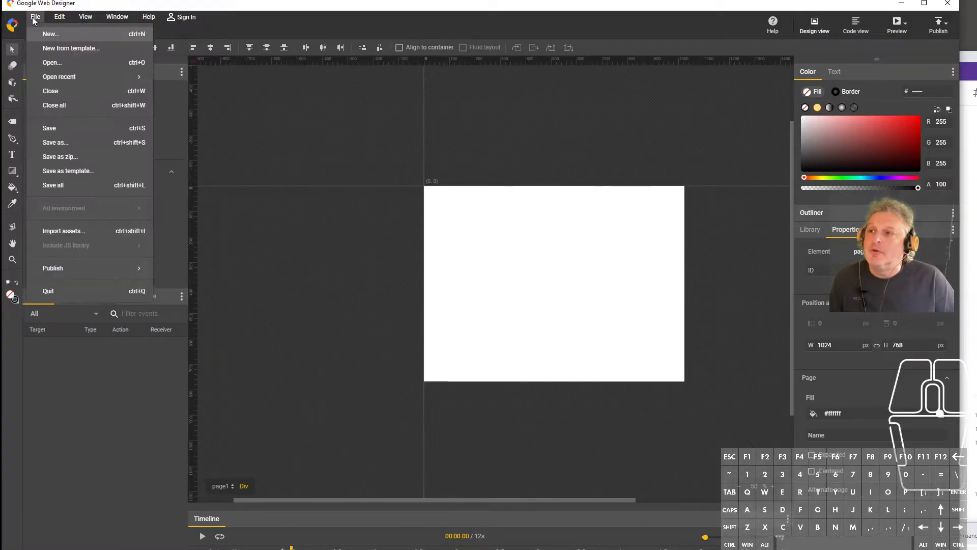
pyautogui.click(93, 237)
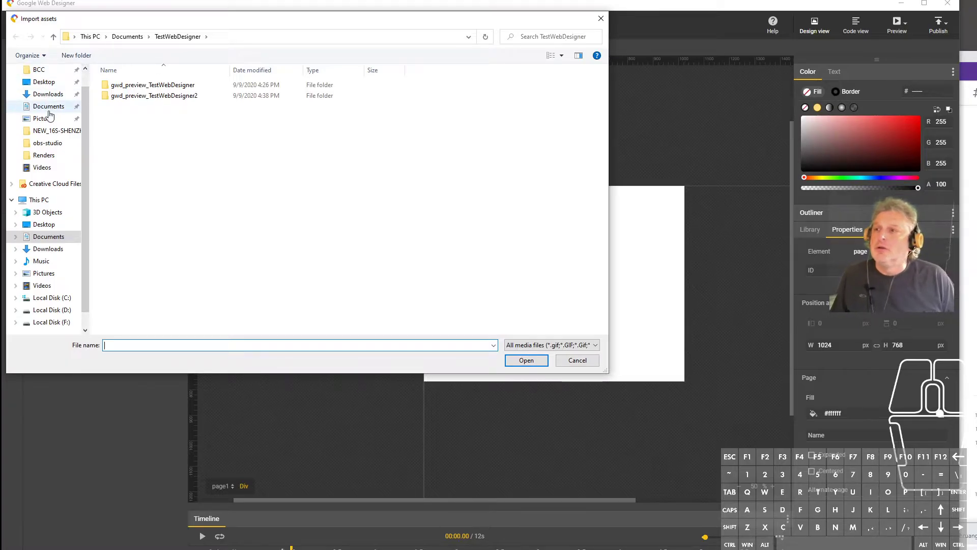
pyautogui.click(58, 96)
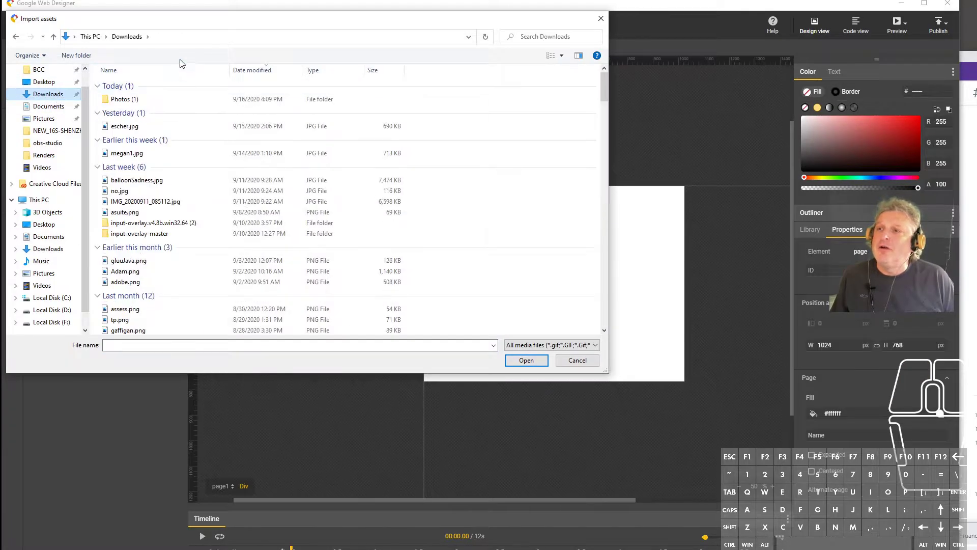
pyautogui.doubleClick(121, 99)
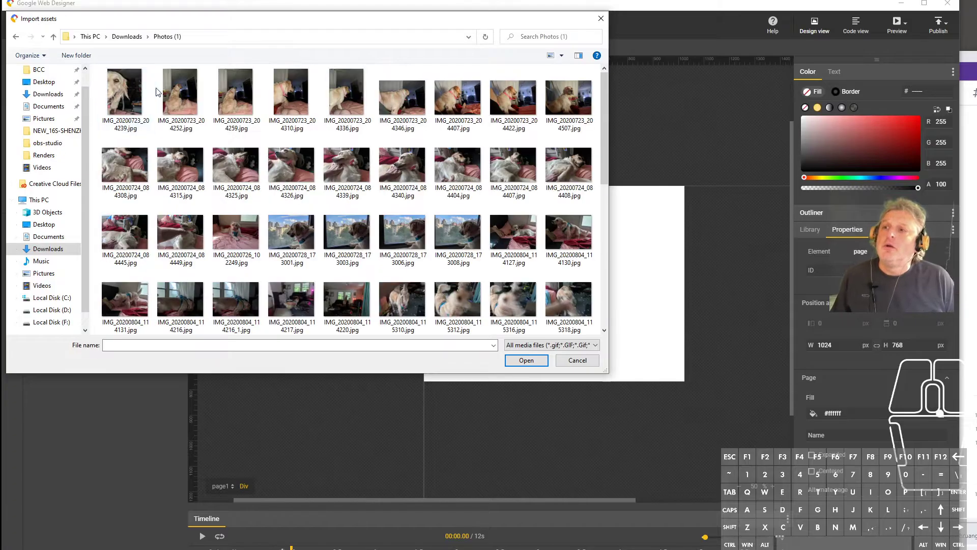
pyautogui.click(125, 94)
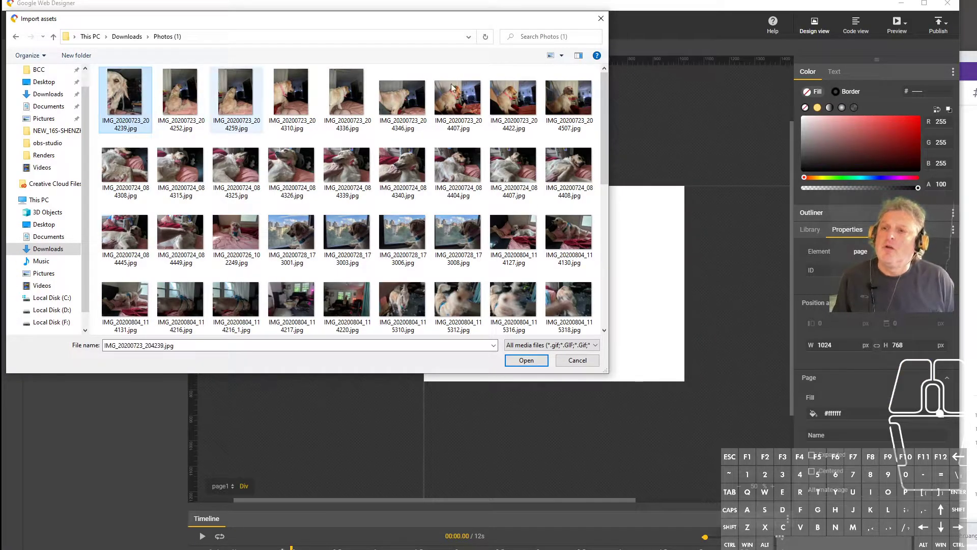
pyautogui.scroll(-5, 297, 304)
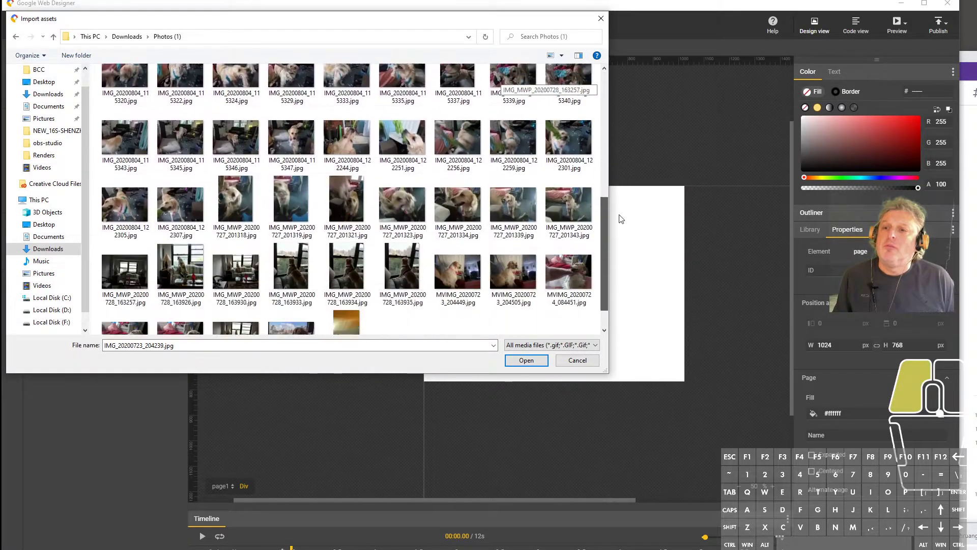
pyautogui.keyDown('shift'); pyautogui.click(296, 304); pyautogui.keyUp('shift')
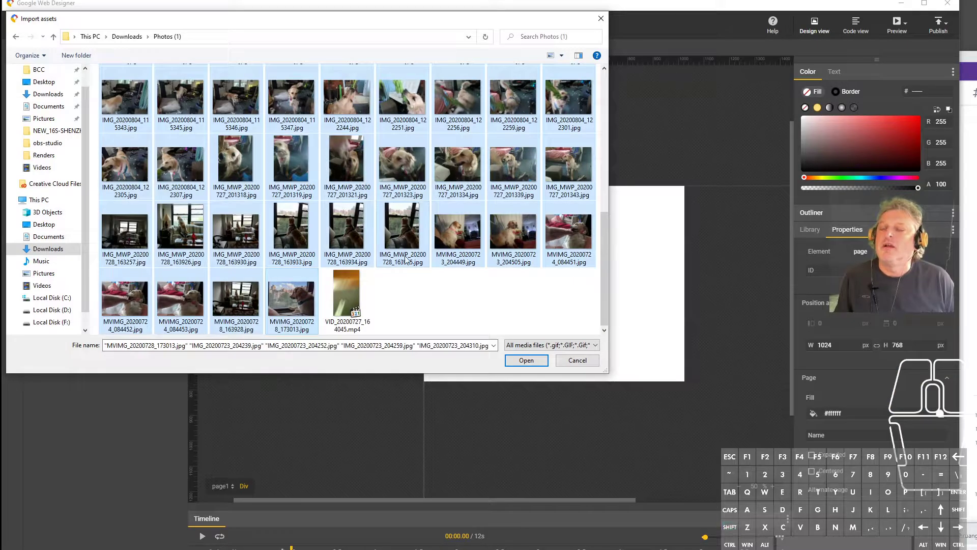
pyautogui.click(527, 362)
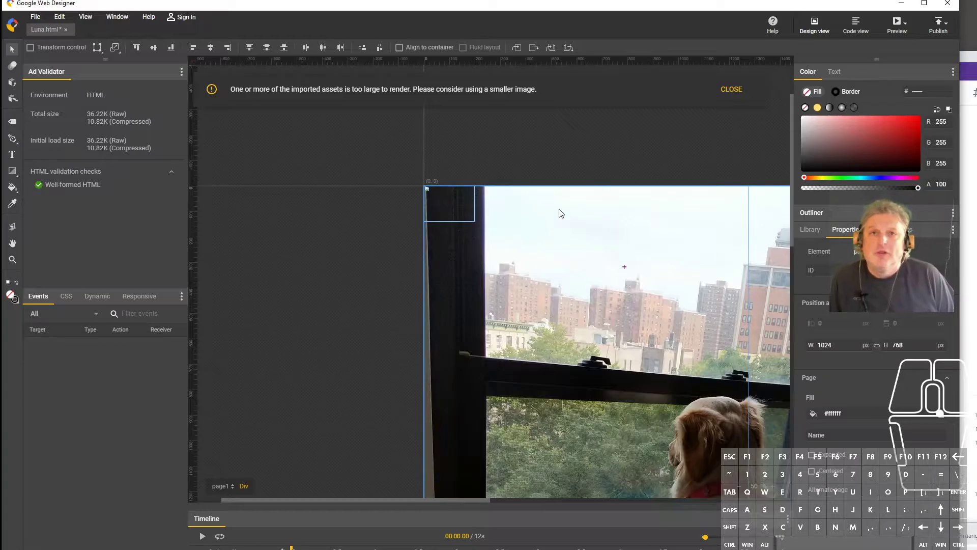
# Examine the size of the imported photos against the page, selecting one and viewing the stage at a smaller scale.
pyautogui.click(558, 221)
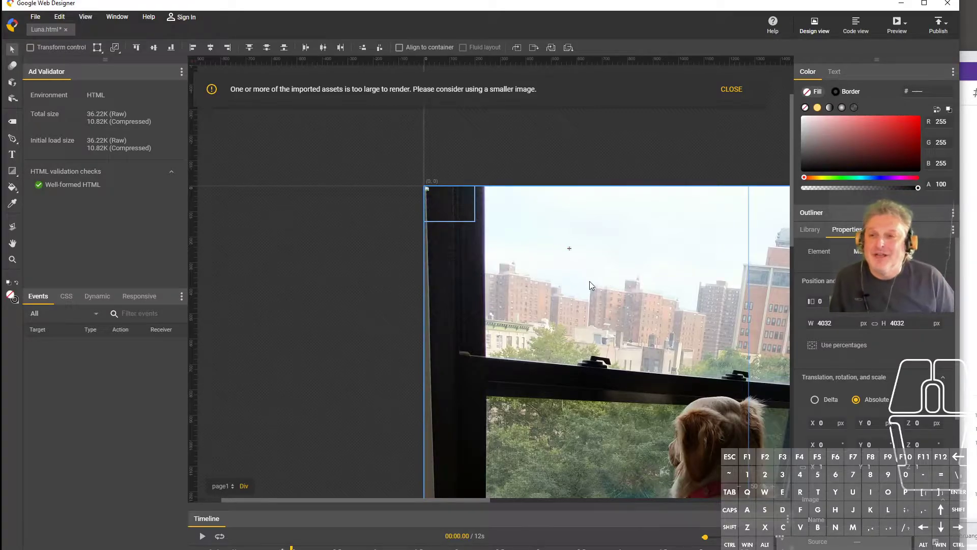
pyautogui.scroll(-10, 590, 285)
pyautogui.scroll(3, 561, 288)
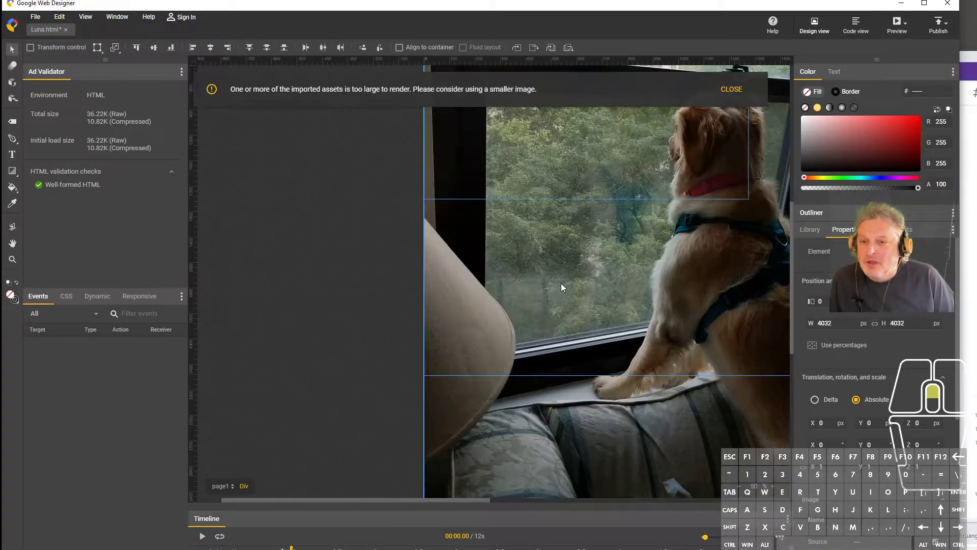
pyautogui.scroll(6, 561, 283)
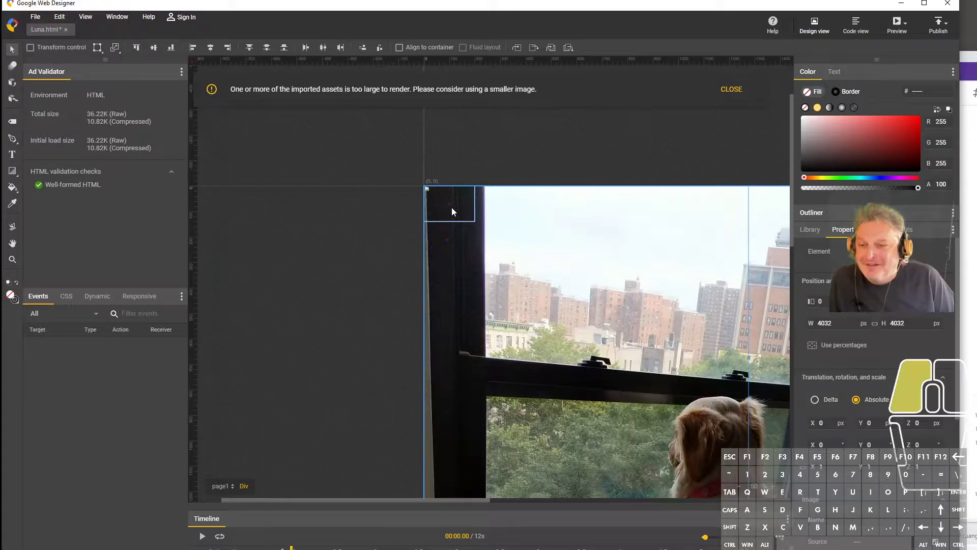
pyautogui.moveTo(303, 499); pyautogui.dragTo(331, 485)
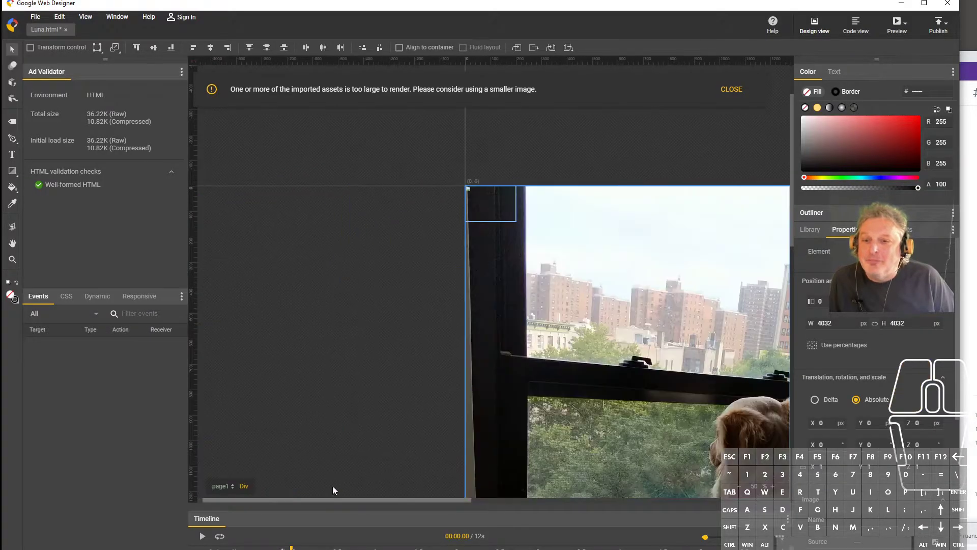
pyautogui.click(740, 489)
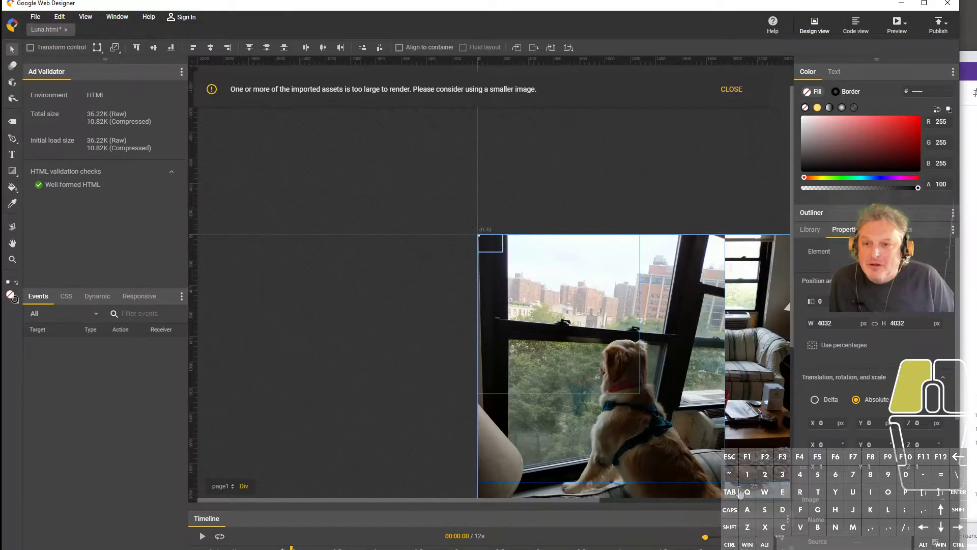
pyautogui.click(739, 491)
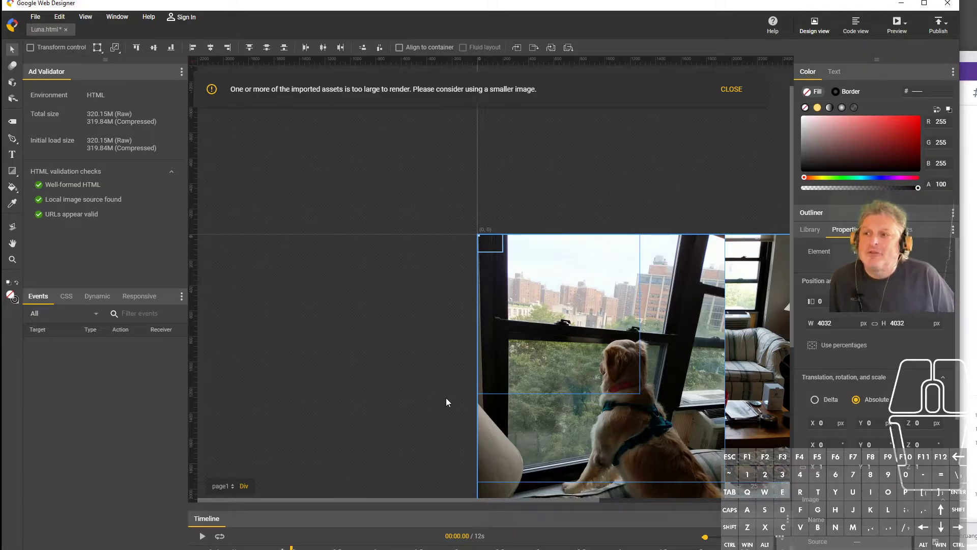
# Switch to the Photos (1) folder in File Explorer and check the pixel dimensions of IMG_20200804_115339.jpg in its file properties.
pyautogui.click(900, 6)
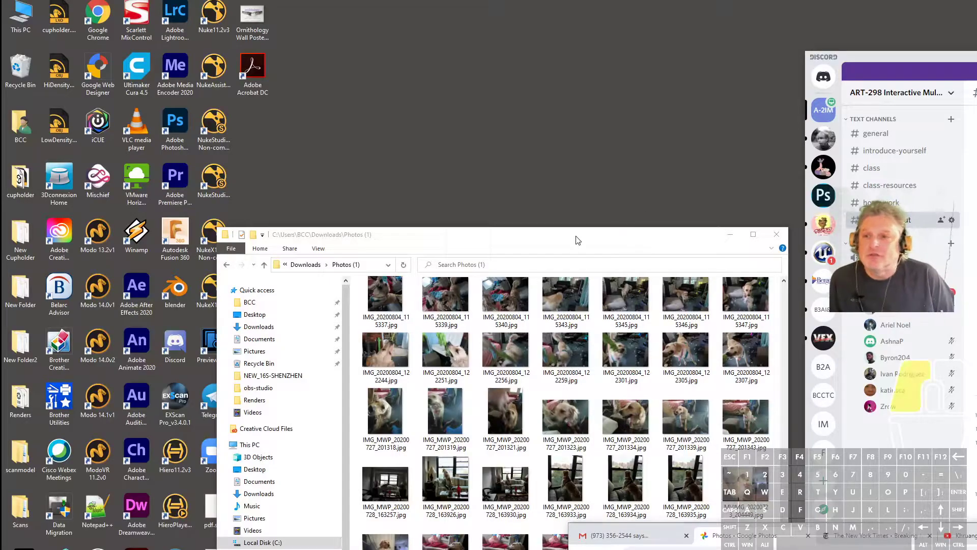
pyautogui.moveTo(578, 241); pyautogui.dragTo(505, 83)
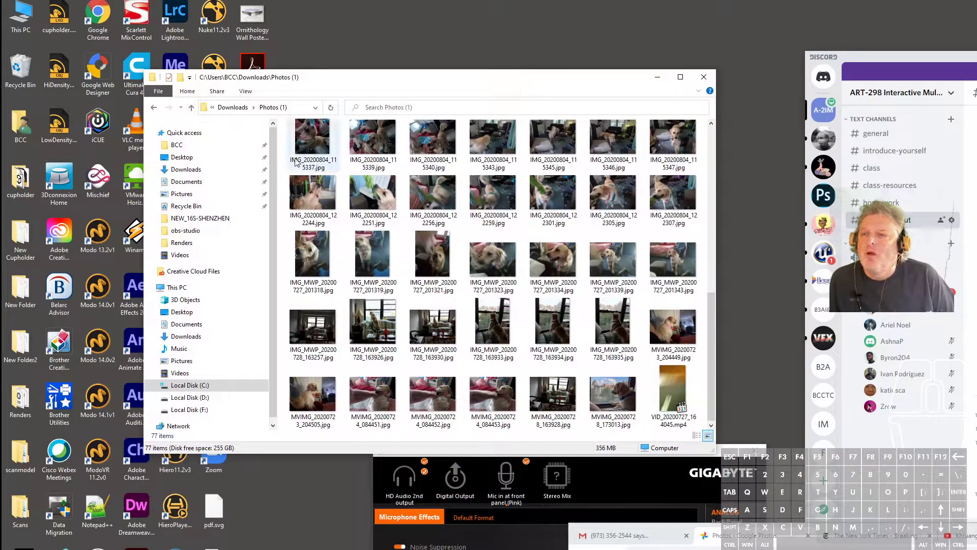
pyautogui.click(371, 139)
pyautogui.rightClick(375, 137)
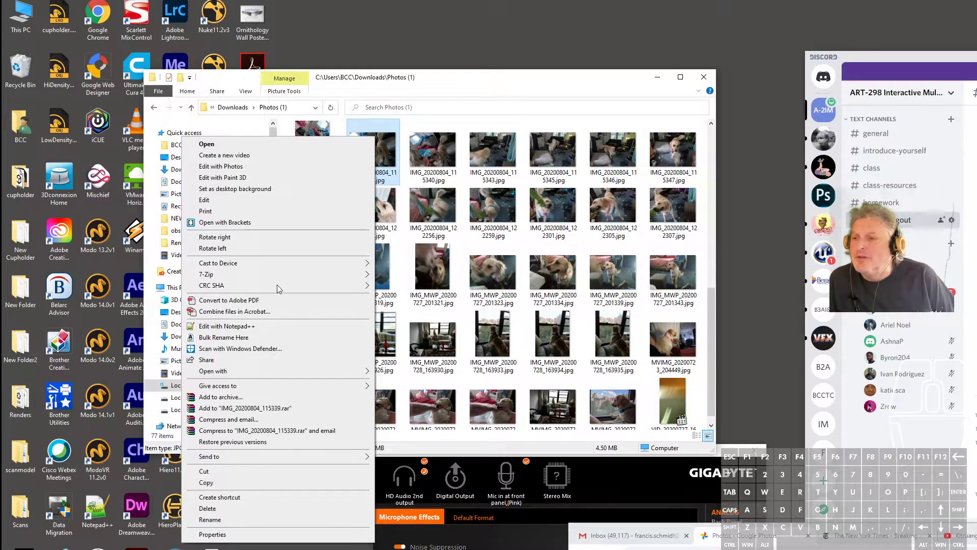
pyautogui.click(281, 534)
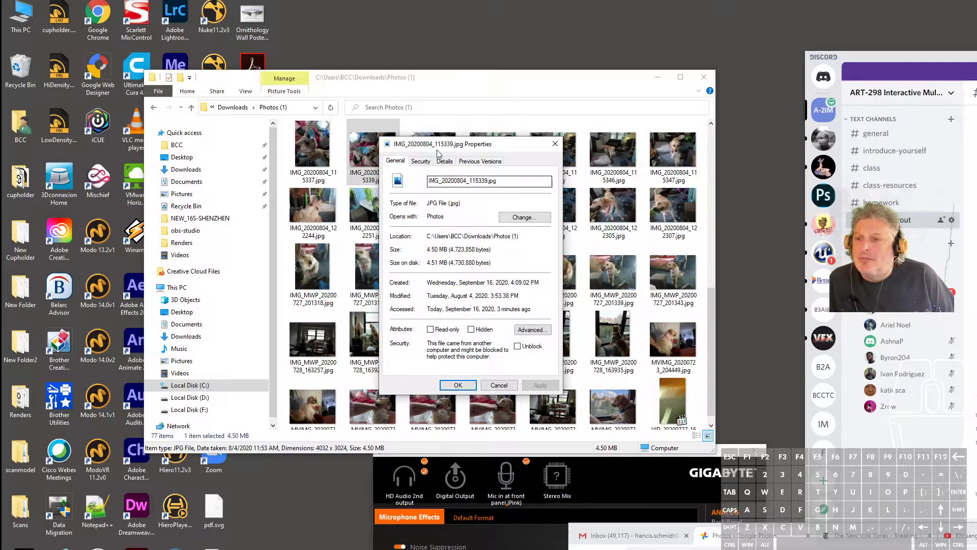
pyautogui.click(443, 162)
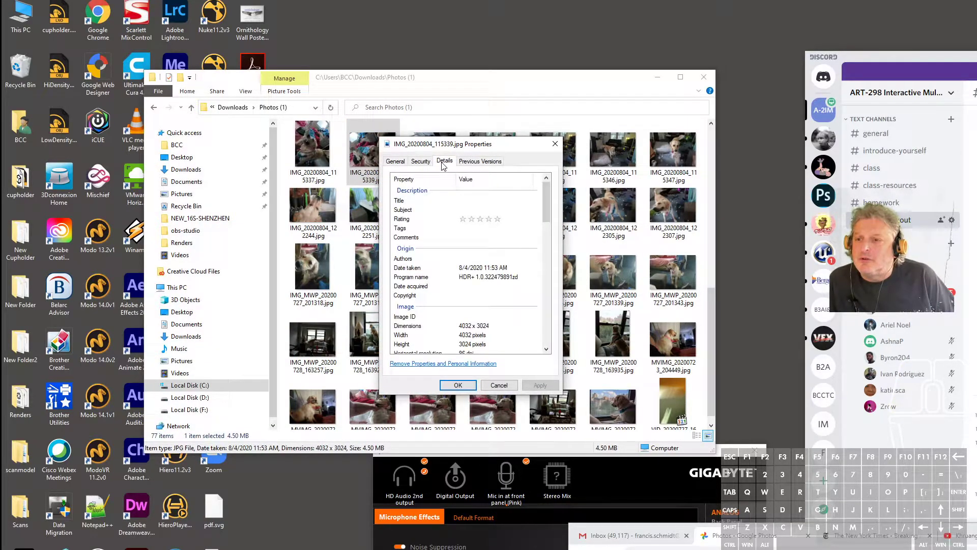
pyautogui.scroll(-1, 462, 313)
pyautogui.click(473, 299)
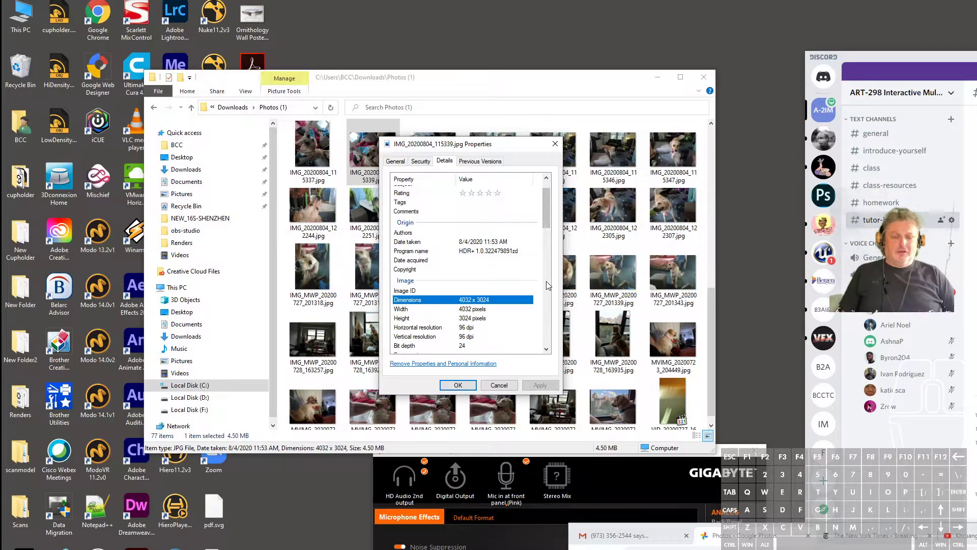
pyautogui.click(556, 145)
# Move the photo folder window out of the way and launch Adobe Photoshop 2020.
pyautogui.moveTo(513, 83); pyautogui.dragTo(472, 51)
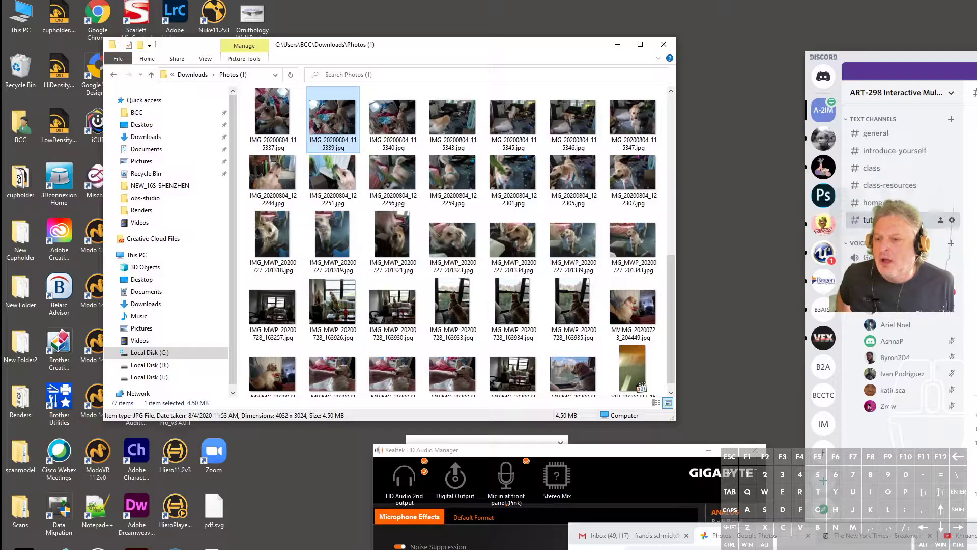
pyautogui.press('super')
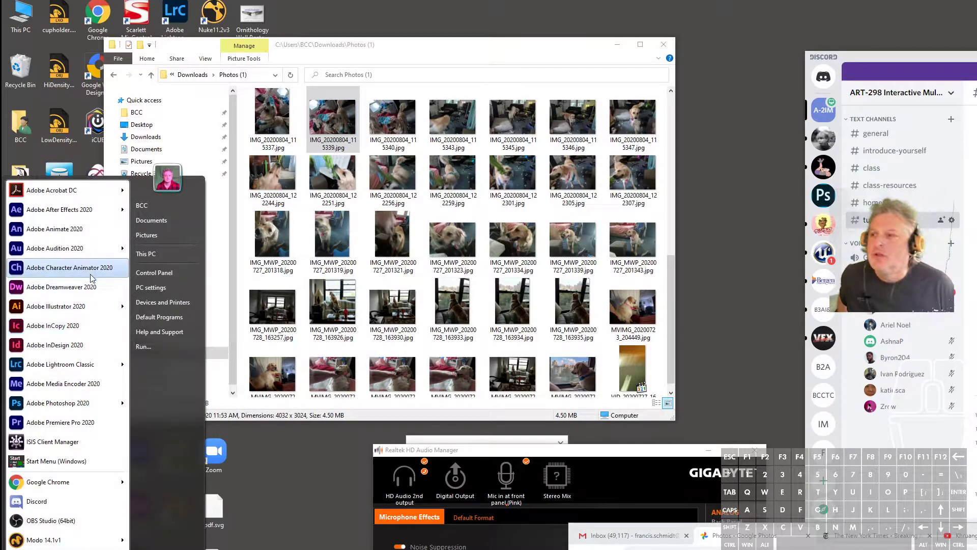
pyautogui.moveTo(84, 212)
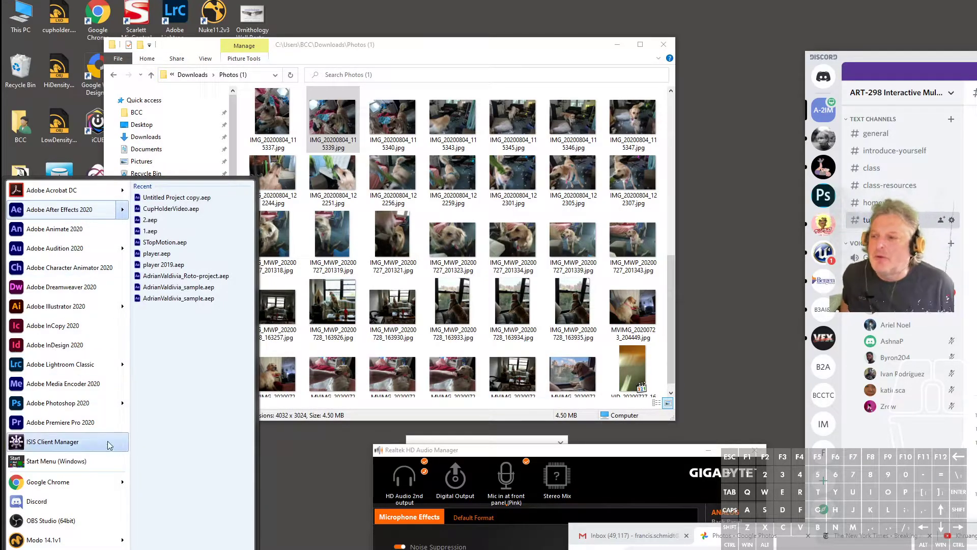
pyautogui.click(73, 411)
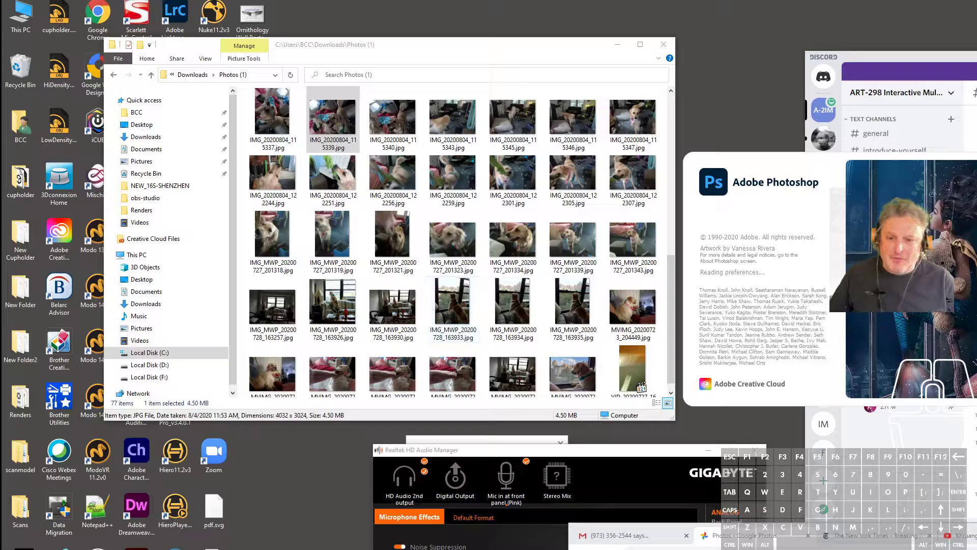
# Switch to The New York Times page in Chrome and save its lead photo to Downloads as home-fader-nat-slides-slide-IKJW-master1050.jpg.
pyautogui.moveTo(946, 543); pyautogui.dragTo(442, 157)
pyautogui.click(402, 149)
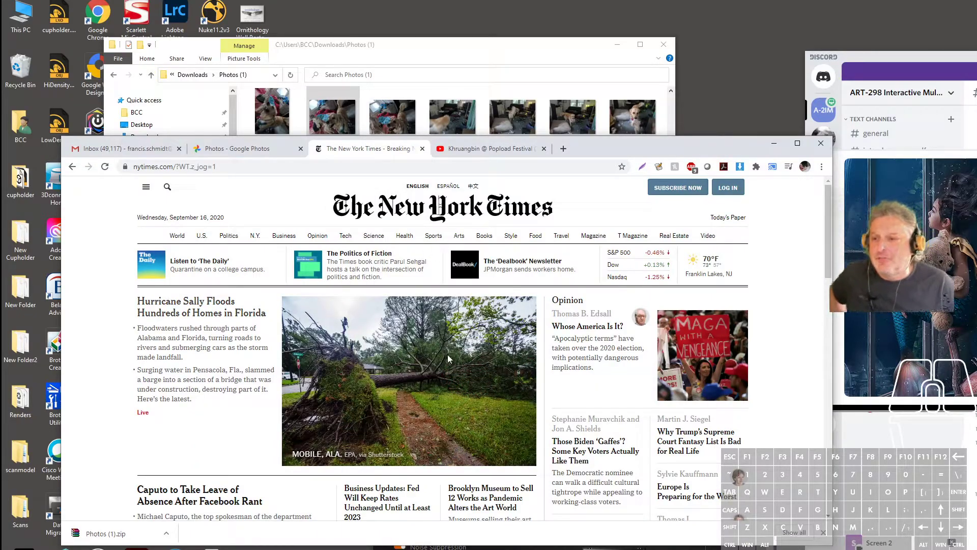
pyautogui.rightClick(404, 361)
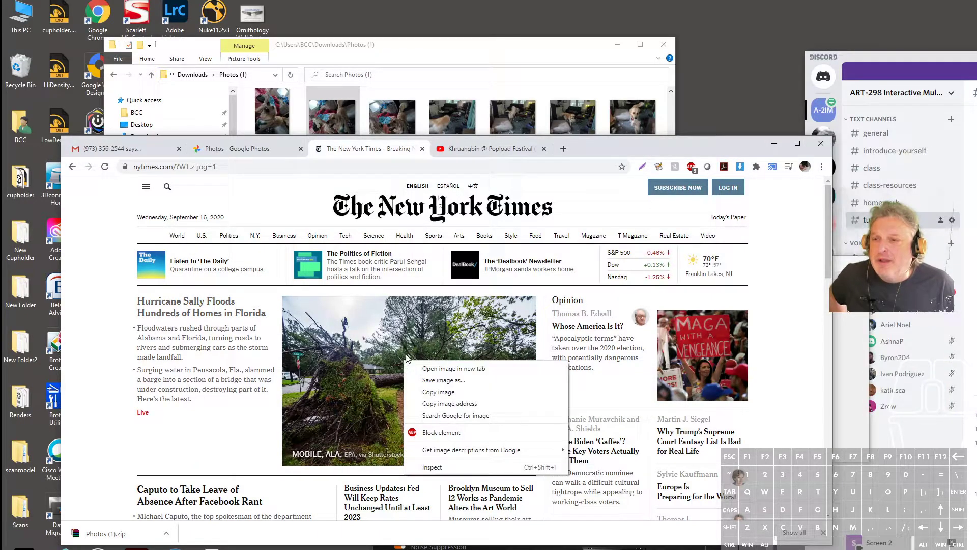
pyautogui.click(472, 380)
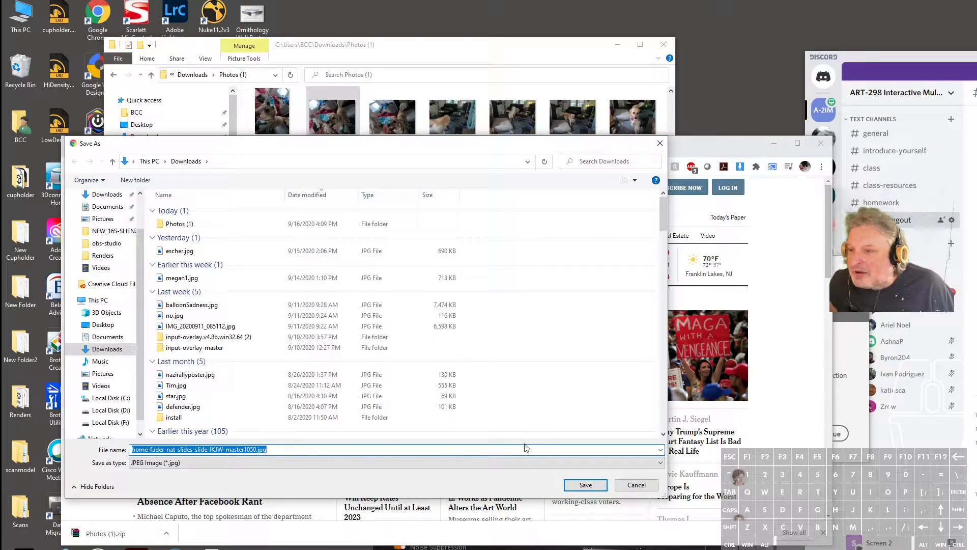
pyautogui.click(585, 485)
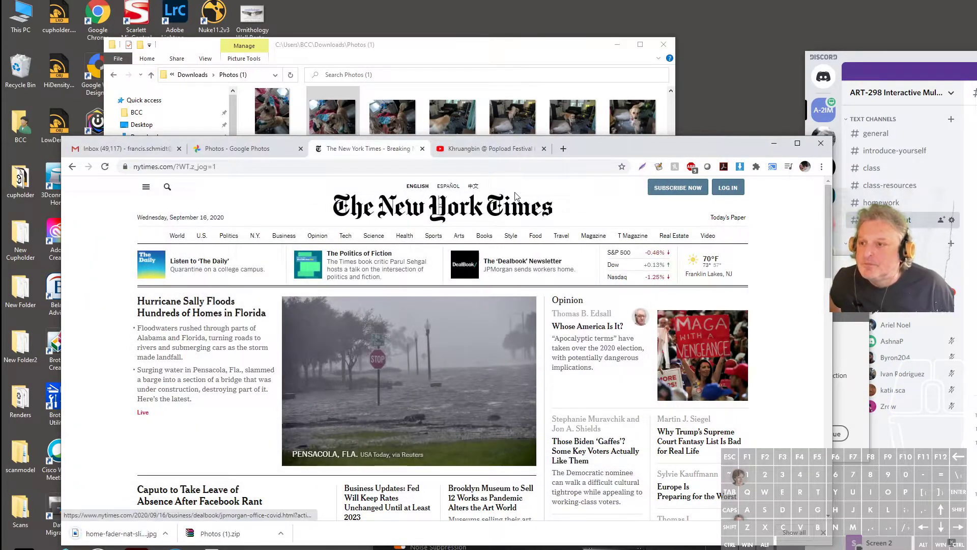
# Return to File Explorer and locate today's files in the Downloads folder.
pyautogui.click(351, 45)
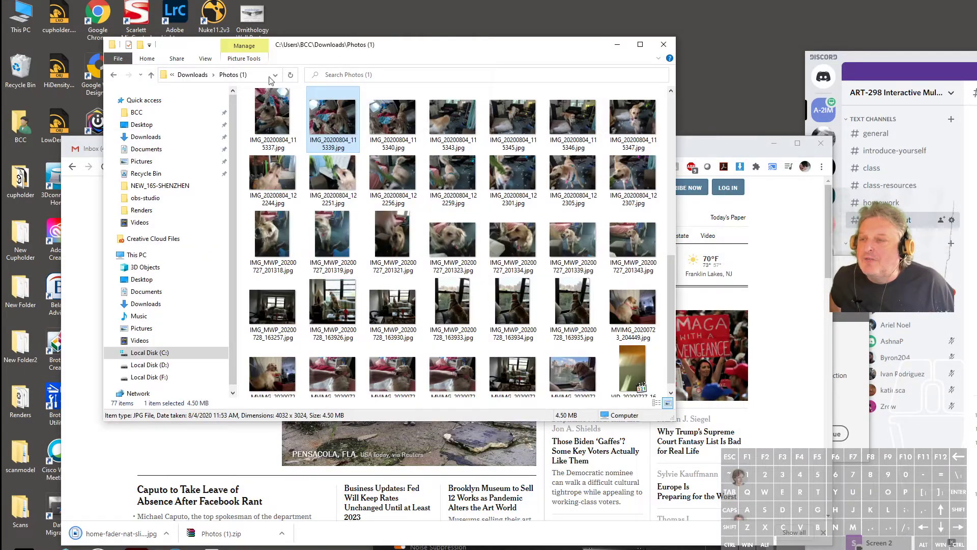
pyautogui.click(191, 76)
pyautogui.scroll(18, 365, 127)
pyautogui.rightClick(399, 133)
pyautogui.moveTo(671, 334); pyautogui.dragTo(654, 409)
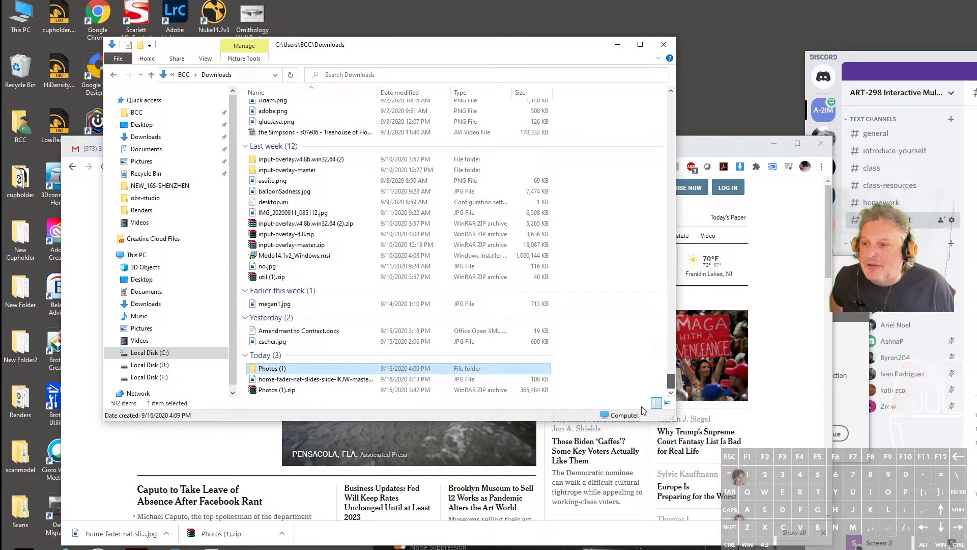
# Check the pixel dimensions of the saved New York Times photo in its file properties, then close them.
pyautogui.click(331, 380)
pyautogui.rightClick(330, 379)
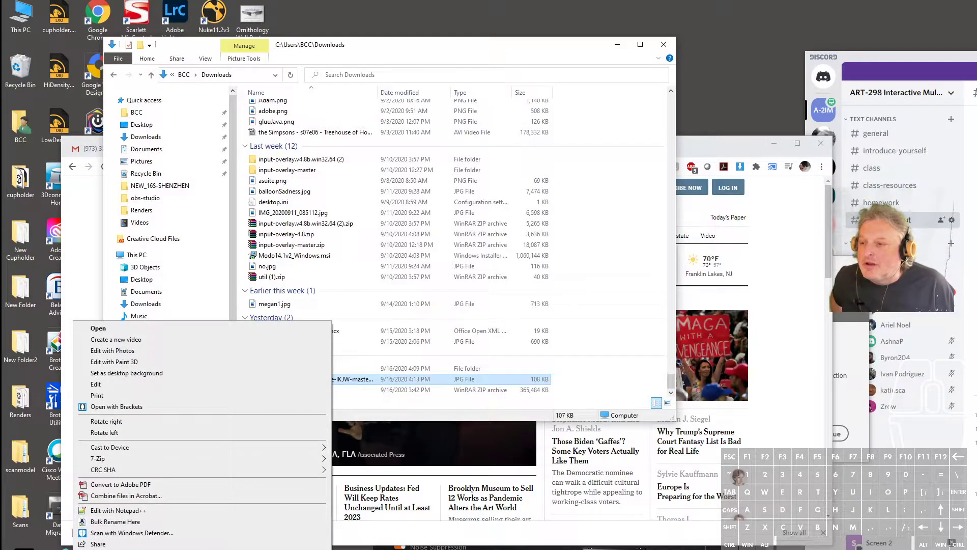
pyautogui.click(106, 549)
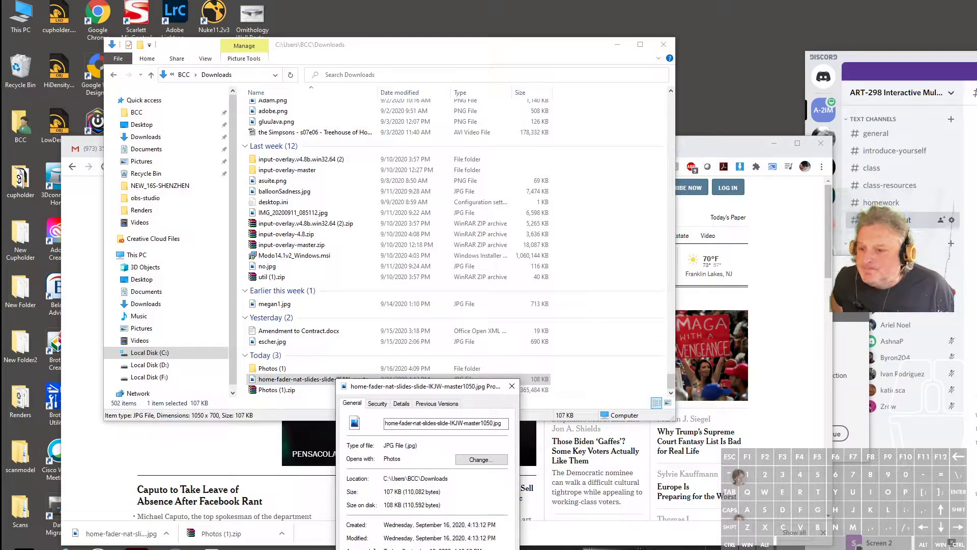
pyautogui.click(401, 404)
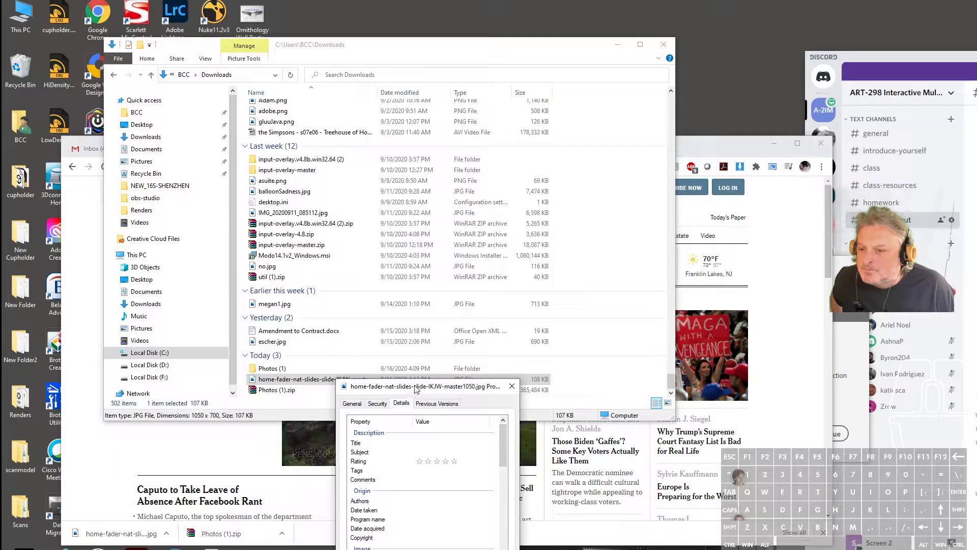
pyautogui.moveTo(416, 390); pyautogui.dragTo(343, 247)
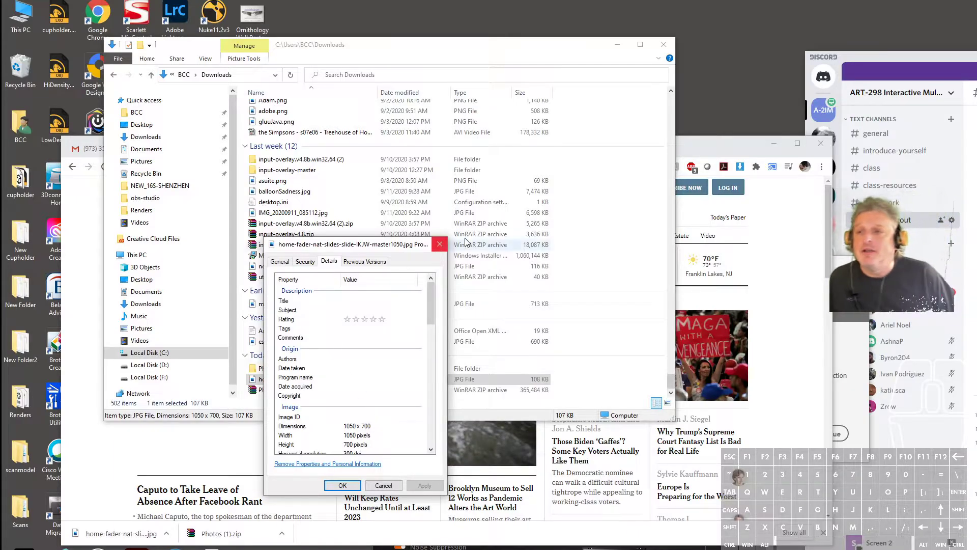
pyautogui.click(441, 245)
pyautogui.moveTo(337, 53); pyautogui.dragTo(432, 84)
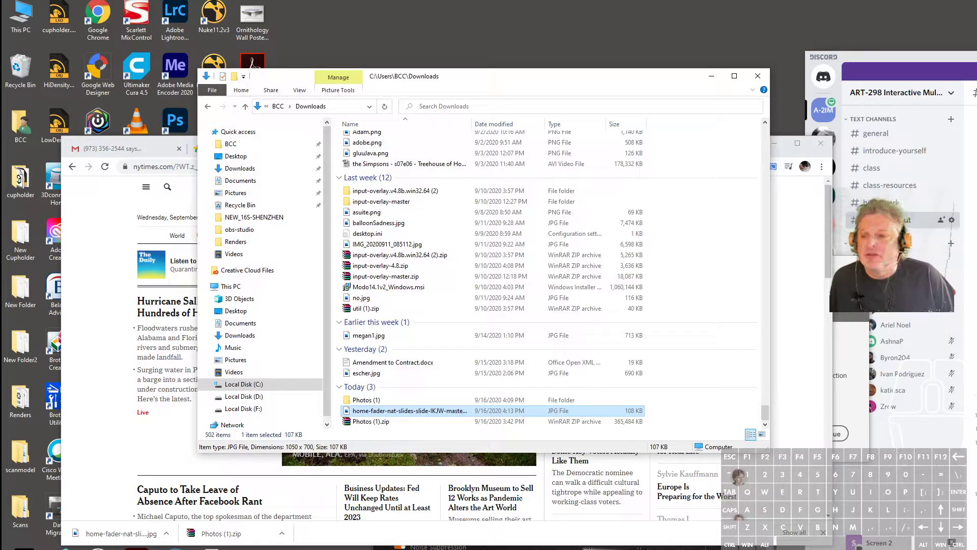
# Launch Adobe Photoshop 2020, continue past the Adobe connection notice, and reposition its window to fill the screen.
pyautogui.press('super')
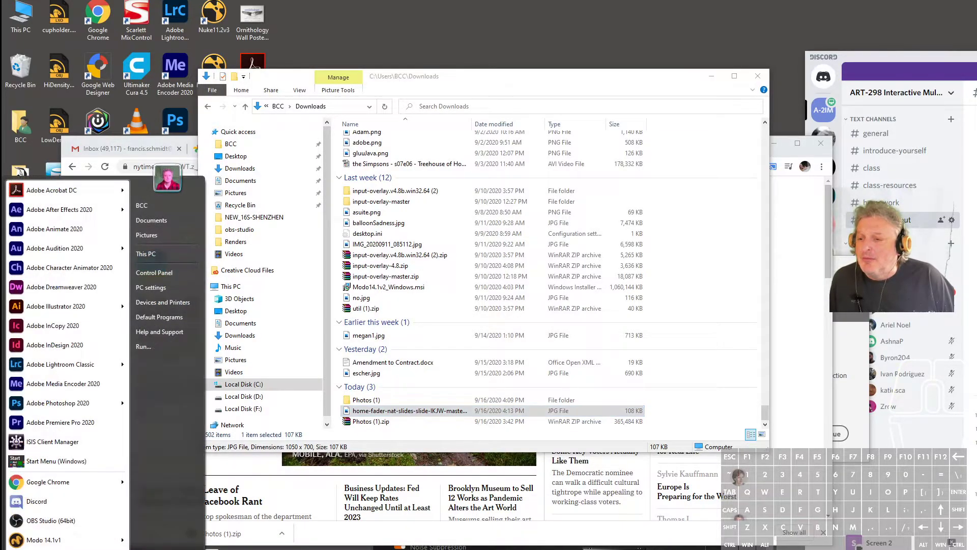
pyautogui.click(74, 405)
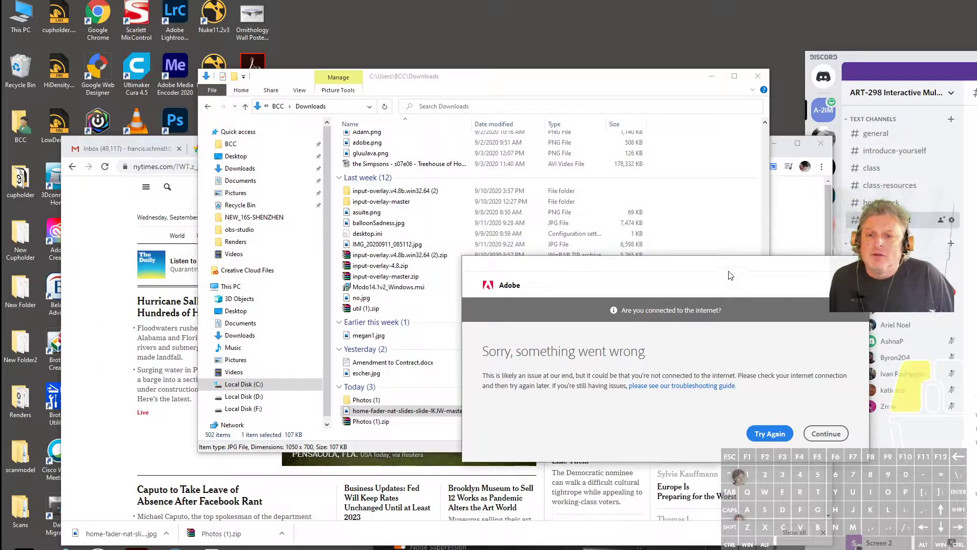
pyautogui.click(814, 434)
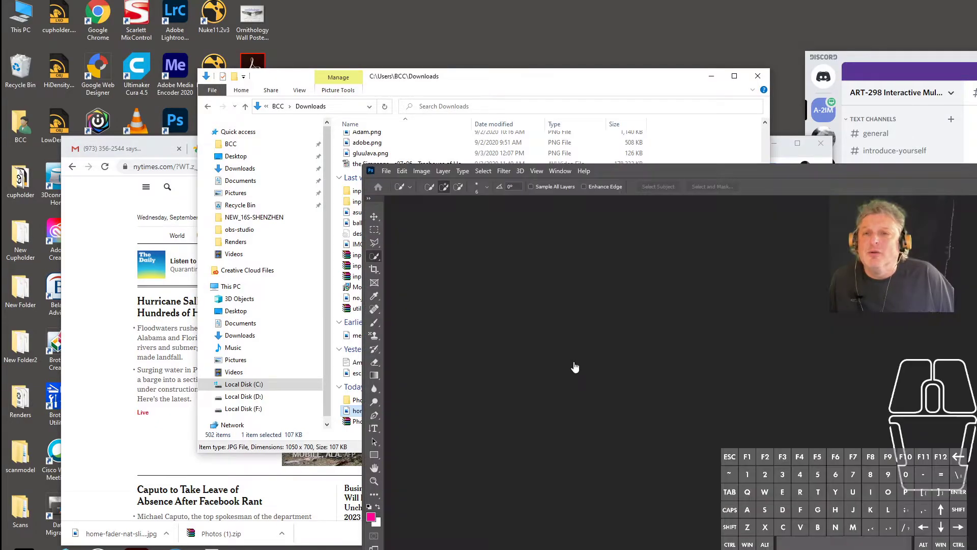
pyautogui.moveTo(720, 167); pyautogui.dragTo(504, 110)
pyautogui.moveTo(658, 120); pyautogui.dragTo(524, 55)
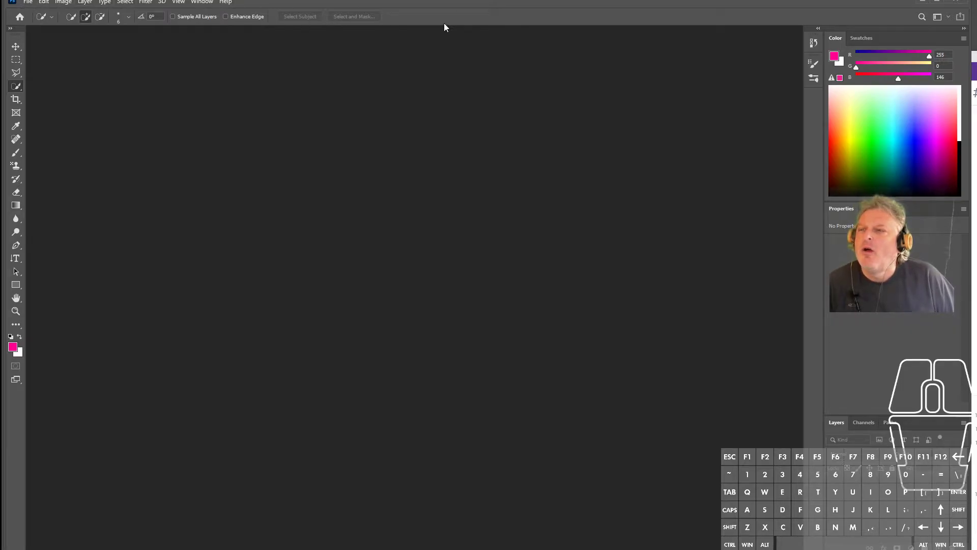
# Switch Photoshop to the Photography workspace and show the Actions panel.
pyautogui.click(948, 18)
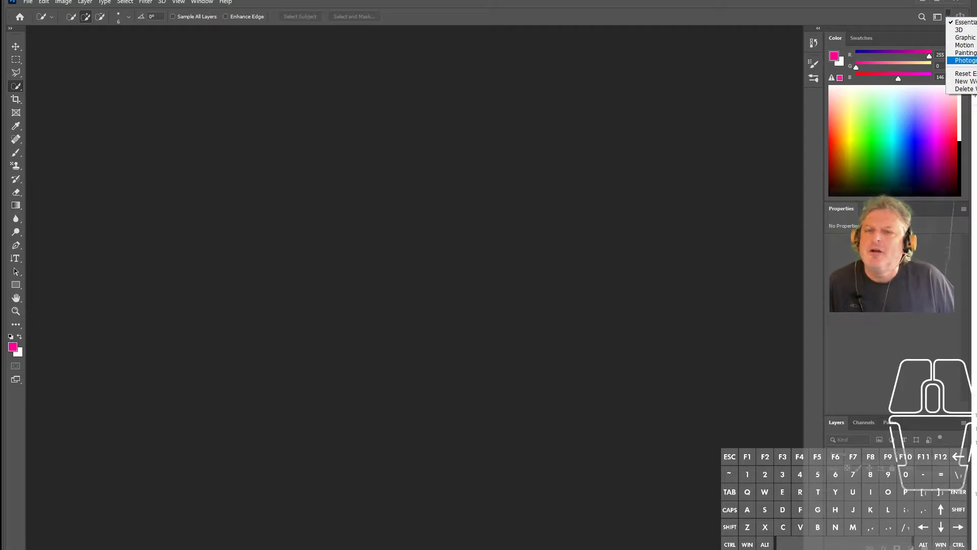
pyautogui.click(965, 61)
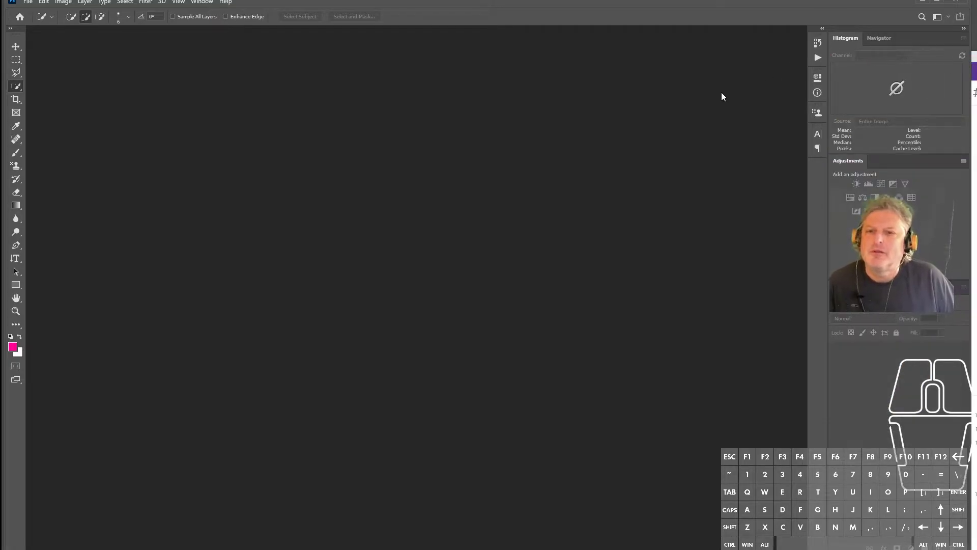
pyautogui.click(199, 2)
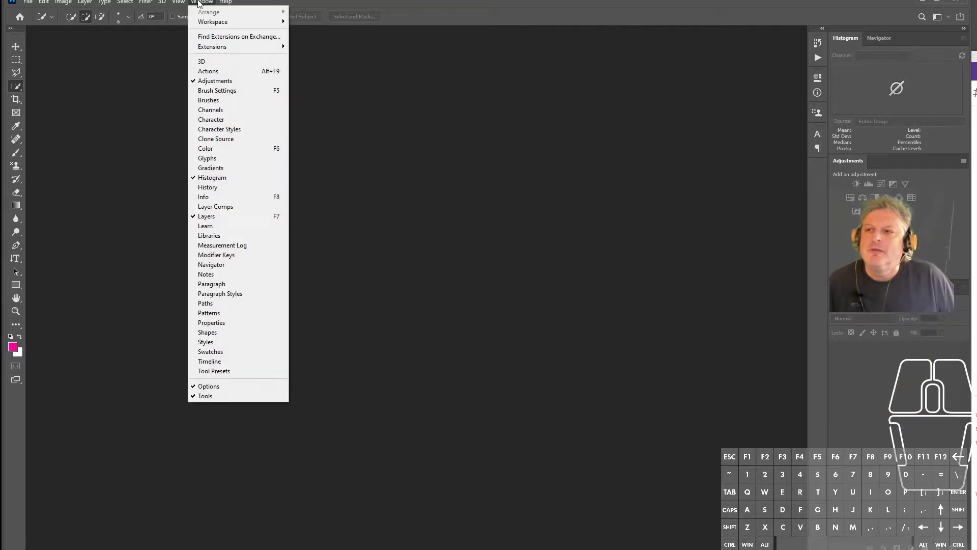
pyautogui.click(220, 70)
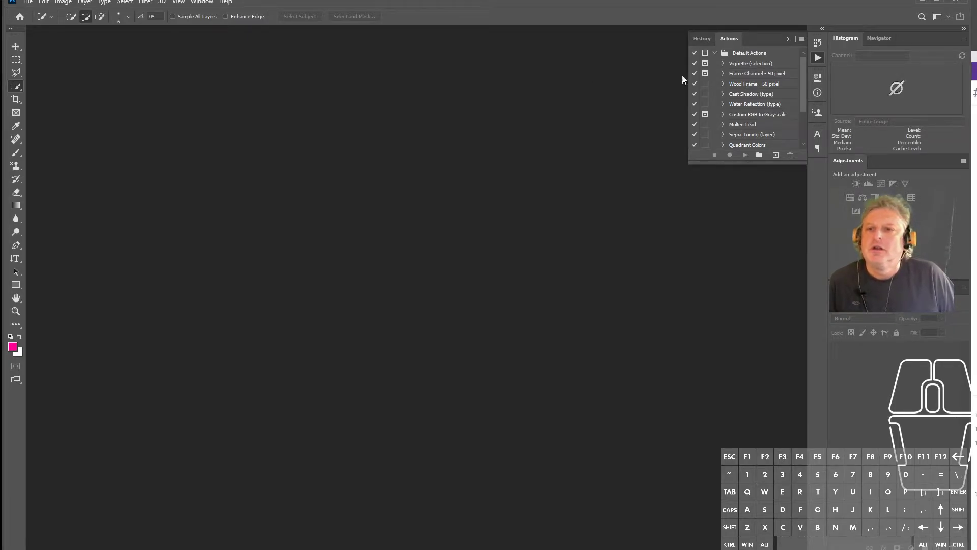
# Open IMG_20200723_204239.jpg from the Photos (1) folder in Downloads and hide the grid overlay on it.
pyautogui.click(27, 3)
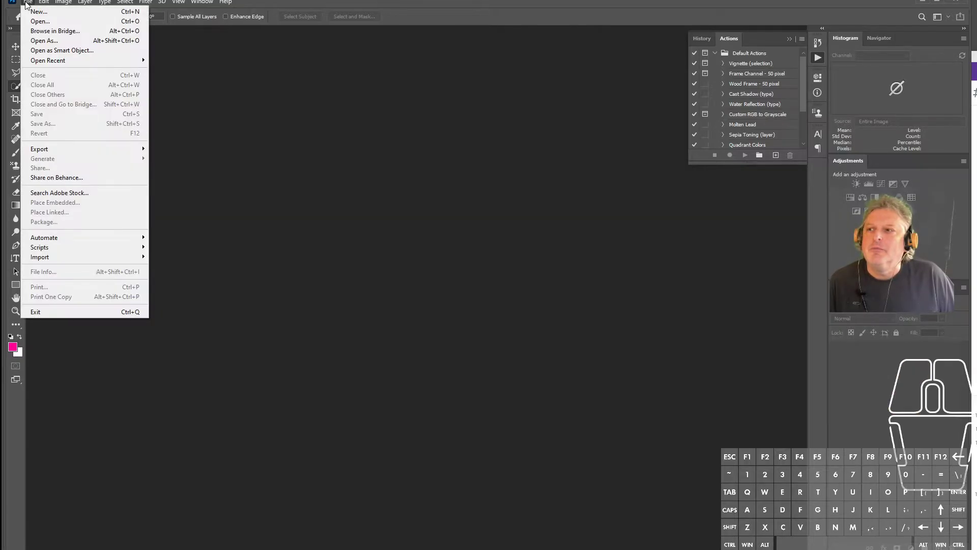
pyautogui.click(51, 22)
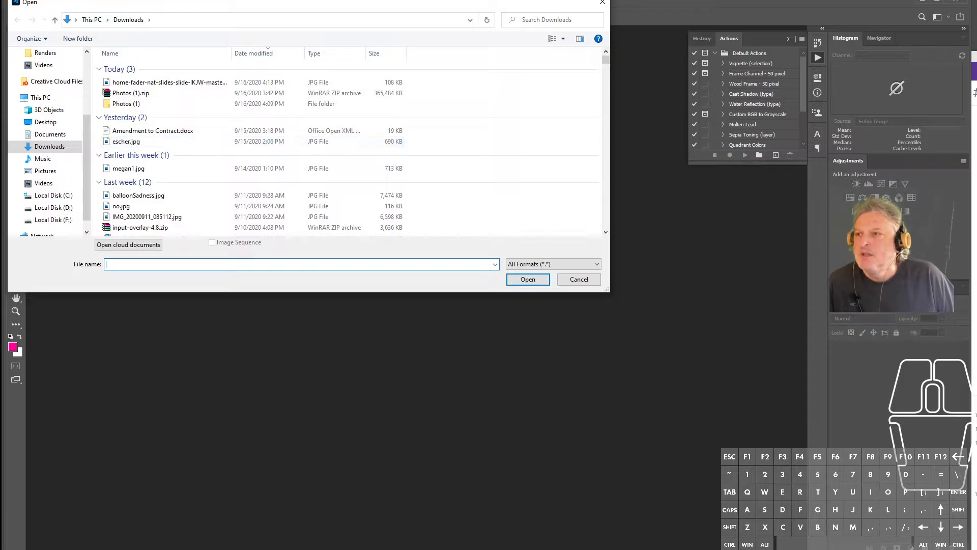
pyautogui.doubleClick(119, 104)
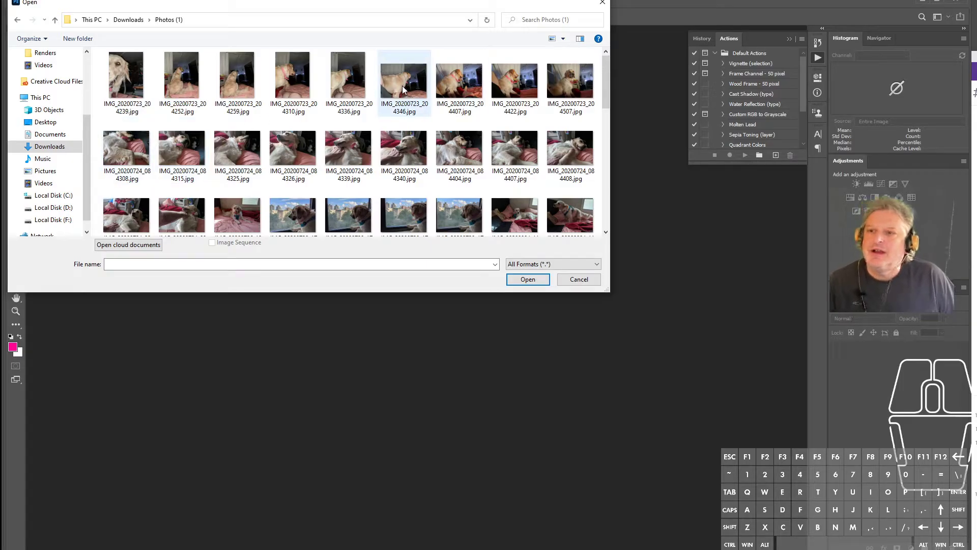
pyautogui.click(125, 80)
pyautogui.doubleClick(125, 79)
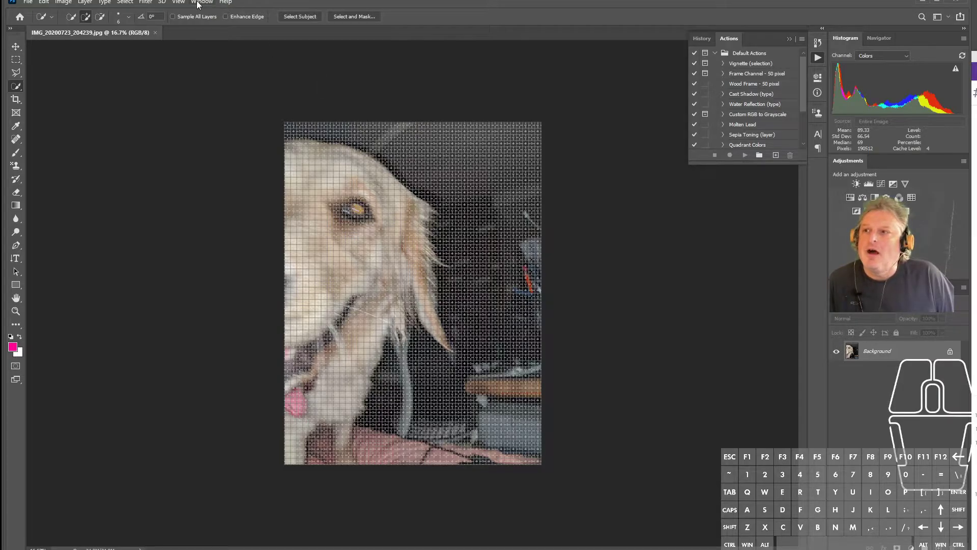
pyautogui.click(181, 3)
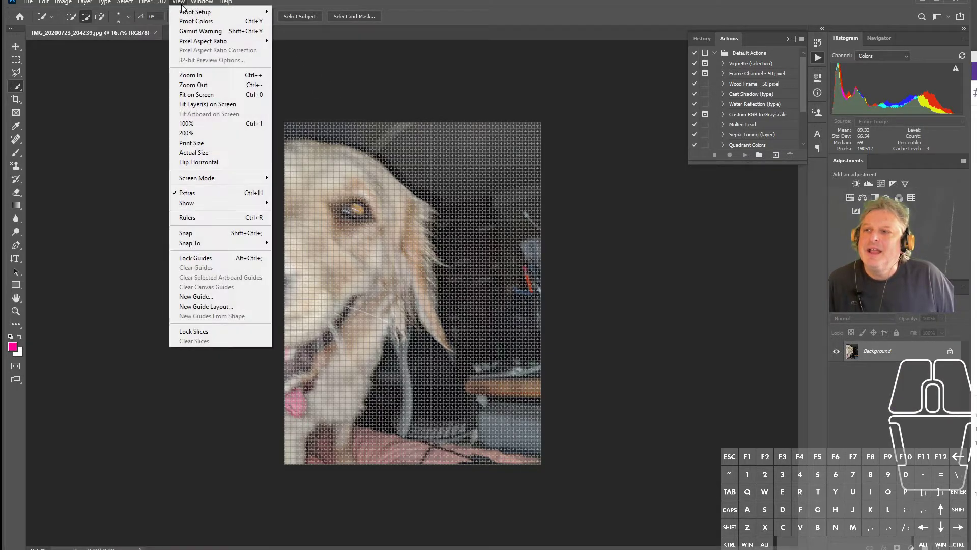
pyautogui.click(187, 193)
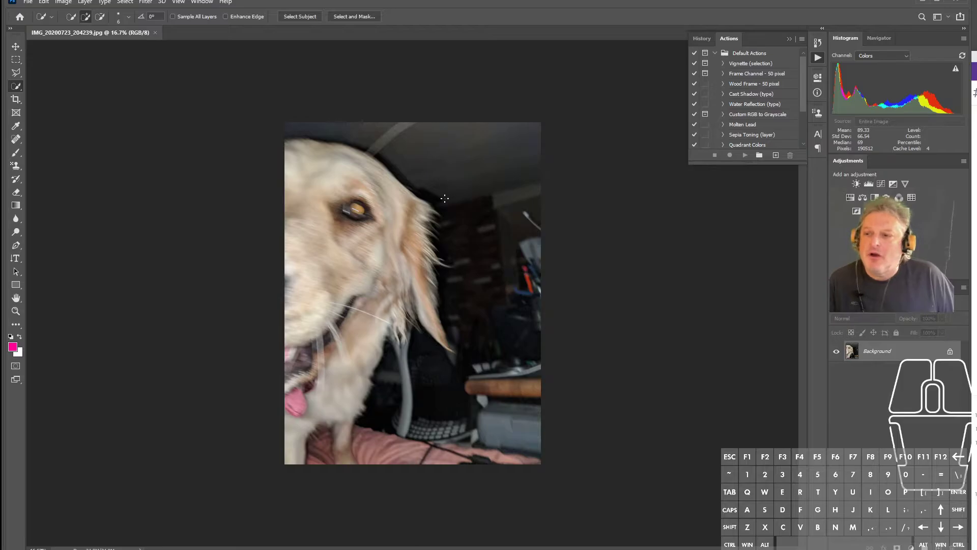
# Check the dog photo's pixel dimensions in Image Size and close it without changing anything.
pyautogui.click(67, 3)
pyautogui.click(94, 78)
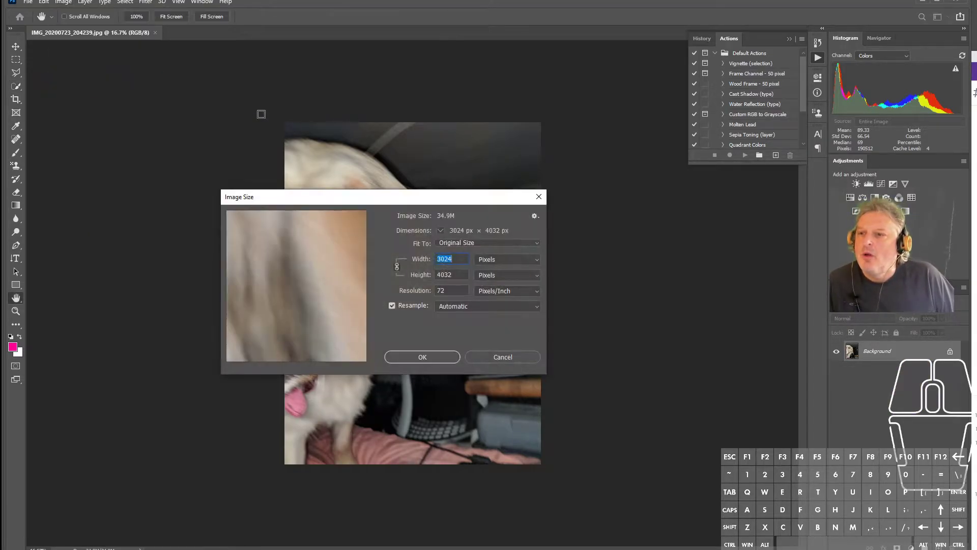
pyautogui.click(538, 196)
pyautogui.press('w')
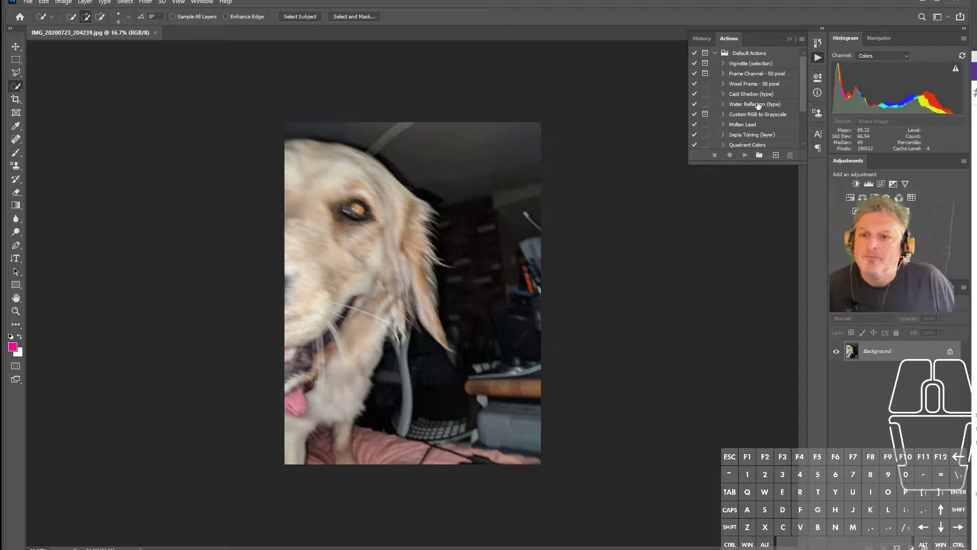
# Create a new action set named resize.
pyautogui.click(750, 53)
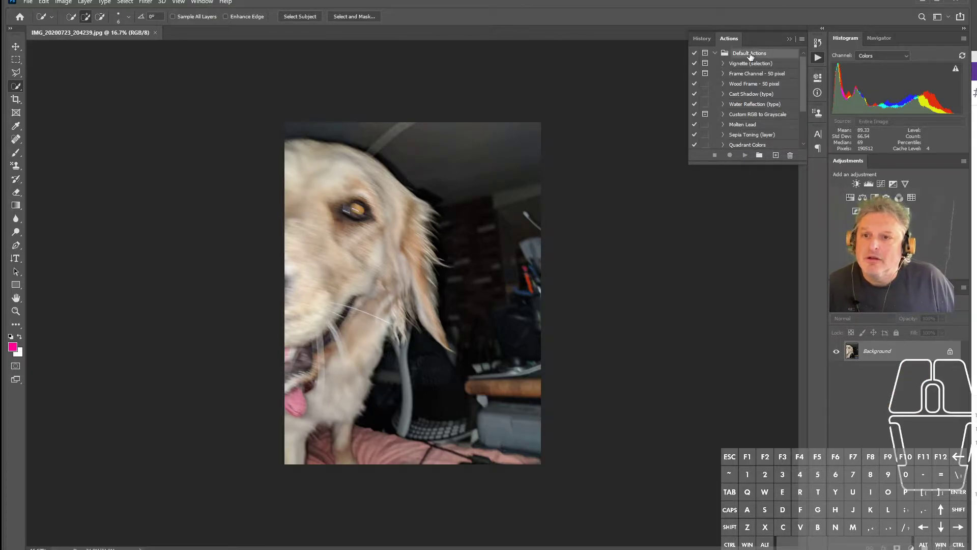
pyautogui.click(759, 154)
pyautogui.write('resize')
pyautogui.click(544, 162)
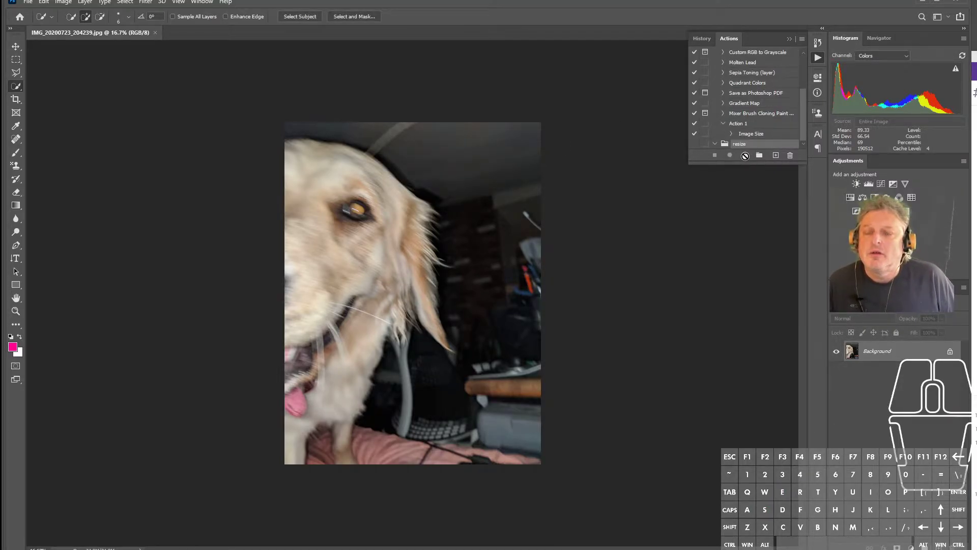
# Create a new action named rs in the resize set and start recording it.
pyautogui.scroll(-1, 808, 134)
pyautogui.scroll(2, 773, 139)
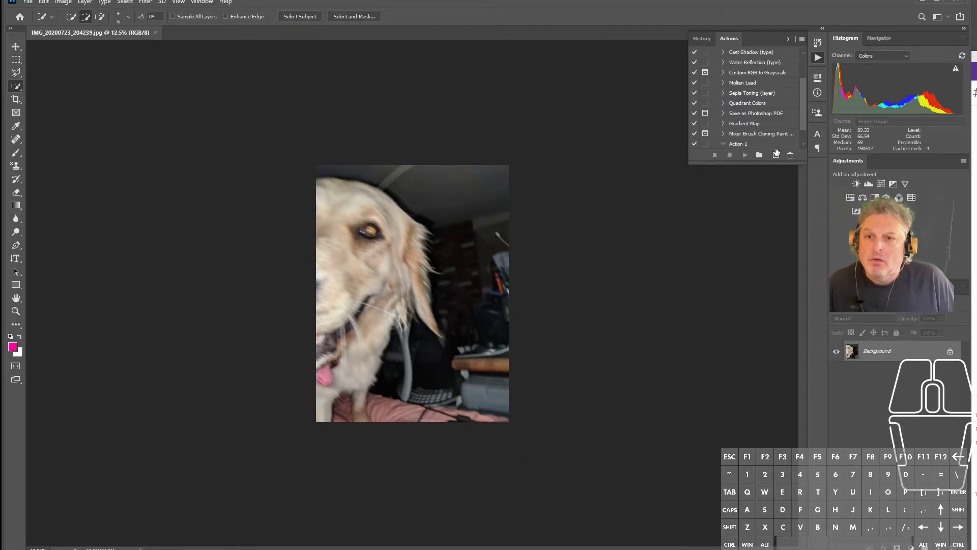
pyautogui.scroll(3, 794, 133)
pyautogui.scroll(-5, 791, 129)
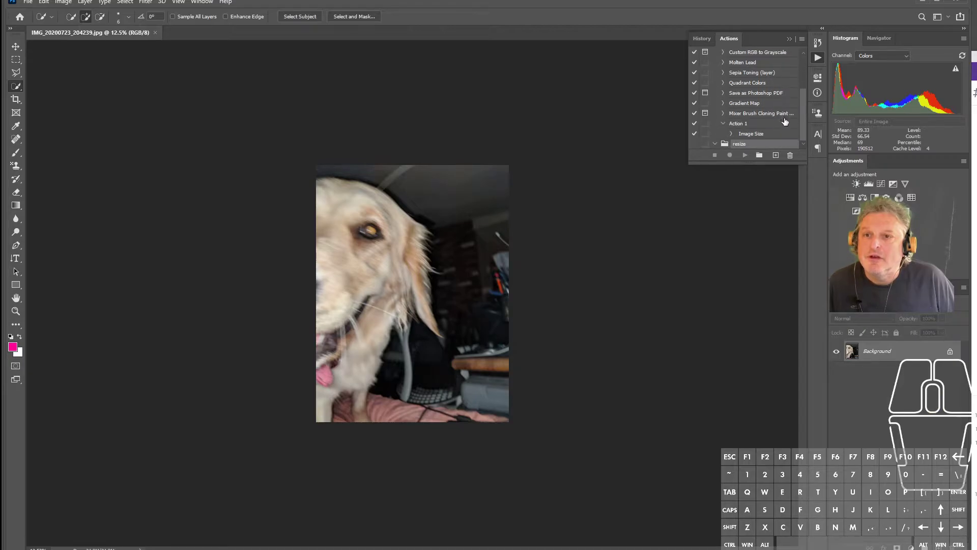
pyautogui.click(776, 155)
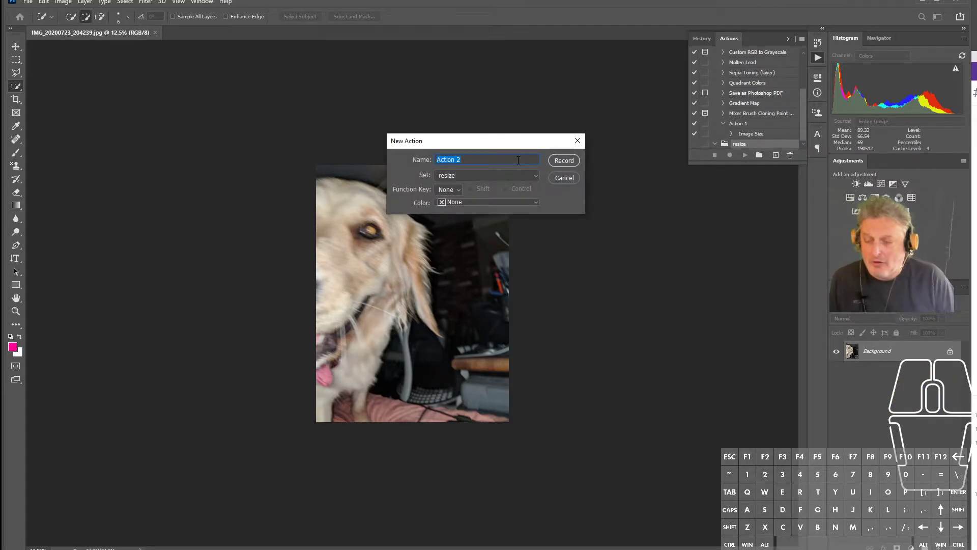
pyautogui.write('rs')
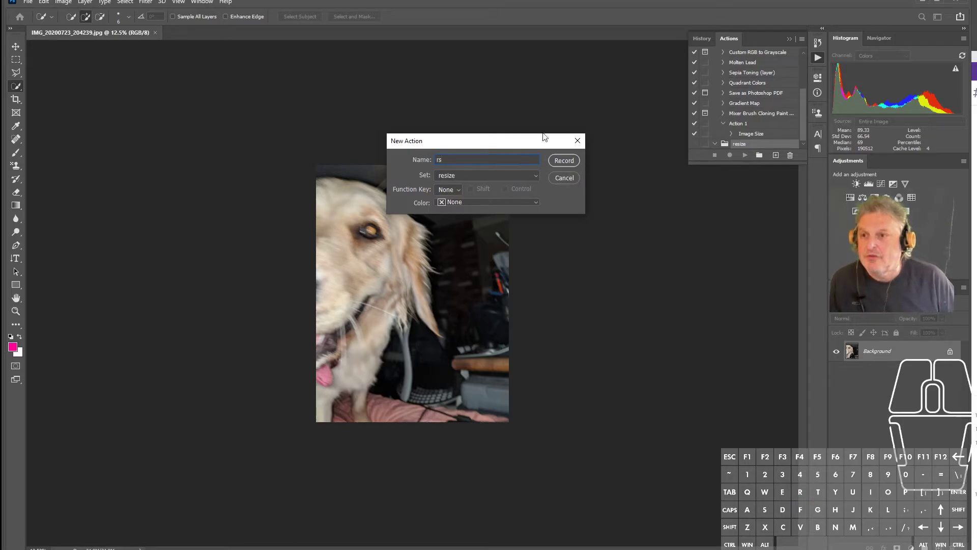
pyautogui.click(564, 160)
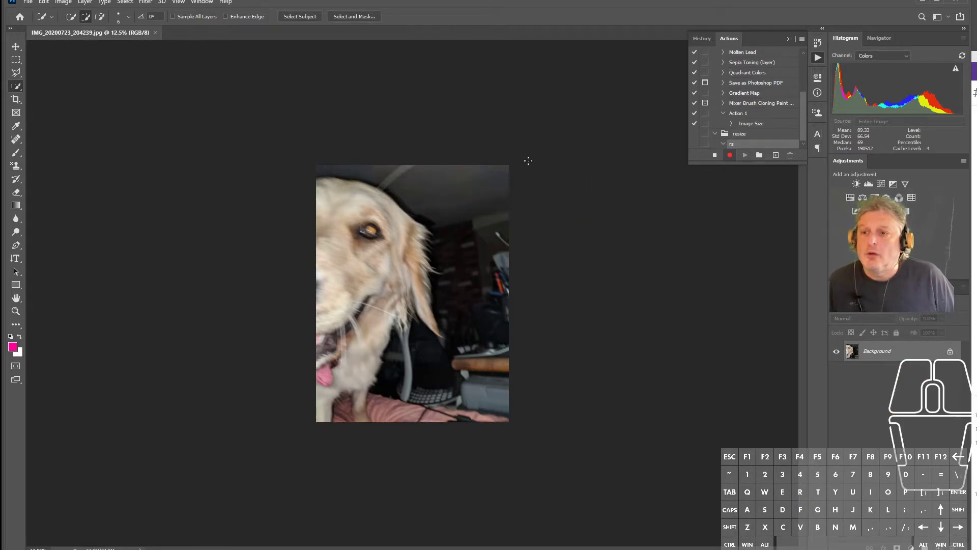
# Resize the dog photo to a height of 1000 pixels, keeping its width and height proportions linked.
pyautogui.click(65, 3)
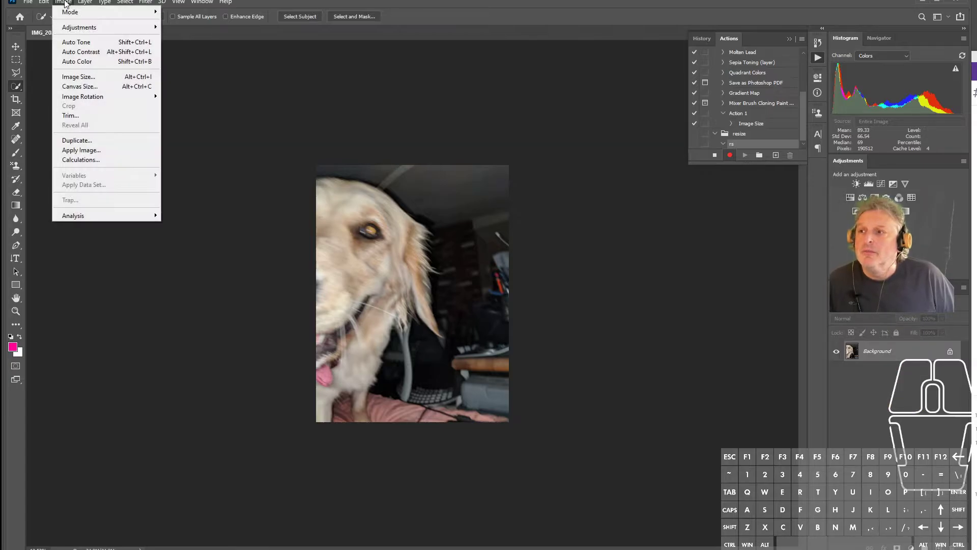
pyautogui.click(99, 77)
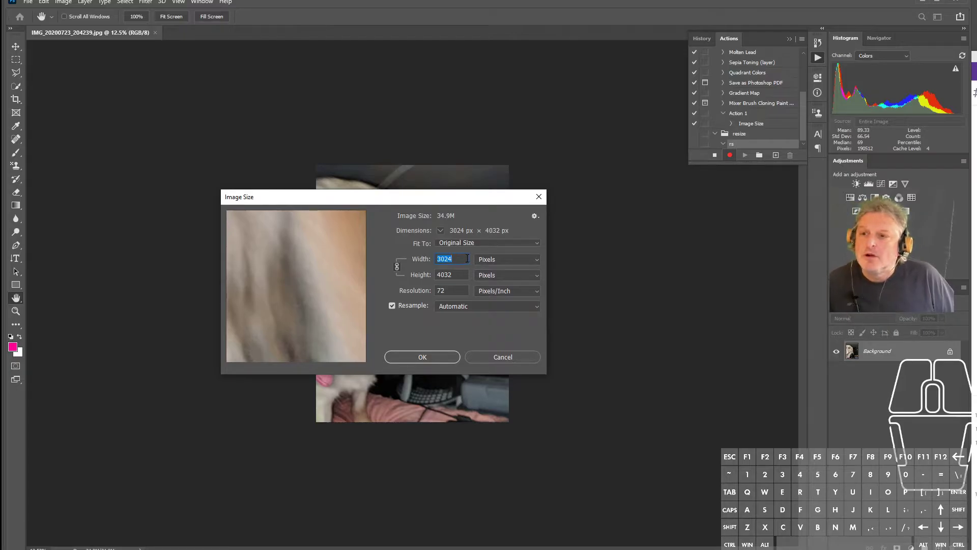
pyautogui.click(462, 274)
pyautogui.moveTo(462, 275); pyautogui.dragTo(420, 274)
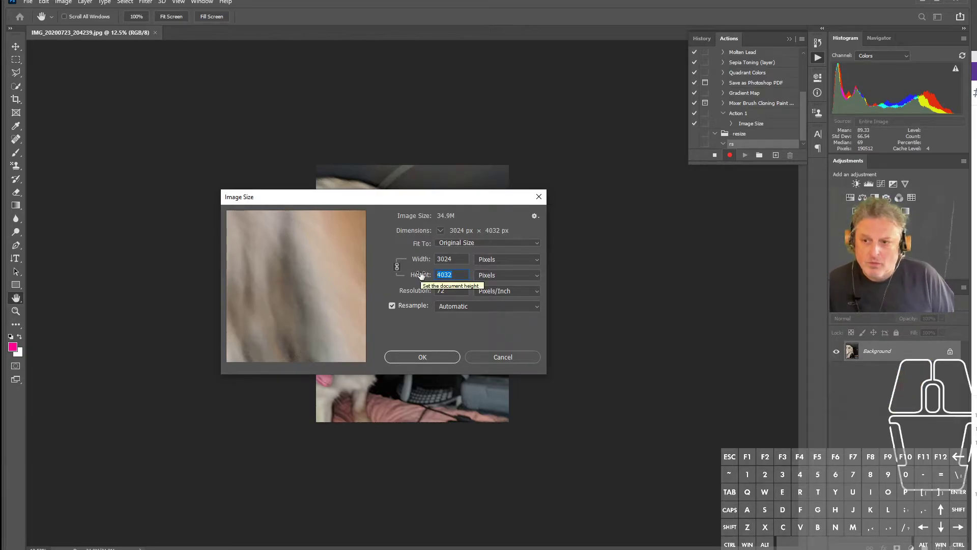
pyautogui.write('1000')
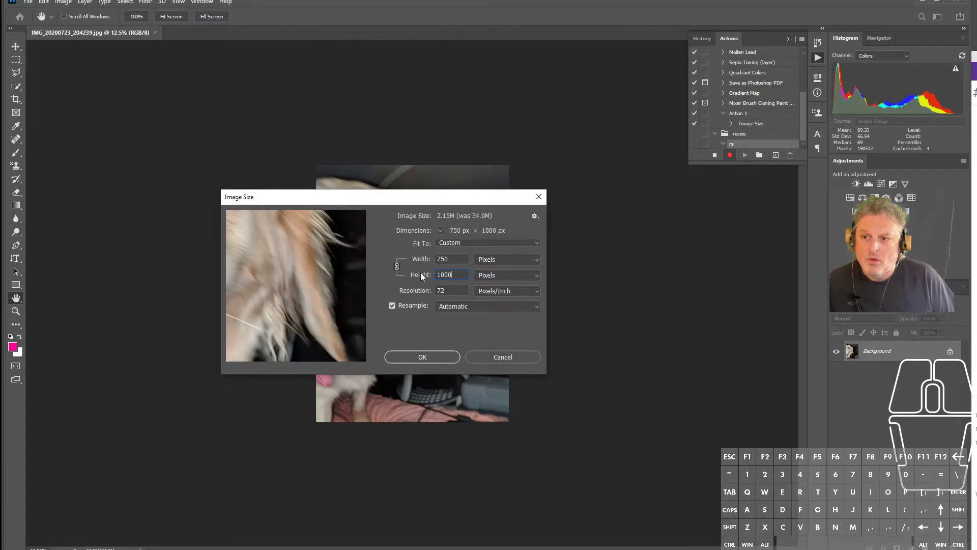
pyautogui.click(432, 359)
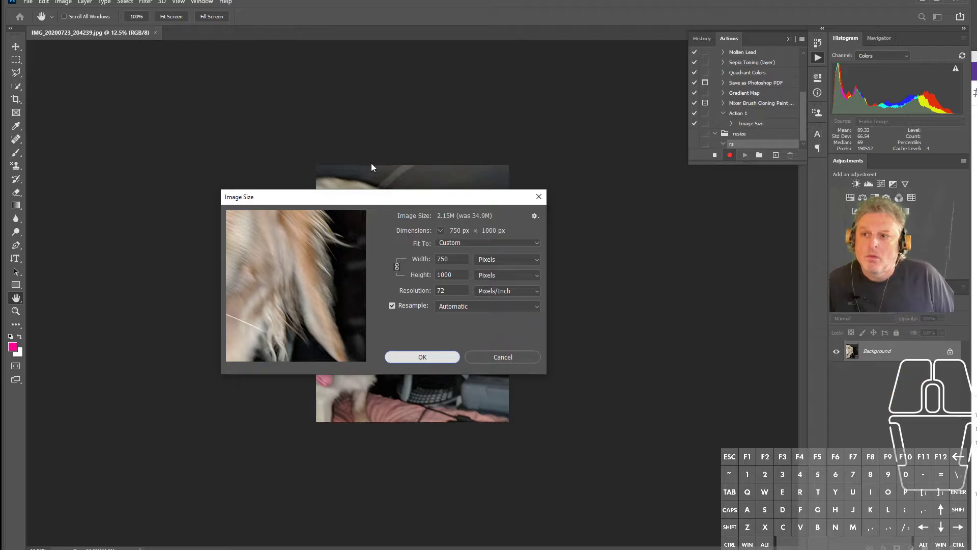
pyautogui.press('Return')
pyautogui.press('w')
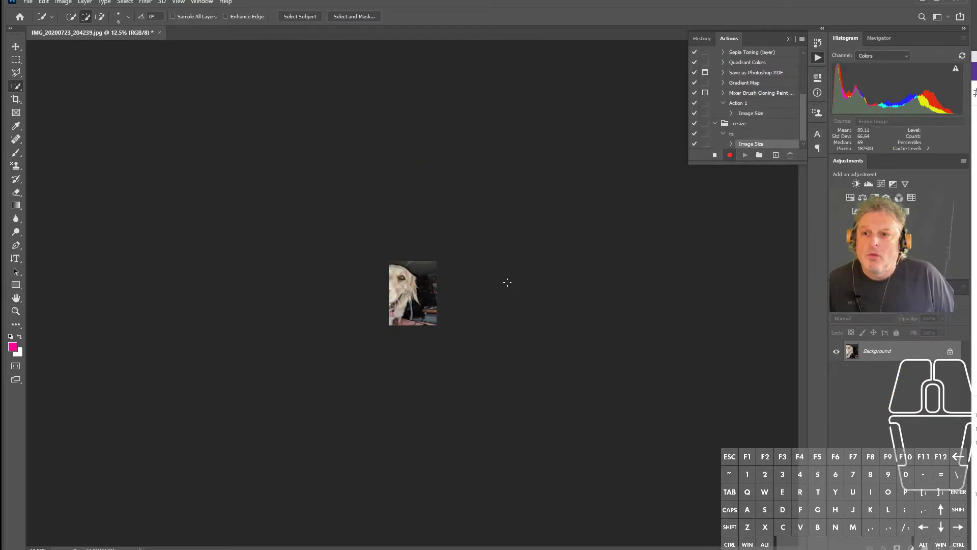
# Inspect the resized dog photo at about 100% and stop recording the rs action.
pyautogui.scroll(10, 350, 319)
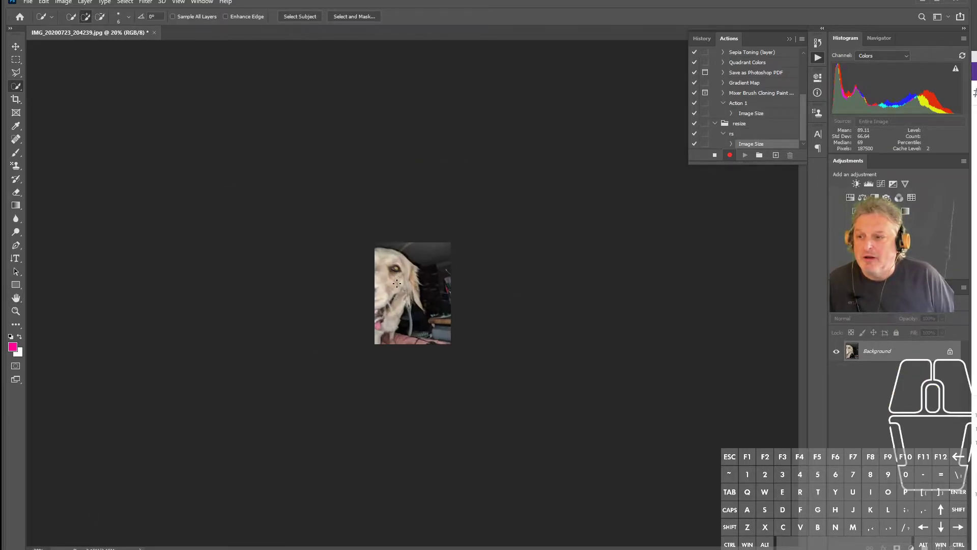
pyautogui.scroll(4, 404, 301)
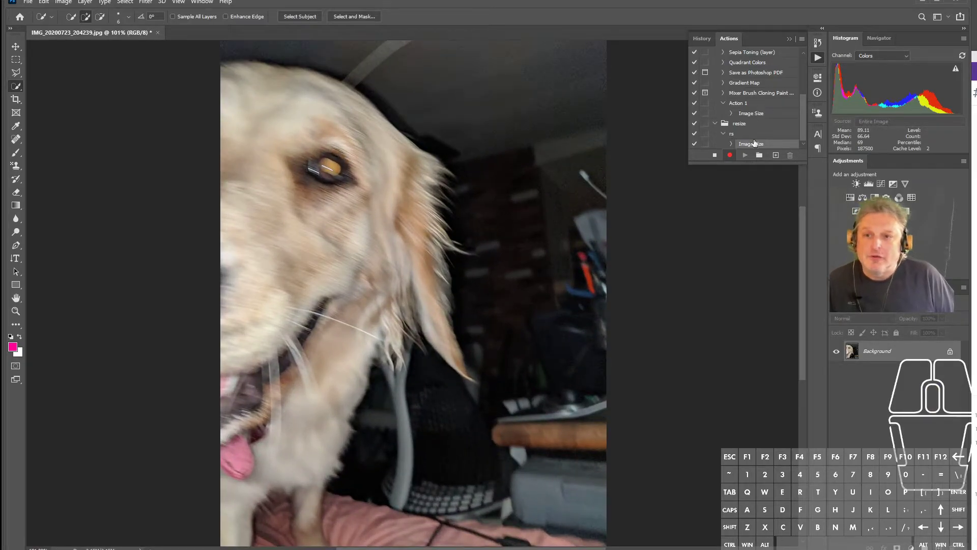
pyautogui.click(716, 155)
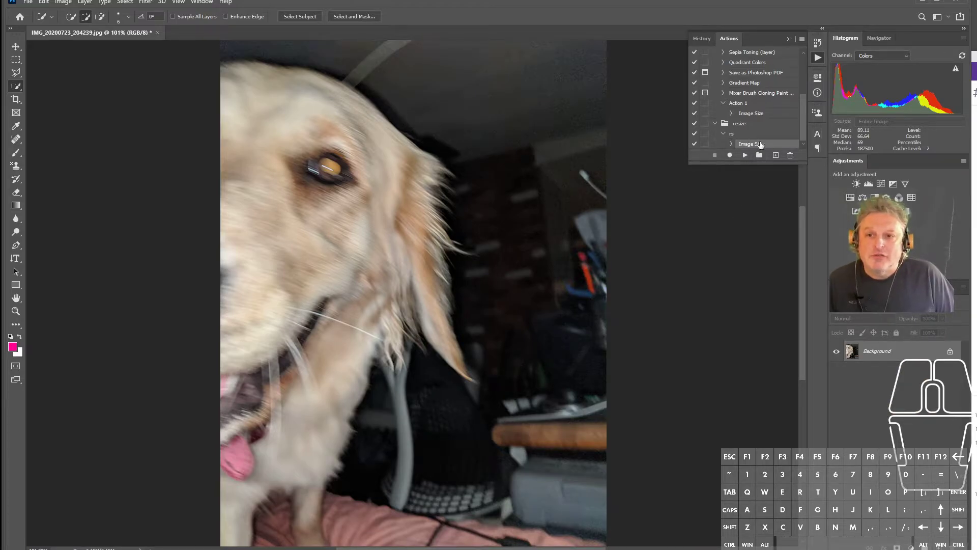
# Set up a Batch automation that plays the rs action from the resize set.
pyautogui.click(738, 136)
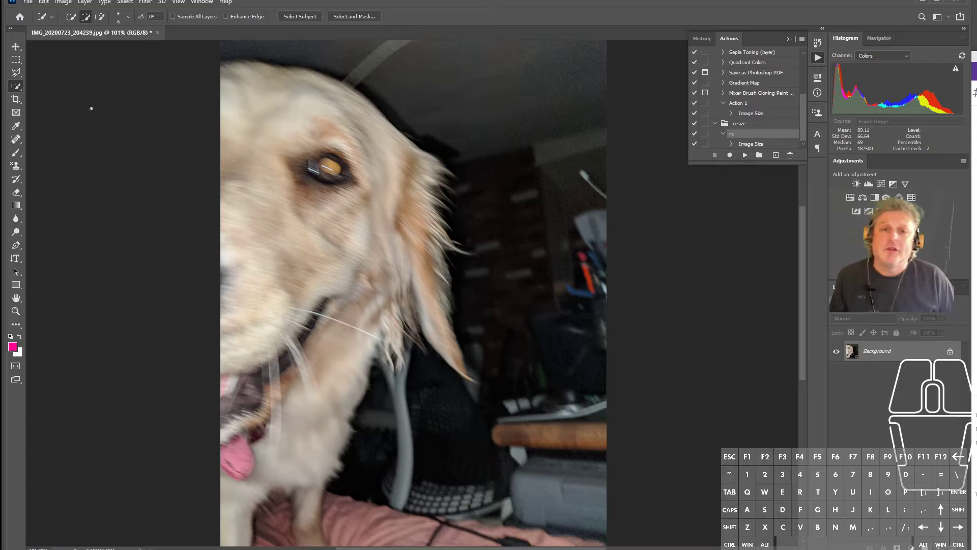
pyautogui.click(28, 3)
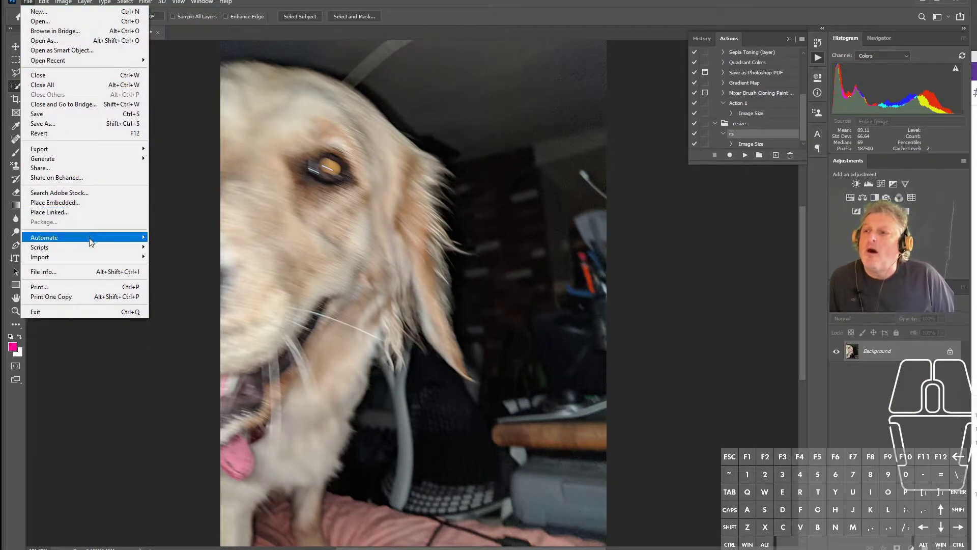
pyautogui.moveTo(90, 241)
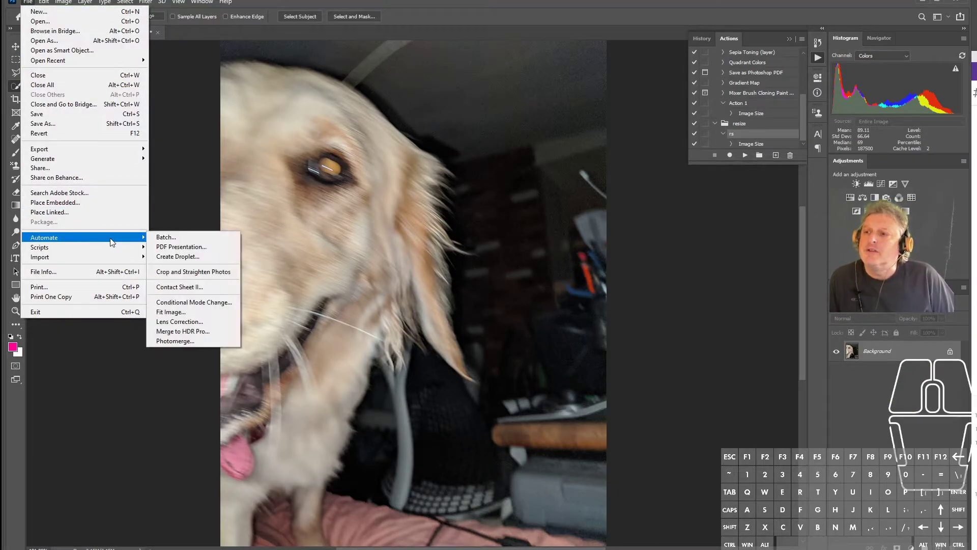
pyautogui.click(173, 238)
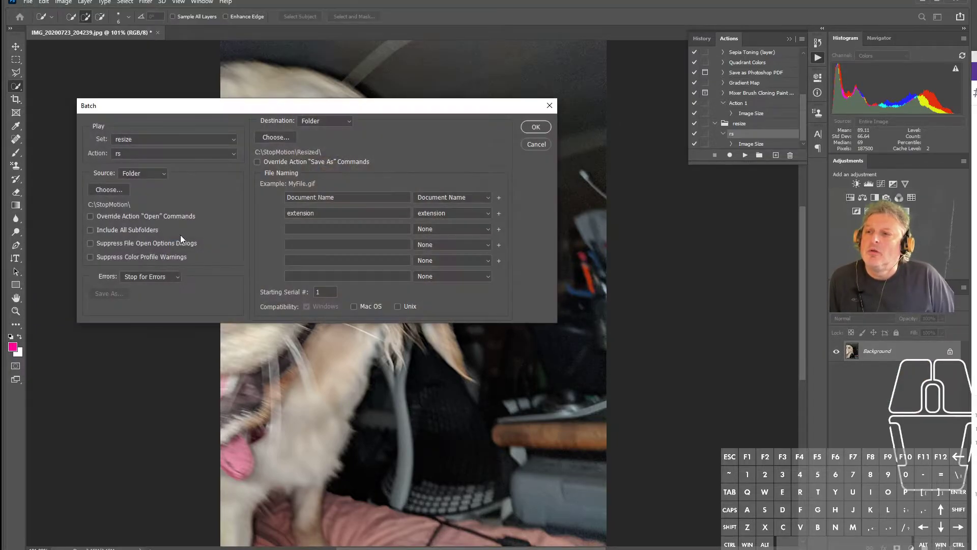
pyautogui.moveTo(166, 102); pyautogui.dragTo(200, 156)
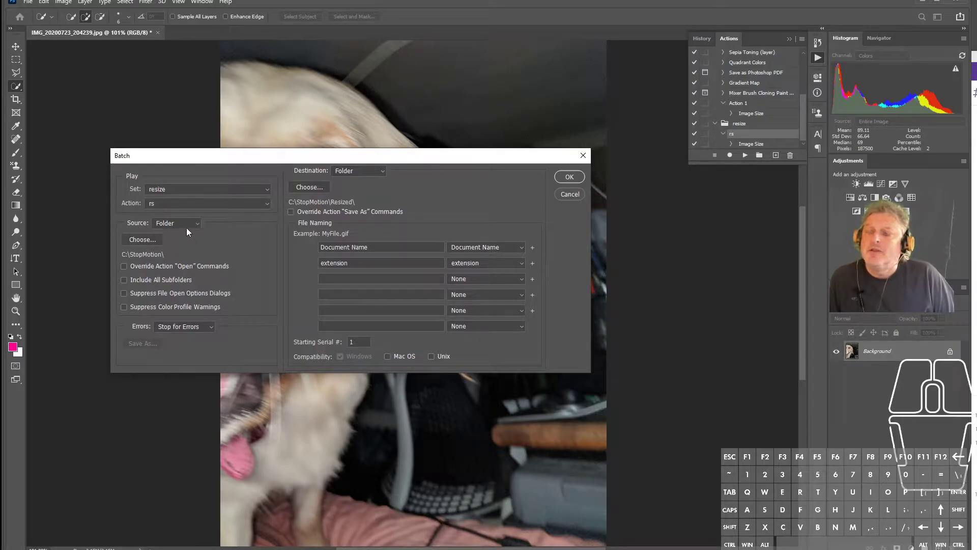
# Set the batch source to the Photos (1) folder in Downloads, suppressing file open options dialogs and color profile warnings.
pyautogui.click(143, 240)
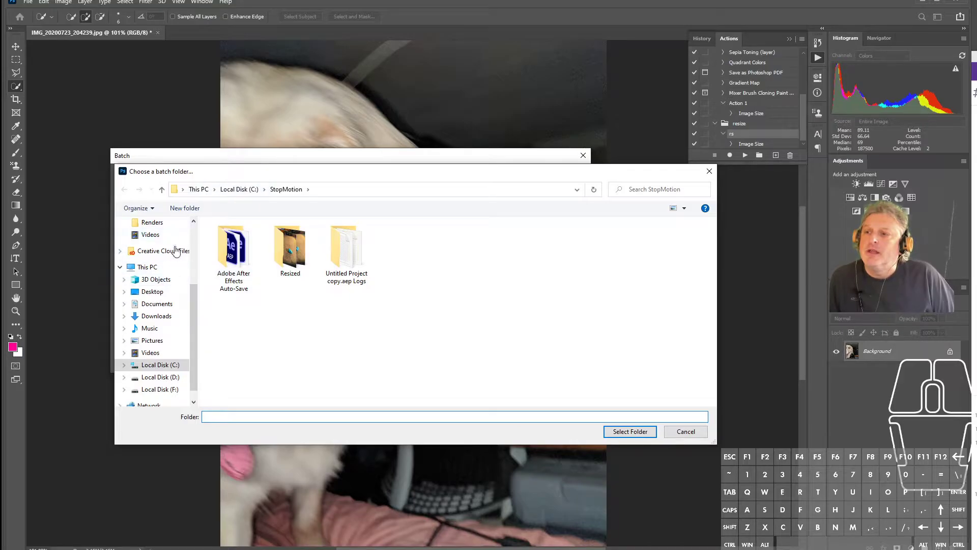
pyautogui.scroll(3, 170, 274)
pyautogui.click(156, 267)
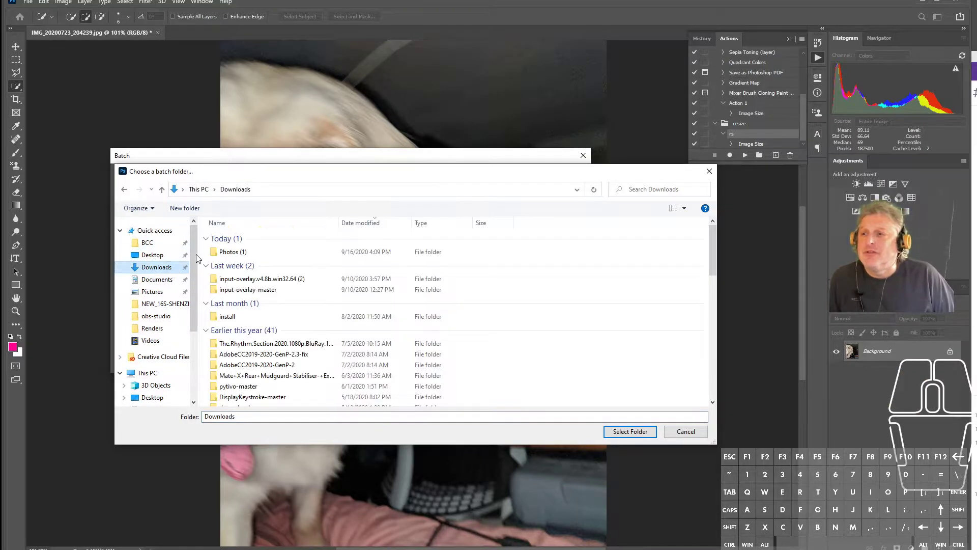
pyautogui.click(234, 253)
pyautogui.doubleClick(235, 255)
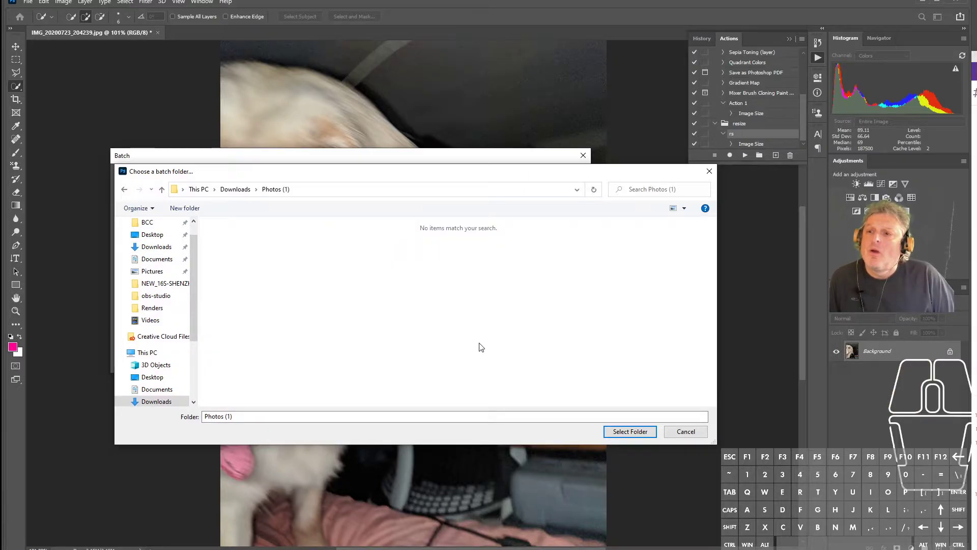
pyautogui.click(629, 431)
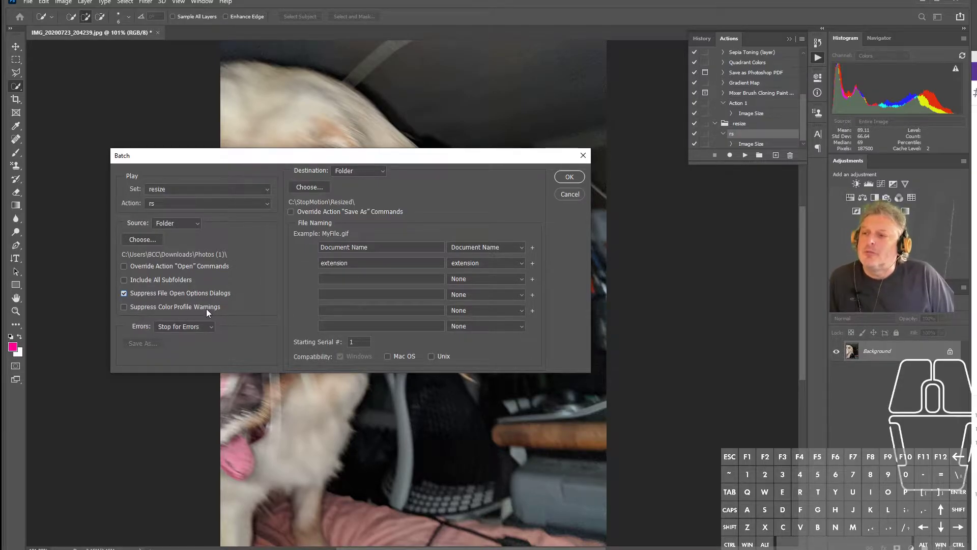
pyautogui.click(123, 307)
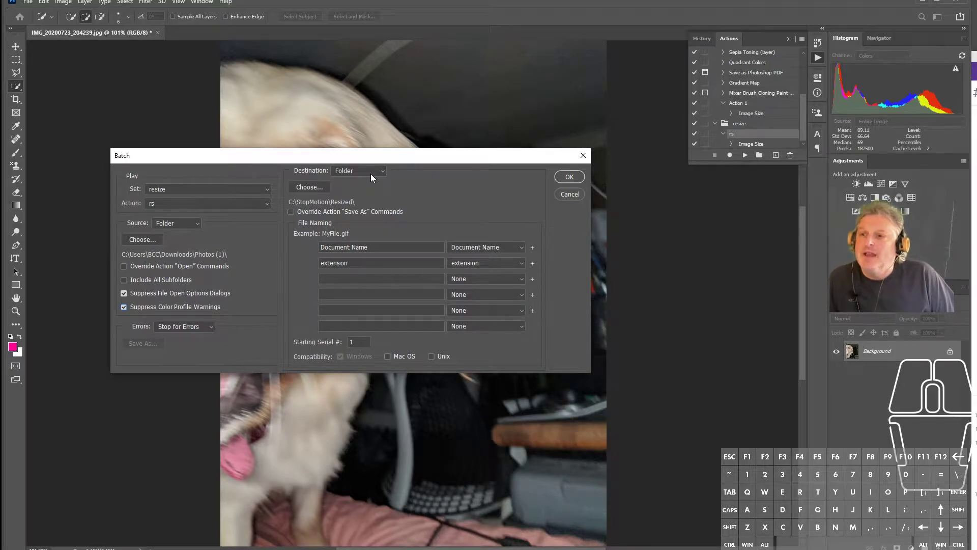
# Create a resize folder inside Downloads > Photos (1) and choose it as the batch destination.
pyautogui.click(321, 188)
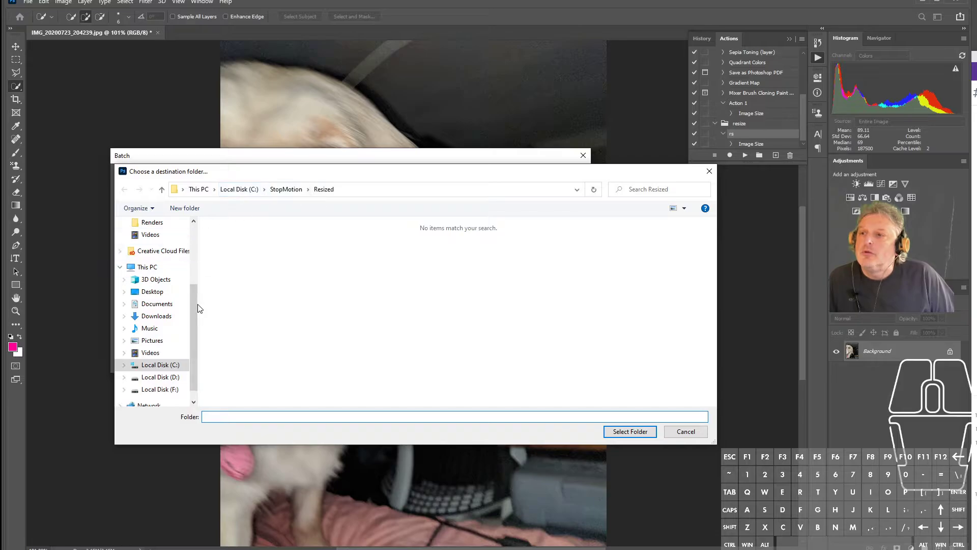
pyautogui.moveTo(190, 313); pyautogui.dragTo(194, 224)
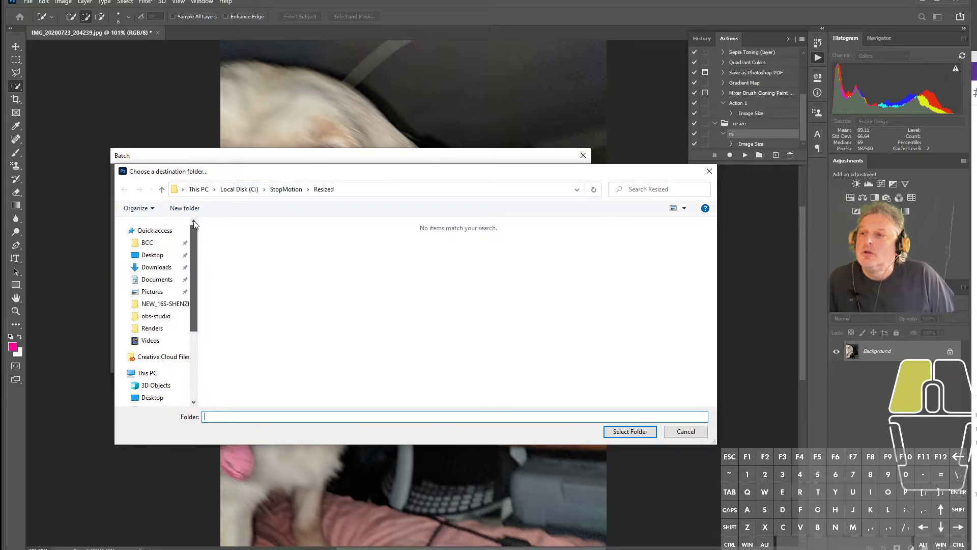
pyautogui.click(163, 272)
pyautogui.doubleClick(230, 251)
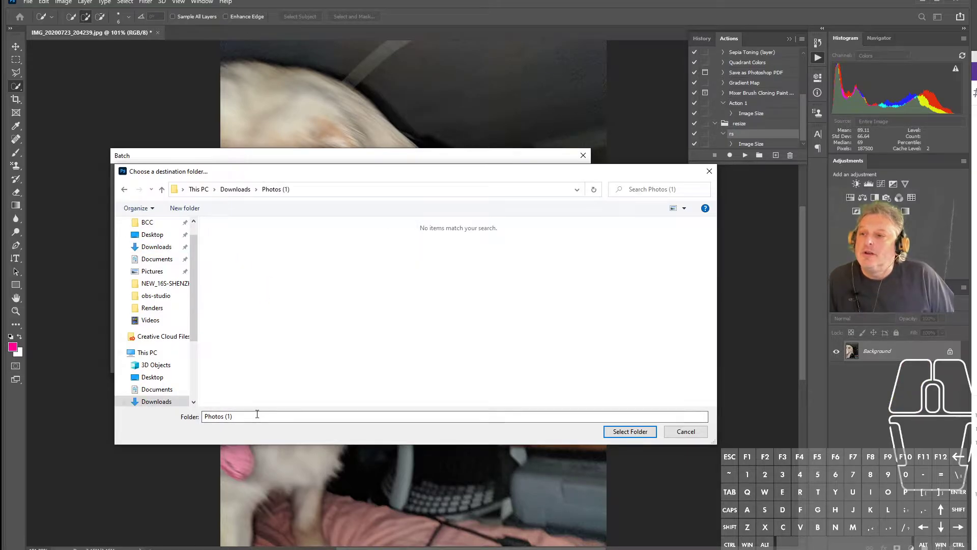
pyautogui.click(182, 209)
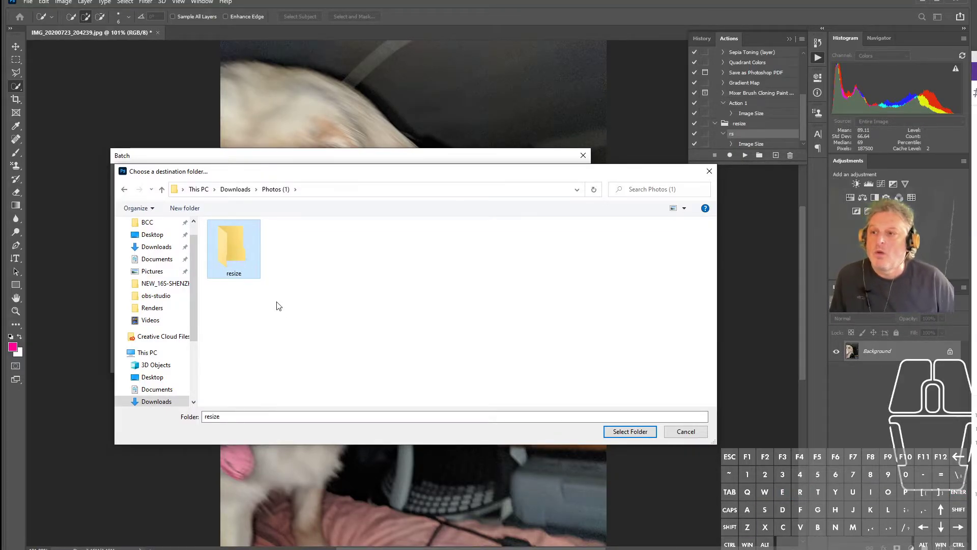
pyautogui.doubleClick(229, 244)
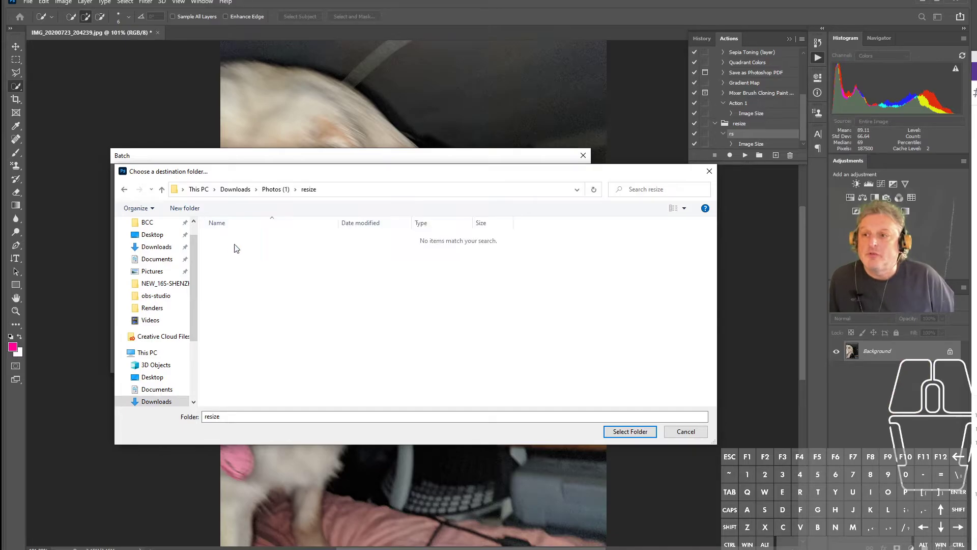
pyautogui.click(630, 431)
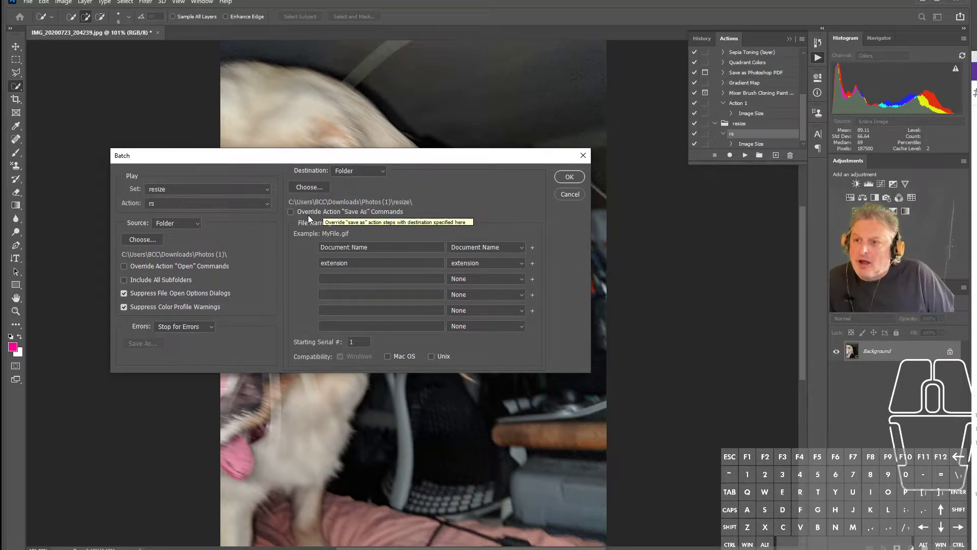
# Run the batch without overriding the action's Save As commands.
pyautogui.click(291, 212)
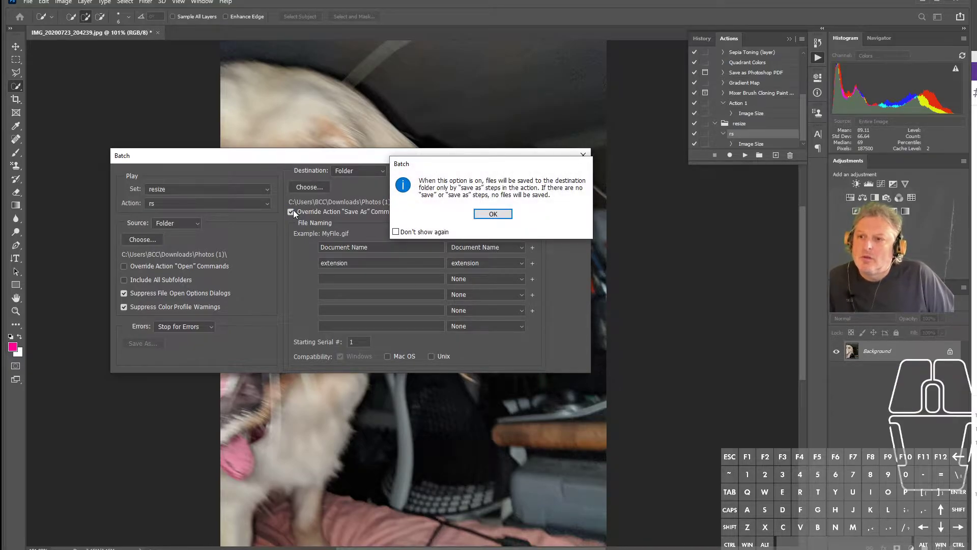
pyautogui.click(493, 214)
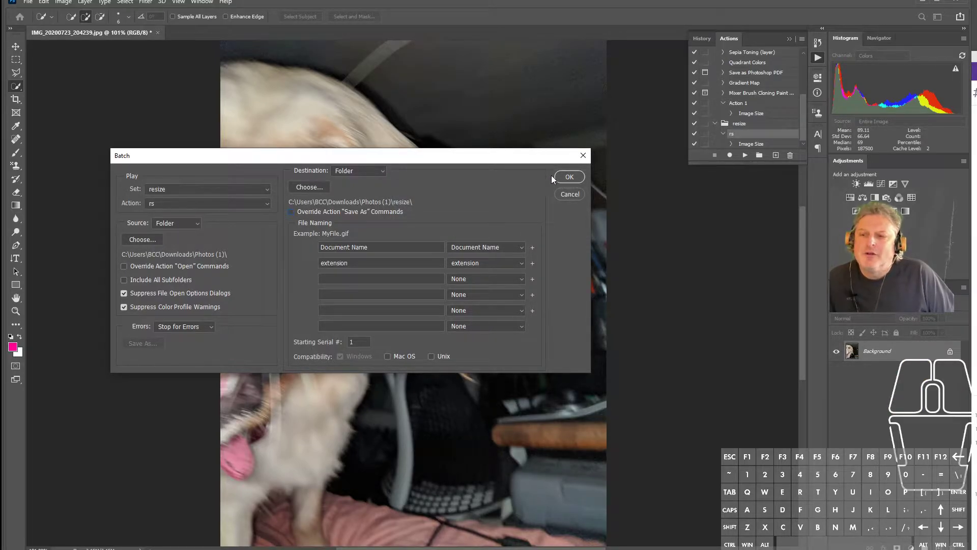
pyautogui.click(572, 176)
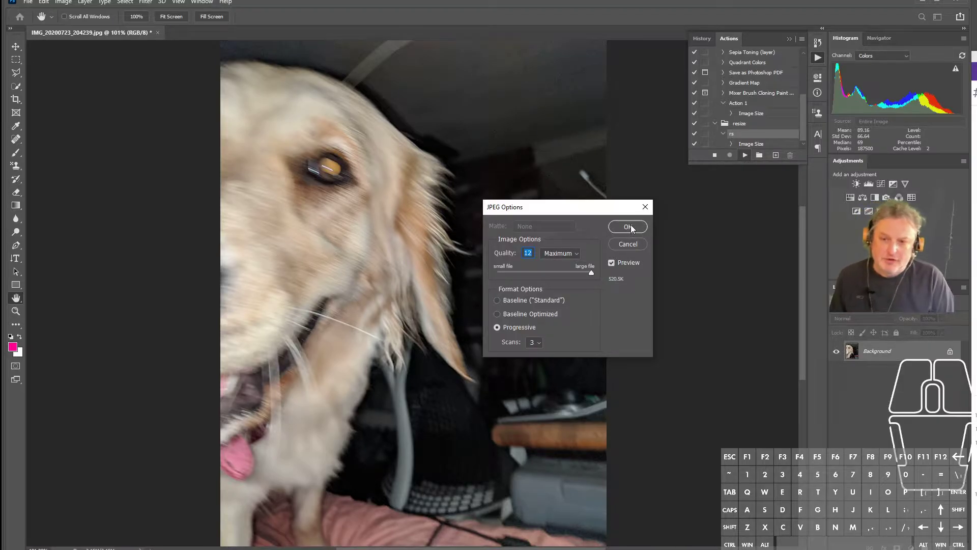
# Accept the JPEG options at quality 12 (Maximum), Progressive format with 3 scans, for each photo the batch saves.
pyautogui.click(631, 224)
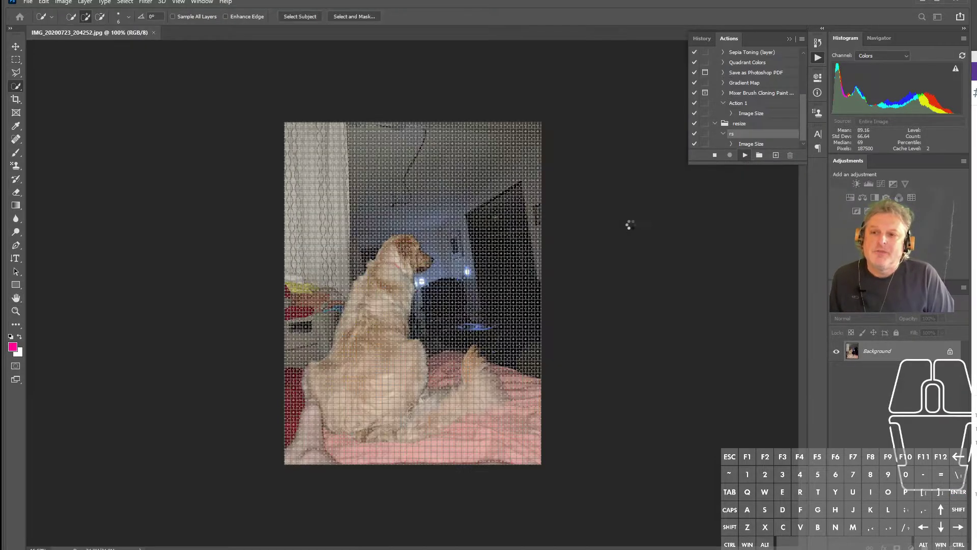
pyautogui.press('Return')
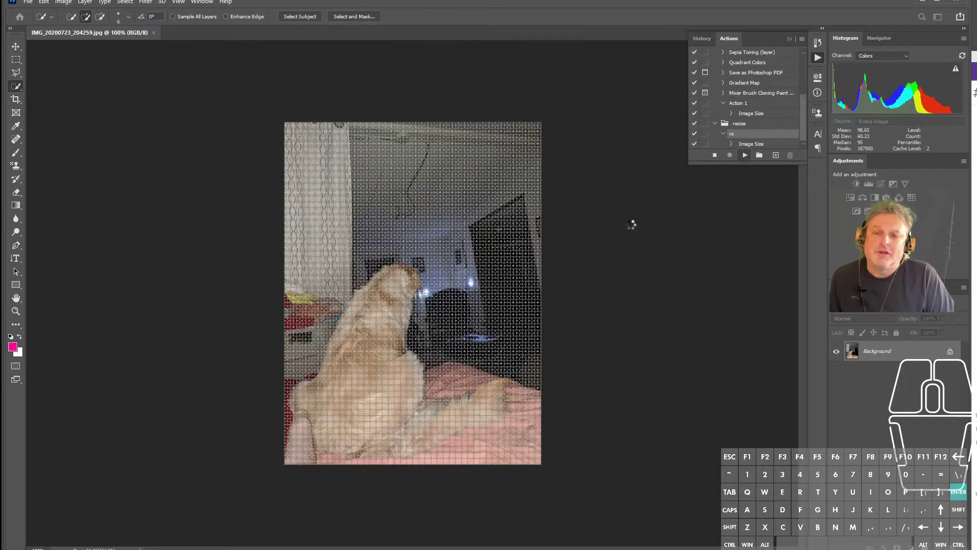
pyautogui.press('Return')
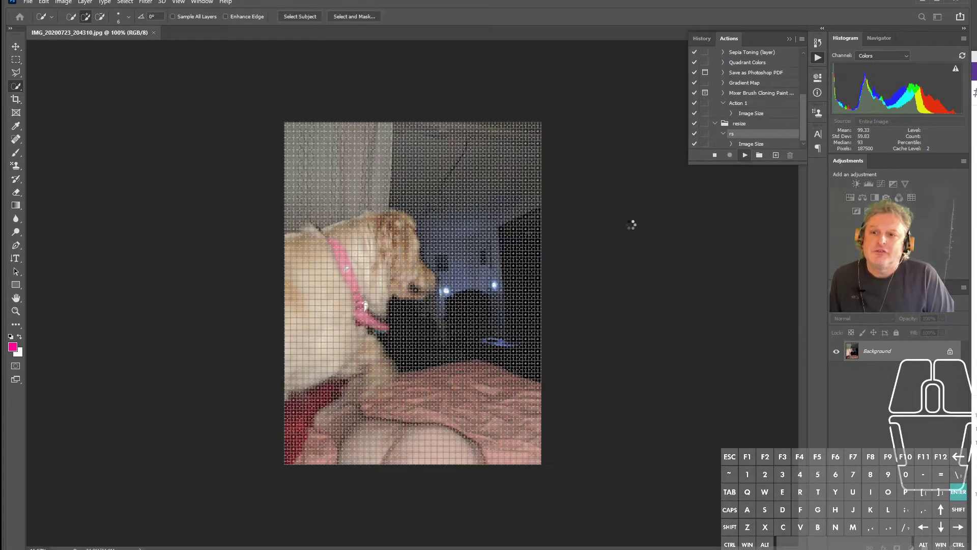
pyautogui.press('Return')
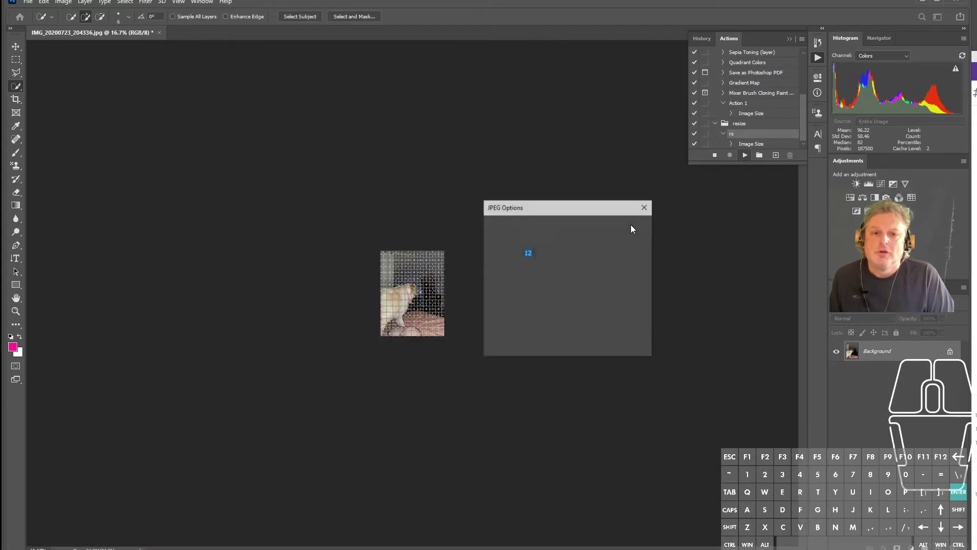
pyautogui.press('Return')
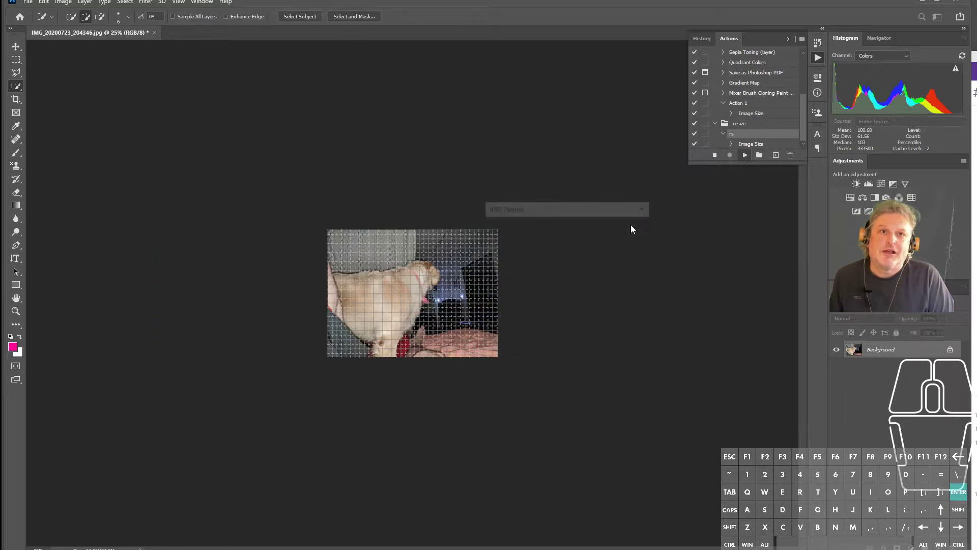
pyautogui.press('Return')
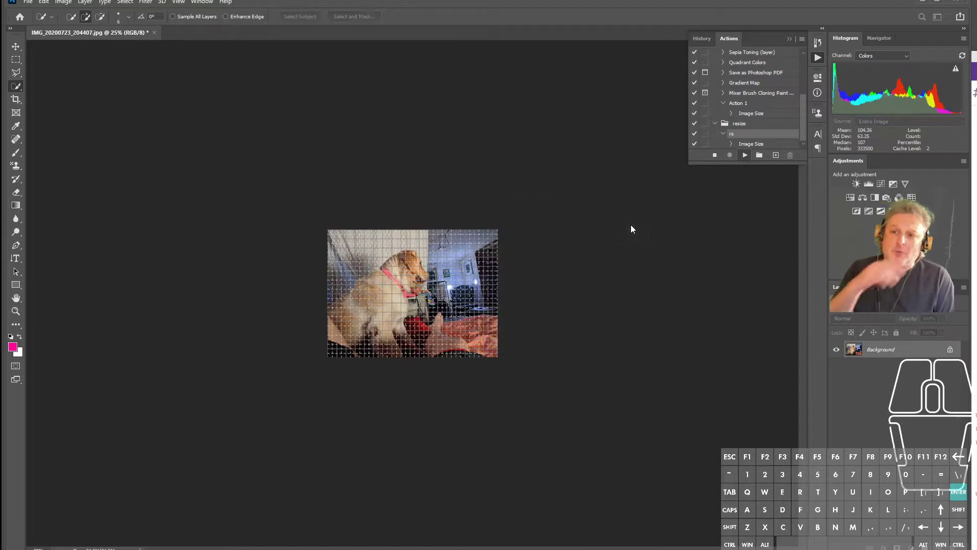
pyautogui.press('Return')
pyautogui.press('Return')
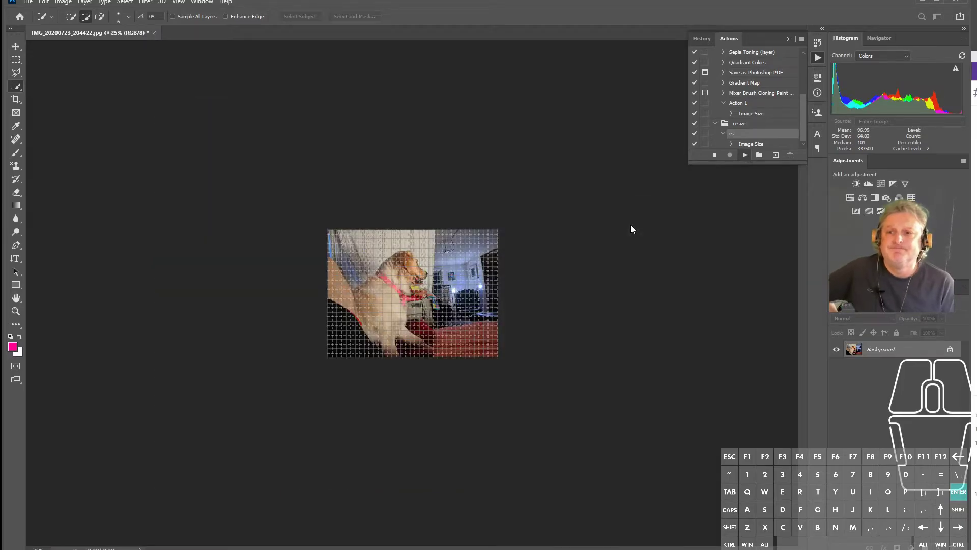
pyautogui.press('Return')
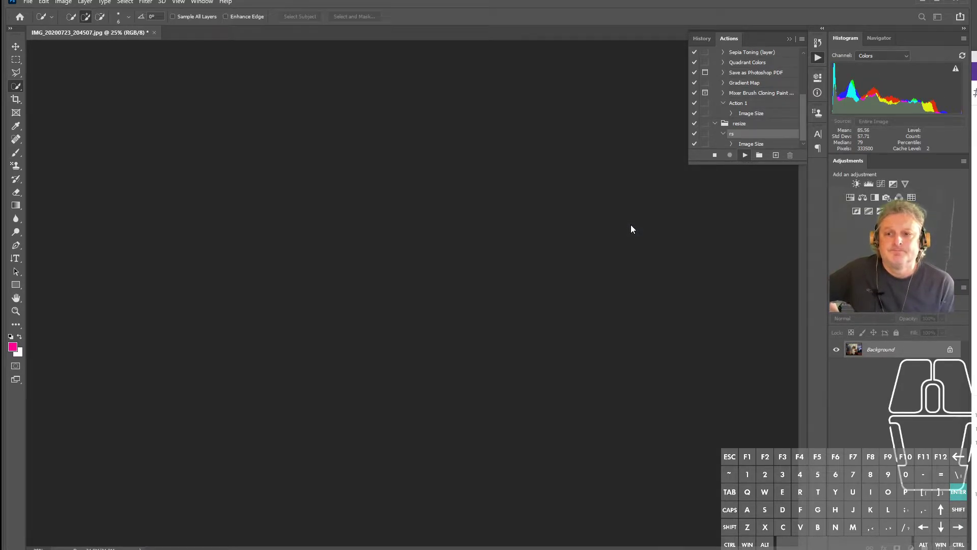
pyautogui.press('Return')
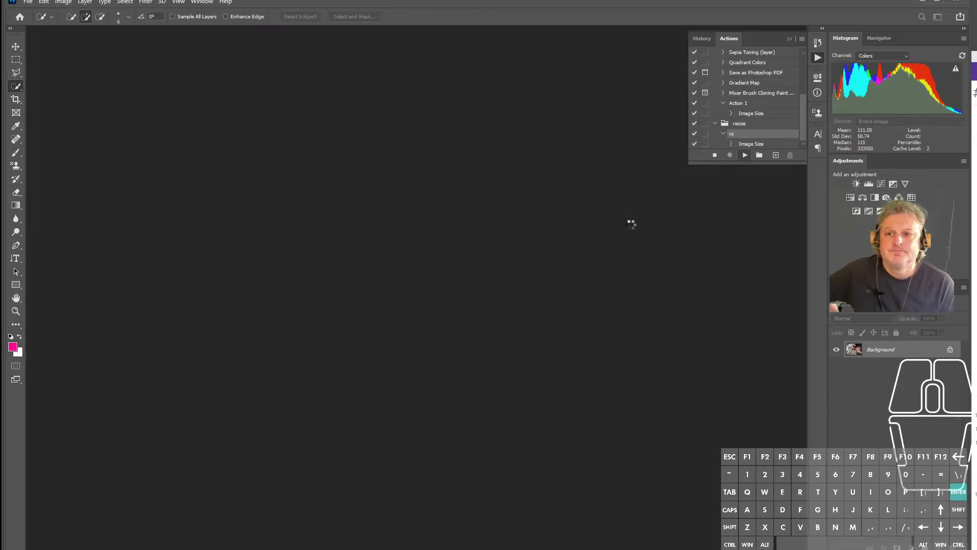
pyautogui.press('Return')
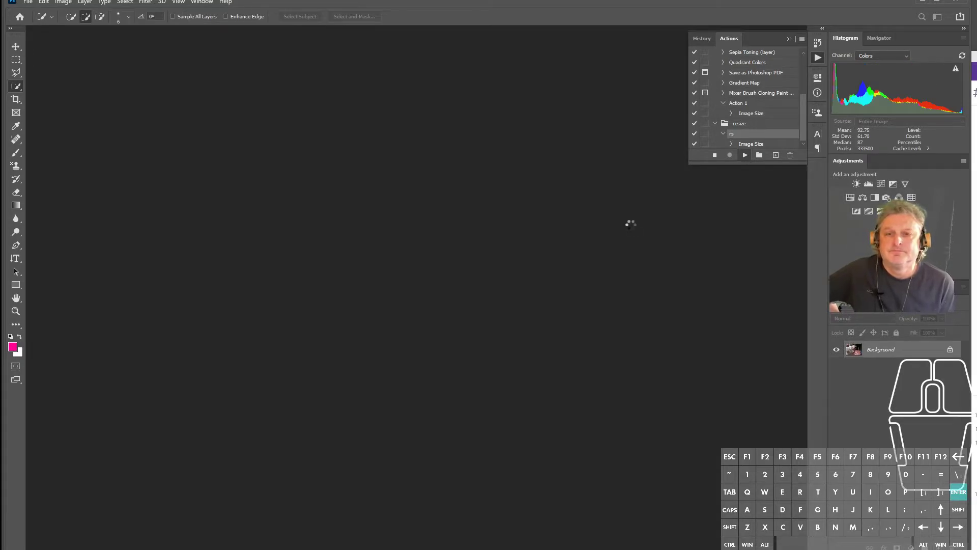
pyautogui.press('Return')
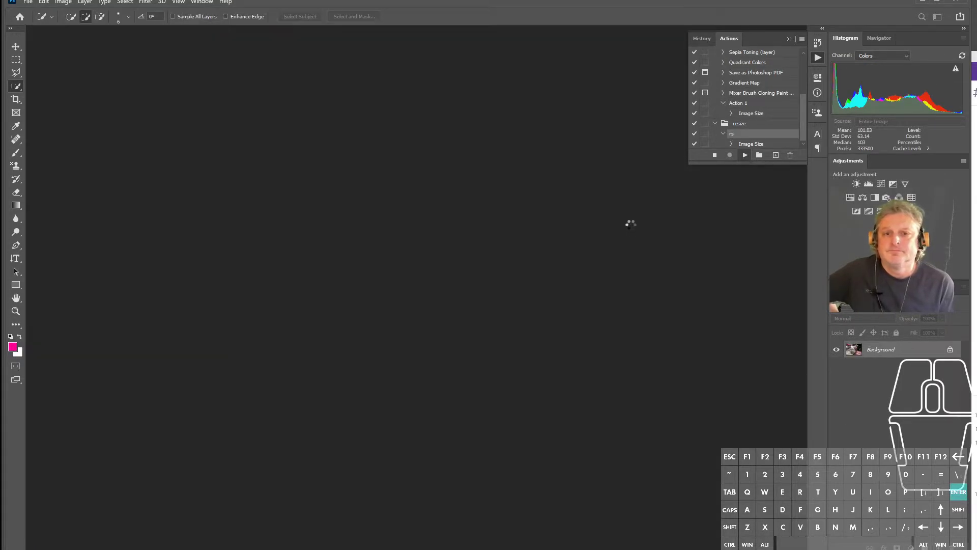
pyautogui.press('Return')
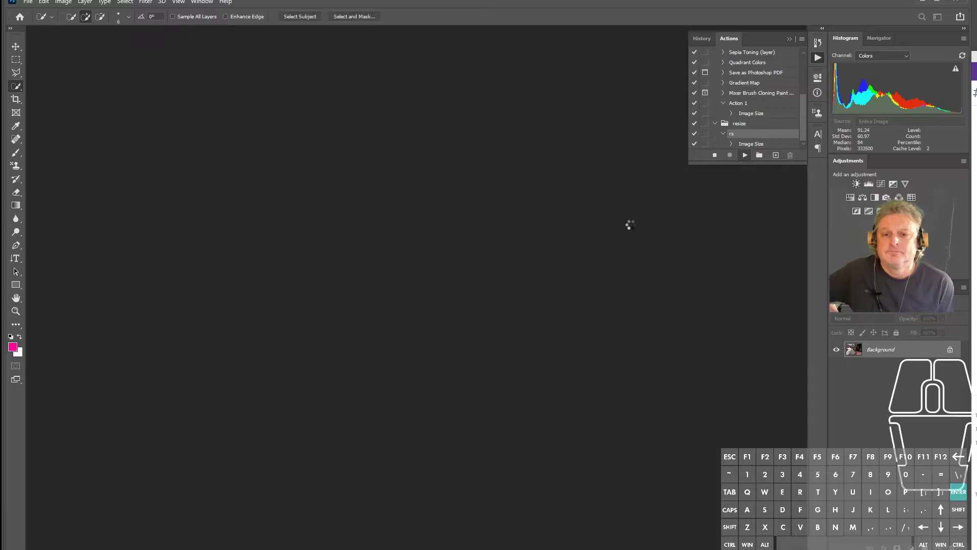
pyautogui.press('Return')
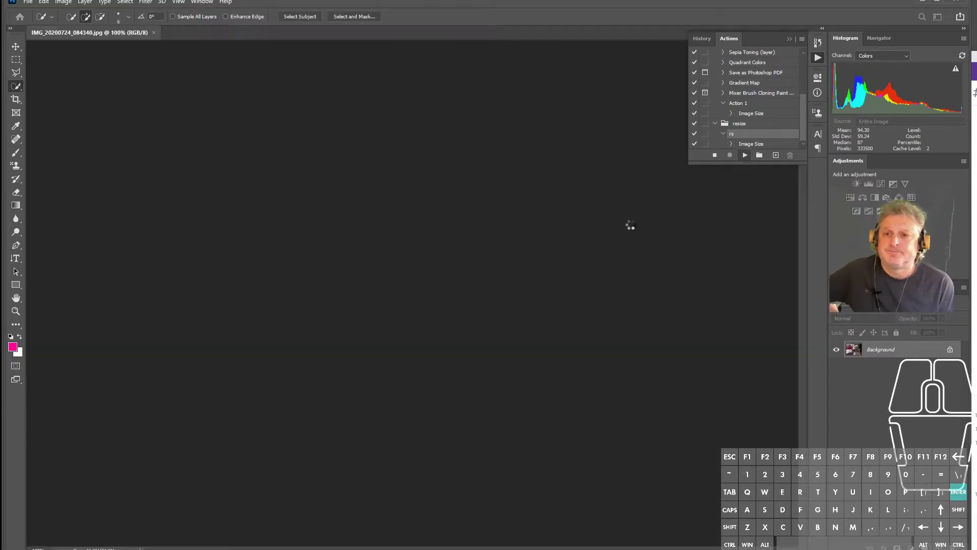
pyautogui.press('Return')
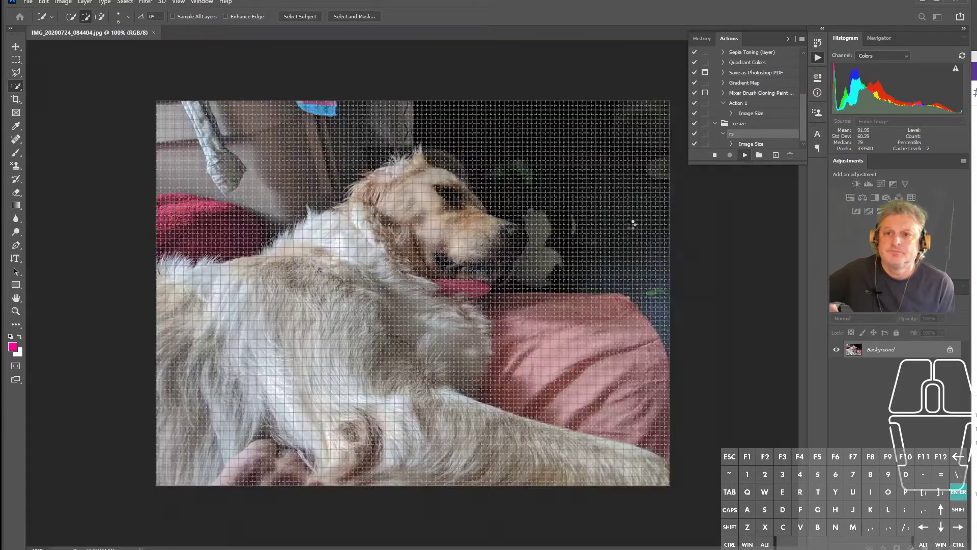
pyautogui.press('Return')
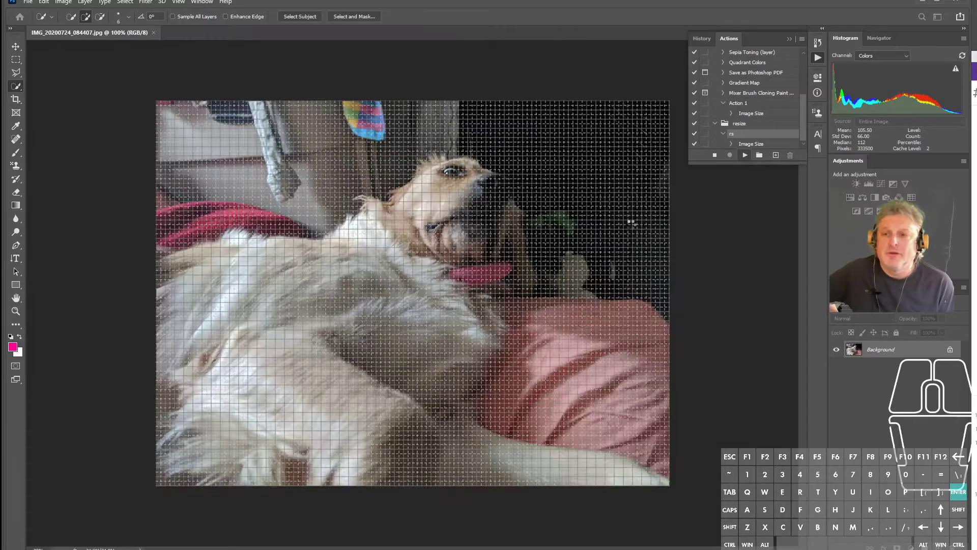
pyautogui.press('Return')
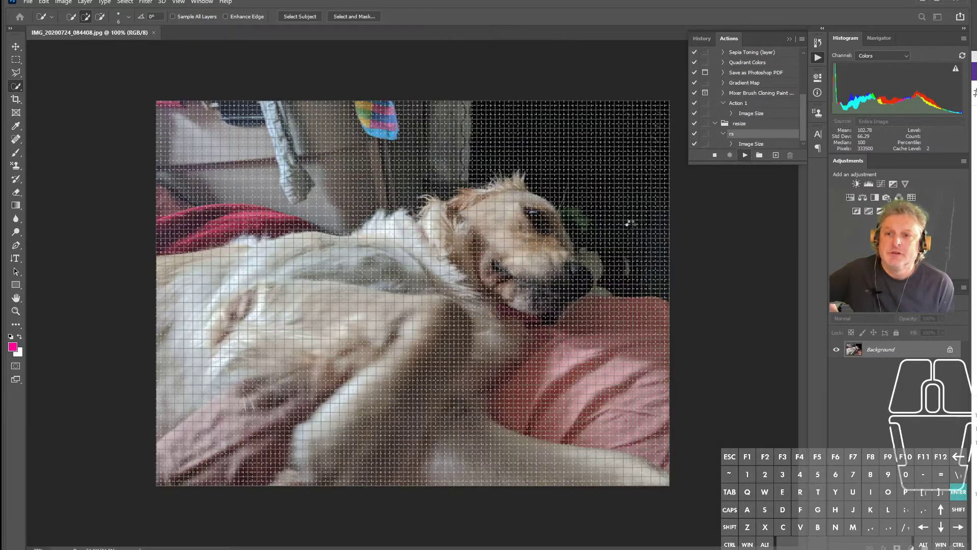
pyautogui.press('Return')
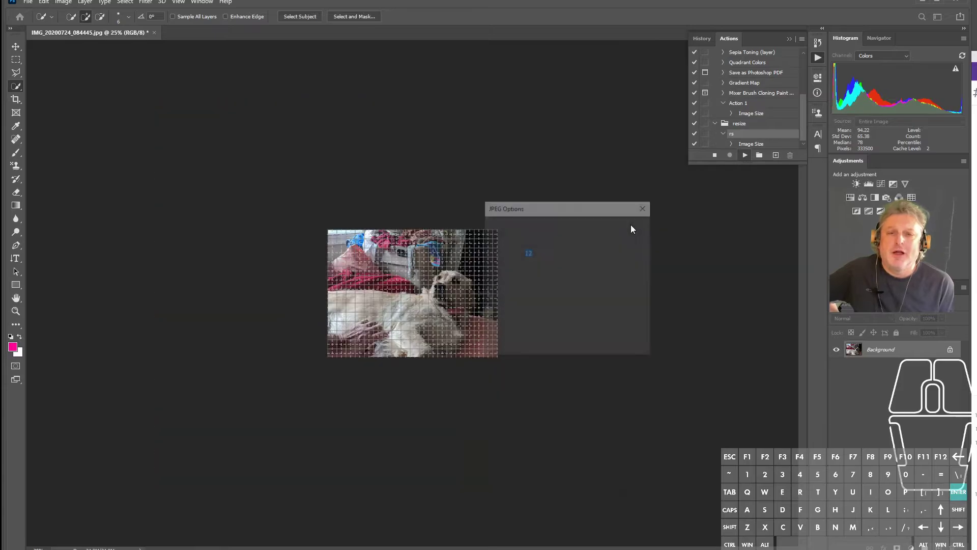
pyautogui.press('Return')
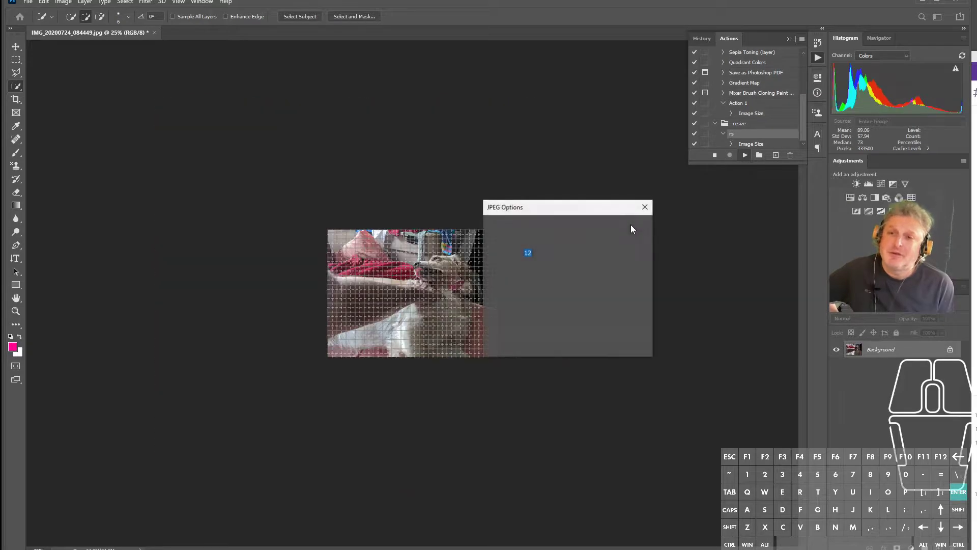
pyautogui.press('Return')
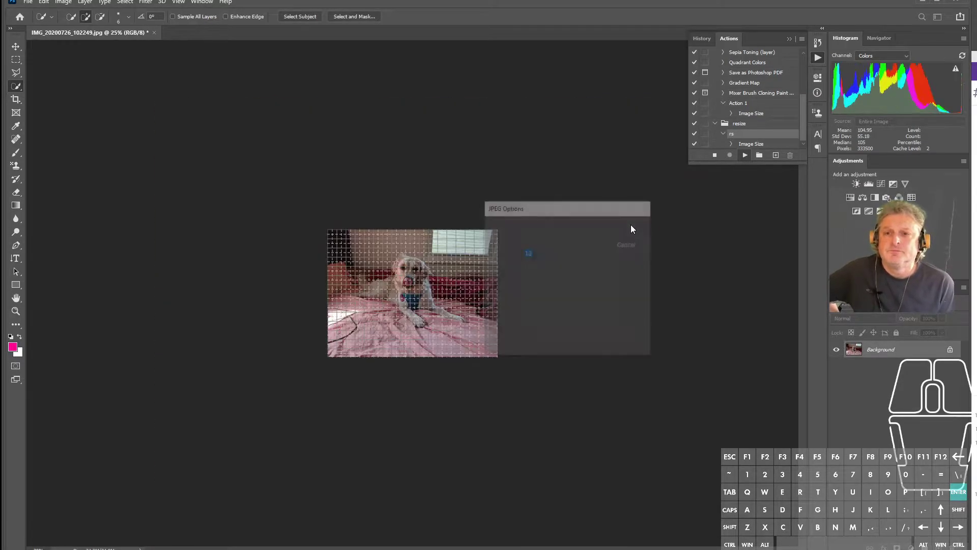
pyautogui.press('Return')
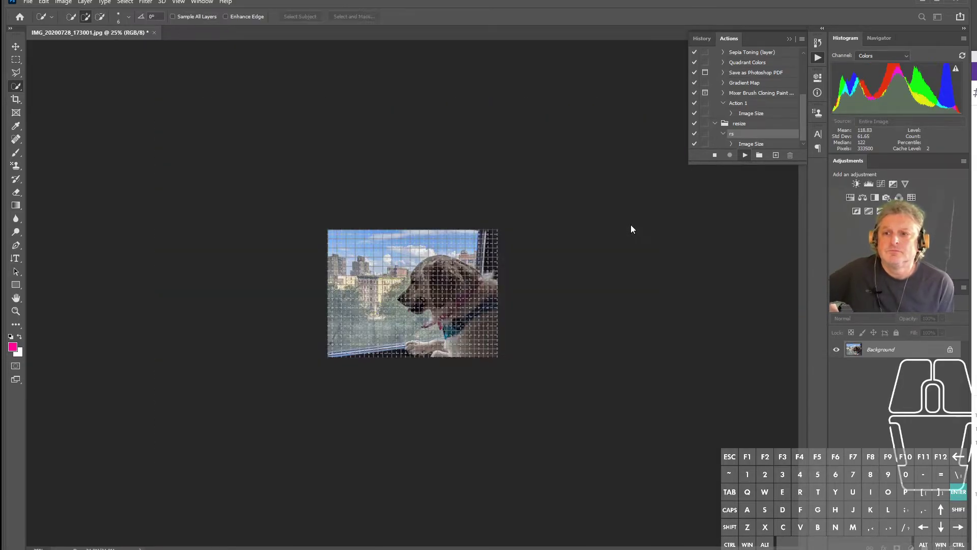
pyautogui.press('Return')
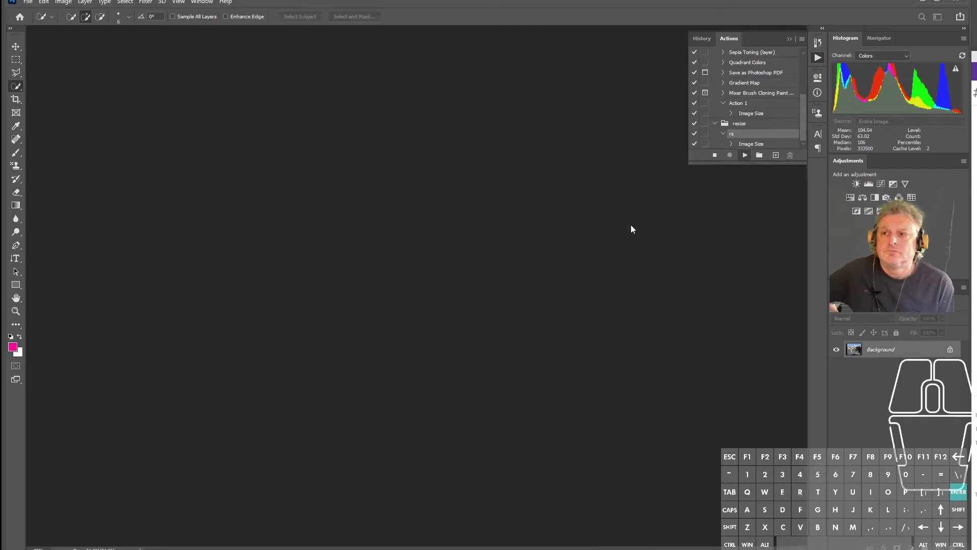
pyautogui.press('Return')
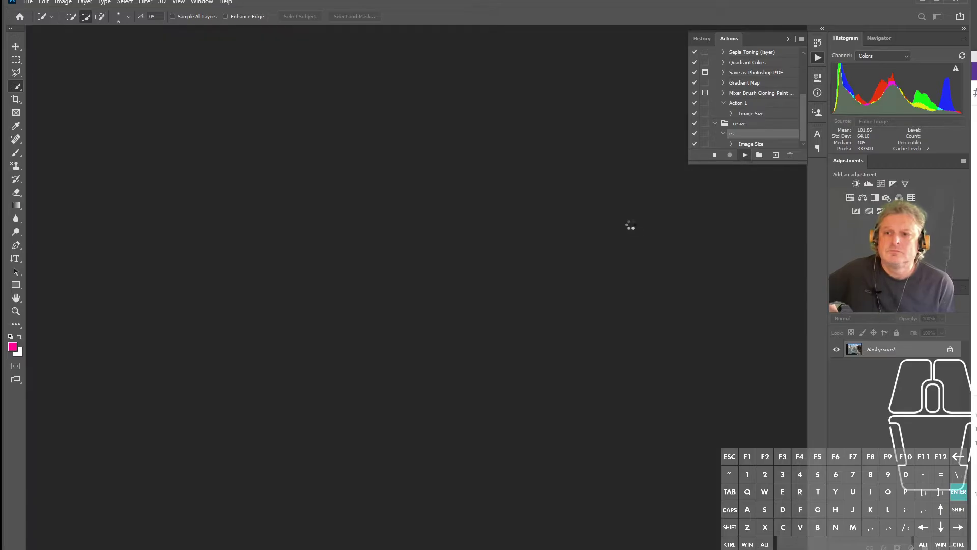
pyautogui.press('Return')
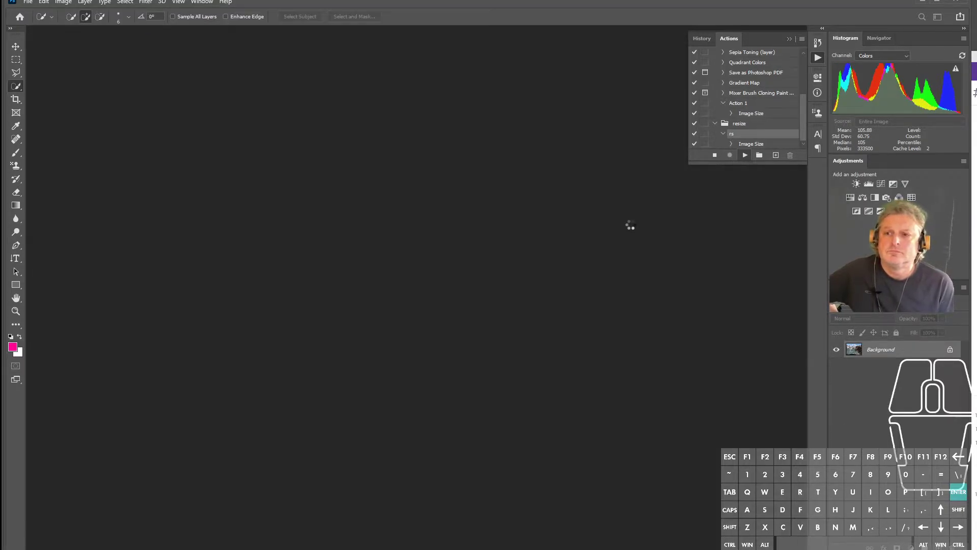
pyautogui.press('Return')
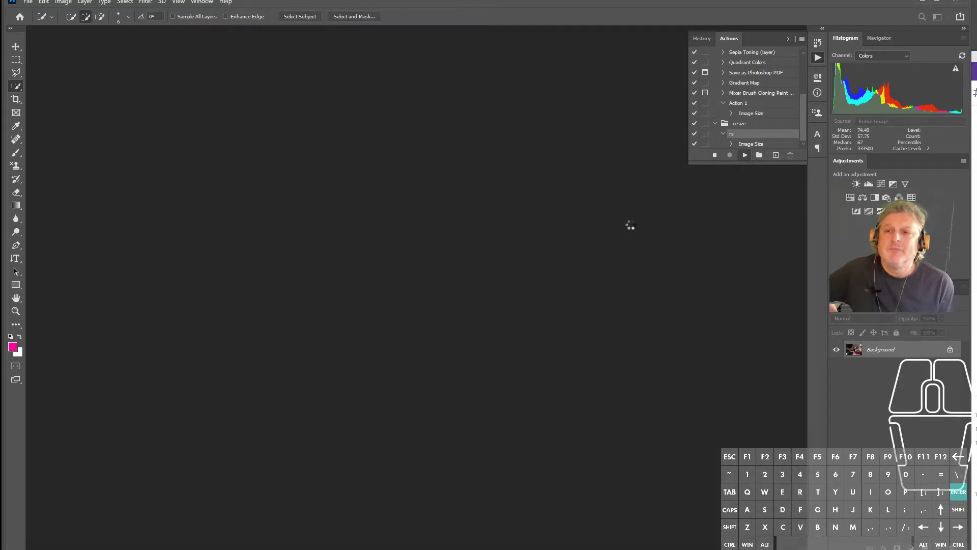
pyautogui.press('Return')
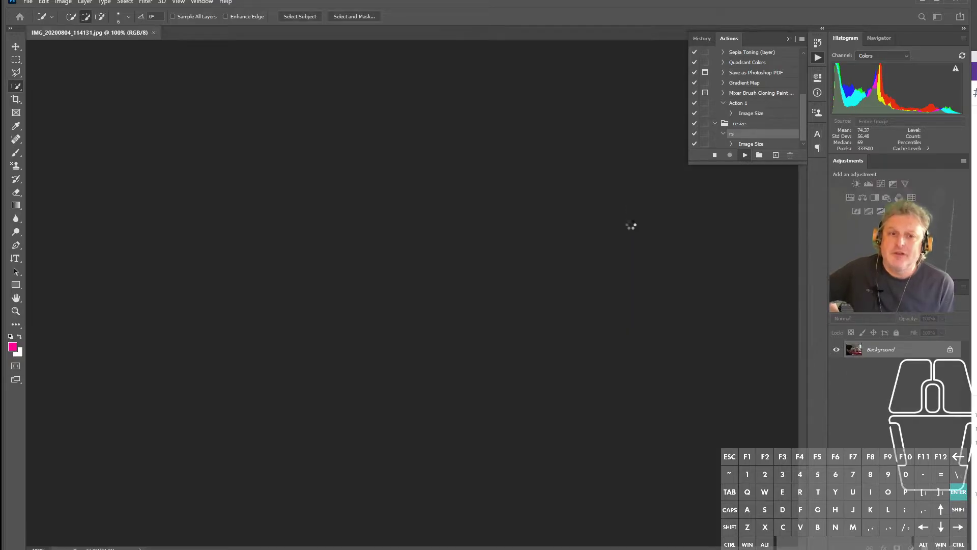
pyautogui.press('Return')
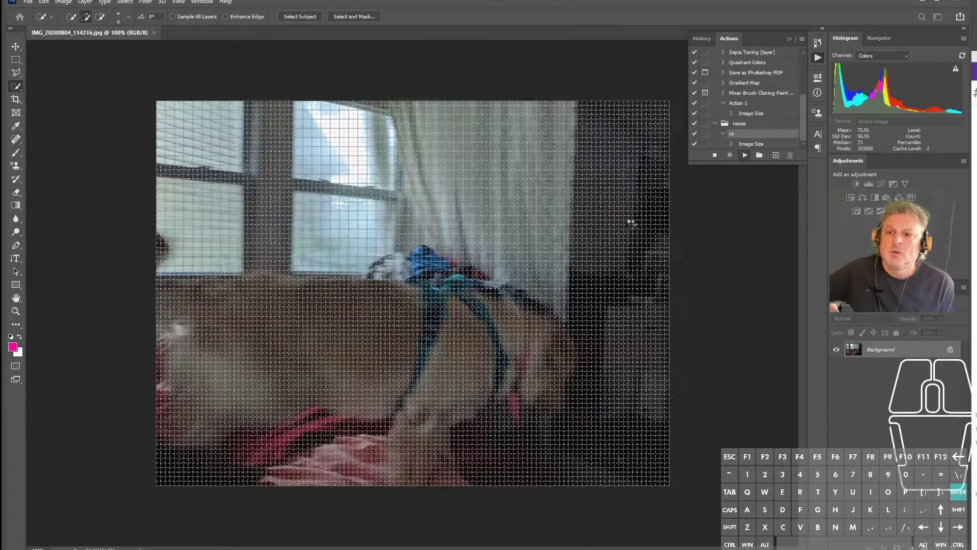
pyautogui.press('Return')
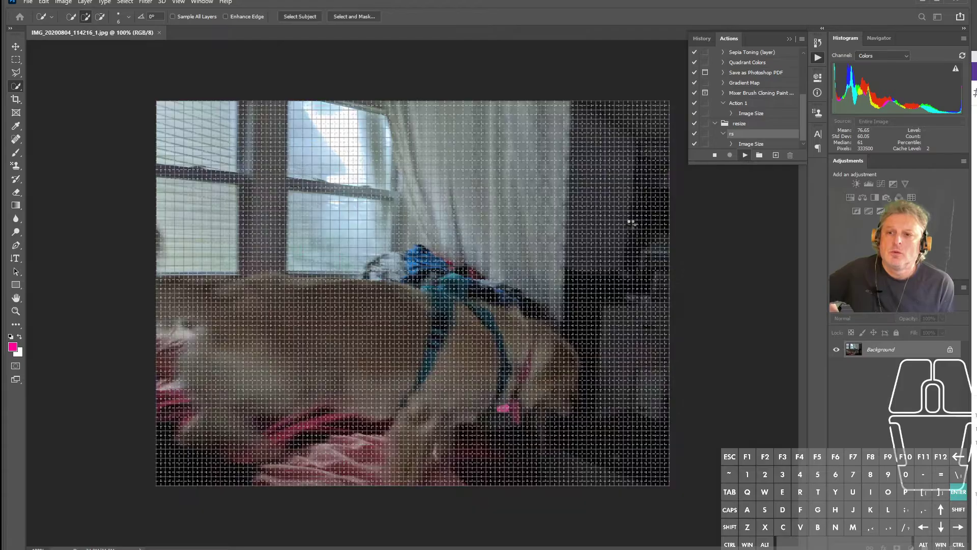
pyautogui.press('Return')
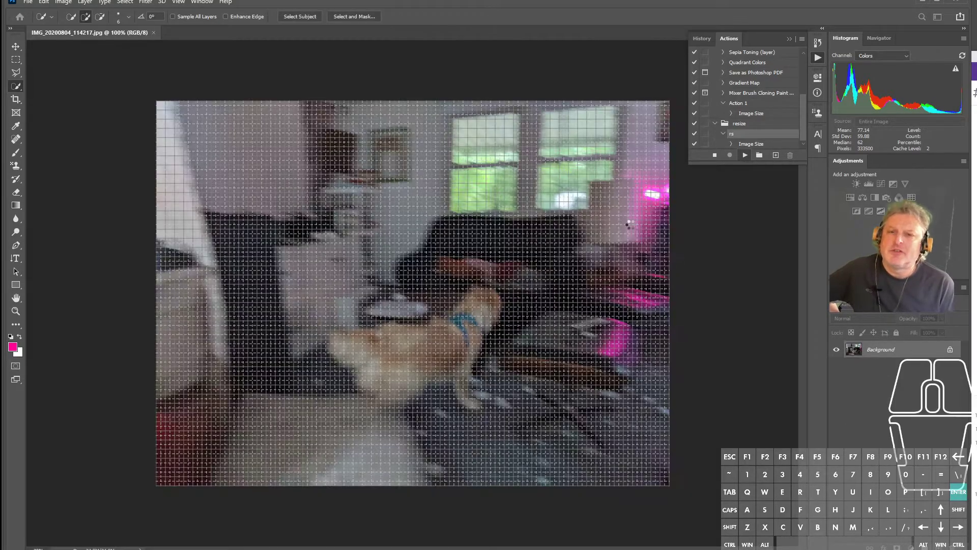
pyautogui.press('Return')
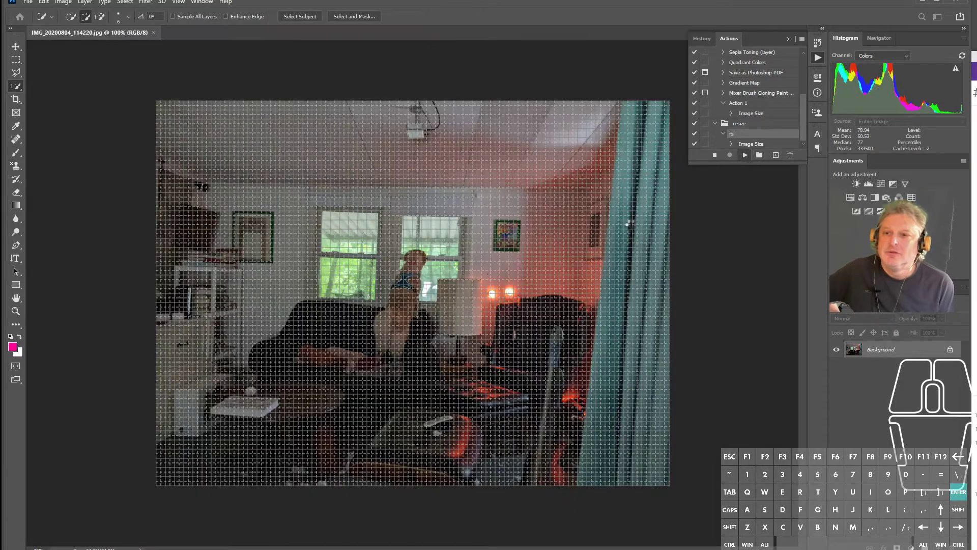
pyautogui.press('Return')
pyautogui.press('Return')
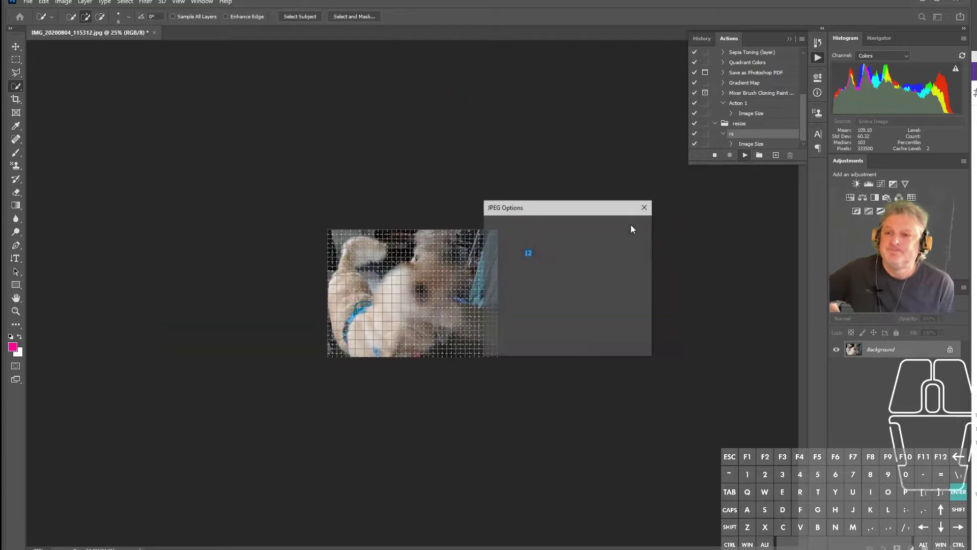
pyautogui.press('Return')
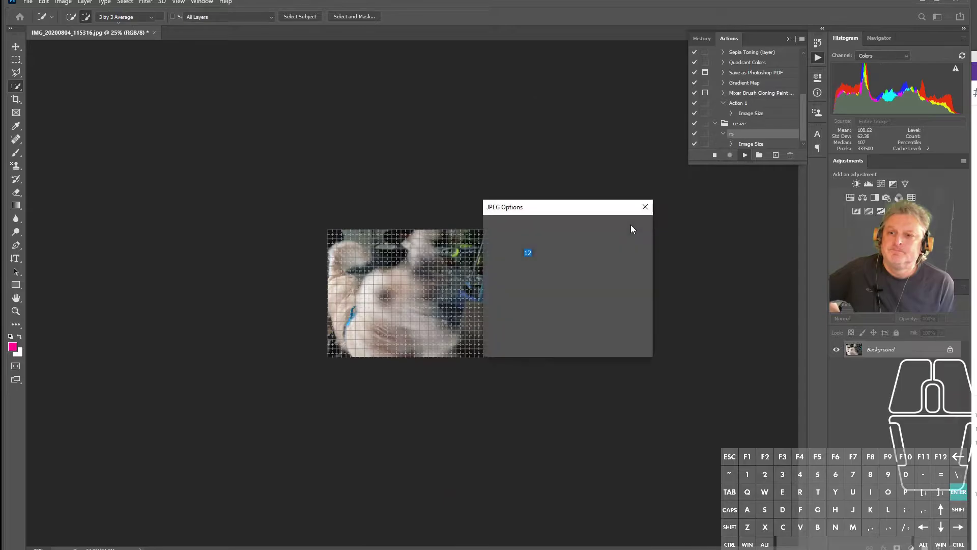
pyautogui.press('Return')
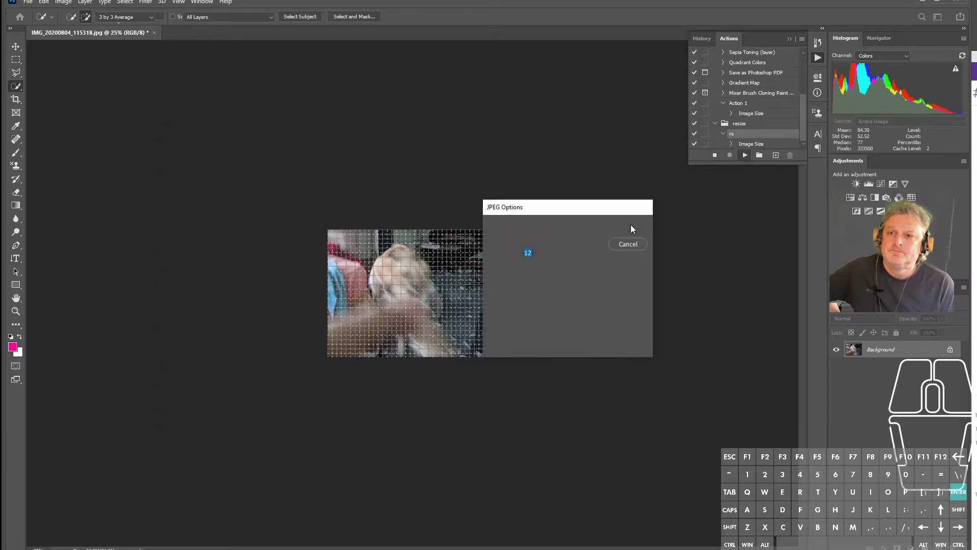
pyautogui.press('Return')
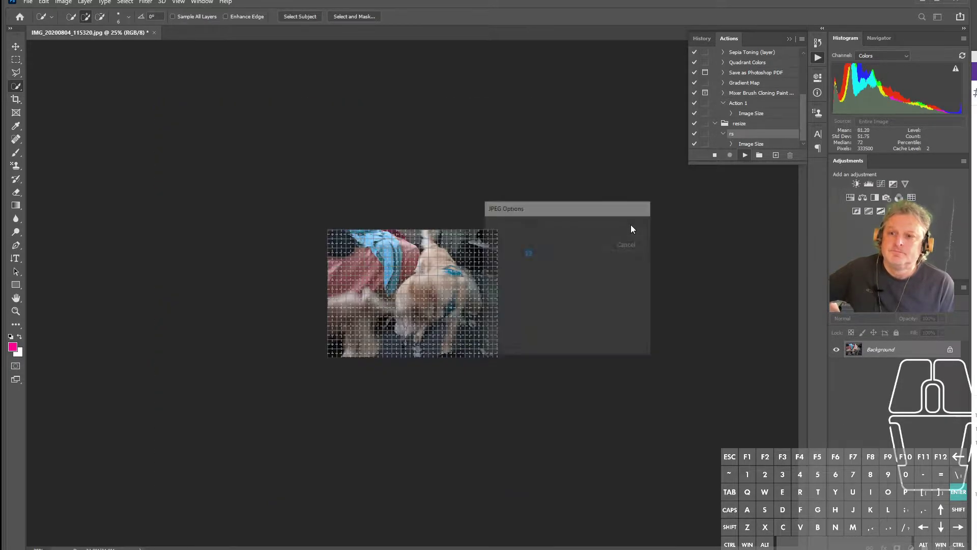
pyautogui.press('Return')
pyautogui.press('Return')
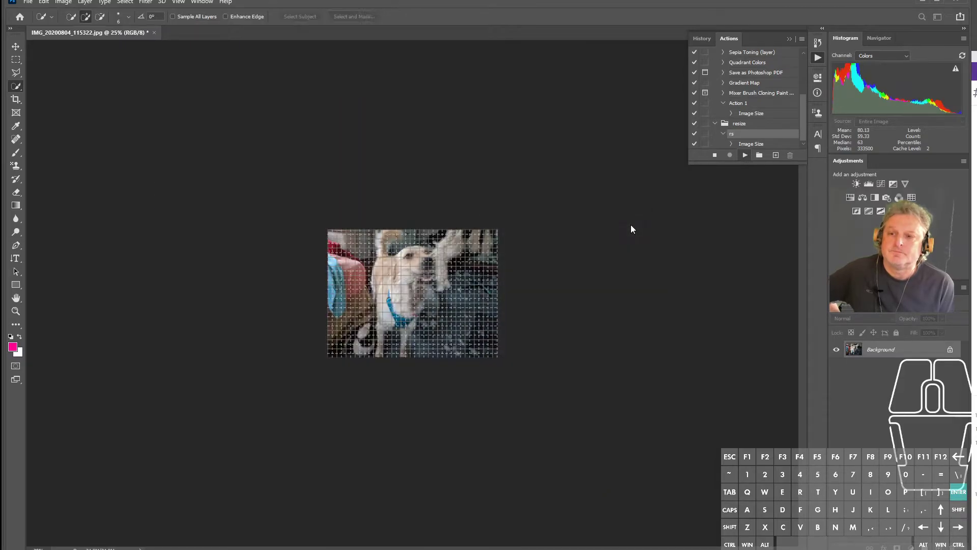
pyautogui.press('Return')
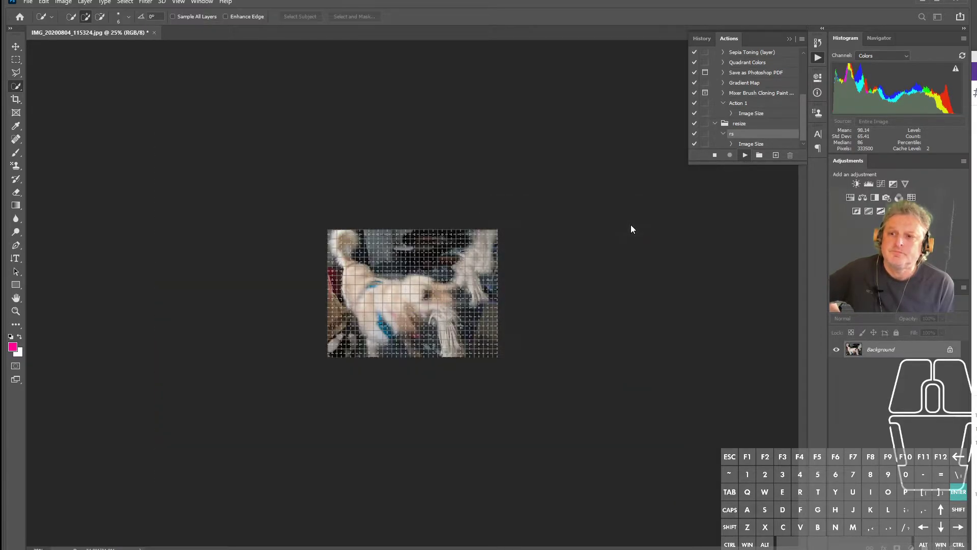
# Save all the remaining resized photos in the batch as JPEGs at quality 12 until the batch is finished.
pyautogui.press('Return')
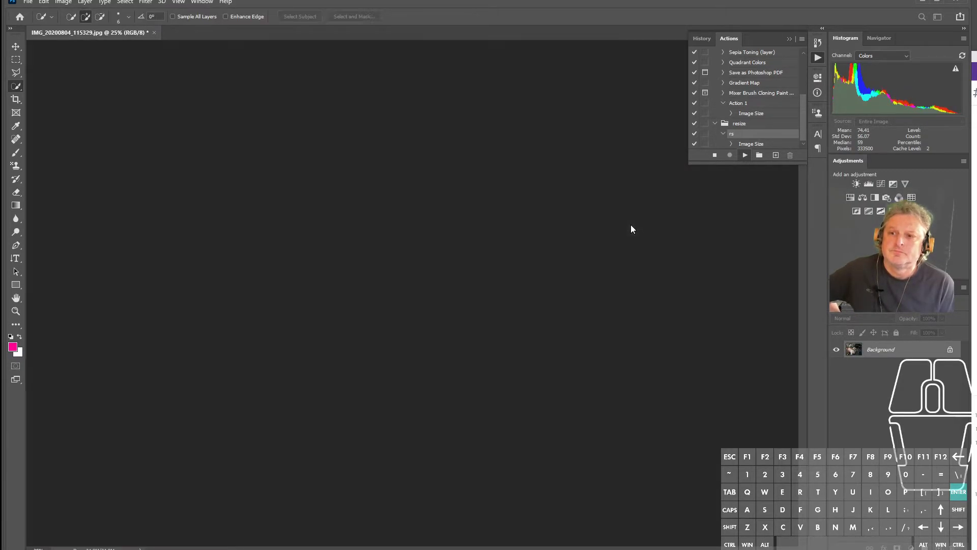
pyautogui.press('Return')
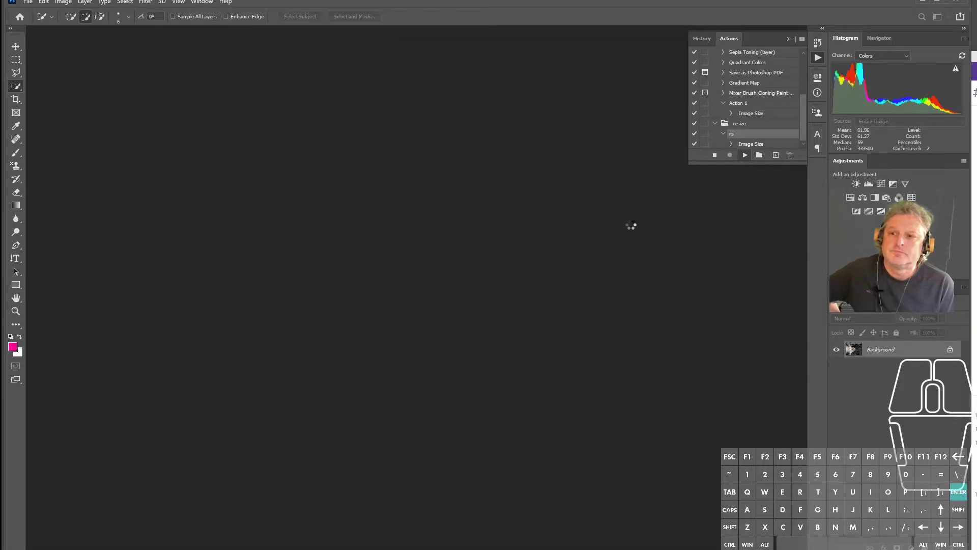
pyautogui.press('Return')
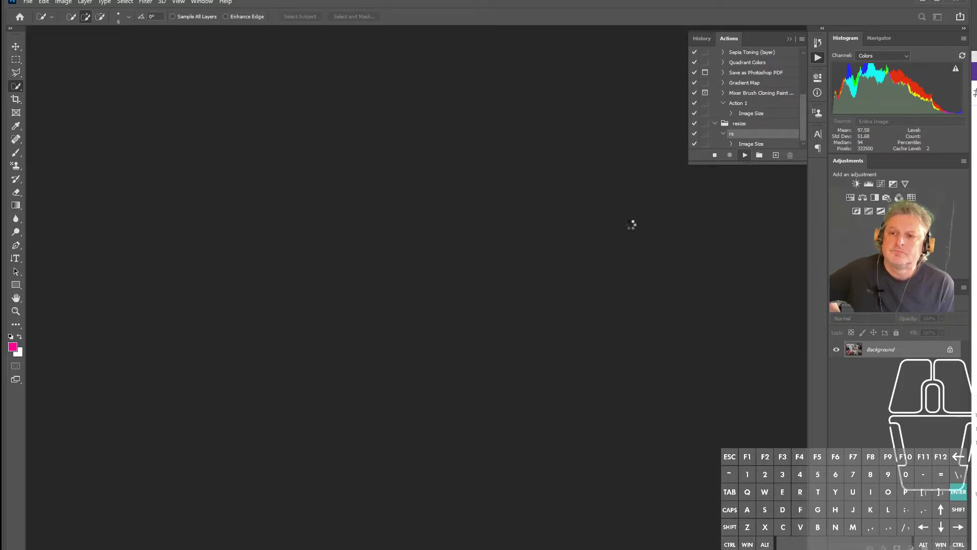
pyautogui.press('Return')
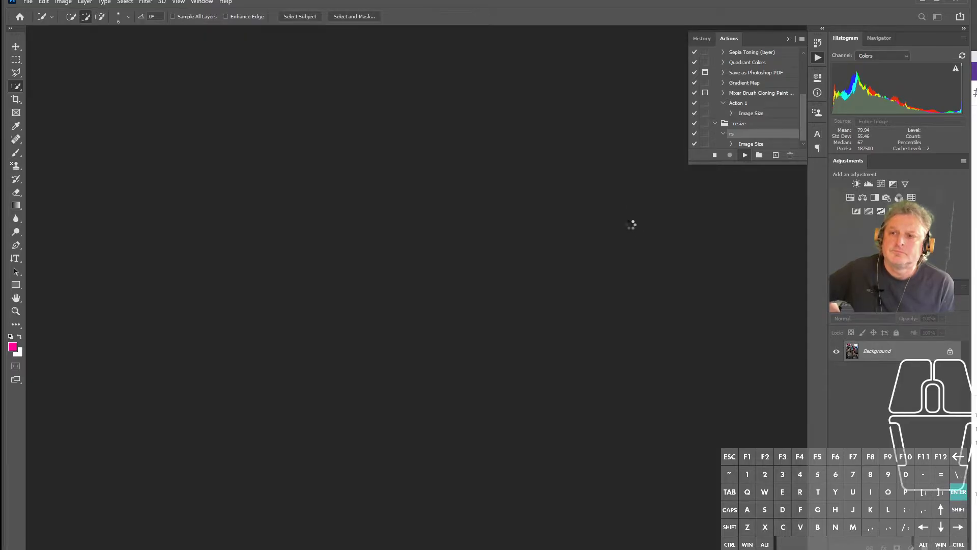
pyautogui.press('Return')
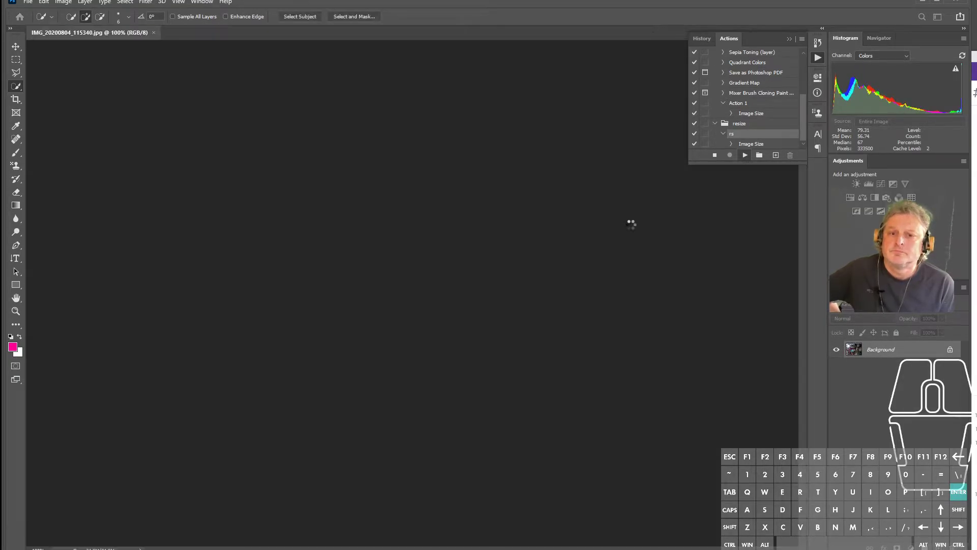
pyautogui.press('Return')
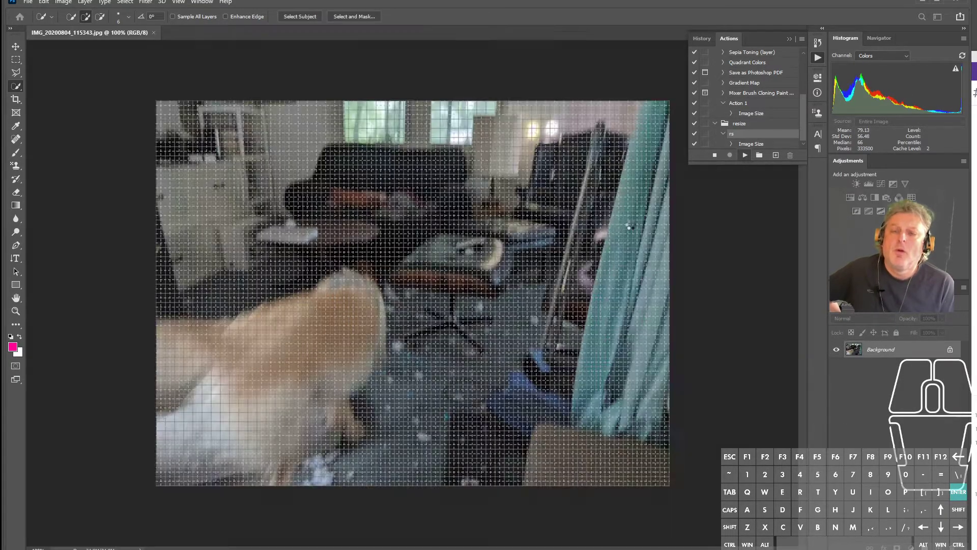
pyautogui.press('Return')
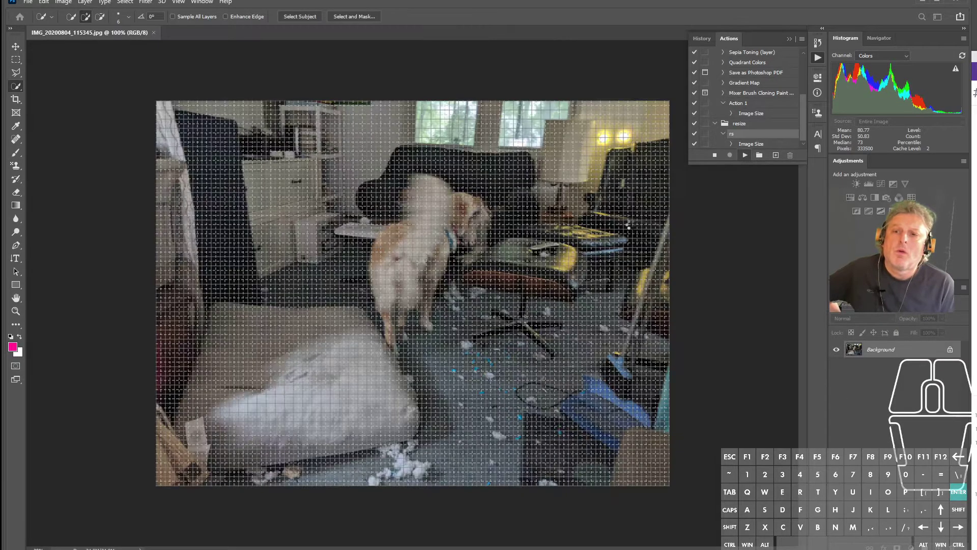
pyautogui.press('Return')
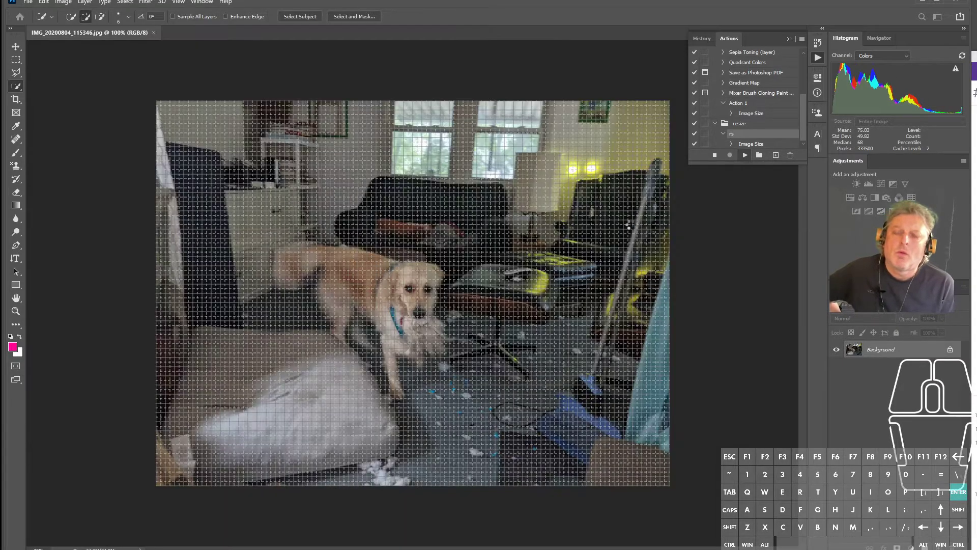
pyautogui.press('Return')
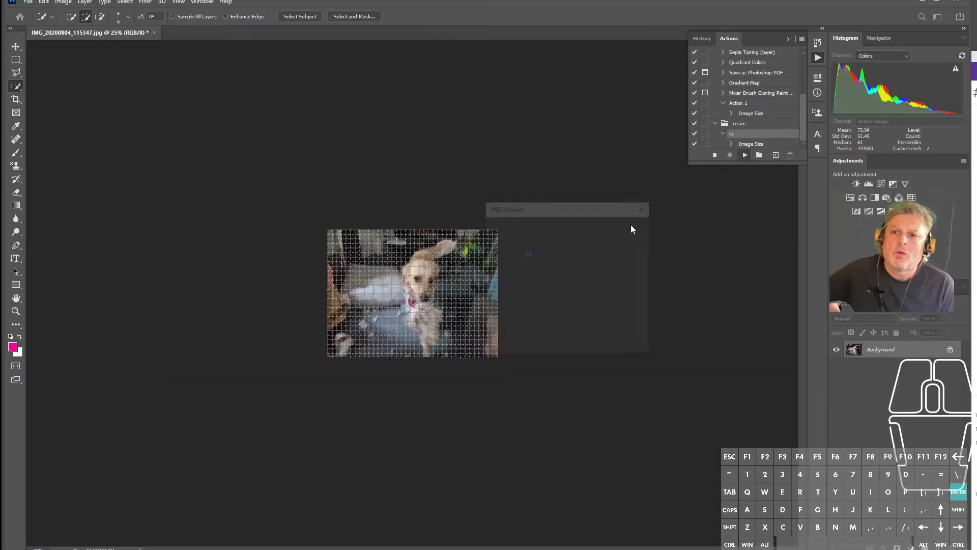
pyautogui.press('Return')
pyautogui.press('Return')
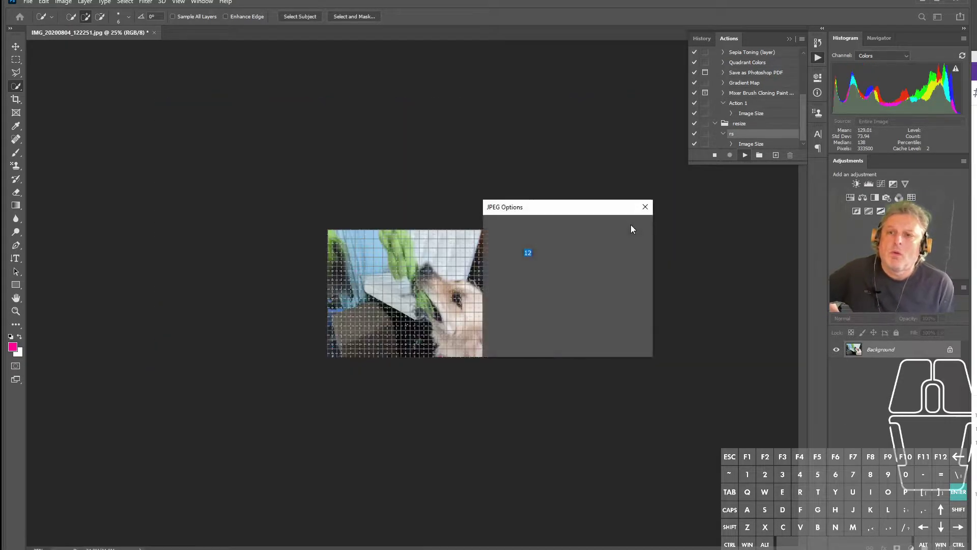
pyautogui.press('Return')
pyautogui.press('Return')
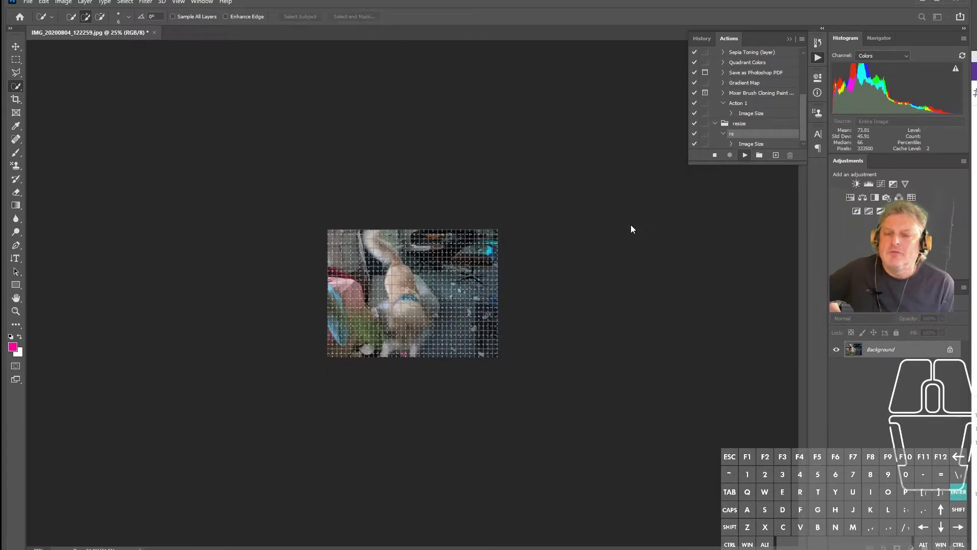
pyautogui.press('Return')
pyautogui.press('Return')
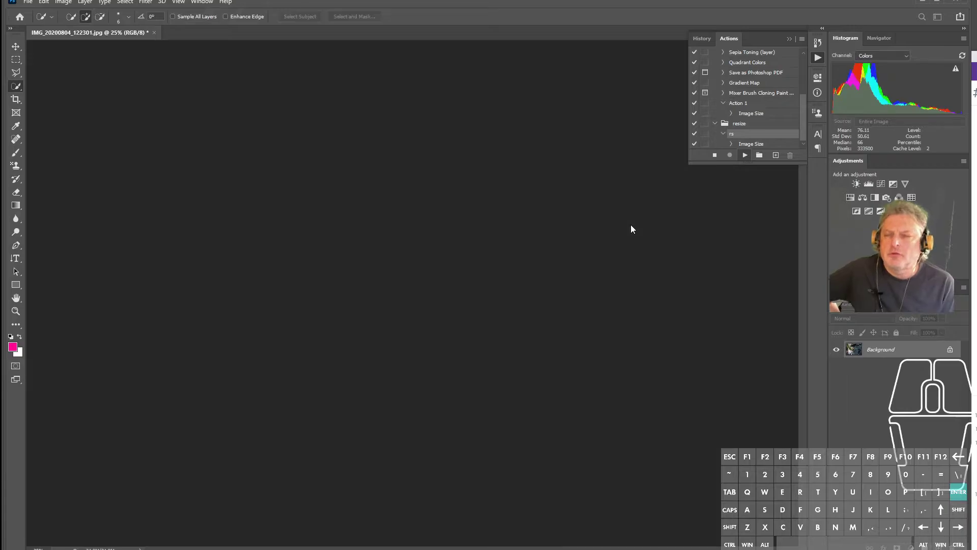
pyautogui.press('Return')
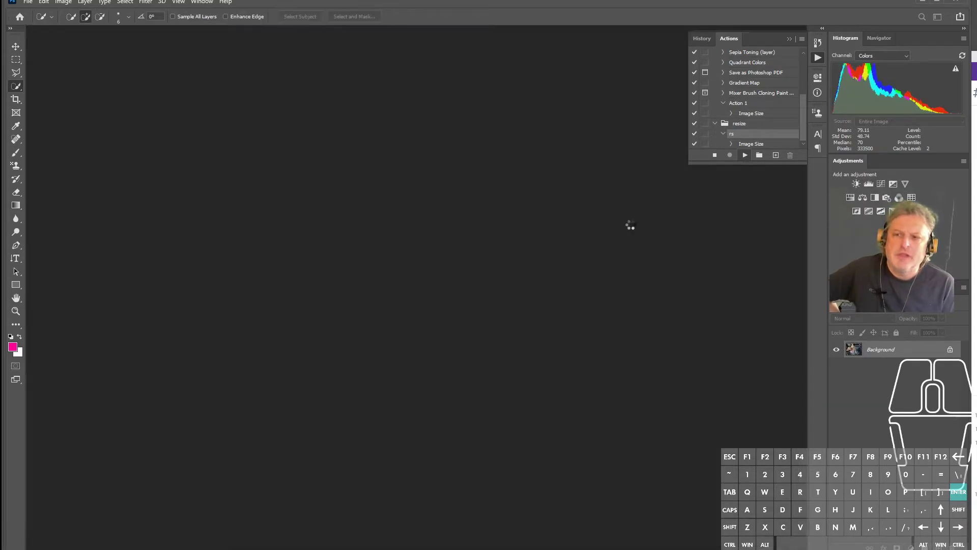
pyautogui.press('Return')
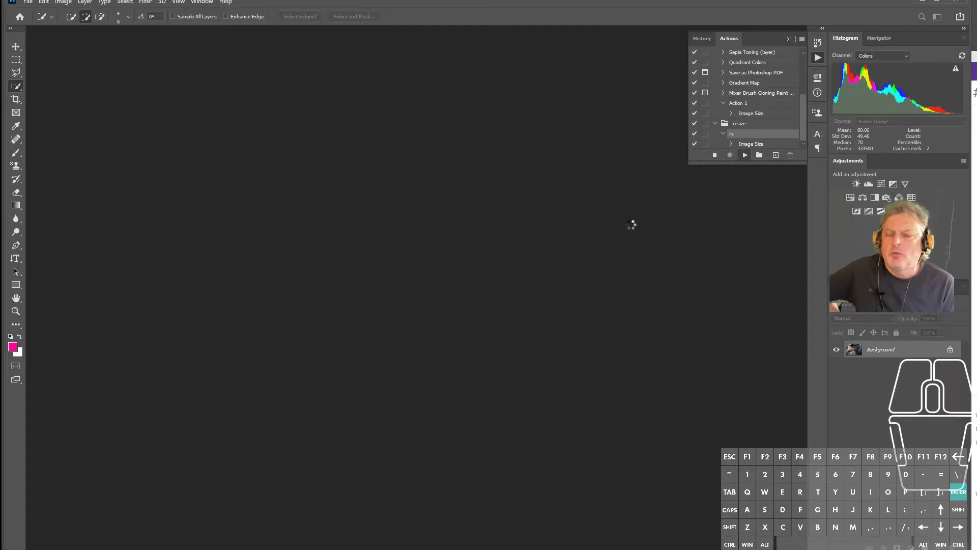
pyautogui.press('Return')
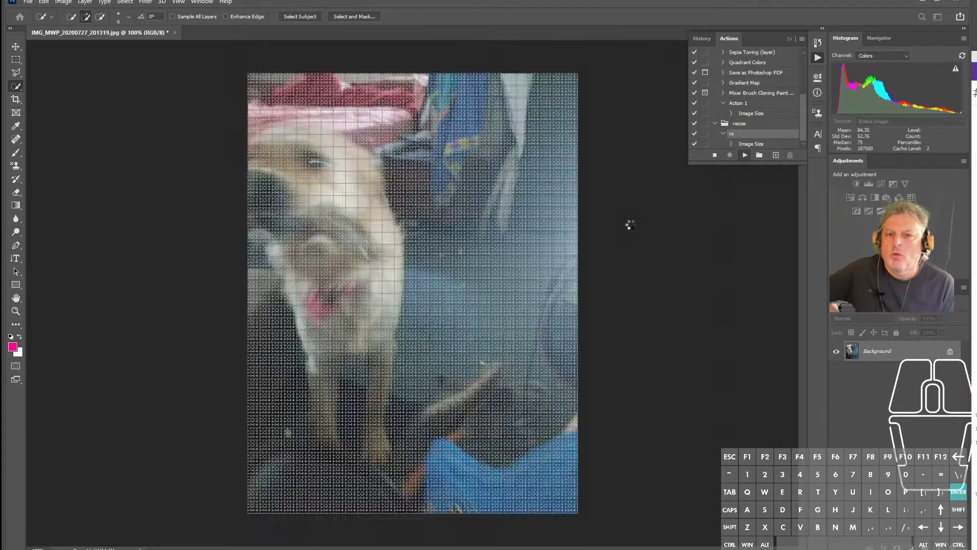
pyautogui.press('Return')
pyautogui.press('Return')
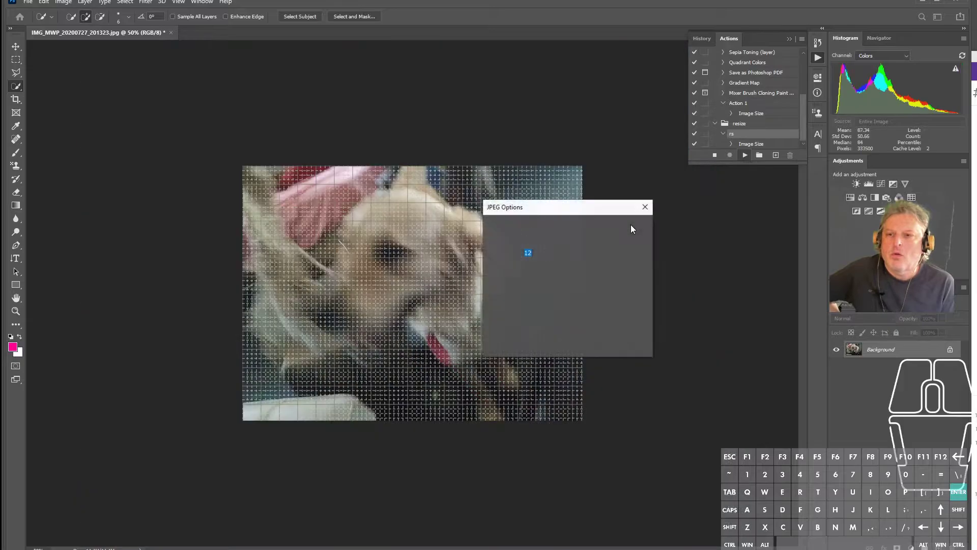
pyautogui.press('Return')
pyautogui.press('Return')
pyautogui.press('Return')
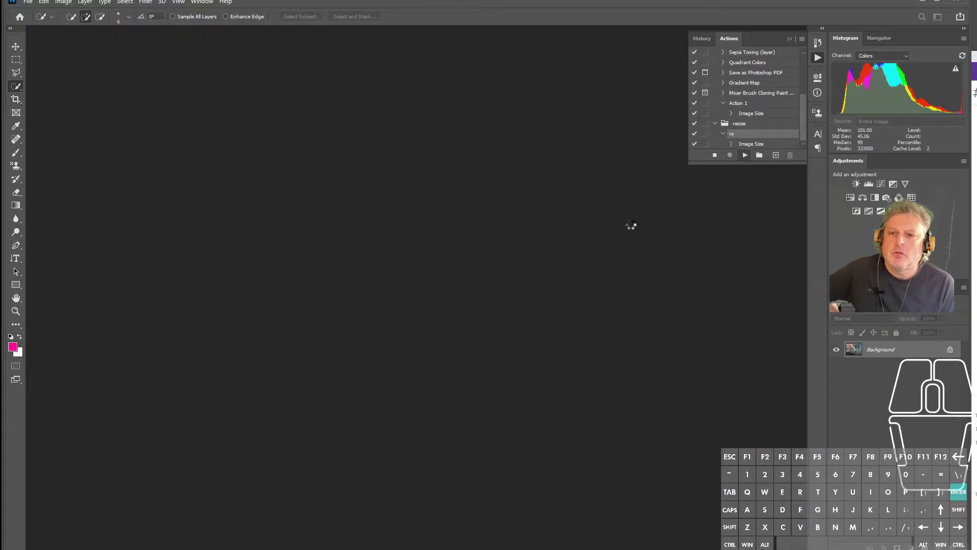
pyautogui.press('Return')
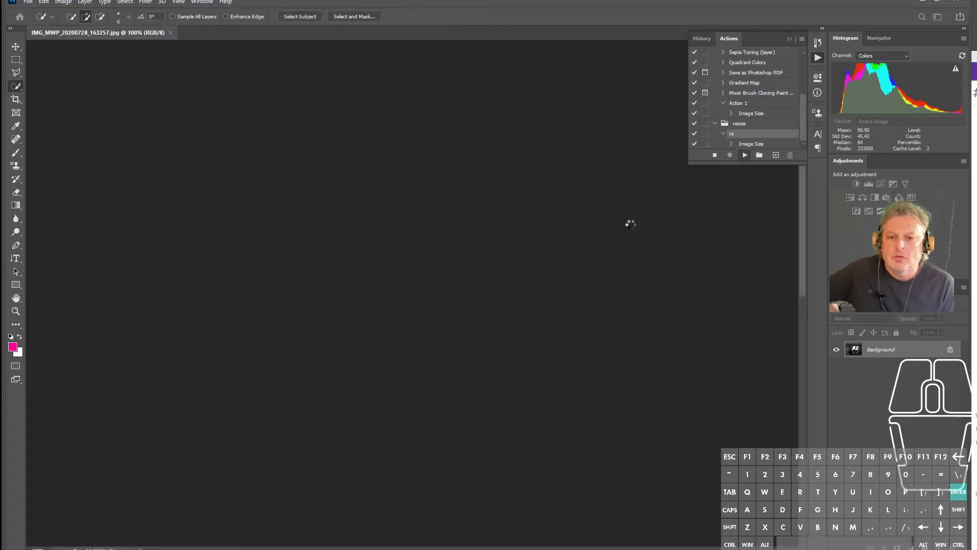
pyautogui.press('Return')
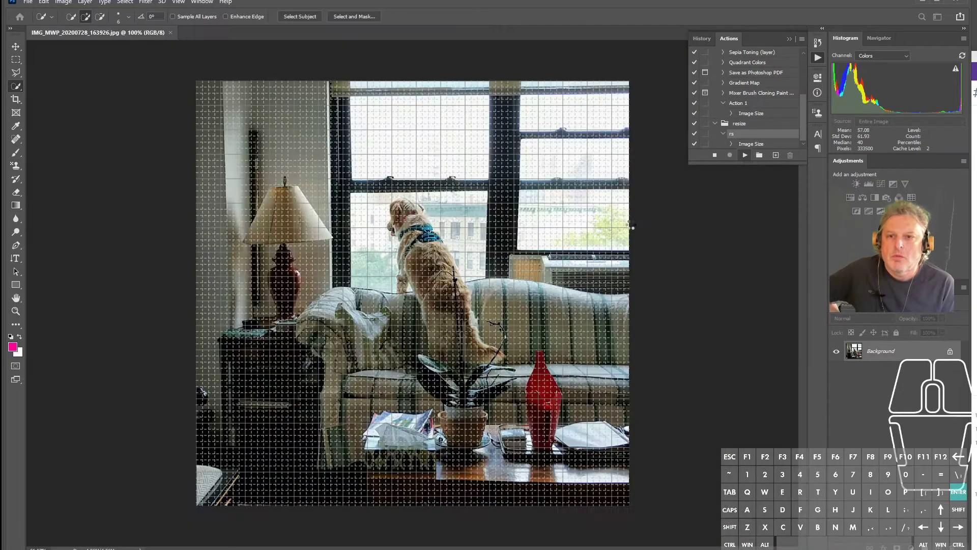
pyautogui.press('Return')
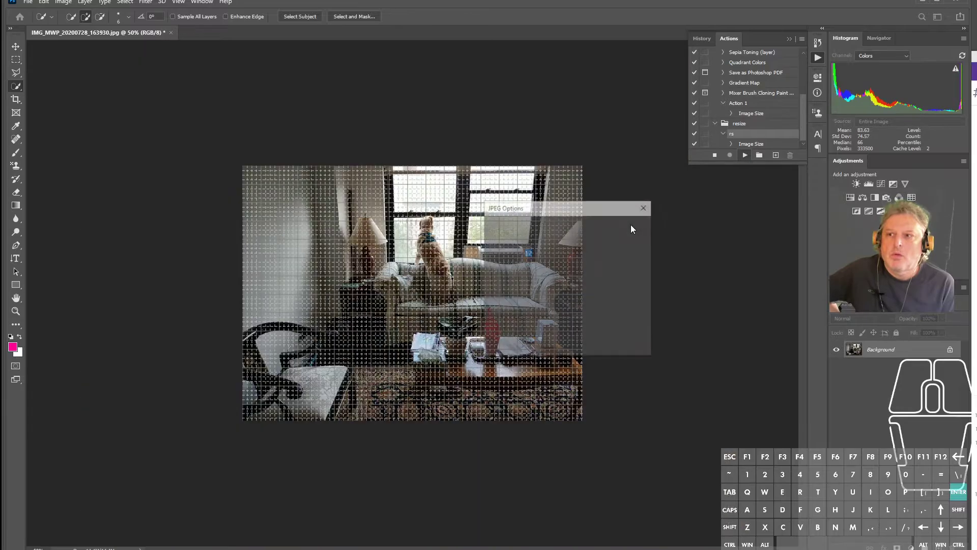
pyautogui.press('Return')
pyautogui.press('Return')
pyautogui.press('Return')
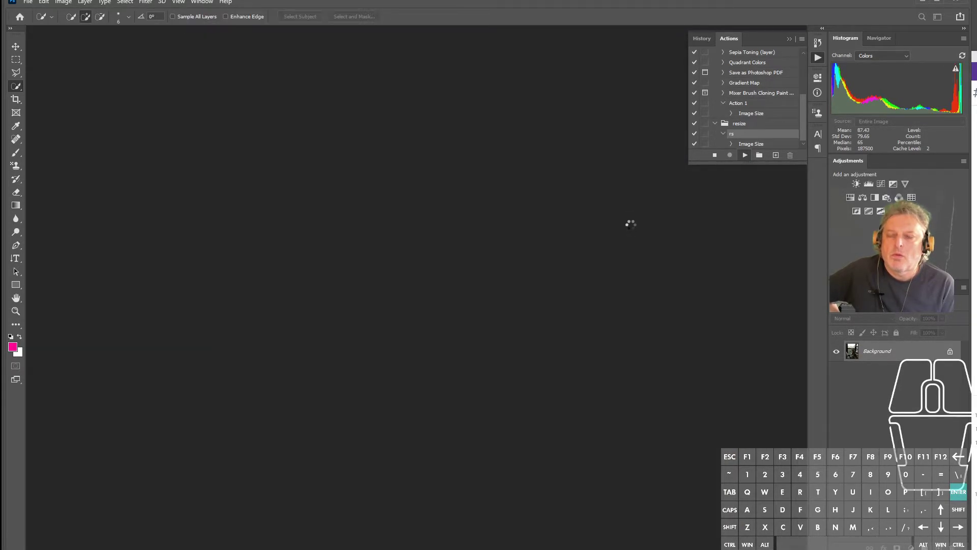
pyautogui.press('Return')
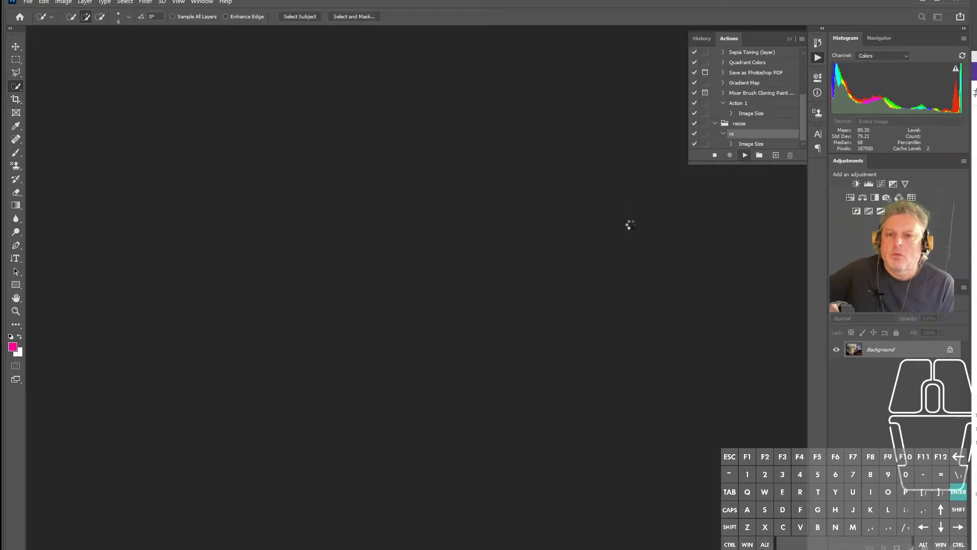
pyautogui.press('Return')
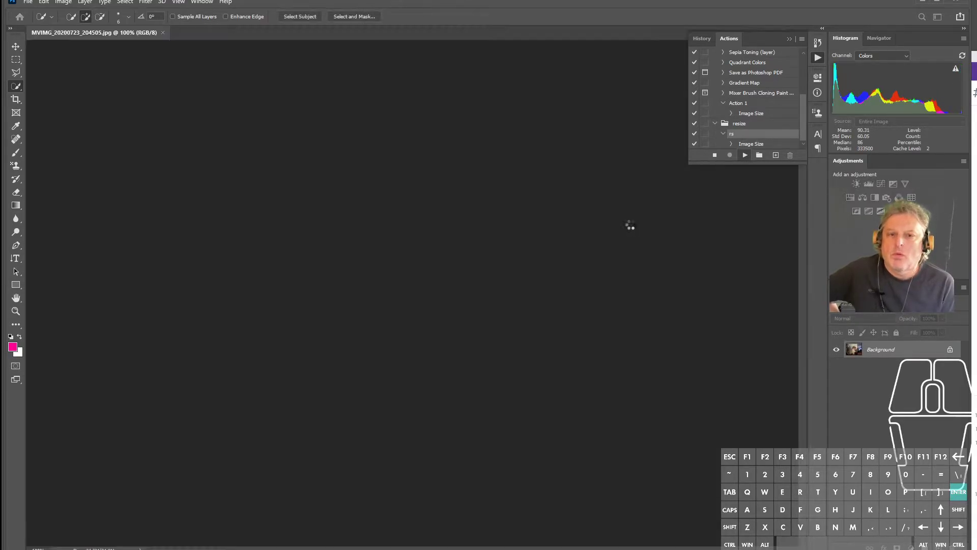
pyautogui.press('Return')
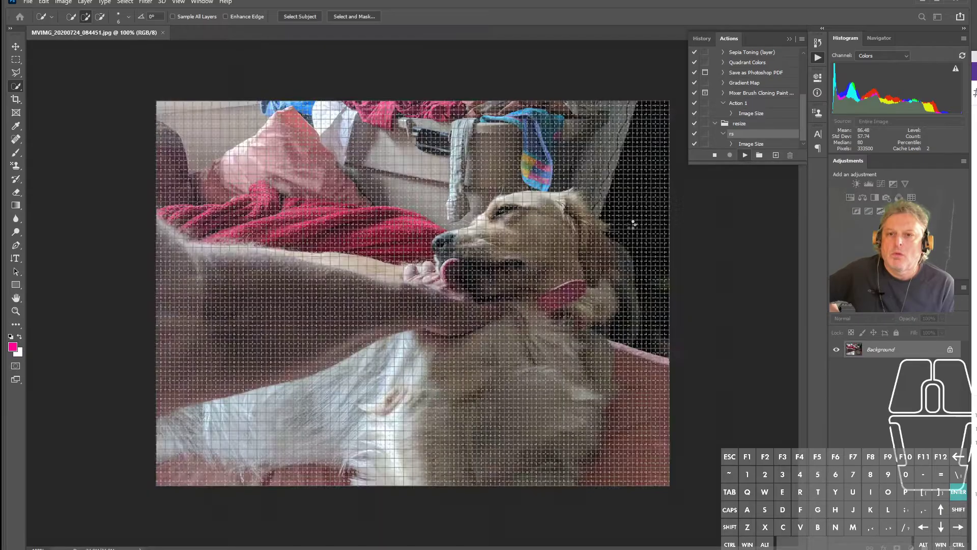
pyautogui.press('Return')
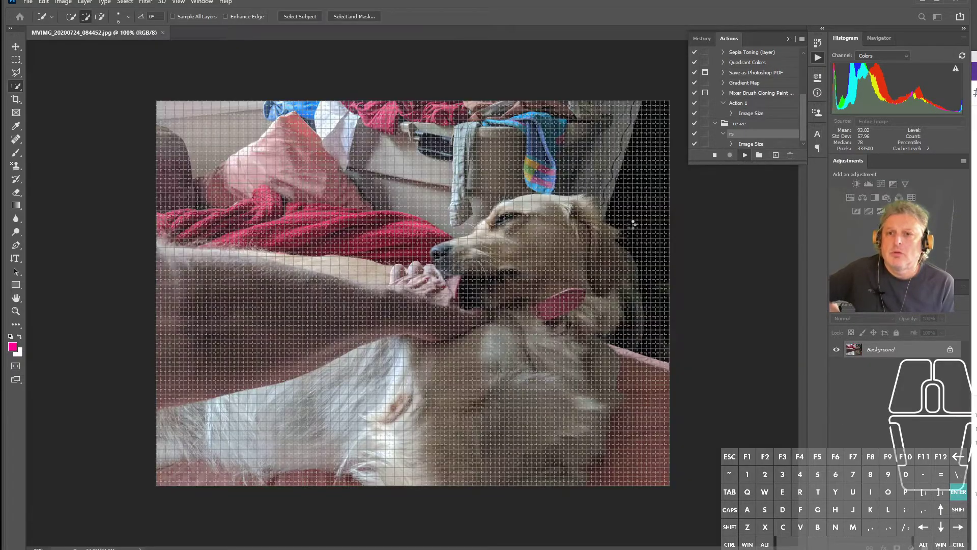
pyautogui.press('Return')
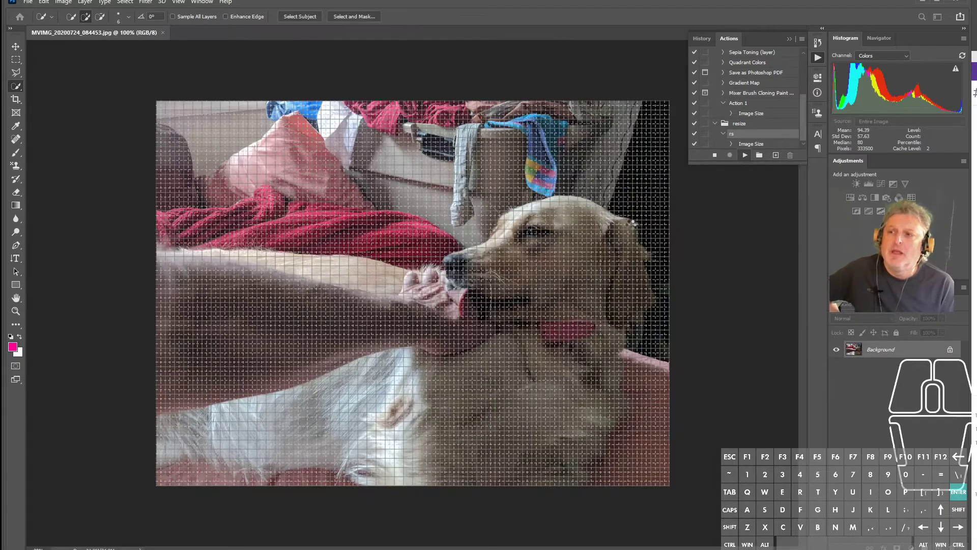
pyautogui.press('Return')
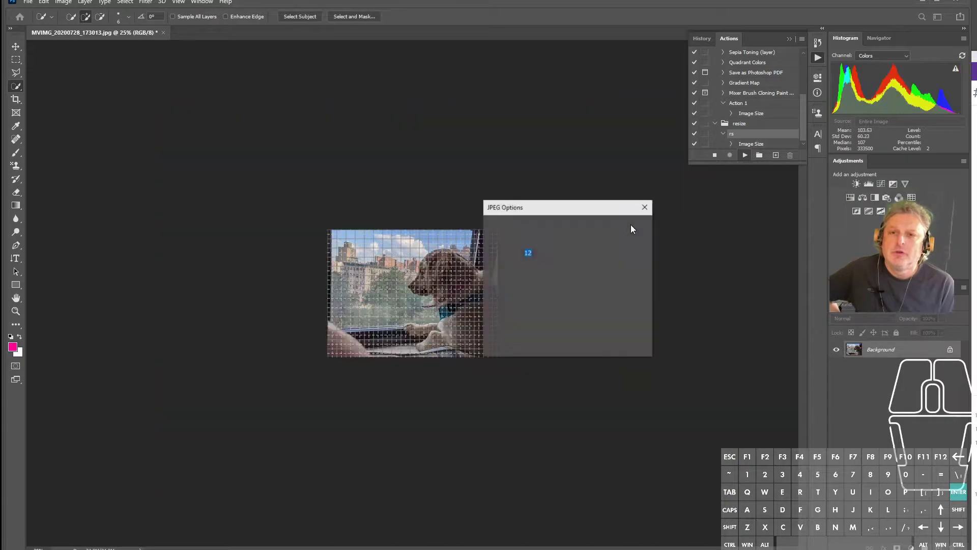
pyautogui.press('Return')
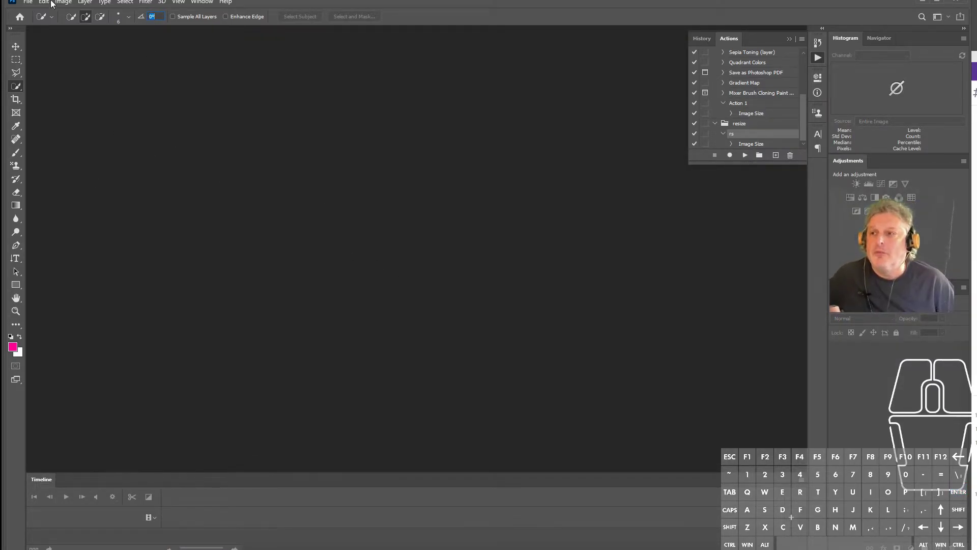
# Review the Batch command's action sets, the Default Actions list and the source types, and close it without running a batch.
pyautogui.click(32, 3)
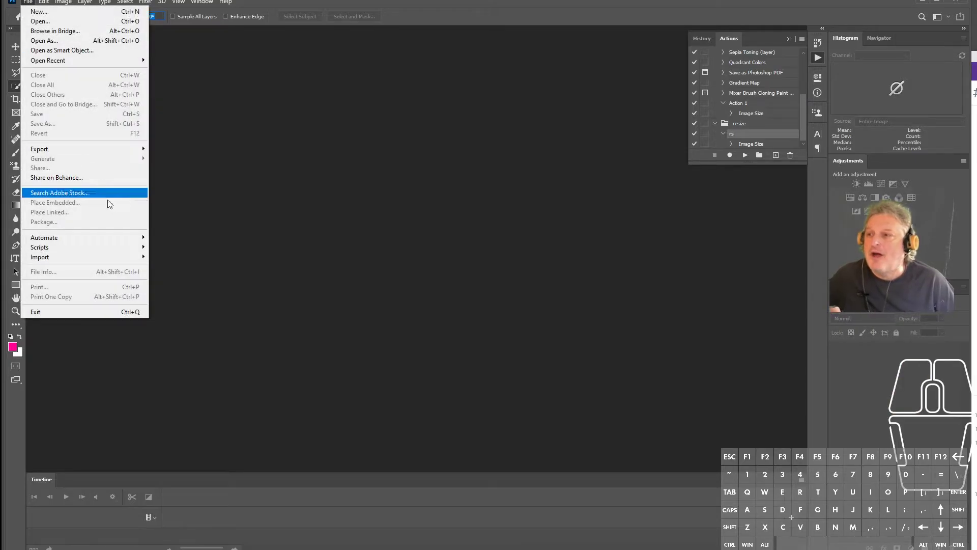
pyautogui.moveTo(121, 242)
pyautogui.click(201, 238)
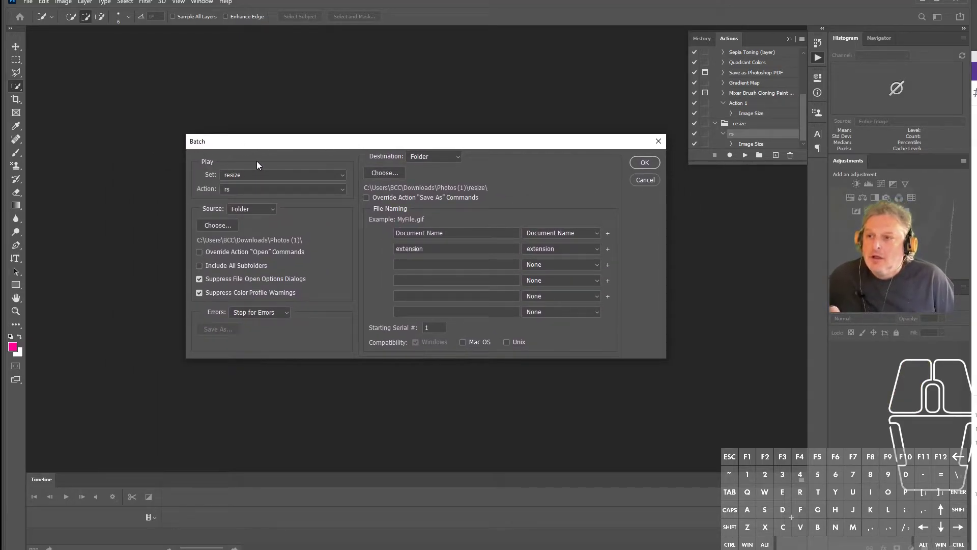
pyautogui.click(330, 175)
pyautogui.click(301, 183)
pyautogui.click(328, 188)
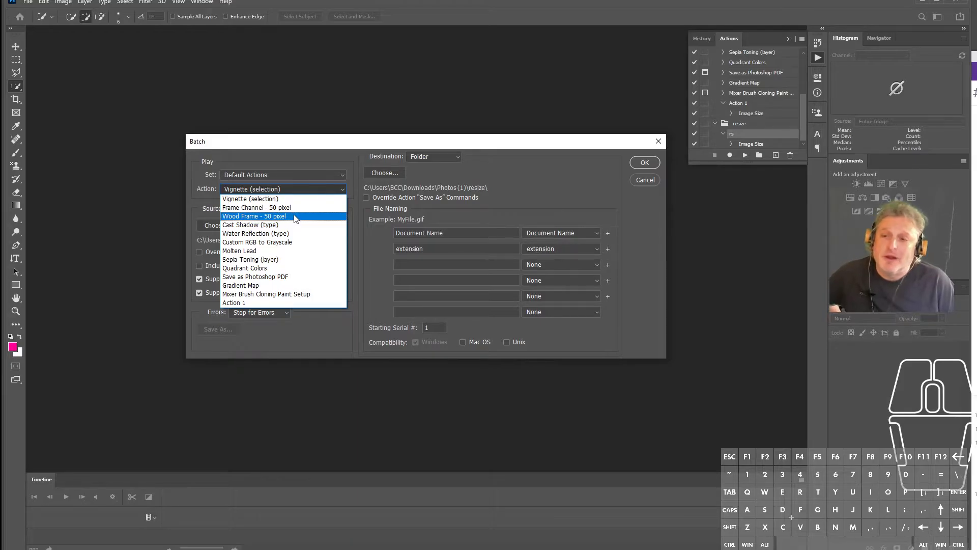
pyautogui.click(308, 168)
pyautogui.click(307, 175)
pyautogui.click(294, 193)
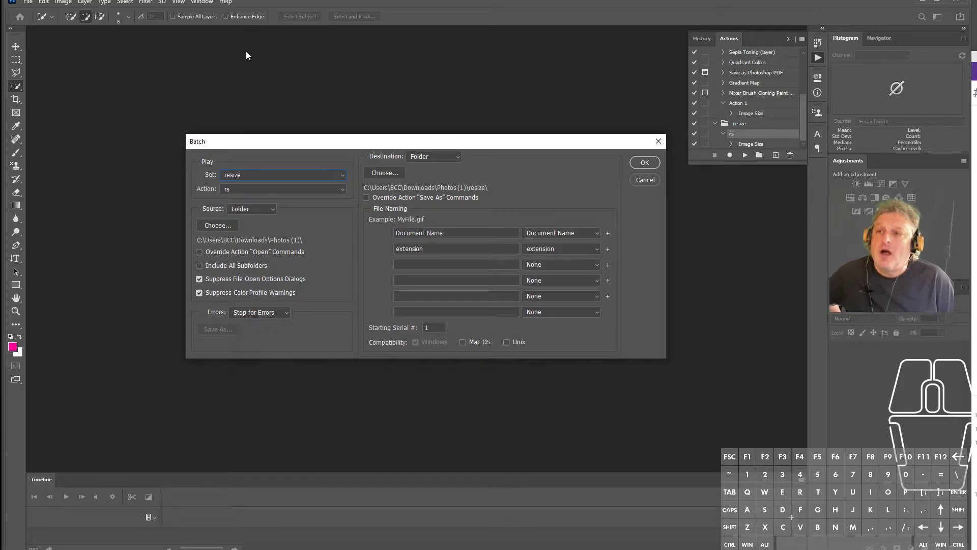
pyautogui.click(259, 209)
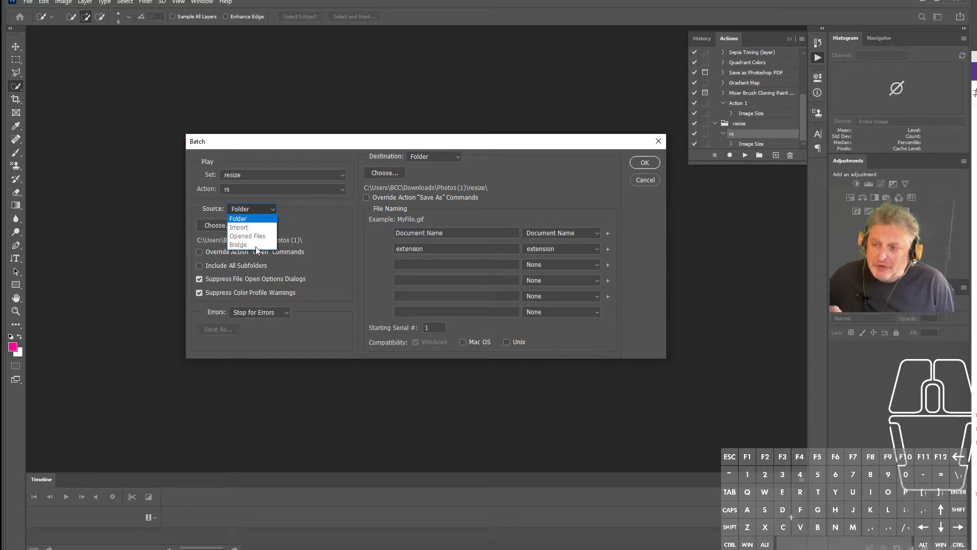
pyautogui.click(304, 205)
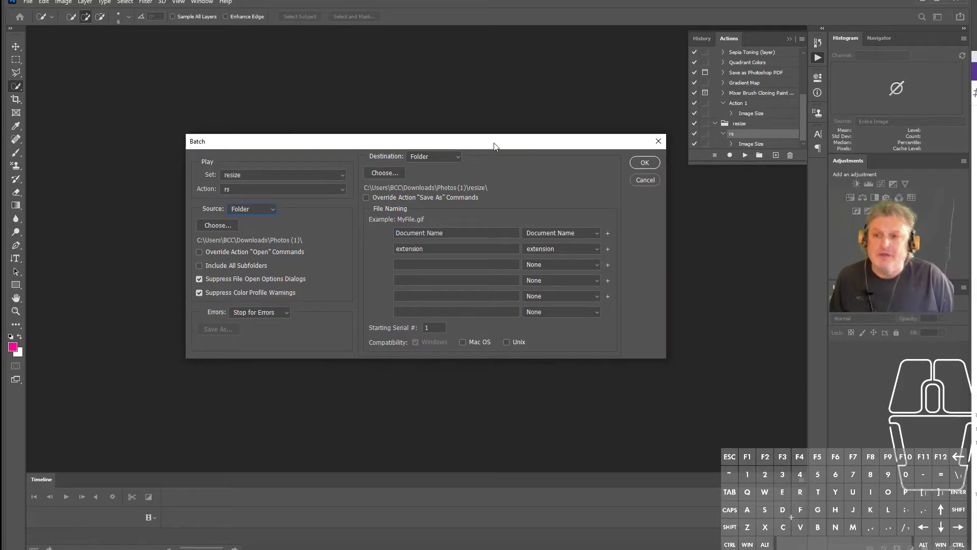
pyautogui.click(646, 181)
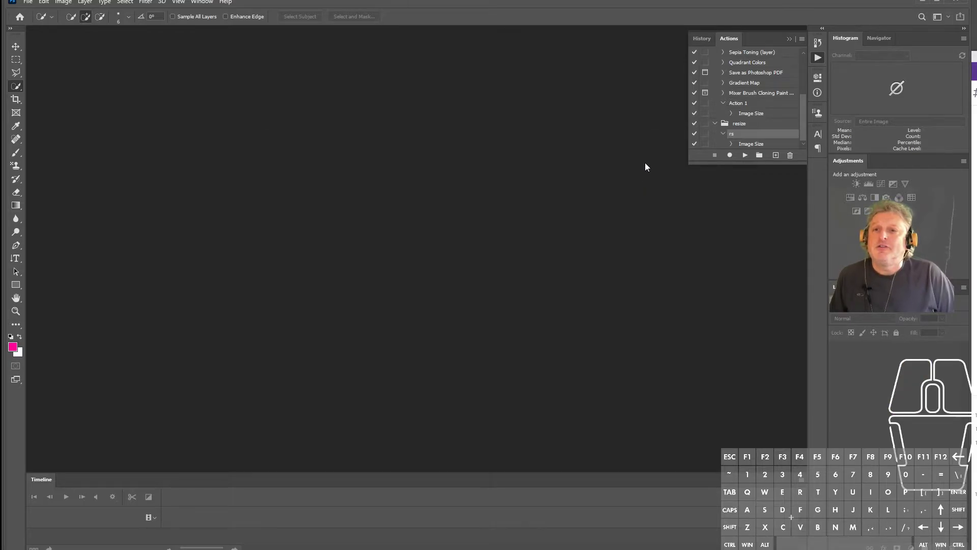
# Switch to the browser and bring up the Google Photos library.
pyautogui.moveTo(586, 4); pyautogui.dragTo(612, 1)
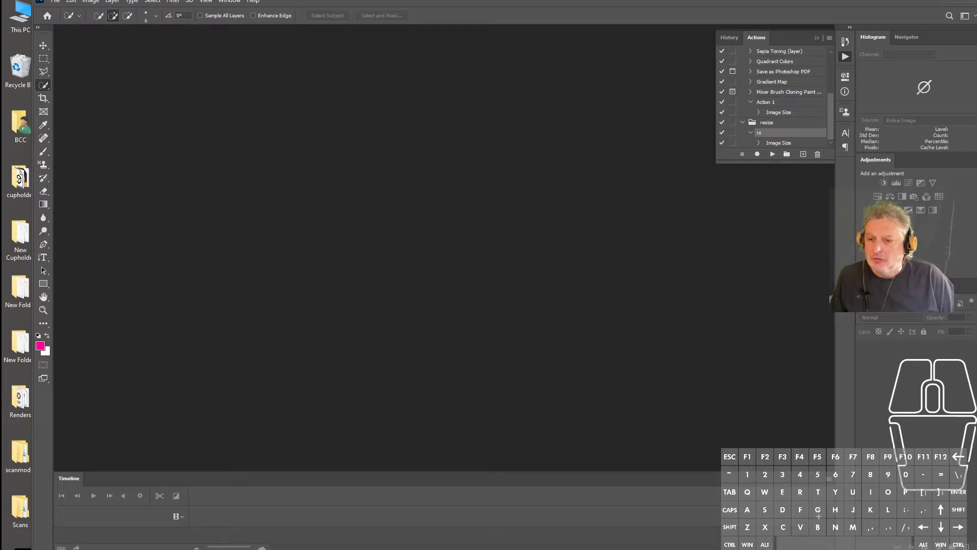
pyautogui.click(757, 506)
pyautogui.click(756, 450)
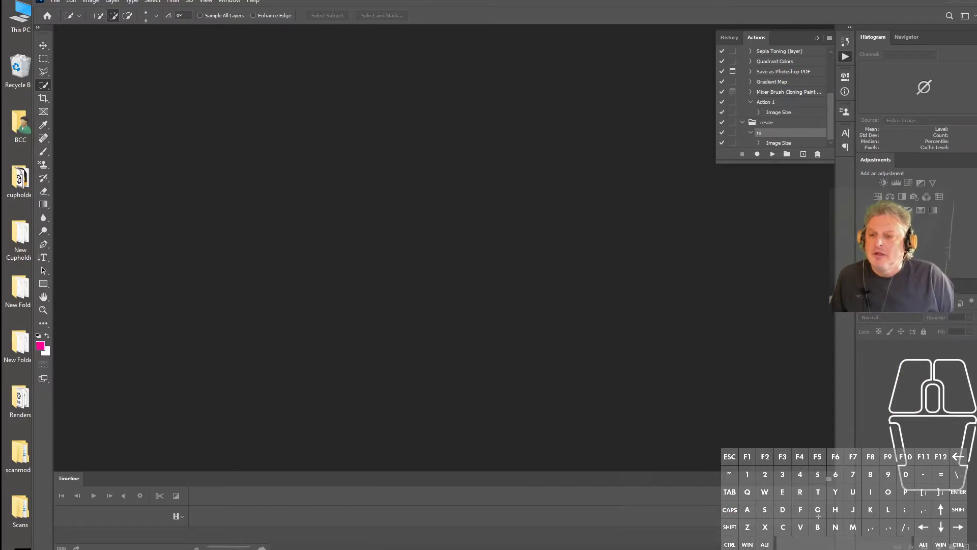
pyautogui.hotkey('alt', 'Tab')
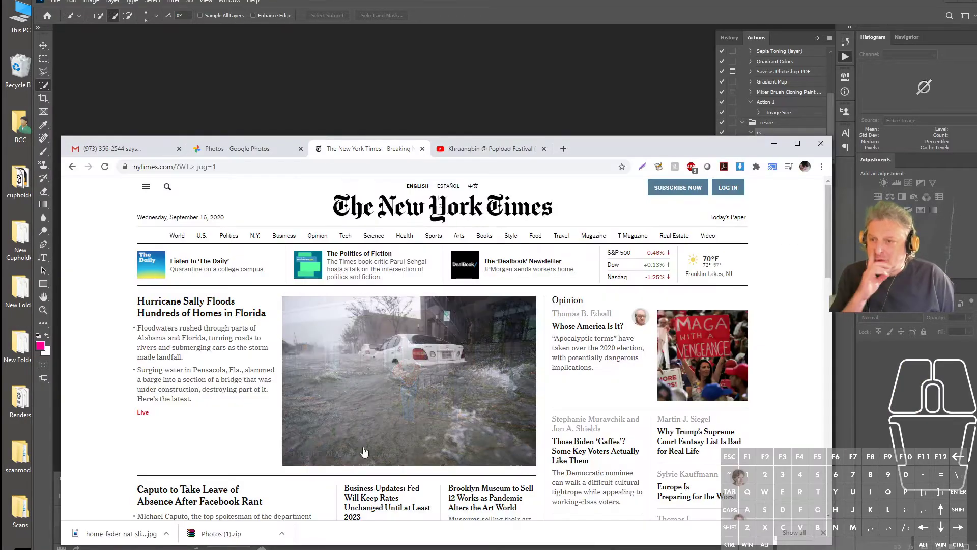
pyautogui.moveTo(511, 166); pyautogui.dragTo(440, 206)
pyautogui.click(239, 148)
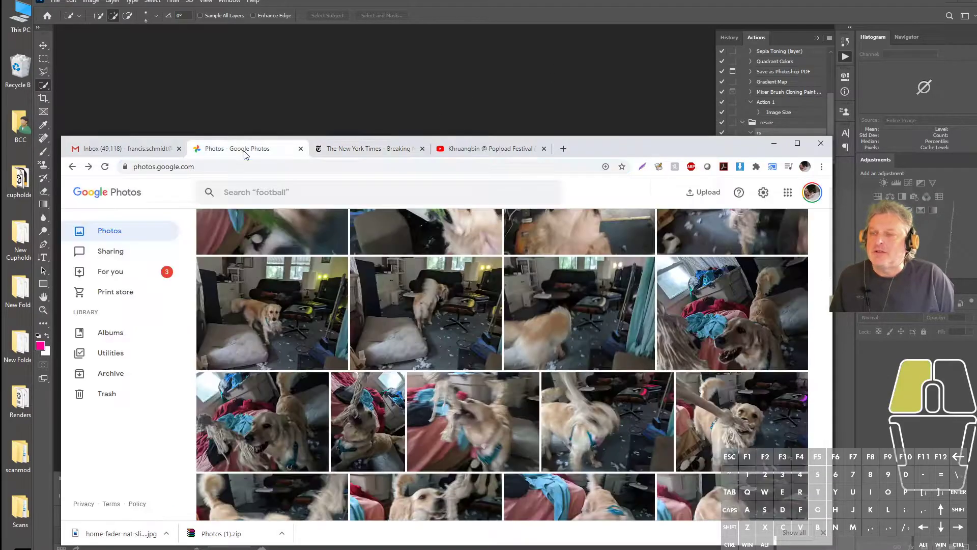
pyautogui.moveTo(597, 145); pyautogui.dragTo(588, 70)
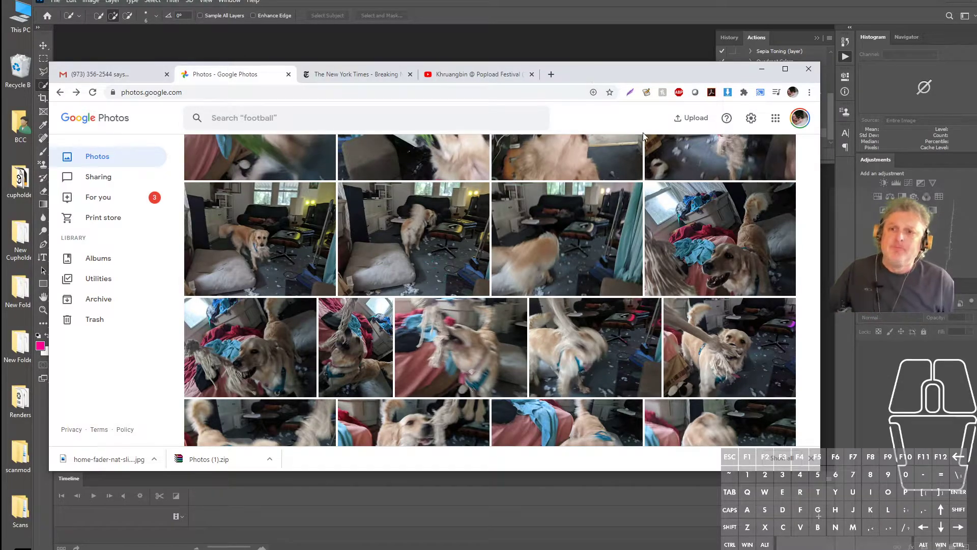
# Find the car display photos from Fri, Aug 7, view the second one enlarged, and return to the library.
pyautogui.scroll(-10, 654, 251)
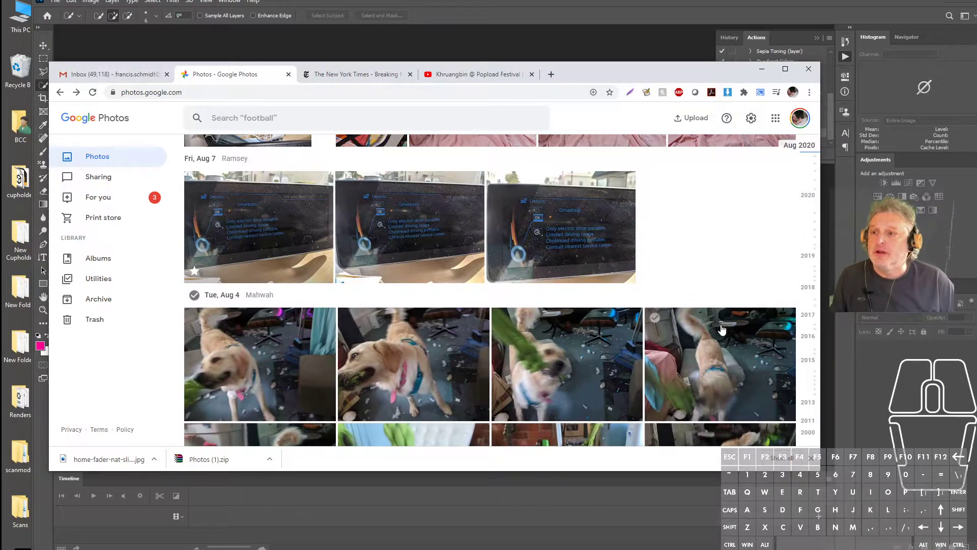
pyautogui.scroll(4, 655, 336)
pyautogui.scroll(-4, 654, 338)
pyautogui.scroll(1, 422, 314)
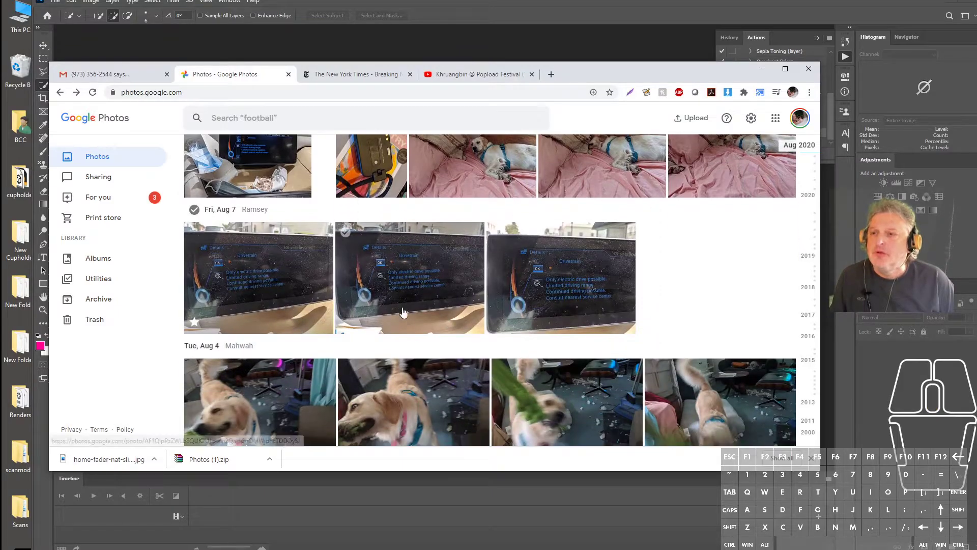
pyautogui.click(423, 314)
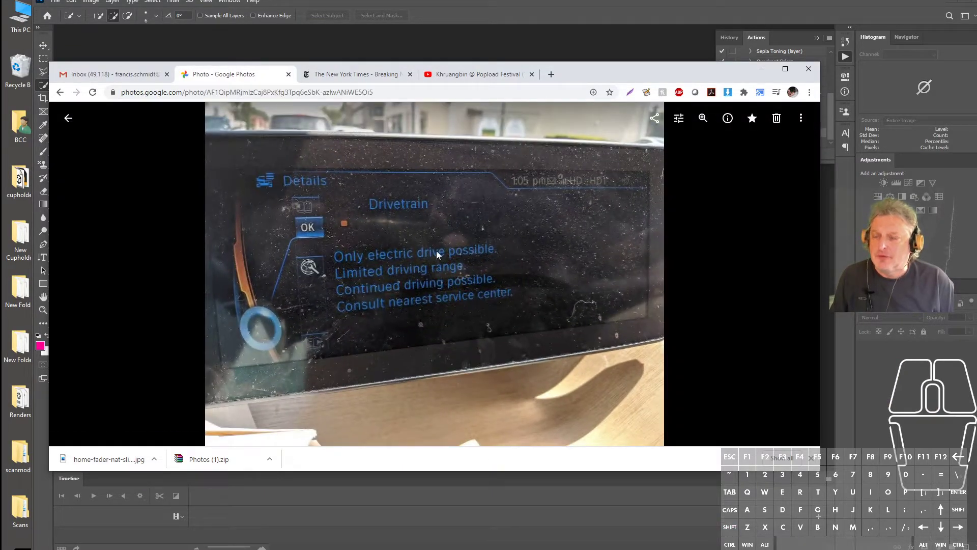
pyautogui.click(68, 118)
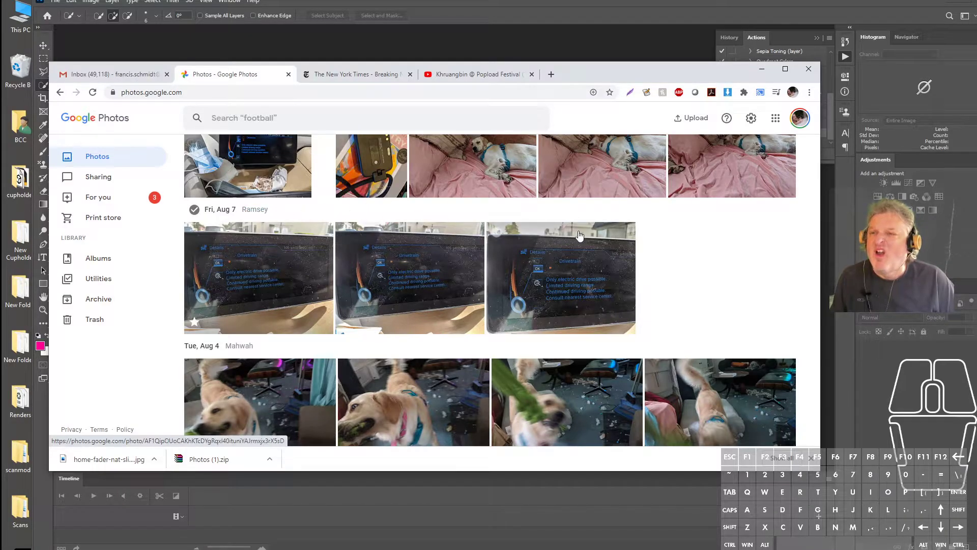
# Select all three photos from Fri, Aug 7 and download them together.
pyautogui.click(194, 210)
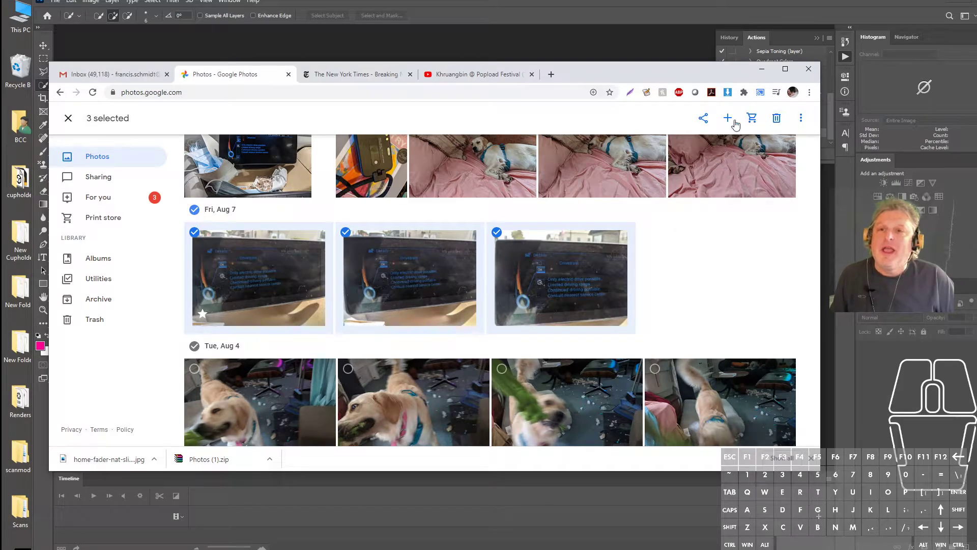
pyautogui.click(801, 118)
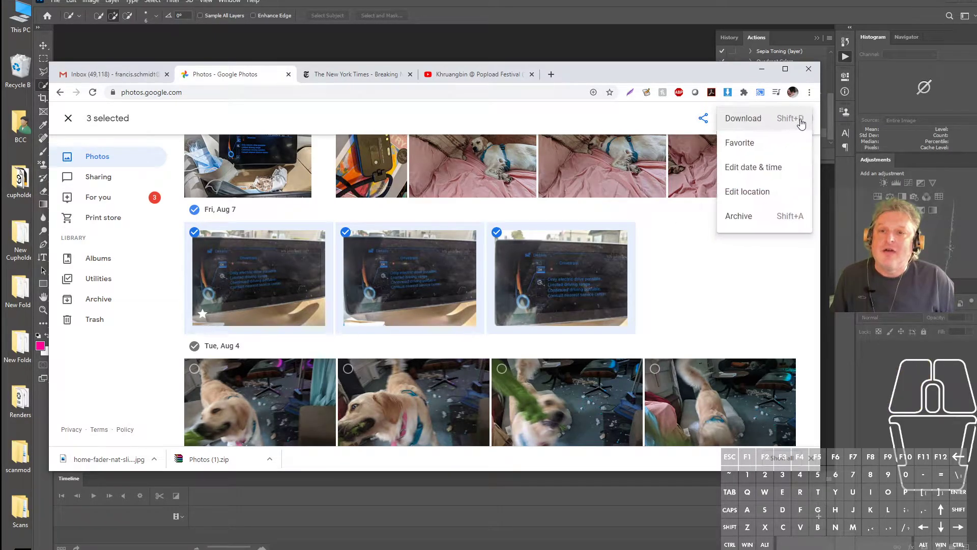
pyautogui.click(771, 123)
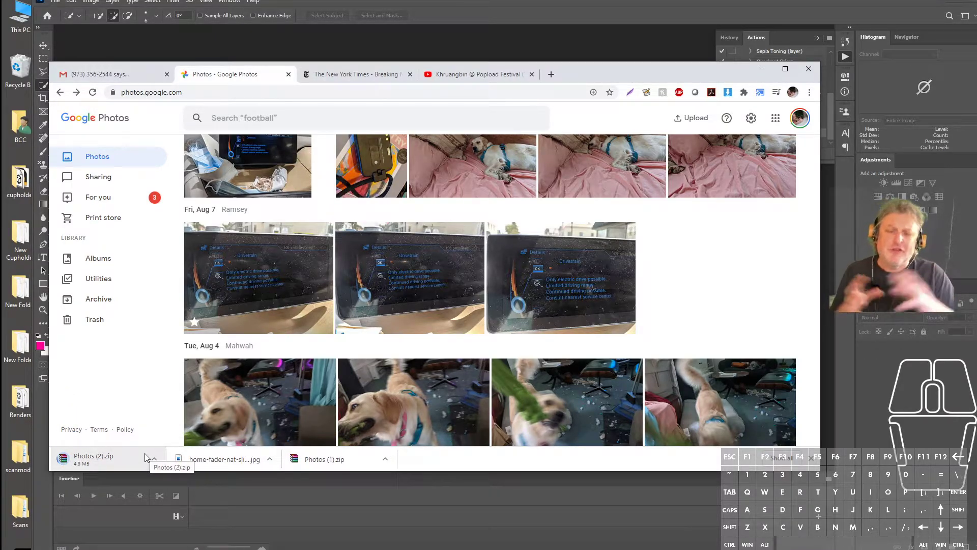
# Locate Photos (2).zip in the Downloads folder, extract it into its own Photos (2) folder, and open that folder.
pyautogui.click(154, 458)
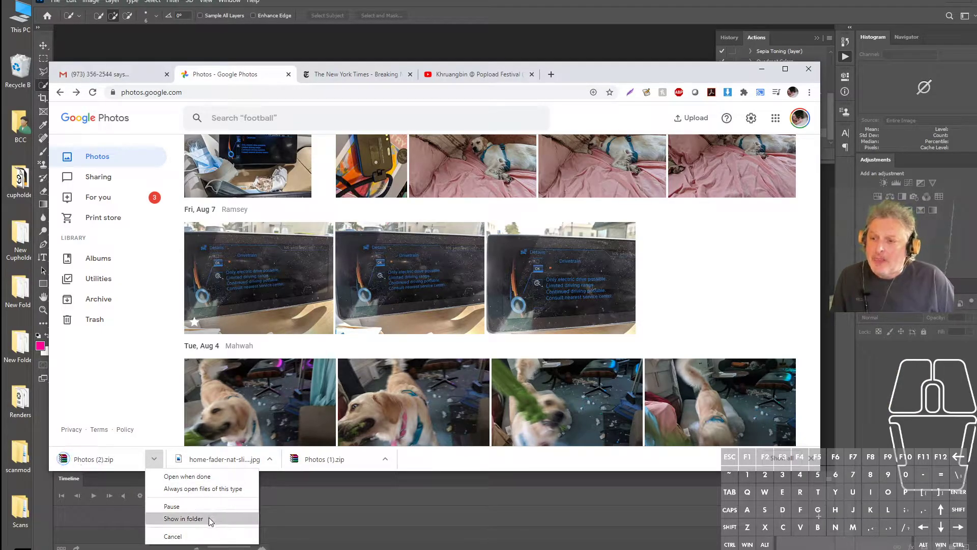
pyautogui.click(209, 517)
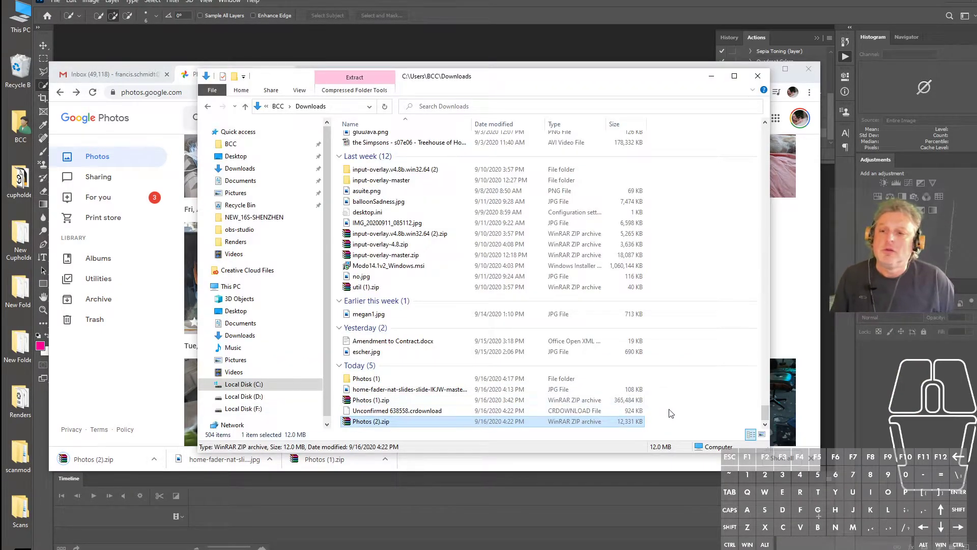
pyautogui.rightClick(371, 424)
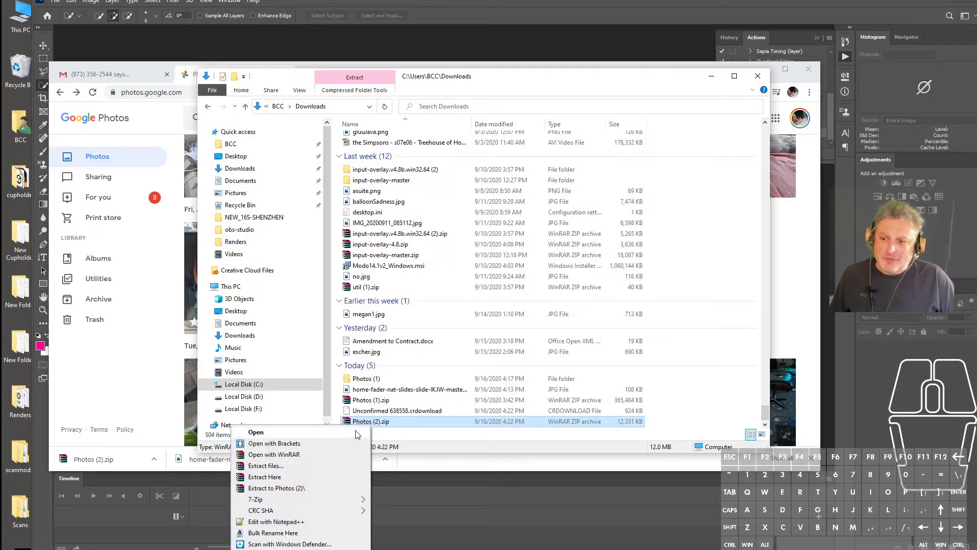
pyautogui.click(312, 488)
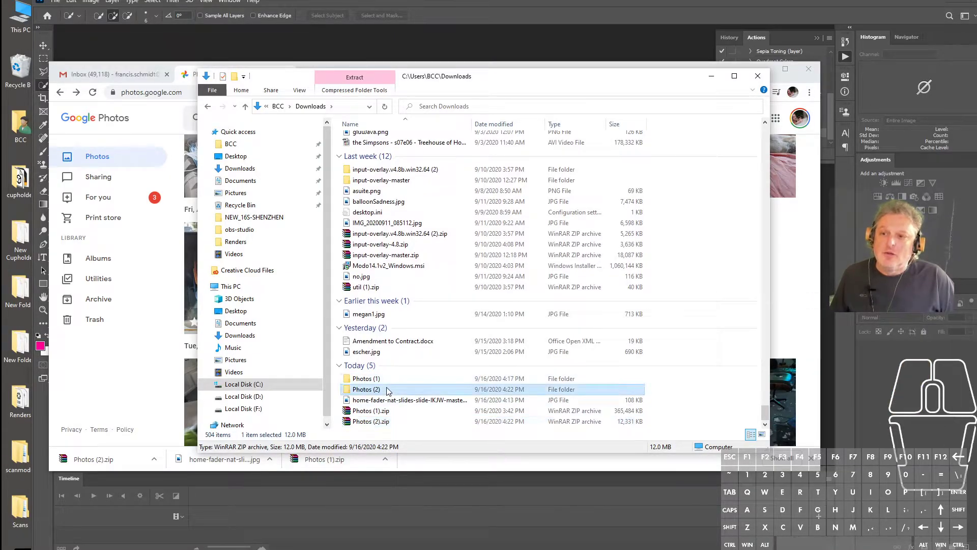
pyautogui.doubleClick(388, 390)
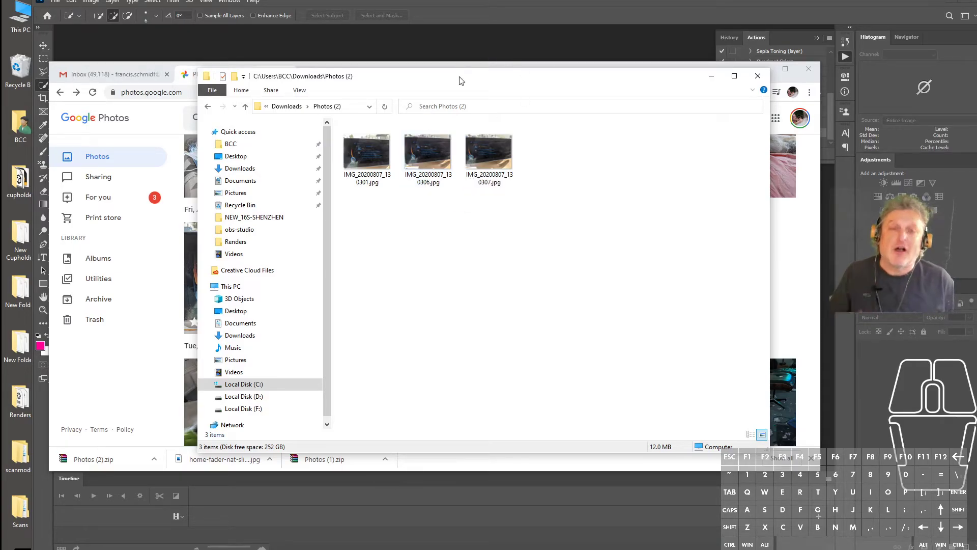
# Go back to Downloads and open the resize folder inside Photos (1).
pyautogui.click(253, 173)
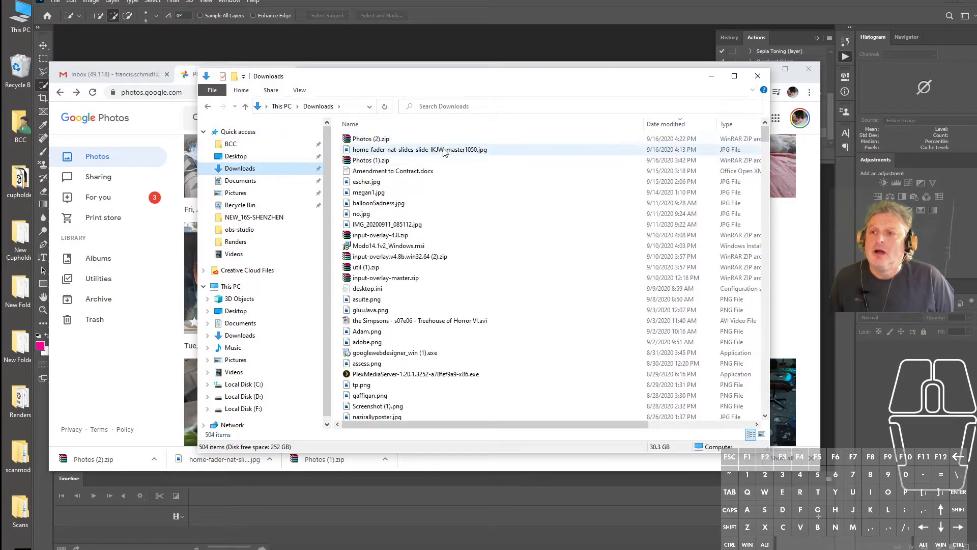
pyautogui.scroll(-6, 632, 155)
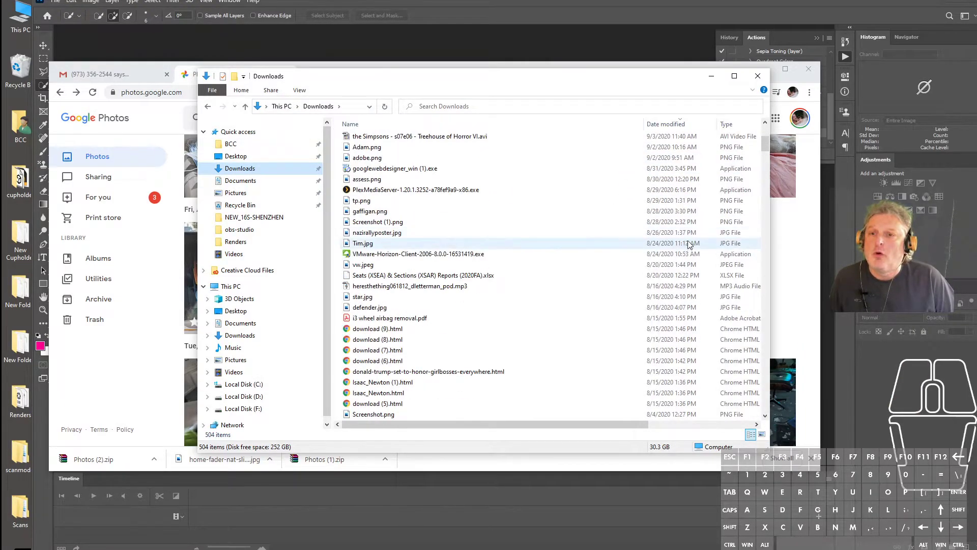
pyautogui.scroll(5, 712, 203)
pyautogui.scroll(1, 784, 193)
pyautogui.moveTo(767, 140); pyautogui.dragTo(774, 391)
pyautogui.doubleClick(390, 222)
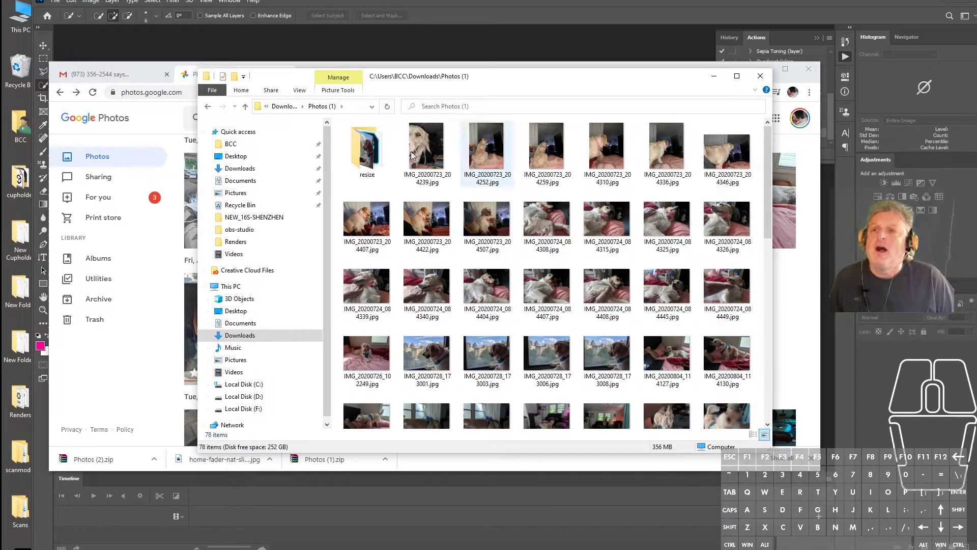
pyautogui.doubleClick(369, 149)
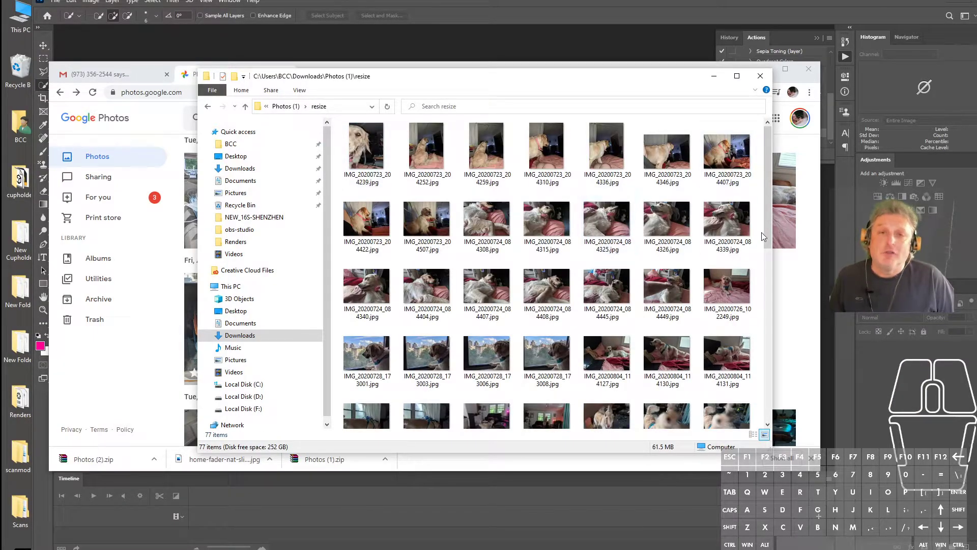
# Check the pixel dimensions of IMG_20200723_204259.jpg in its file details, and close the properties, folder and browser windows.
pyautogui.rightClick(493, 148)
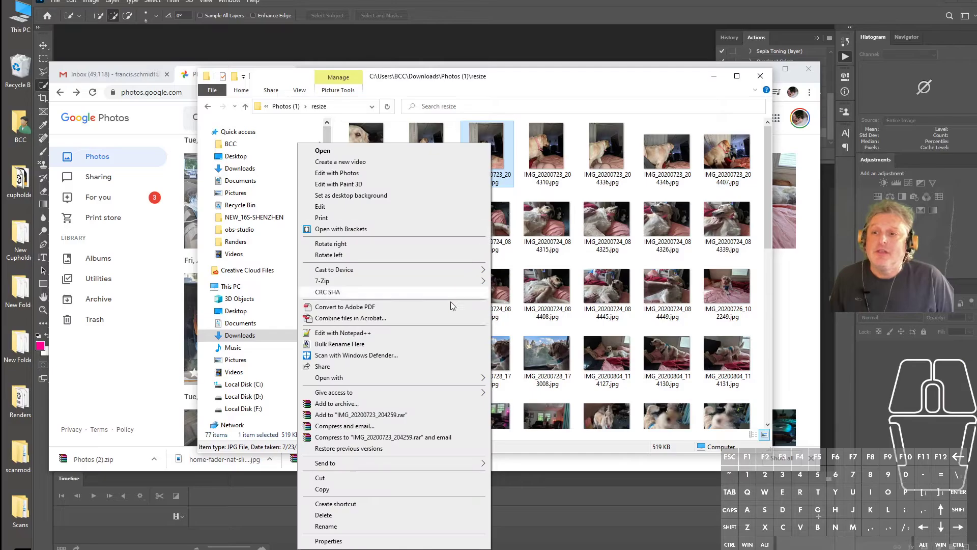
pyautogui.click(382, 541)
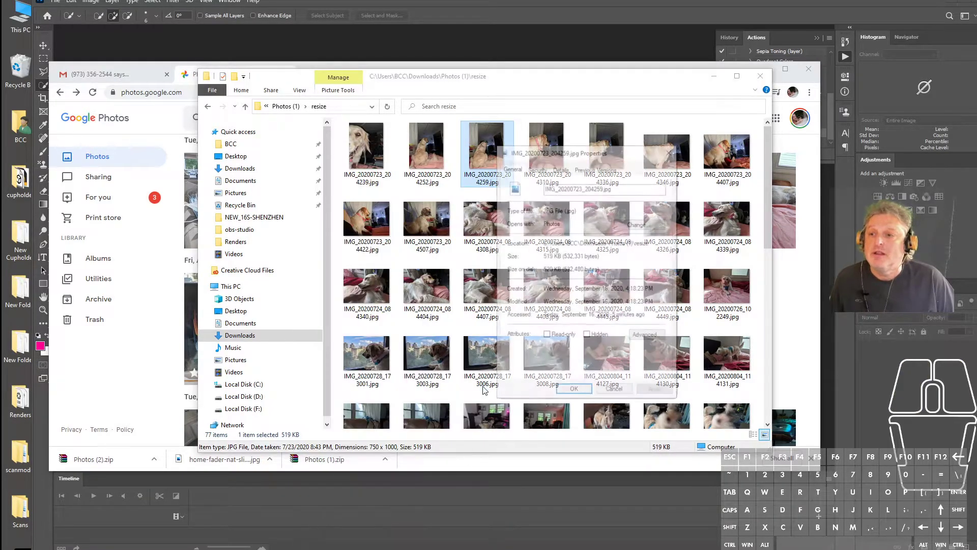
pyautogui.click(561, 168)
pyautogui.scroll(-1, 562, 214)
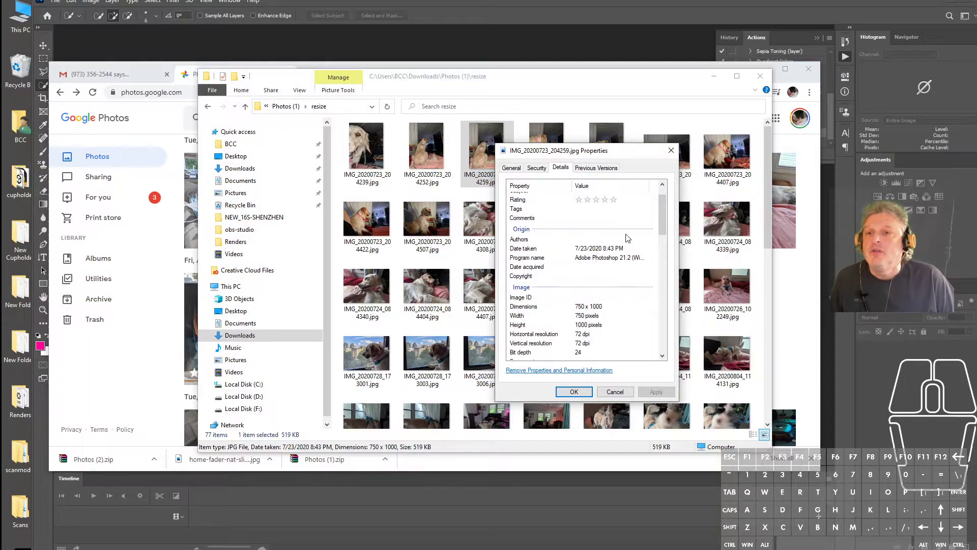
pyautogui.moveTo(601, 149); pyautogui.dragTo(449, 112)
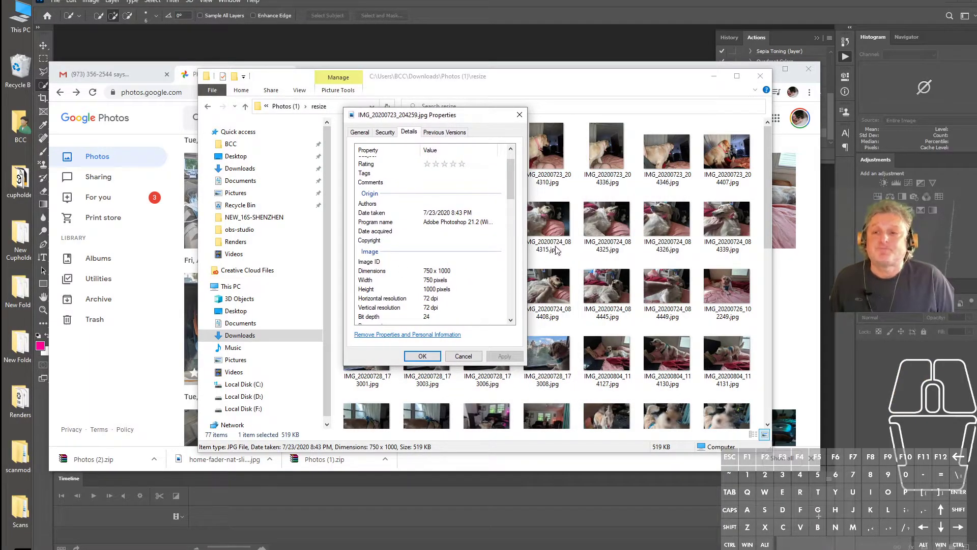
pyautogui.click(518, 117)
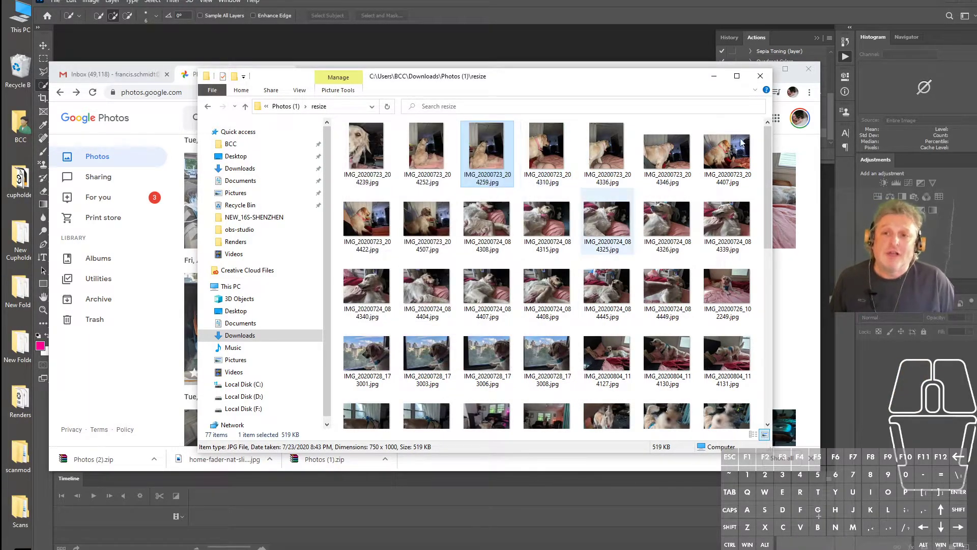
pyautogui.click(760, 77)
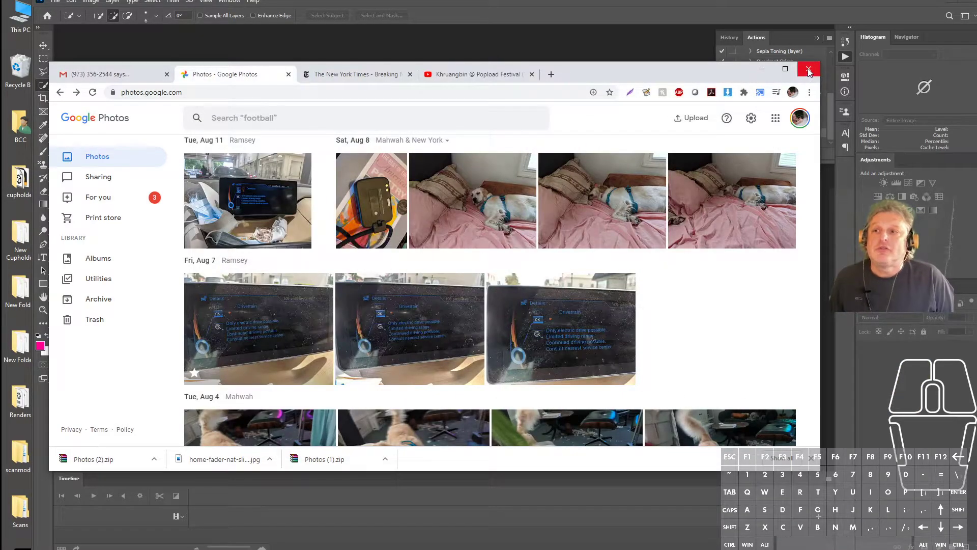
pyautogui.click(809, 69)
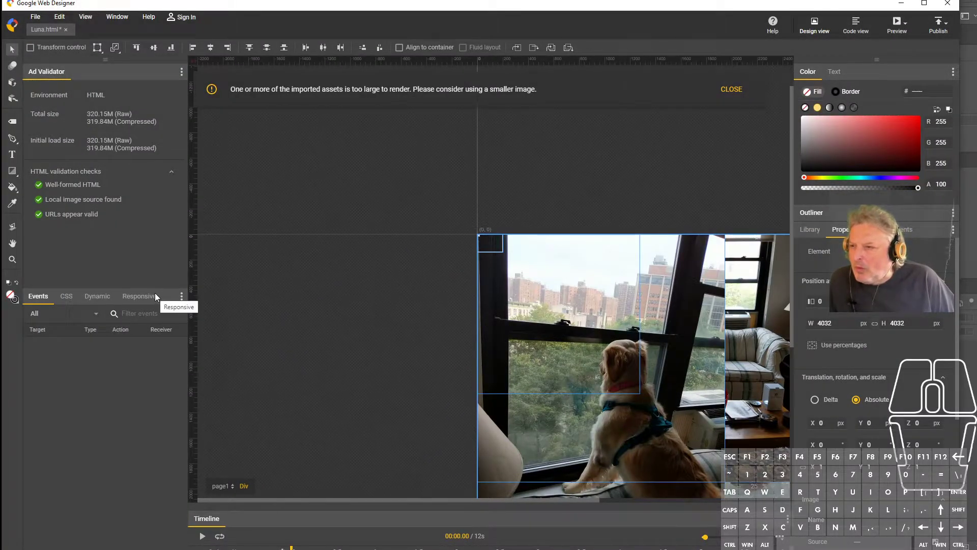
# Permanently delete the oversized photo assets from the project Library, from the first MVIMG_20200728 file through the IMG_20200723 files.
pyautogui.click(812, 230)
pyautogui.click(841, 377)
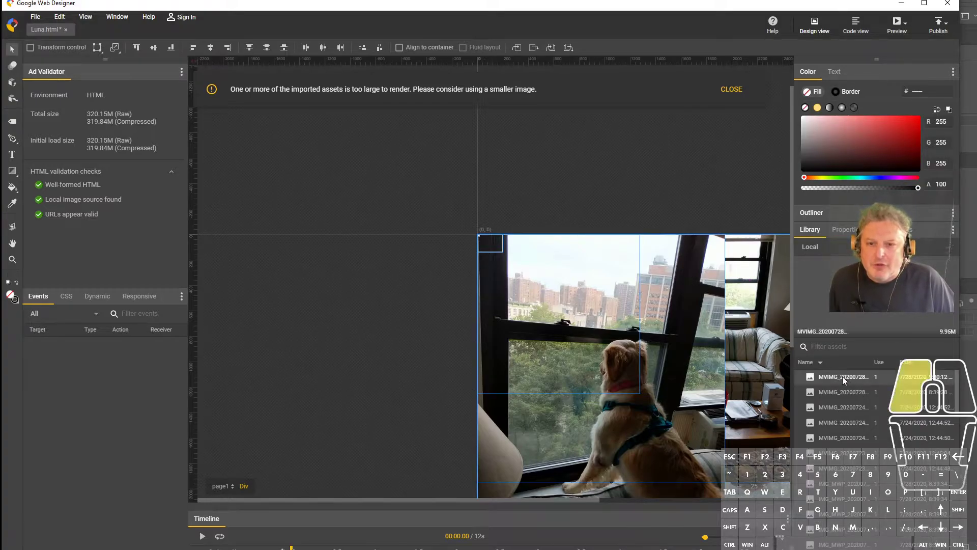
pyautogui.scroll(-5, 957, 385)
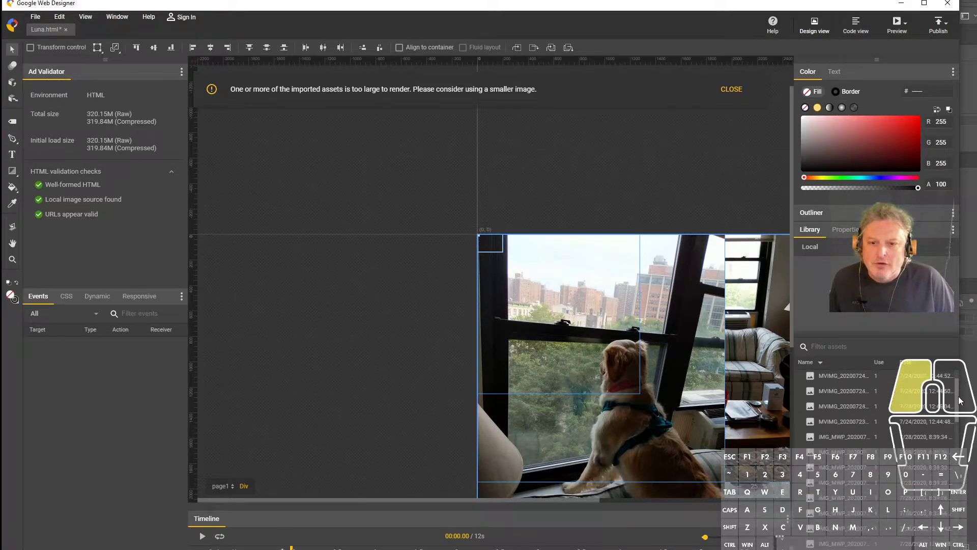
pyautogui.press('shift')
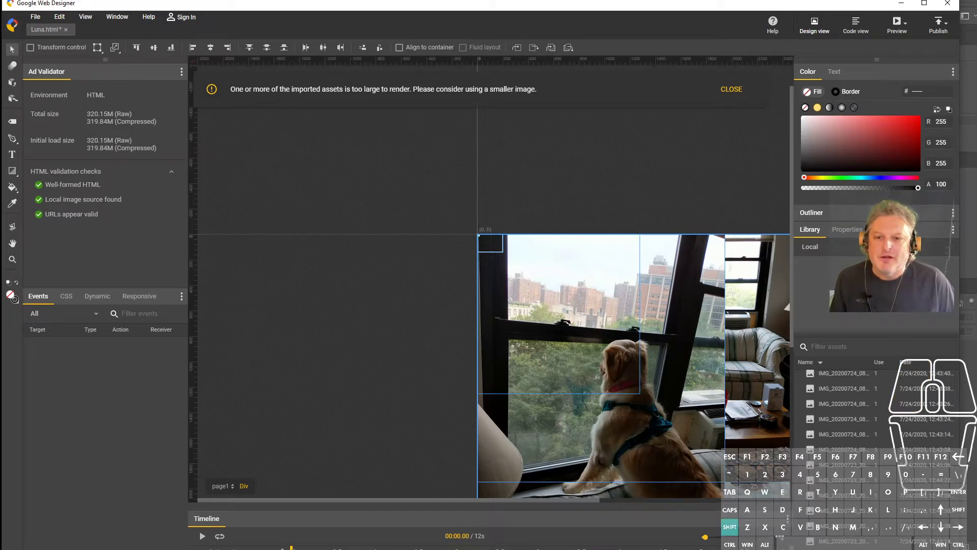
pyautogui.keyDown('shift'); pyautogui.click(843, 541); pyautogui.keyUp('shift')
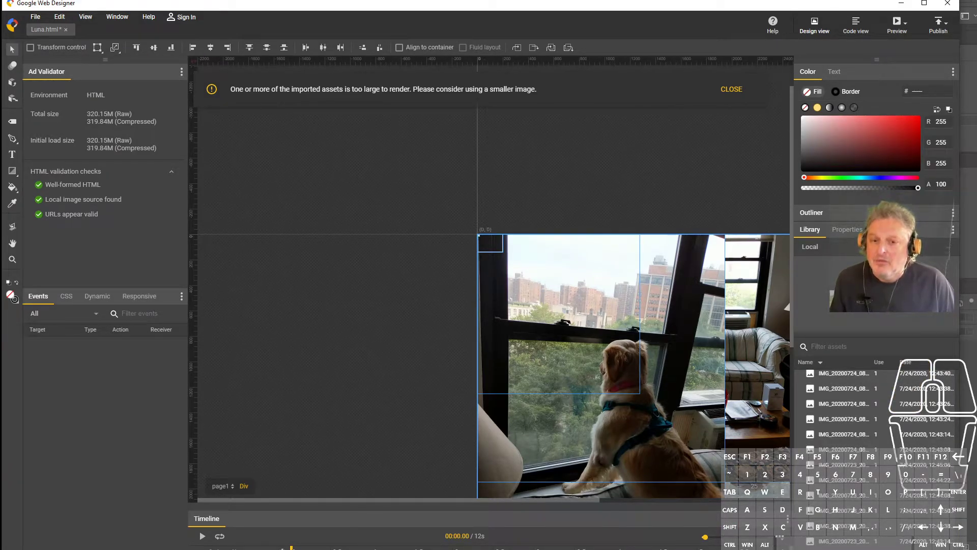
pyautogui.press('Delete')
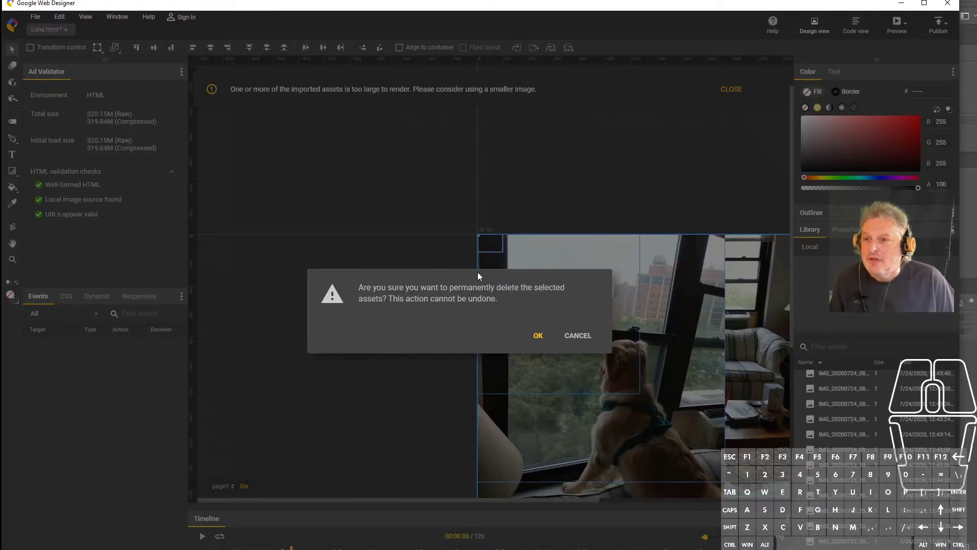
pyautogui.click(538, 336)
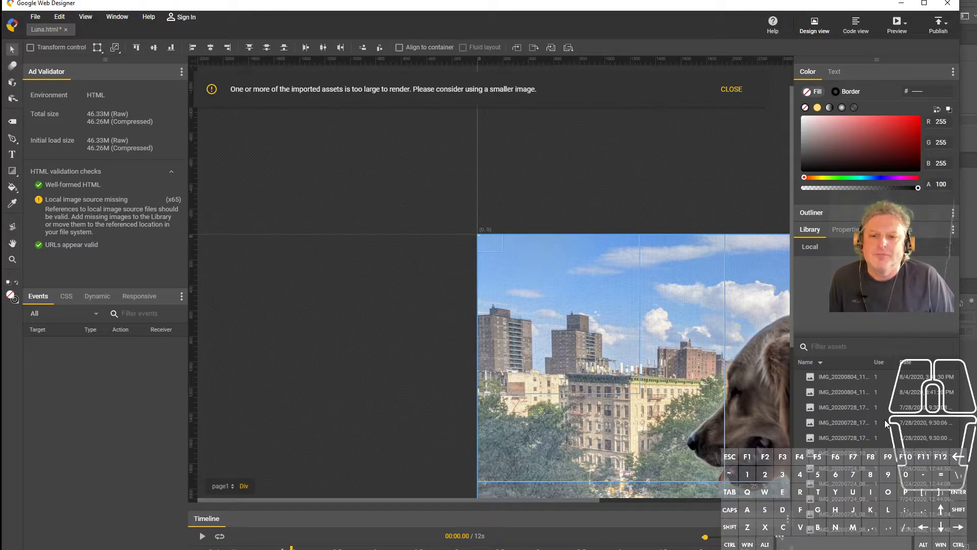
# Permanently delete all remaining photo assets from the project Library, including the IMG_20200804, IMG_20200728 and IMG_20200724 files.
pyautogui.click(838, 527)
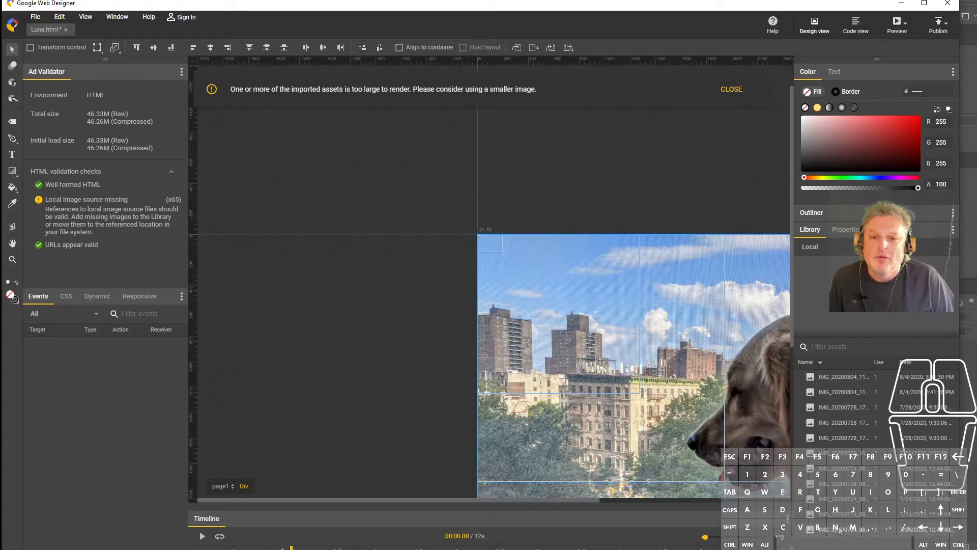
pyautogui.keyDown('shift'); pyautogui.click(833, 375); pyautogui.keyUp('shift')
pyautogui.moveTo(844, 528); pyautogui.dragTo(792, 547)
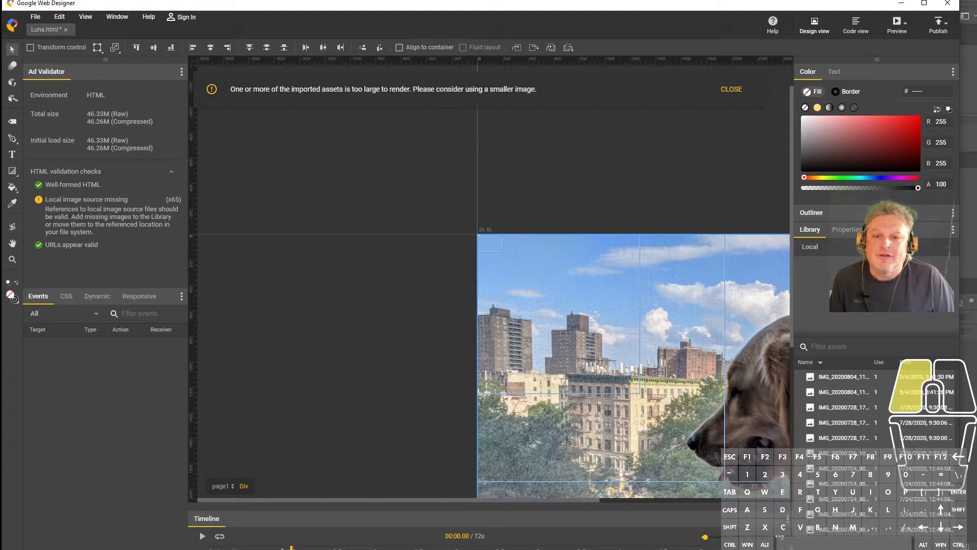
pyautogui.rightClick(869, 496)
pyautogui.click(897, 517)
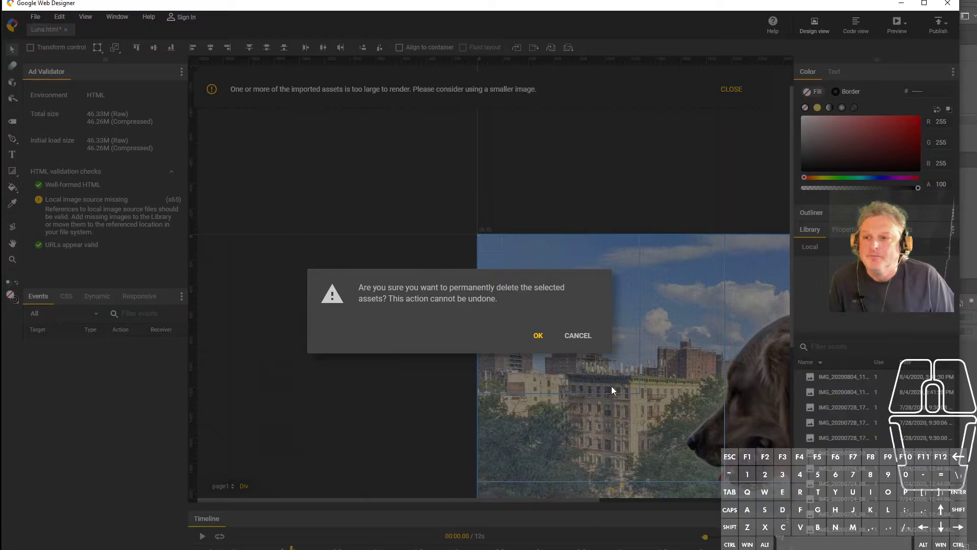
pyautogui.click(538, 336)
# Enlarge the Timeline, delete all leftover image layers from it, and shrink it back to show the blank page.
pyautogui.click(468, 412)
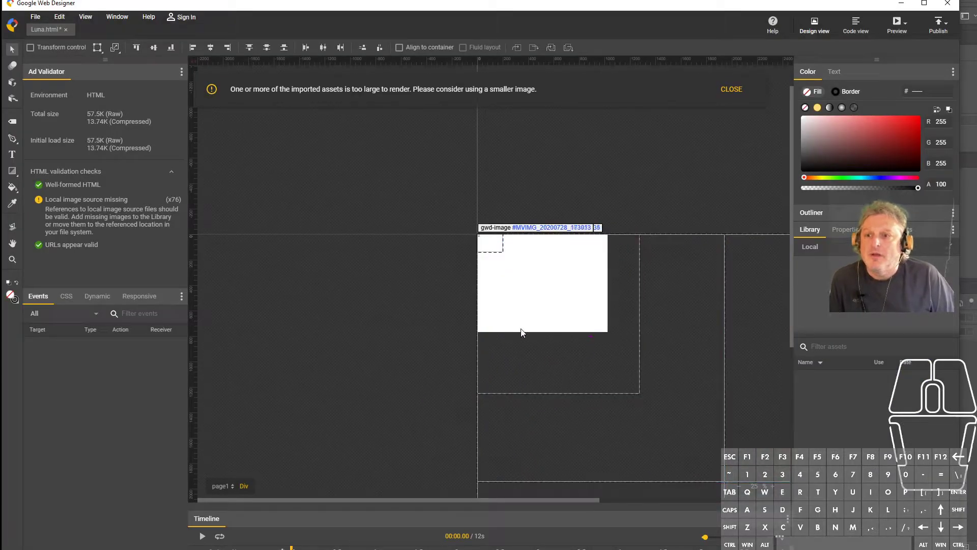
pyautogui.scroll(-5, 594, 275)
pyautogui.scroll(6, 592, 277)
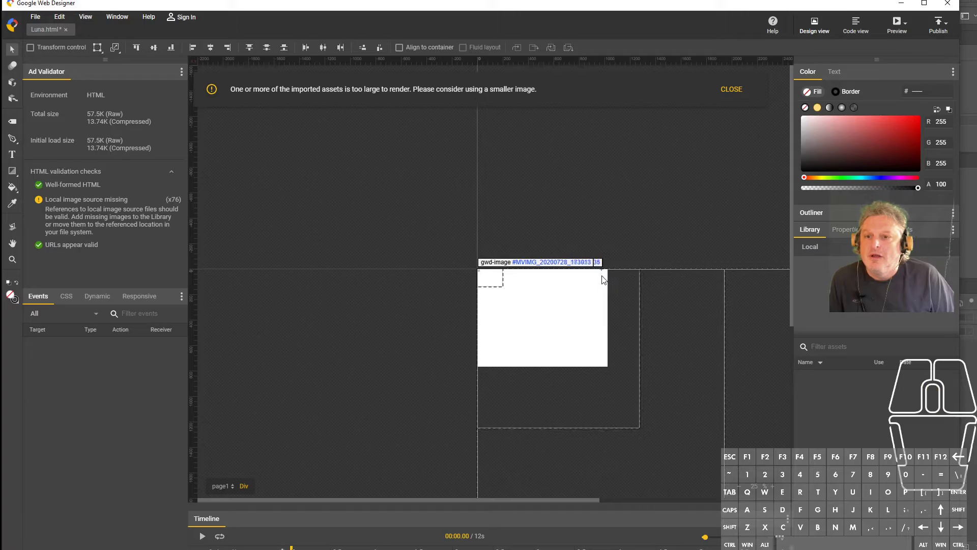
pyautogui.click(773, 487)
pyautogui.moveTo(421, 499); pyautogui.dragTo(455, 498)
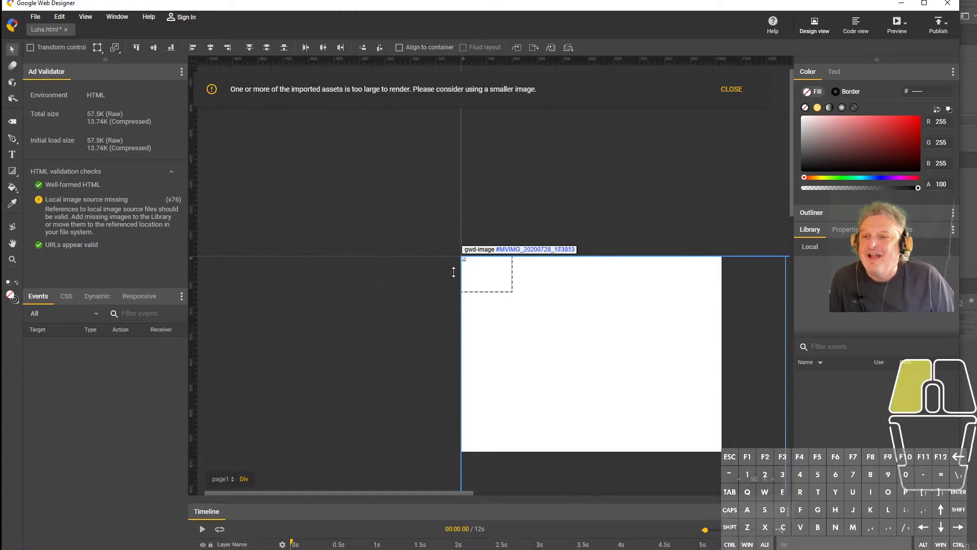
pyautogui.moveTo(469, 503); pyautogui.dragTo(458, 228)
pyautogui.scroll(3, 266, 336)
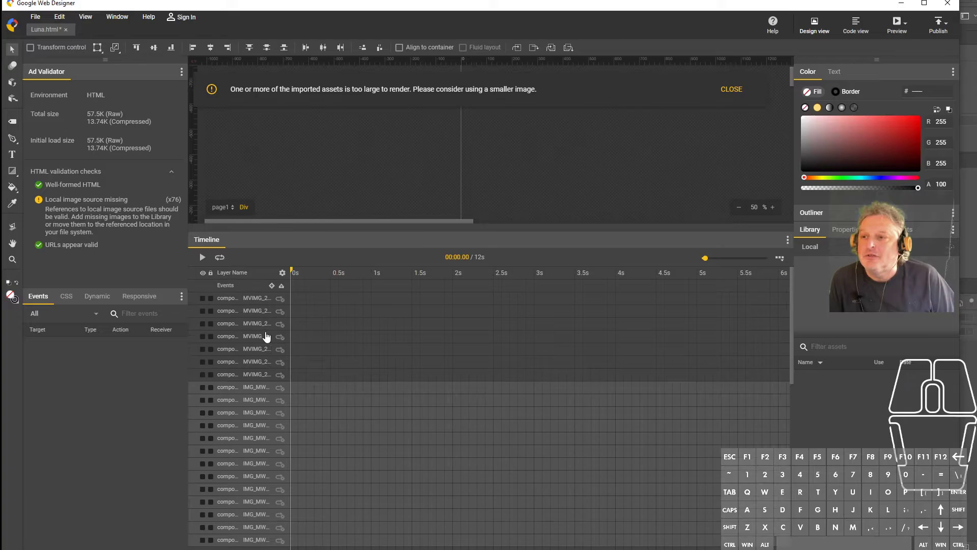
pyautogui.scroll(-10, 257, 356)
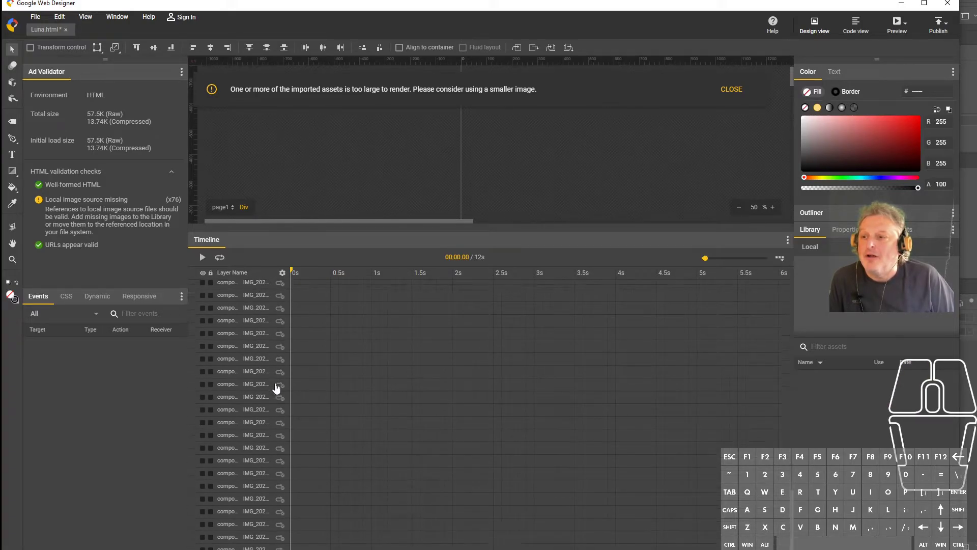
pyautogui.keyDown('shift'); pyautogui.click(256, 548); pyautogui.keyUp('shift')
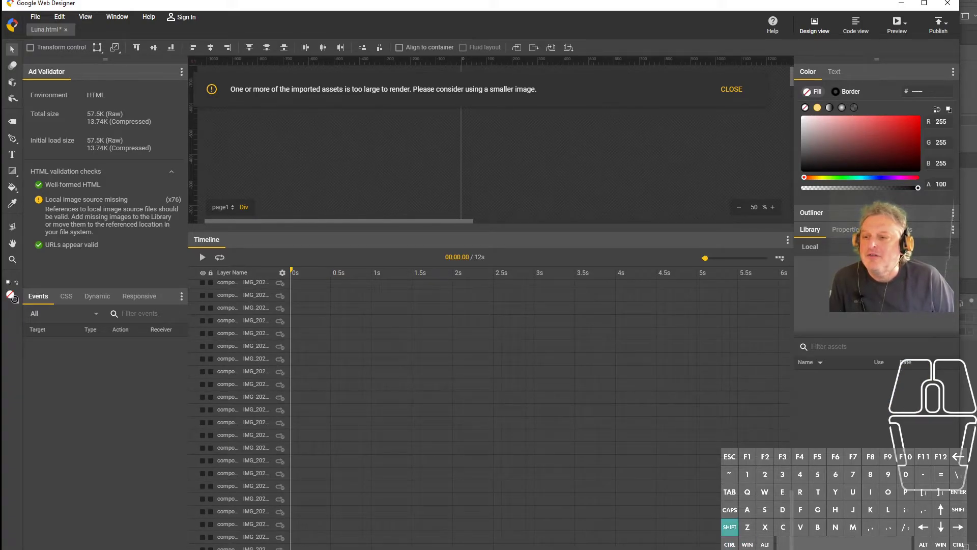
pyautogui.press('Delete')
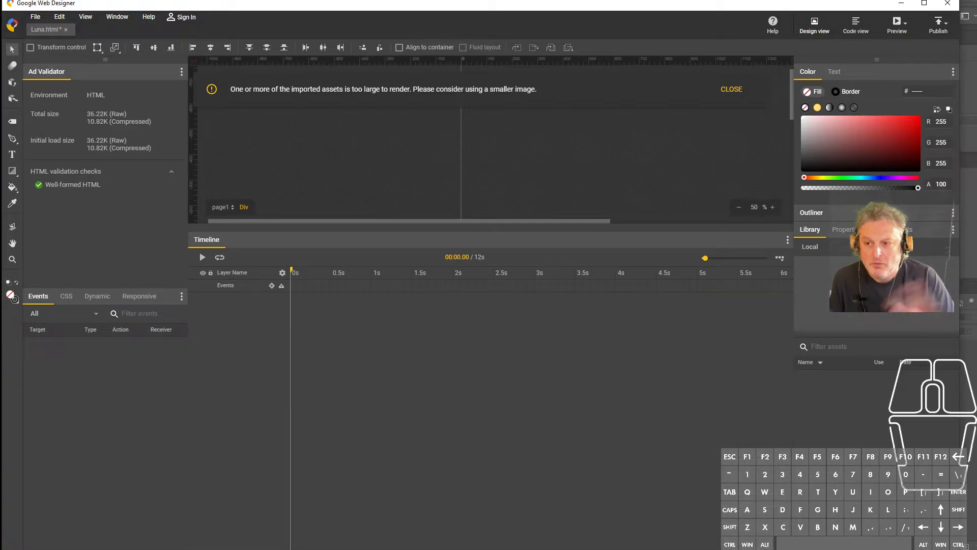
pyautogui.moveTo(400, 227); pyautogui.dragTo(402, 509)
pyautogui.scroll(-3, 560, 382)
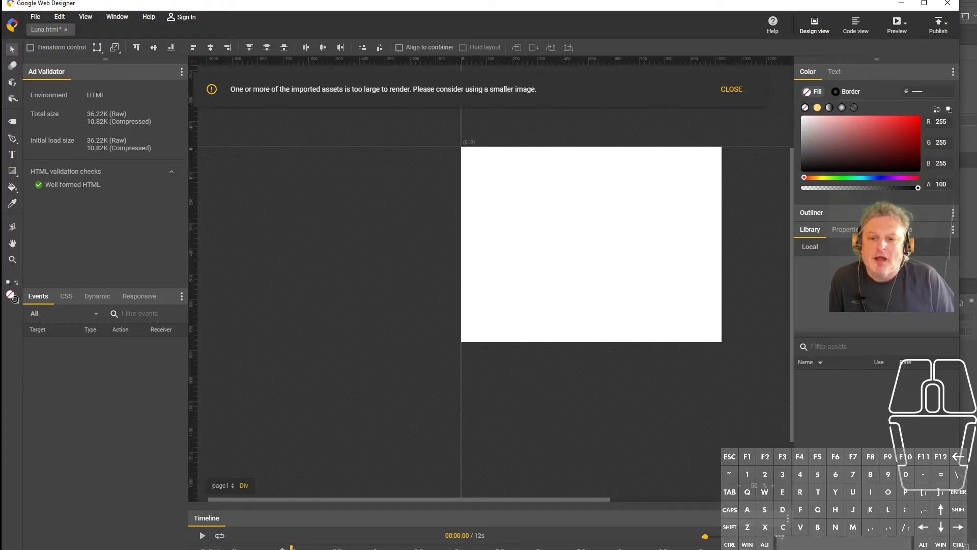
# Import all photos from the resize folder inside Photos (1), from IMG_20200723_204239.jpg through MVIMG_20200728_173013.jpg, into the Library.
pyautogui.click(804, 543)
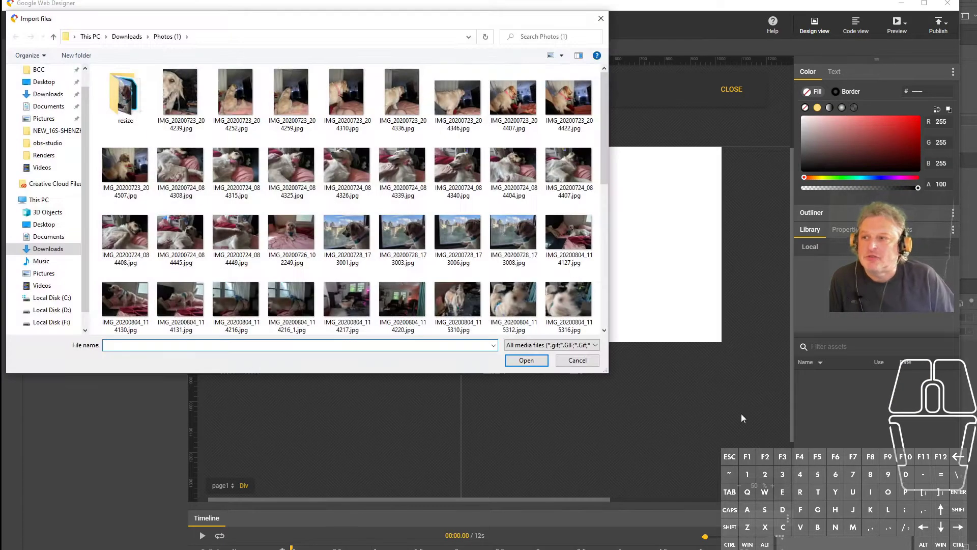
pyautogui.doubleClick(116, 86)
pyautogui.click(126, 87)
pyautogui.scroll(-3, 460, 164)
pyautogui.scroll(-3, 460, 164)
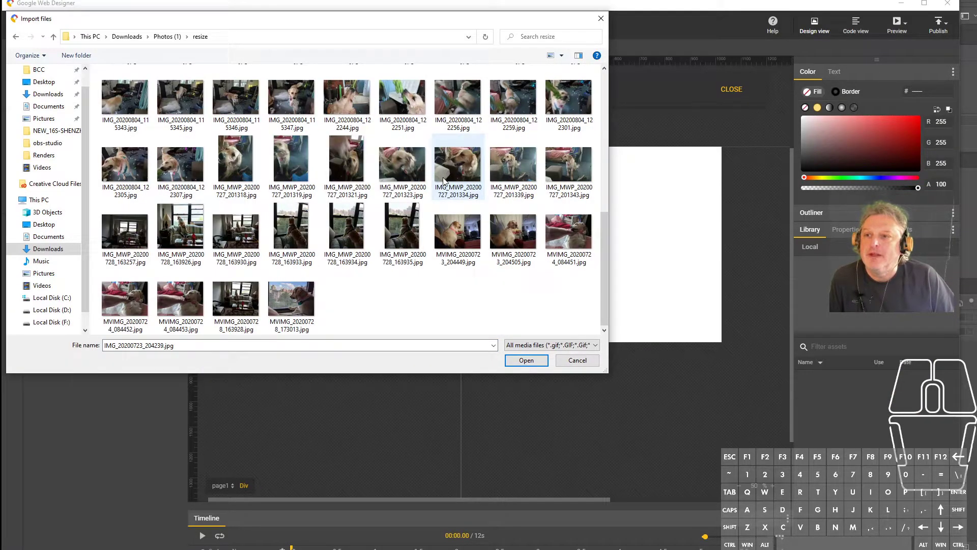
pyautogui.keyDown('shift'); pyautogui.click(292, 300); pyautogui.keyUp('shift')
pyautogui.click(527, 360)
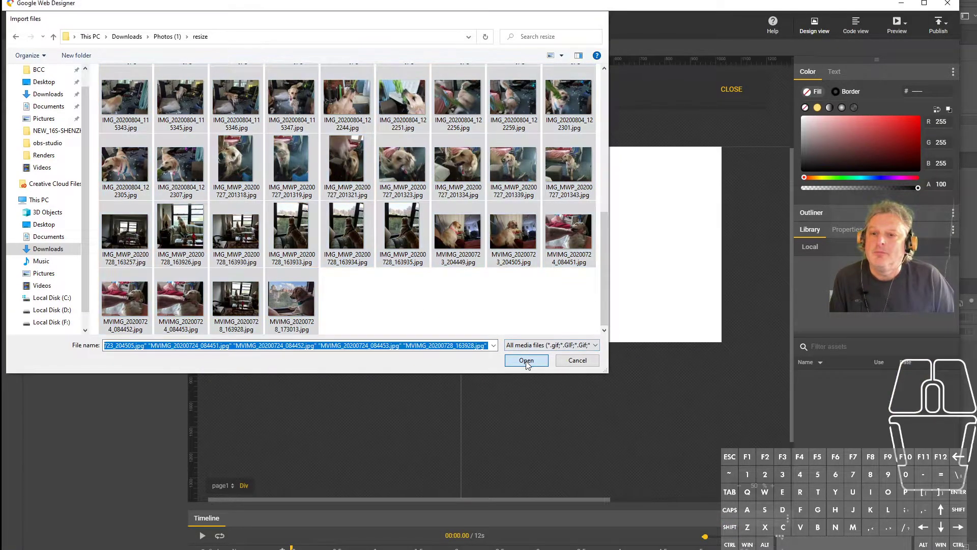
pyautogui.scroll(5, 953, 394)
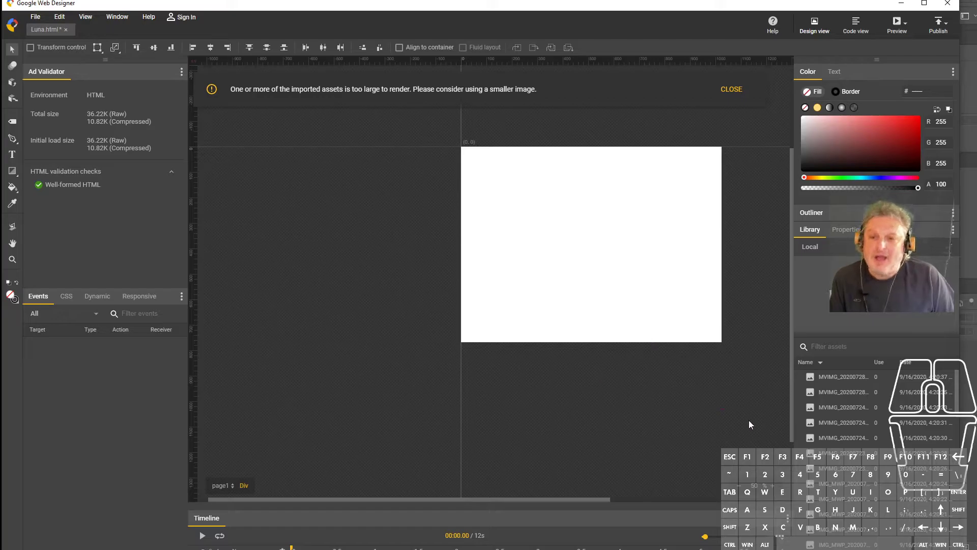
# Place the 1333x1000 MVIMG_20200724 dog photo from the Library on the page at about -201, -98 px, and dismiss the large-asset warning.
pyautogui.click(839, 421)
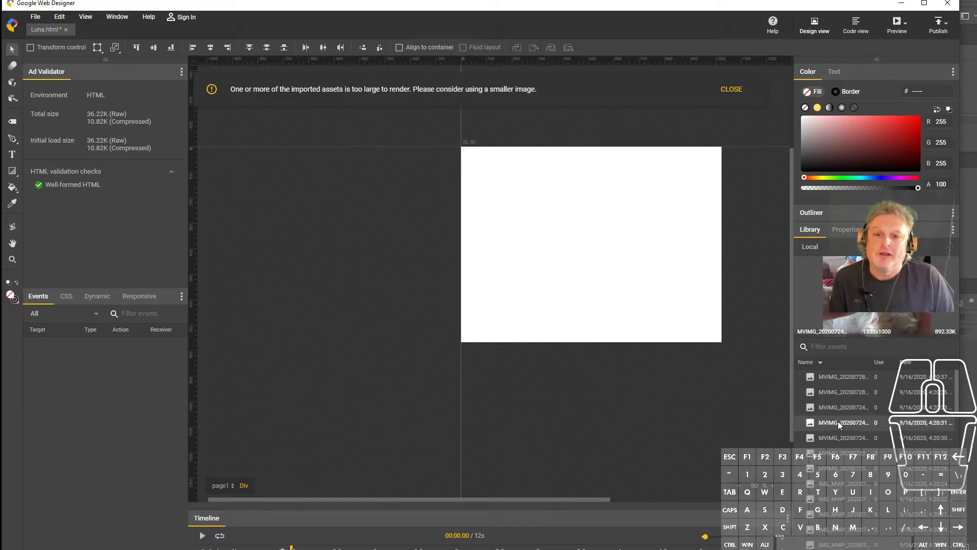
pyautogui.click(845, 438)
pyautogui.moveTo(841, 421); pyautogui.dragTo(557, 210)
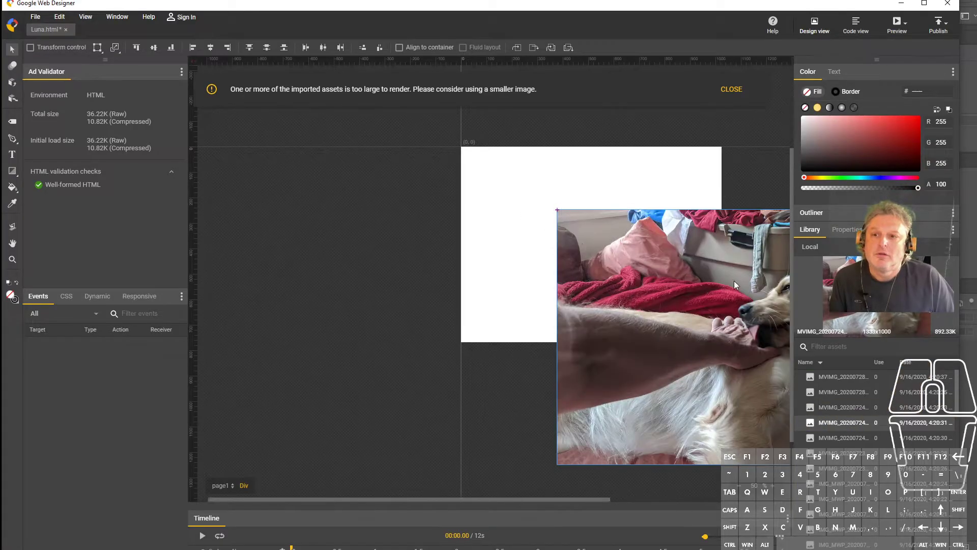
pyautogui.moveTo(652, 260)
pyautogui.mouseDown()
pyautogui.moveTo(570, 232)
pyautogui.moveTo(697, 249)
pyautogui.moveTo(693, 258)
pyautogui.moveTo(652, 248)
pyautogui.mouseUp()
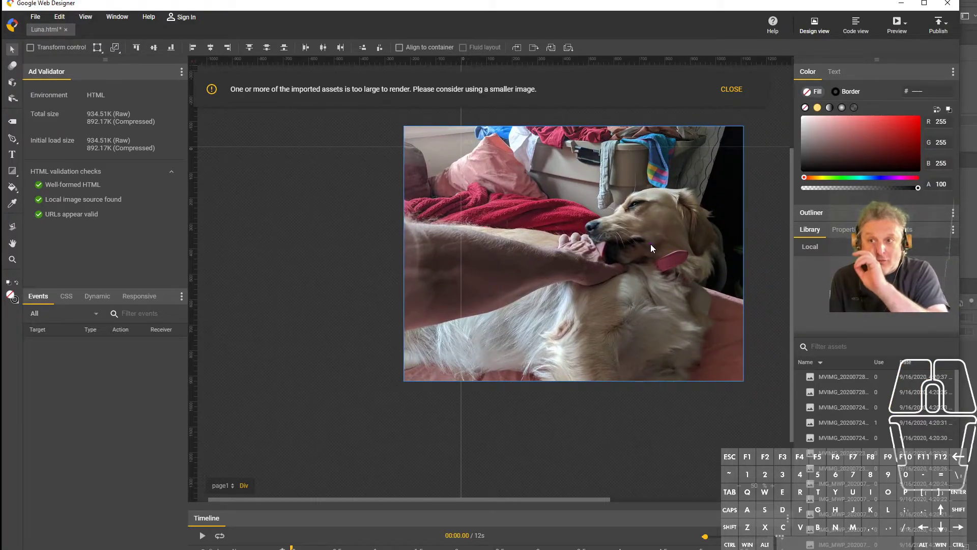
pyautogui.click(733, 89)
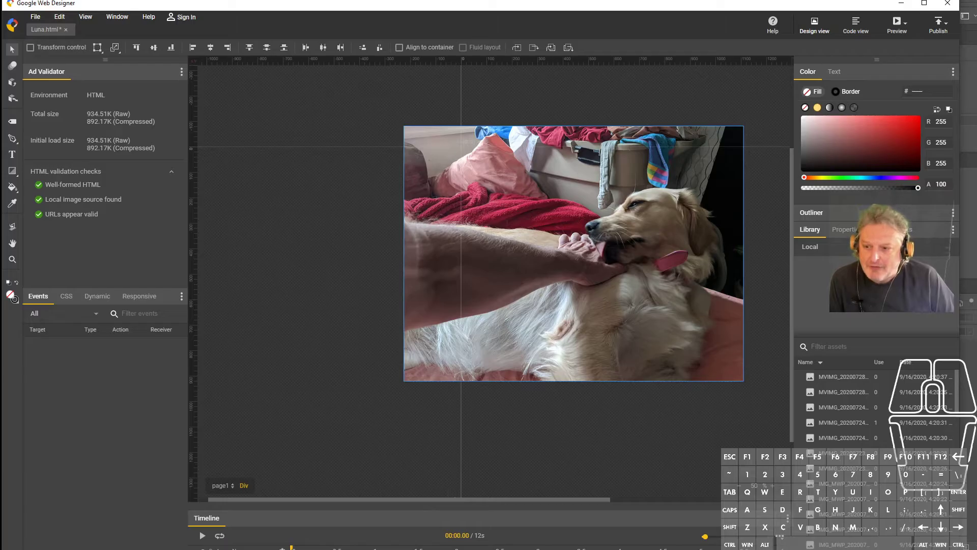
pyautogui.moveTo(743, 379); pyautogui.dragTo(749, 376)
# Switch the photo to percentage units, scale it proportionally to 82%, and position it at about 8%, 6% on the page.
pyautogui.click(846, 229)
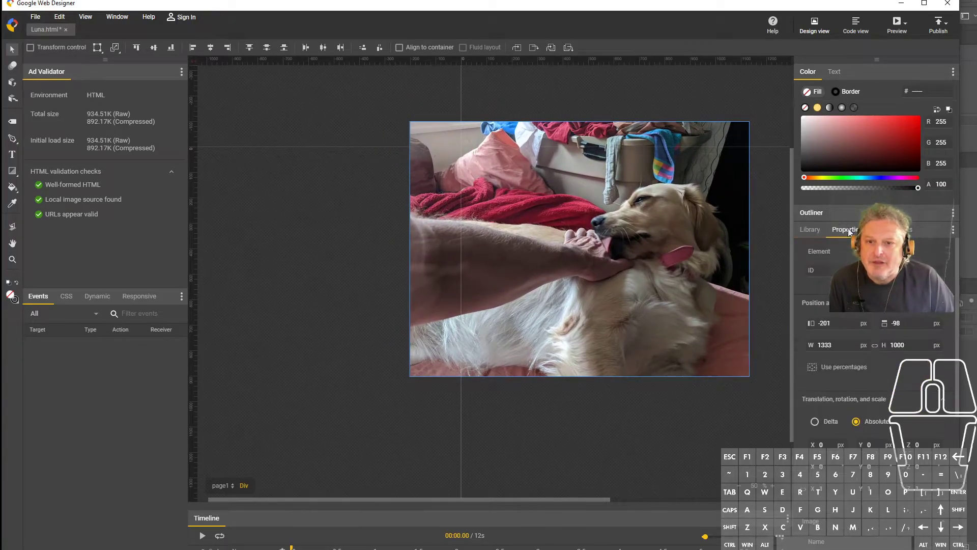
pyautogui.click(844, 230)
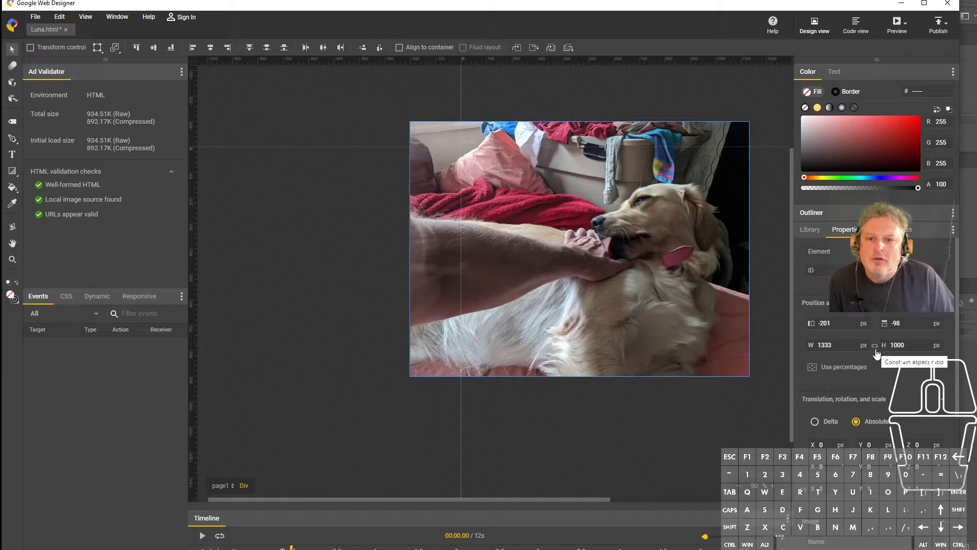
pyautogui.click(813, 371)
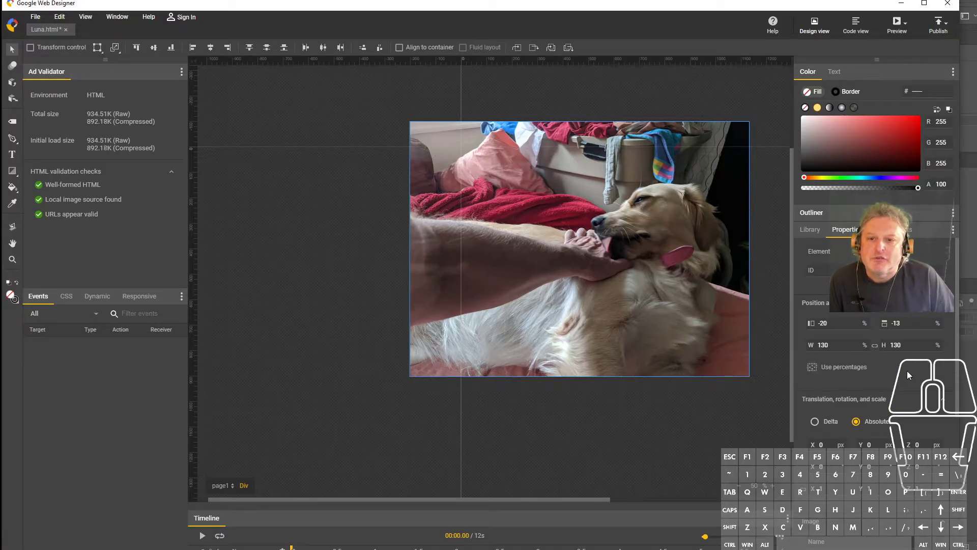
pyautogui.click(874, 347)
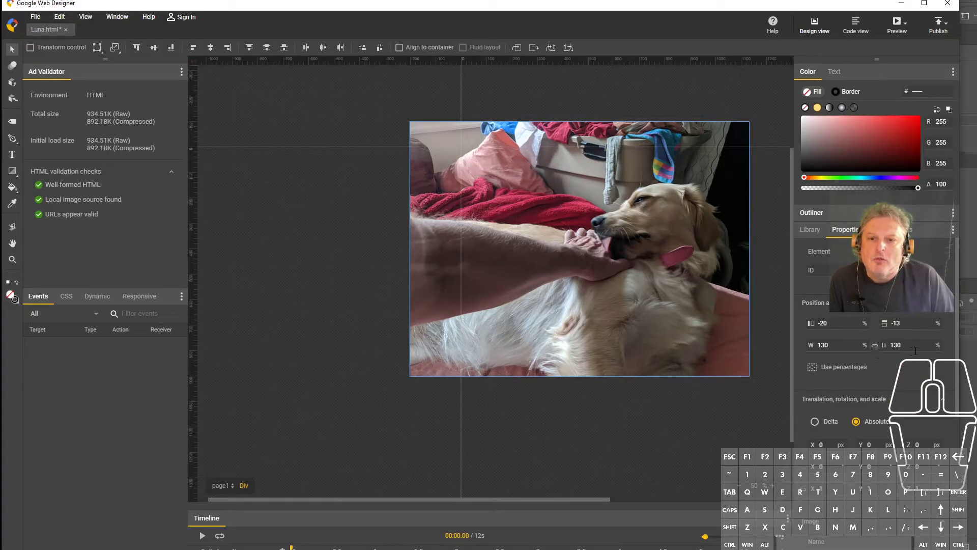
pyautogui.moveTo(857, 345); pyautogui.dragTo(861, 360)
pyautogui.moveTo(595, 236); pyautogui.dragTo(659, 267)
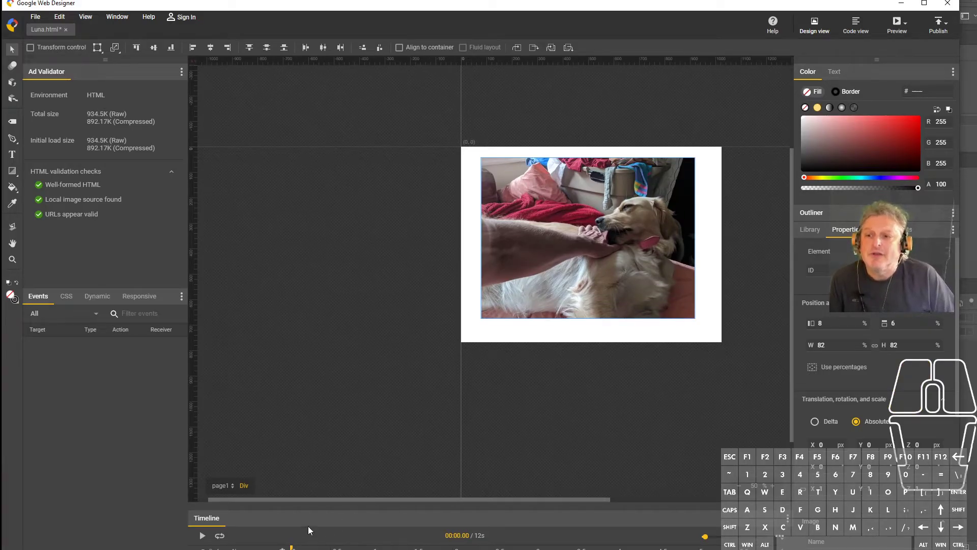
# Try to insert a keyframe for the photo at time 0, and move the playhead to 2 seconds.
pyautogui.click(303, 547)
pyautogui.click(298, 549)
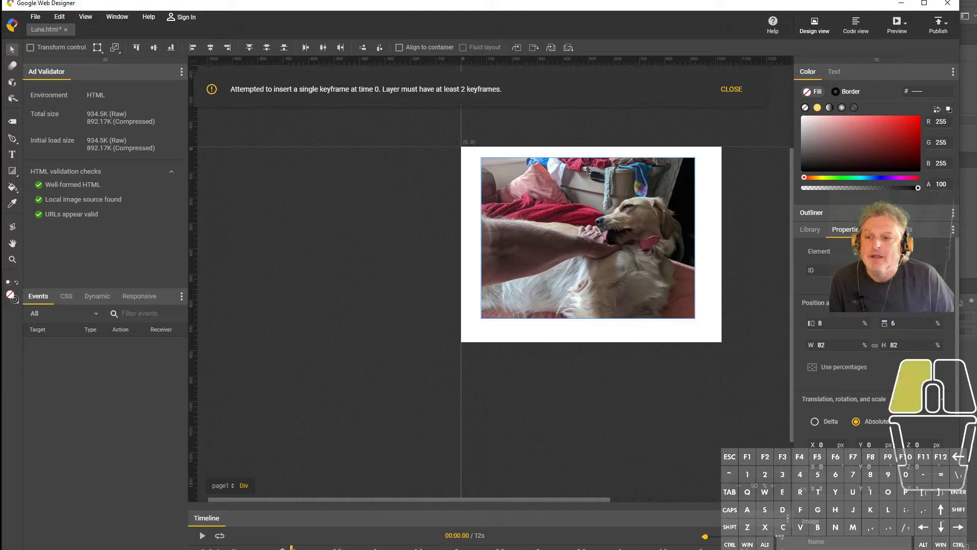
pyautogui.moveTo(297, 548); pyautogui.dragTo(298, 548)
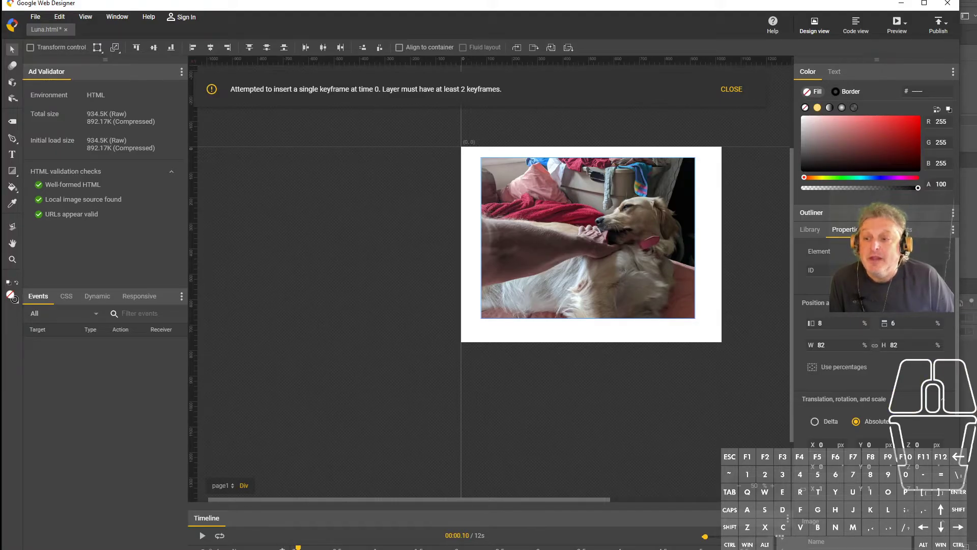
pyautogui.moveTo(298, 548); pyautogui.dragTo(344, 548)
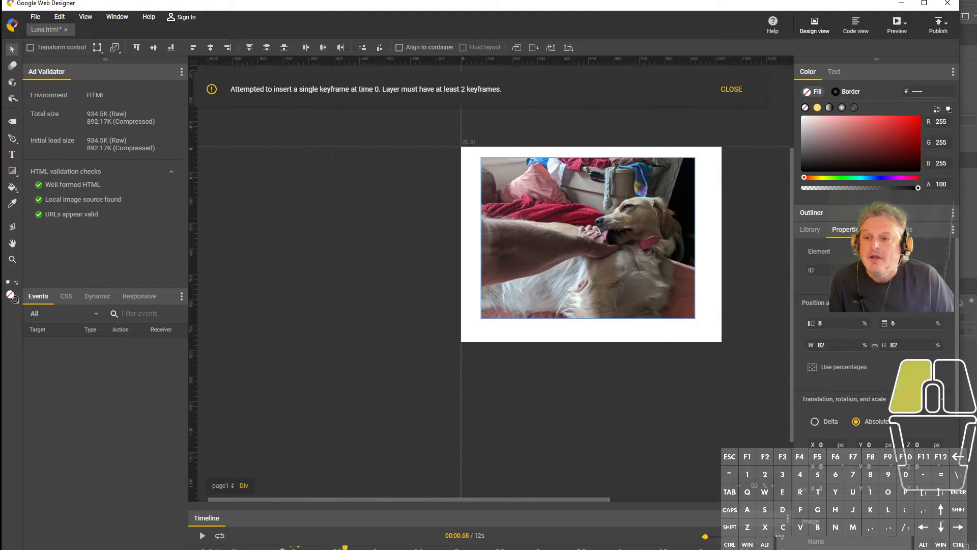
pyautogui.moveTo(452, 547); pyautogui.dragTo(453, 548)
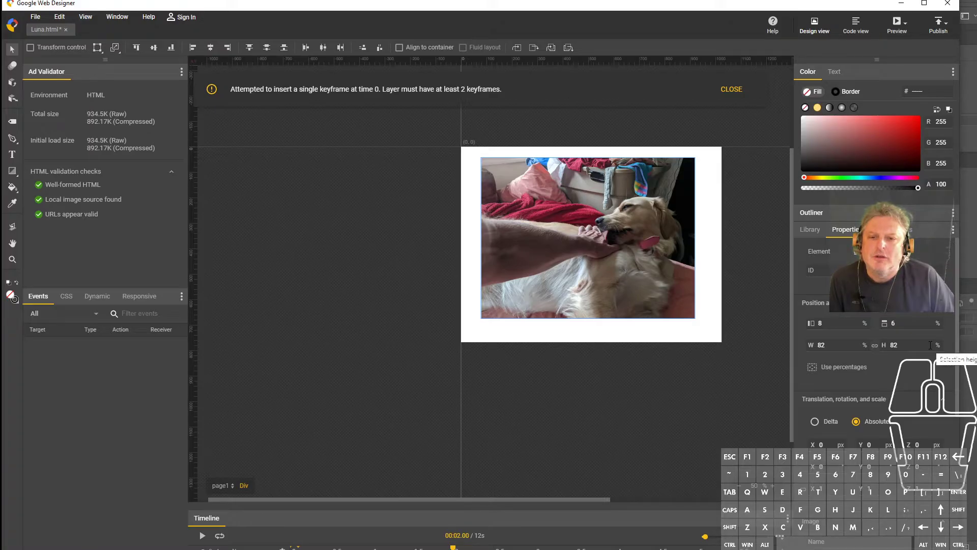
# Enlarge the photo at 2 seconds to 144%, shift it to about X -360, Y -178 px, and return the playhead to the start.
pyautogui.moveTo(907, 348); pyautogui.dragTo(948, 342)
pyautogui.moveTo(666, 310); pyautogui.dragTo(575, 263)
pyautogui.click(453, 546)
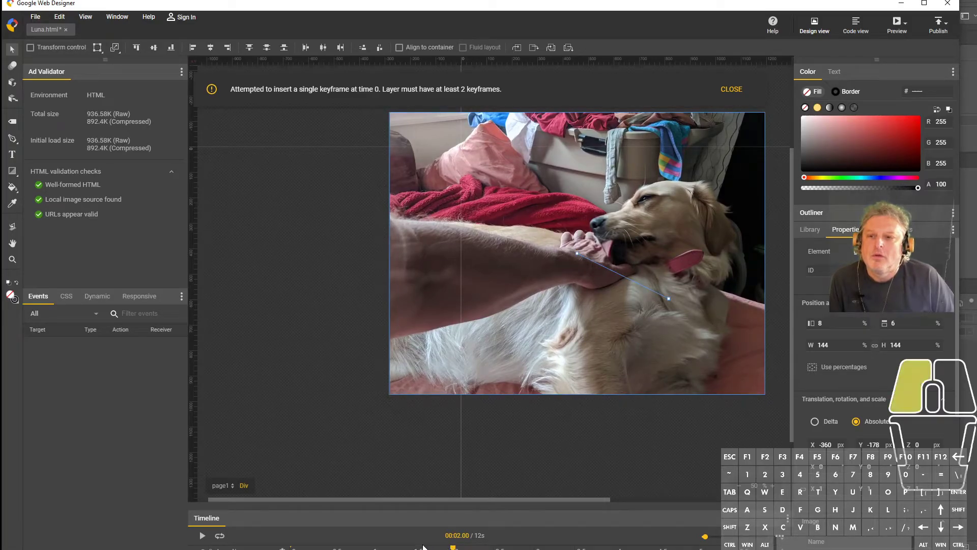
pyautogui.moveTo(453, 546); pyautogui.dragTo(291, 547)
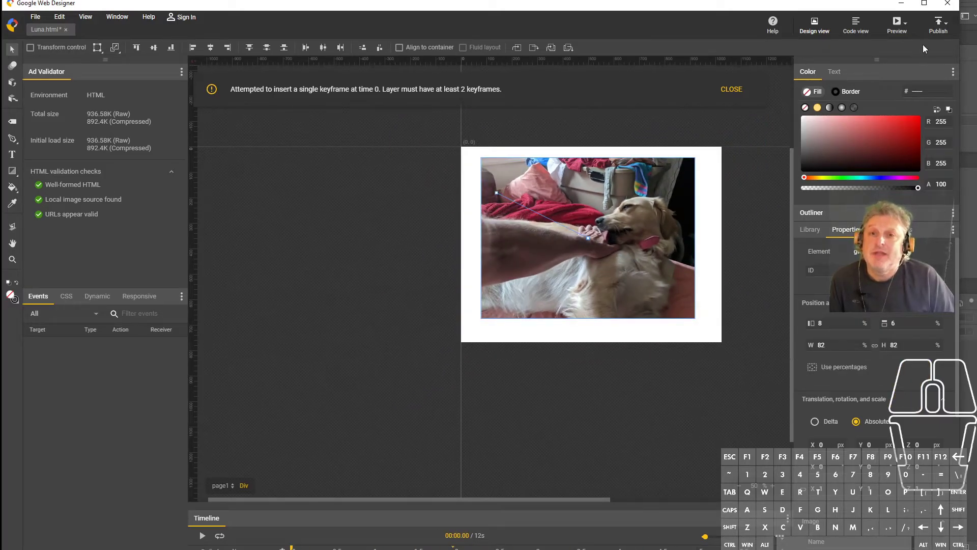
# Preview the photo's zoom animation in Chrome, and close the preview window.
pyautogui.click(900, 31)
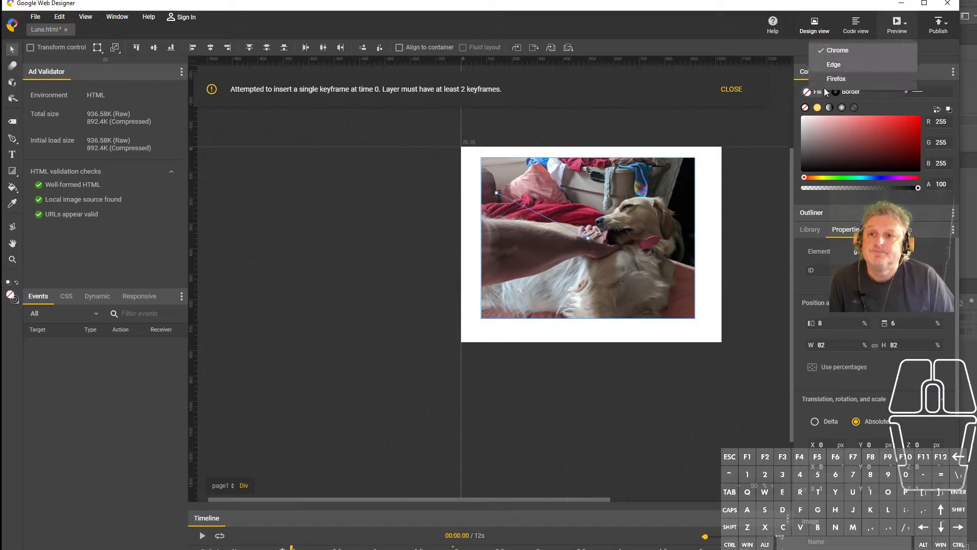
pyautogui.click(897, 26)
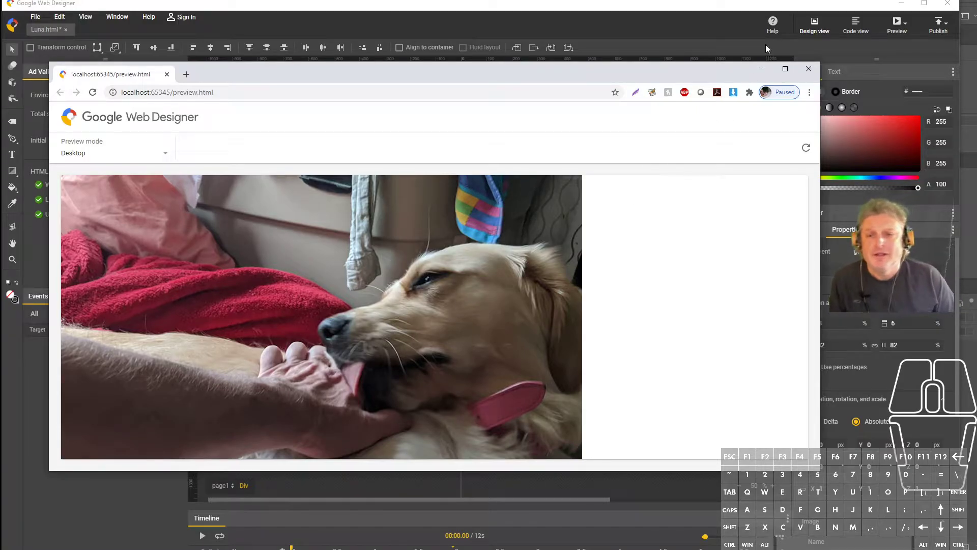
pyautogui.click(809, 70)
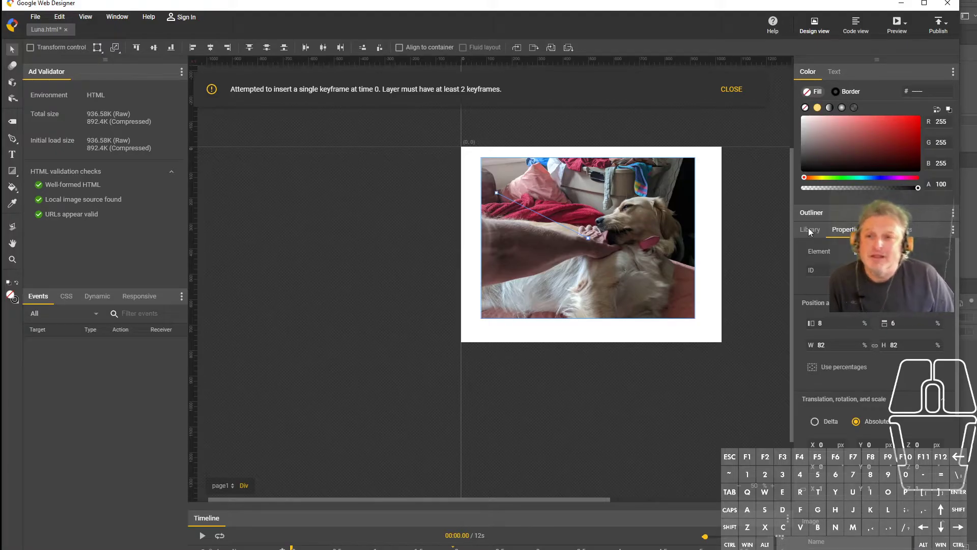
# Minimize the project window to switch to Photoshop, and bring up the Open dialog on the resize folder.
pyautogui.click(903, 4)
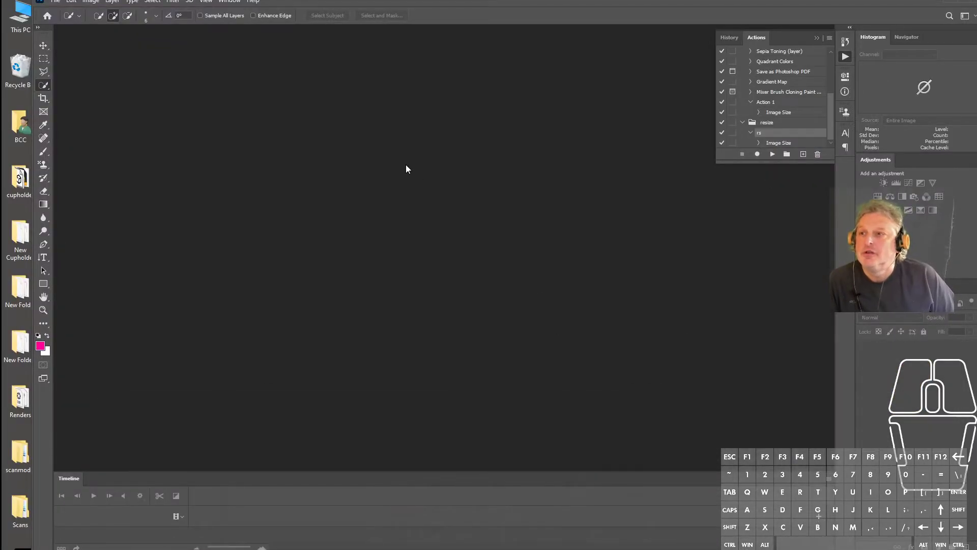
pyautogui.click(55, 2)
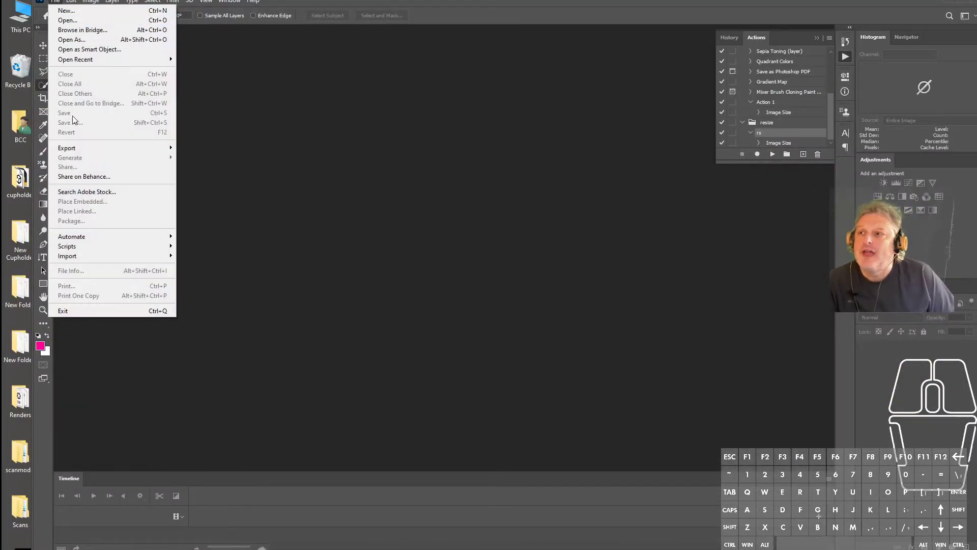
pyautogui.click(97, 21)
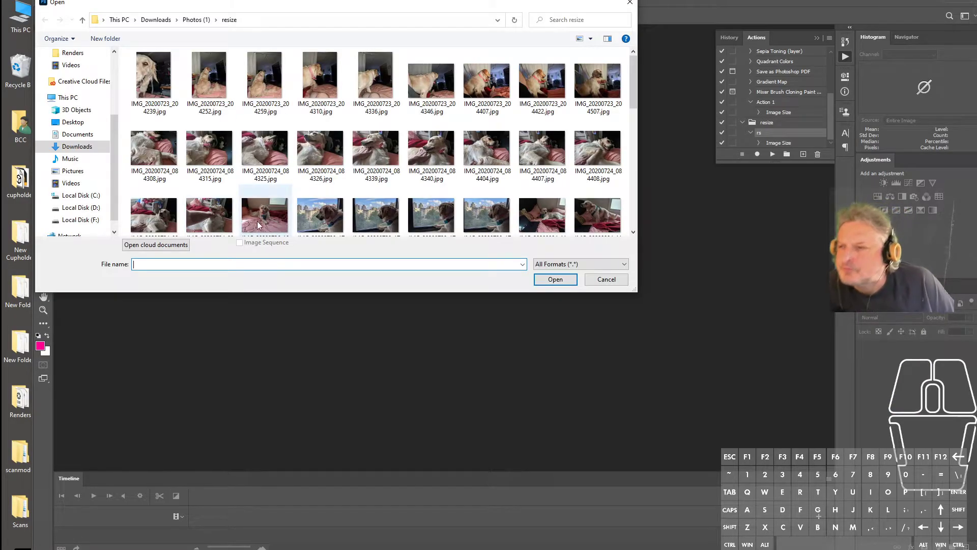
# Open IMG_20200724_084340.jpg from the resize folder and fit the whole photo in the view.
pyautogui.doubleClick(426, 148)
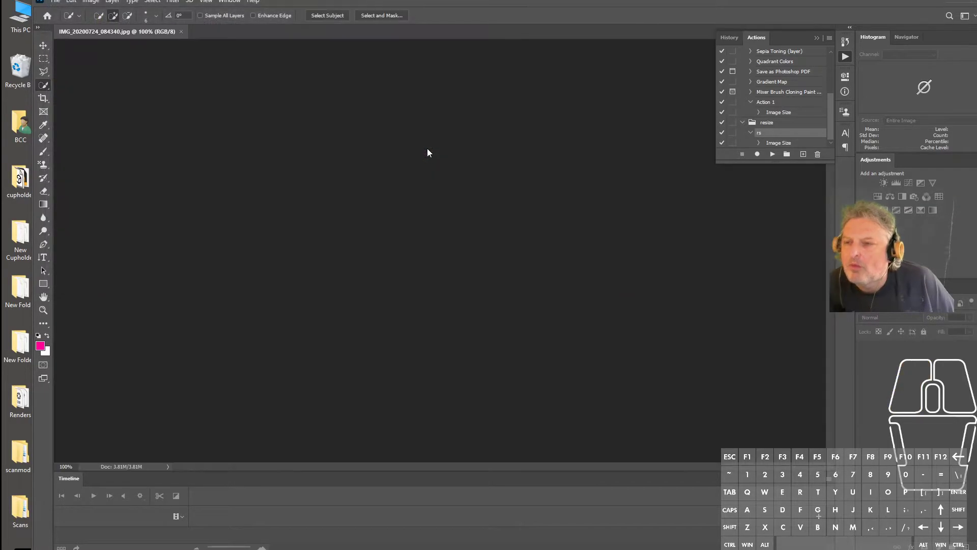
pyautogui.click(206, 2)
pyautogui.click(235, 190)
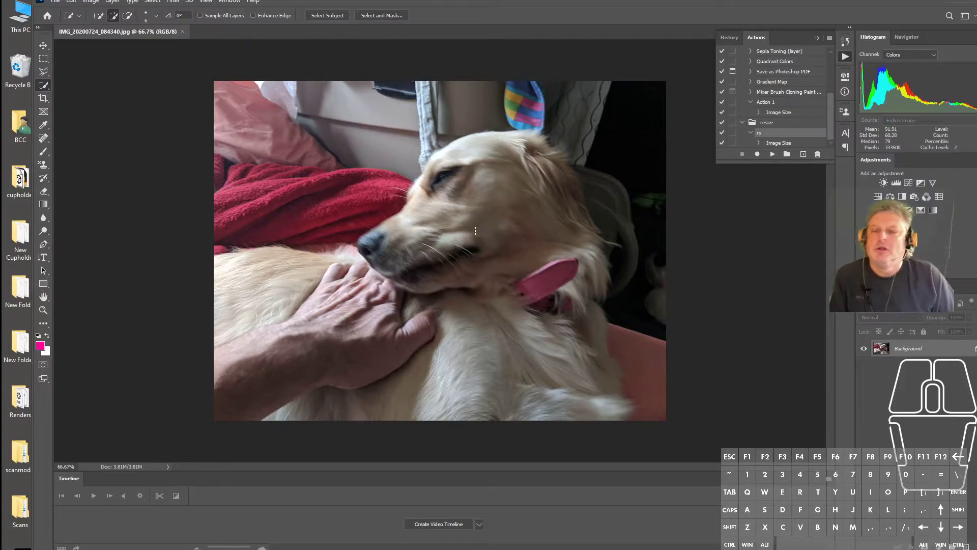
# Convert the locked Background into a regular layer, keeping the name Layer 0 and the default options.
pyautogui.rightClick(950, 354)
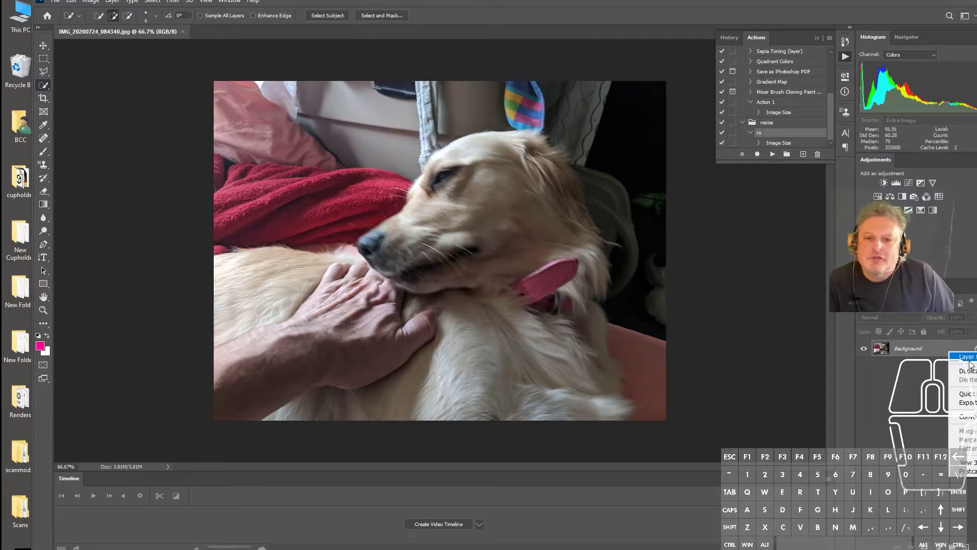
pyautogui.click(964, 356)
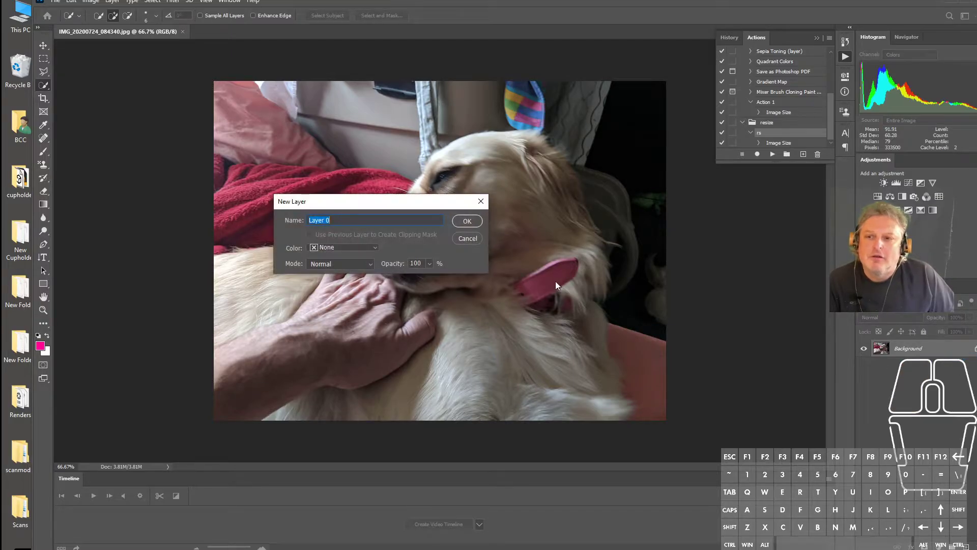
pyautogui.click(465, 222)
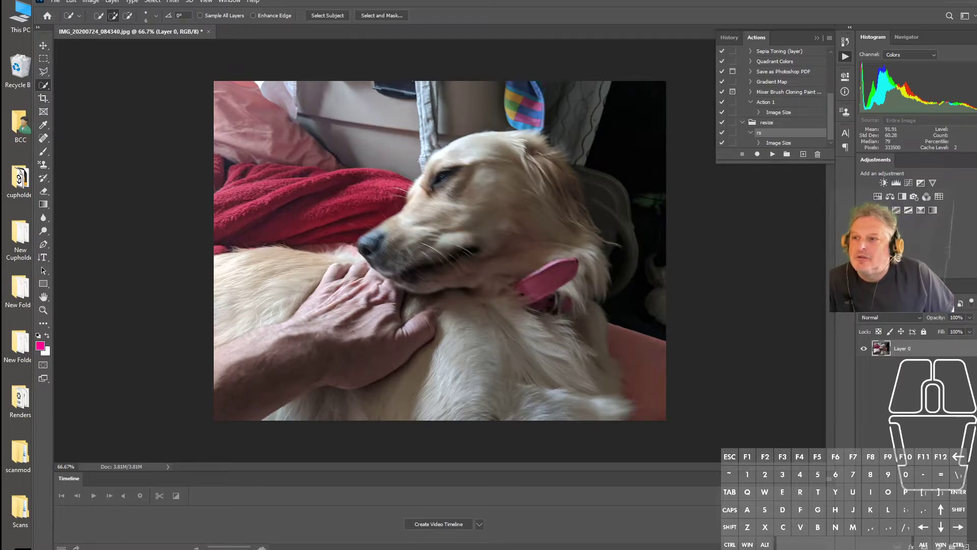
# Paint a quick selection over the dog's back, the hand and the lower chest.
pyautogui.moveTo(233, 283); pyautogui.dragTo(263, 291)
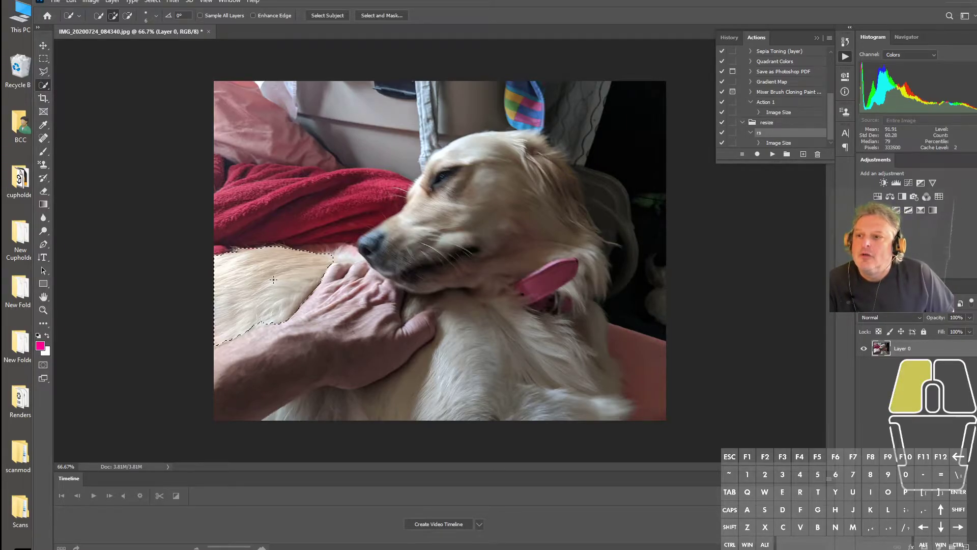
pyautogui.moveTo(365, 320); pyautogui.dragTo(311, 362)
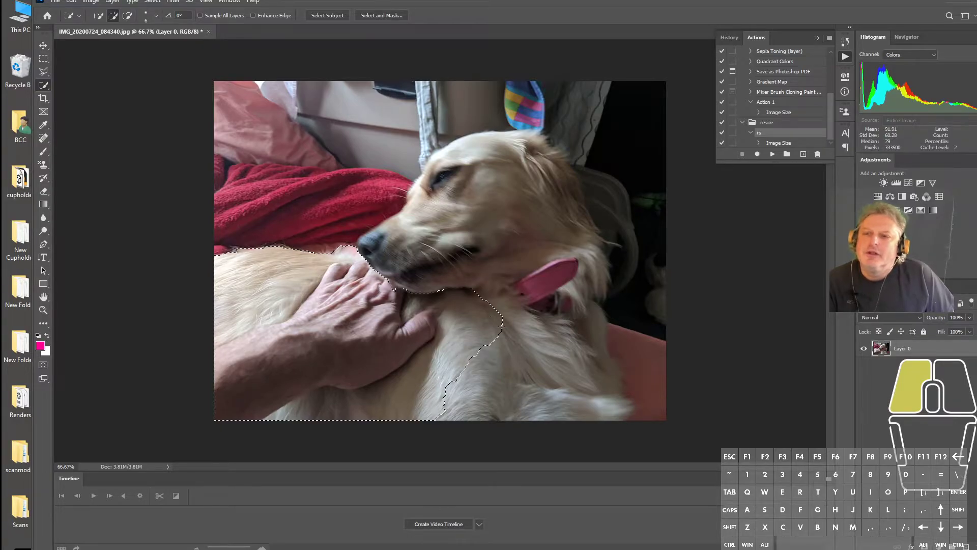
pyautogui.moveTo(502, 331); pyautogui.dragTo(529, 346)
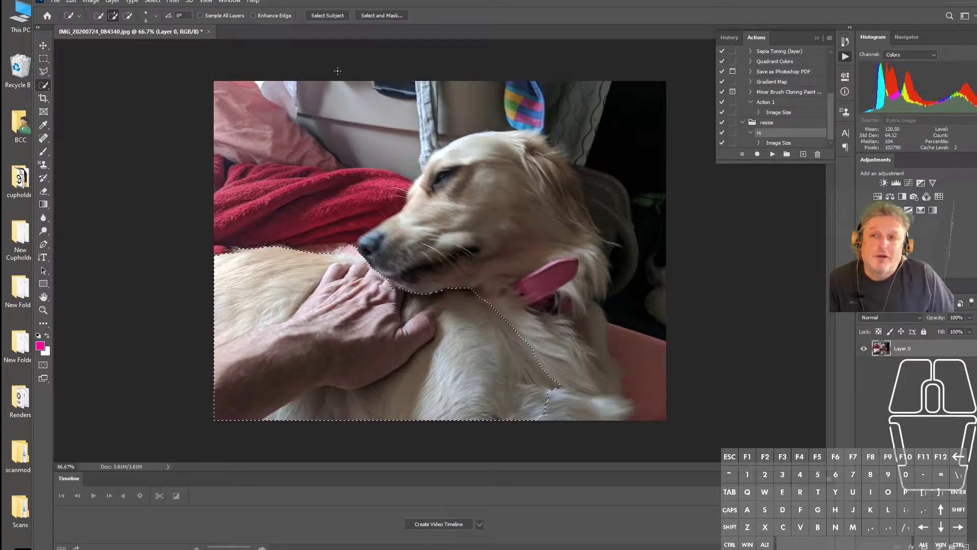
# Run Select Subject on the dog and extend the selection over its back, the hand and the lower body.
pyautogui.click(328, 15)
pyautogui.click(452, 207)
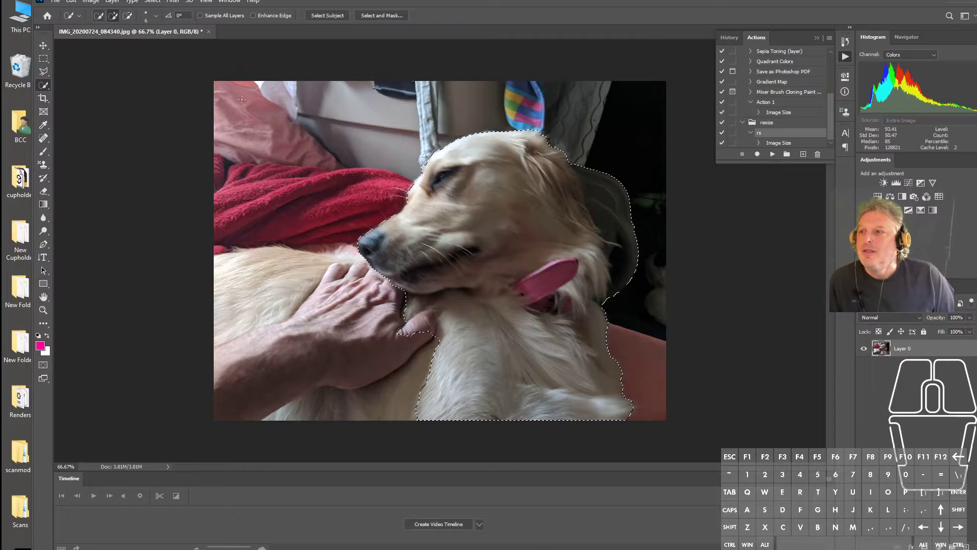
pyautogui.moveTo(394, 294)
pyautogui.mouseDown()
pyautogui.moveTo(278, 297)
pyautogui.moveTo(267, 308)
pyautogui.mouseUp()
pyautogui.moveTo(359, 328); pyautogui.dragTo(310, 355)
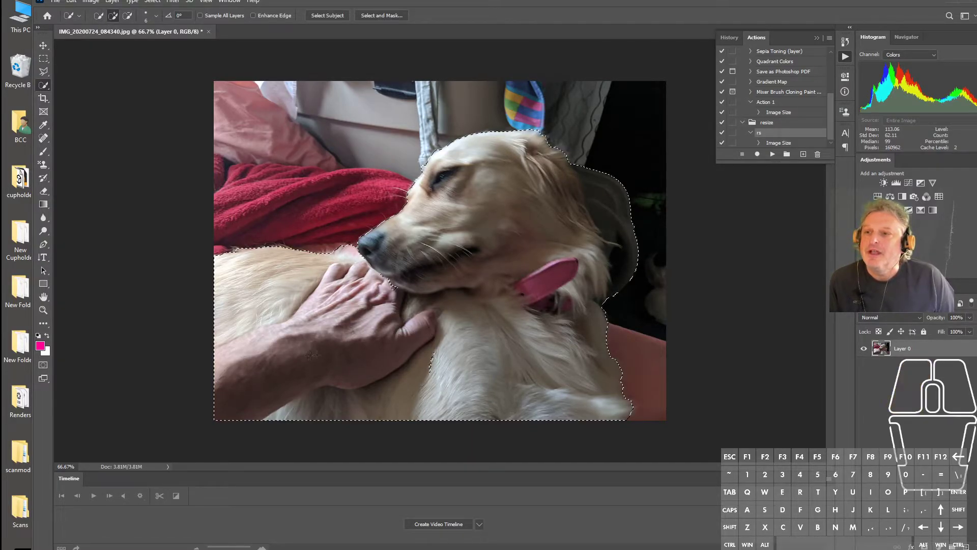
pyautogui.moveTo(398, 294); pyautogui.dragTo(392, 283)
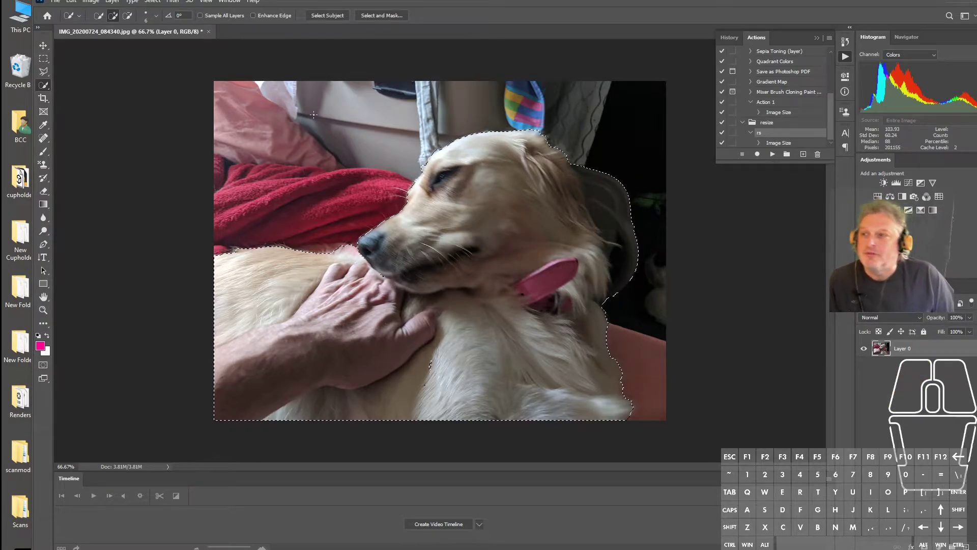
# Subtract the dark area behind the dog's head from the selection, undo the stroke cutting into the ear, and add the missed spot beside the hand.
pyautogui.click(129, 18)
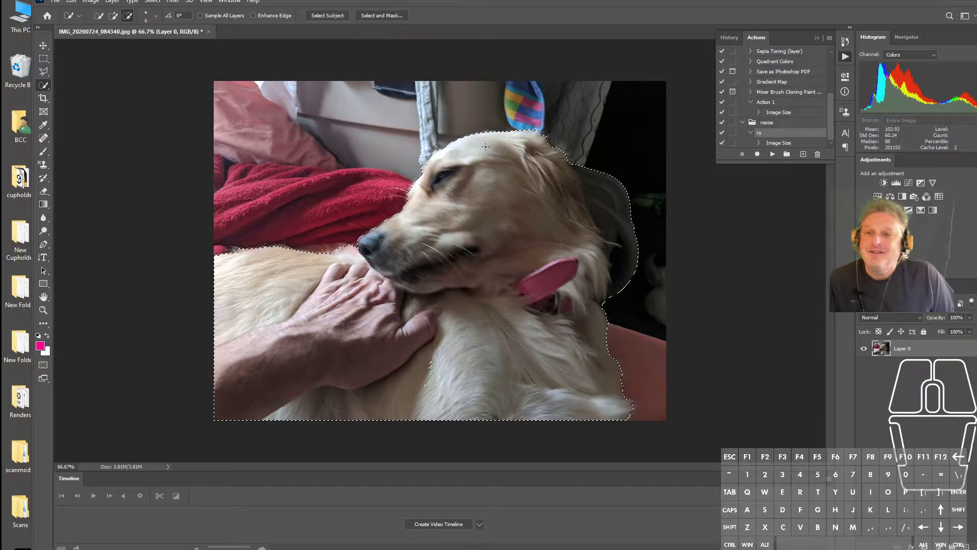
pyautogui.moveTo(622, 183)
pyautogui.mouseDown()
pyautogui.moveTo(595, 171)
pyautogui.moveTo(630, 200)
pyautogui.mouseUp()
pyautogui.moveTo(637, 258); pyautogui.dragTo(631, 254)
pyautogui.moveTo(550, 153)
pyautogui.mouseDown()
pyautogui.moveTo(570, 173)
pyautogui.moveTo(590, 164)
pyautogui.mouseUp()
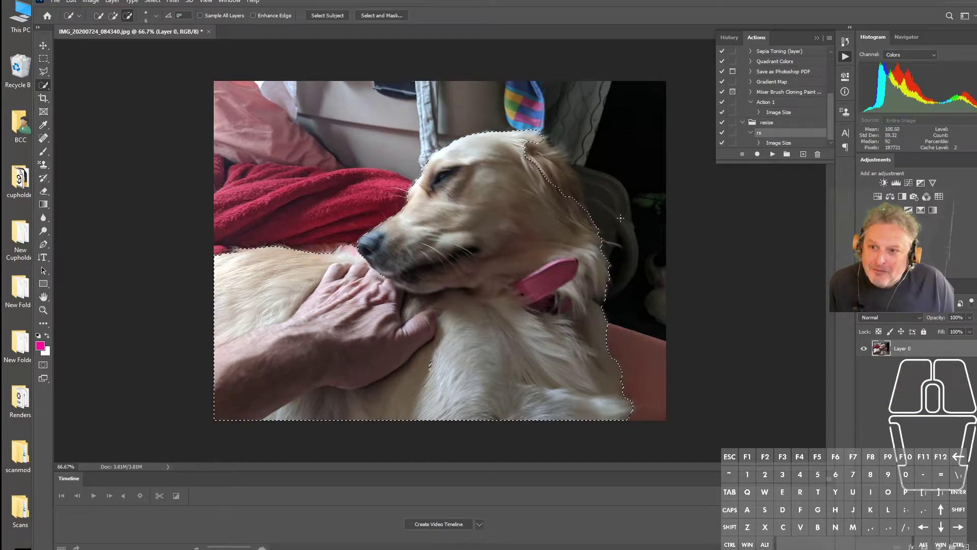
pyautogui.hotkey('ctrl', 'z')
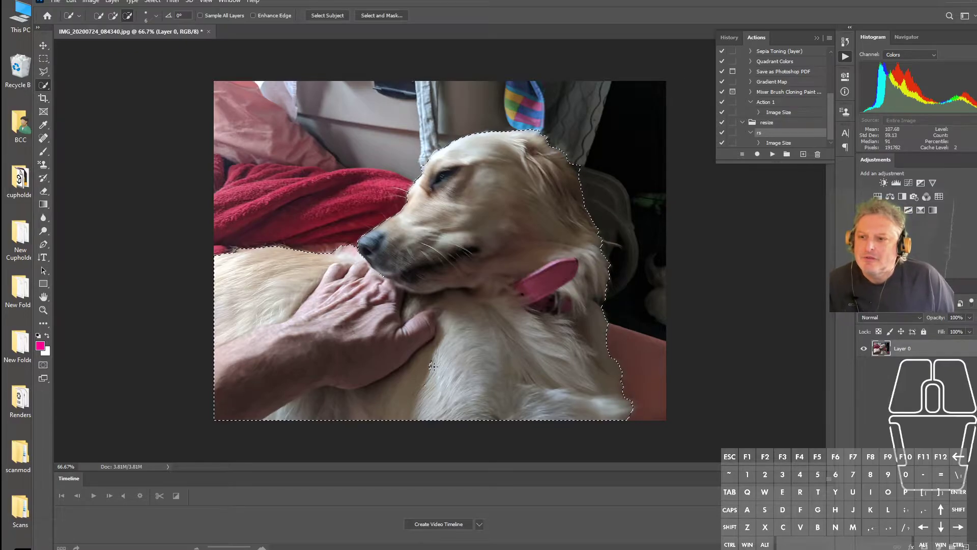
pyautogui.click(112, 17)
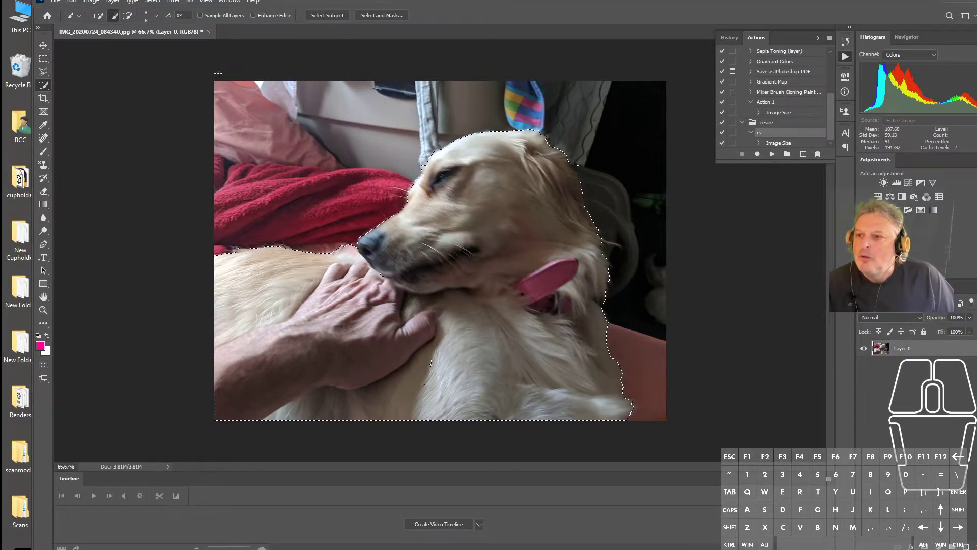
pyautogui.moveTo(437, 370)
pyautogui.mouseDown()
pyautogui.moveTo(412, 353)
pyautogui.moveTo(431, 330)
pyautogui.moveTo(419, 254)
pyautogui.mouseUp()
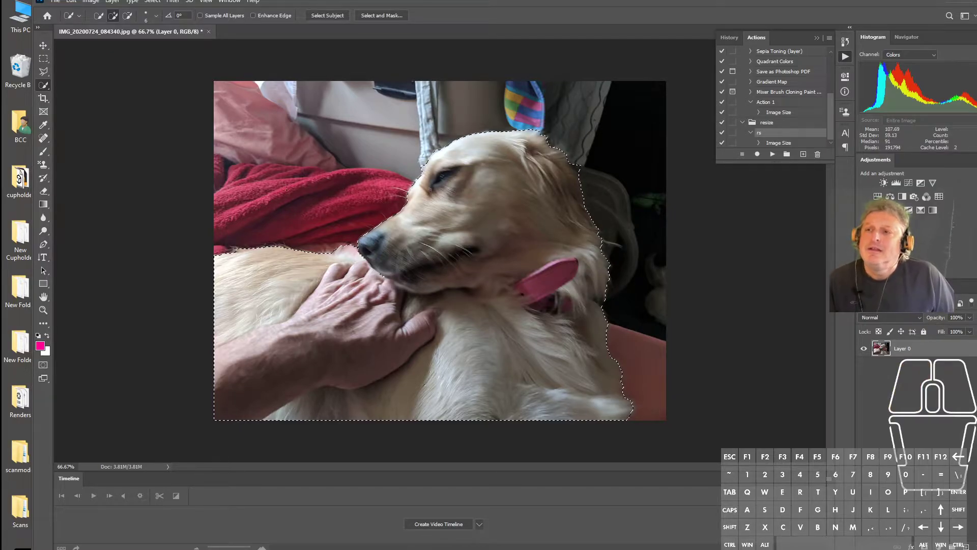
# Copy the selected dog and hand, paste them onto a new layer, and check the cutout by hiding and reshowing Layer 0.
pyautogui.click(72, 3)
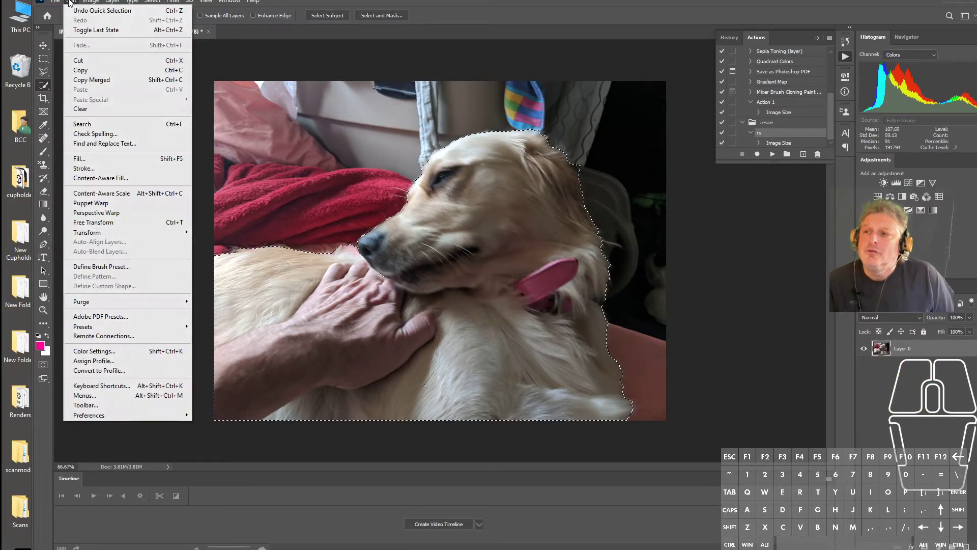
pyautogui.click(91, 70)
pyautogui.click(74, 4)
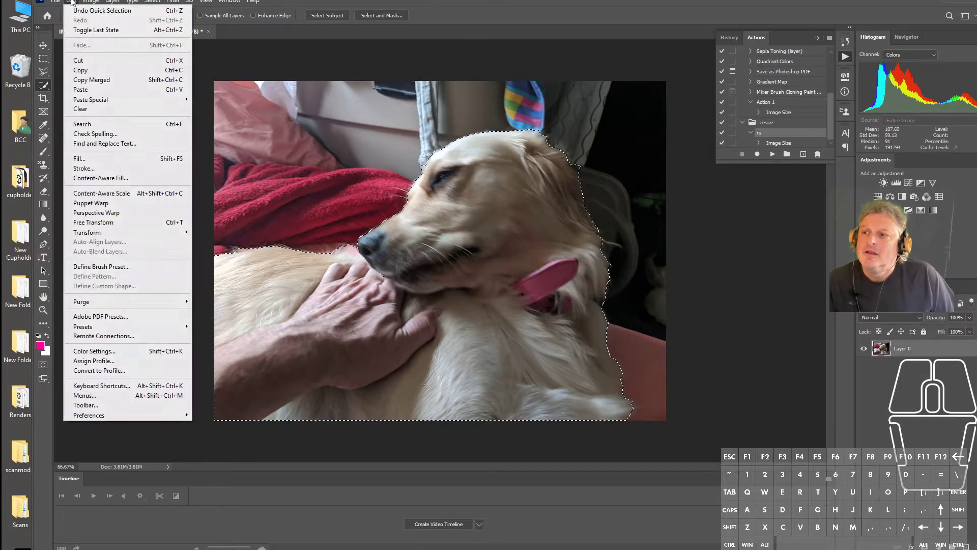
pyautogui.click(103, 90)
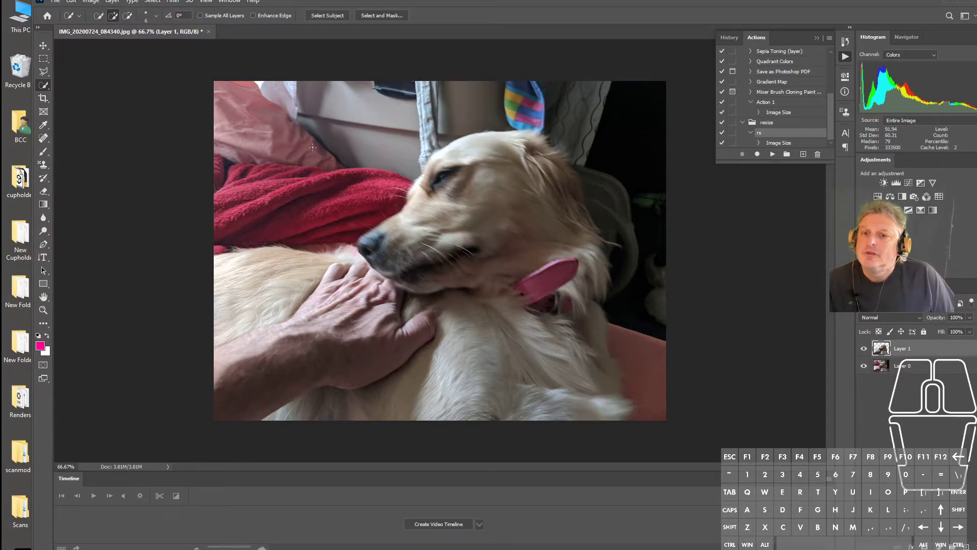
pyautogui.click(864, 365)
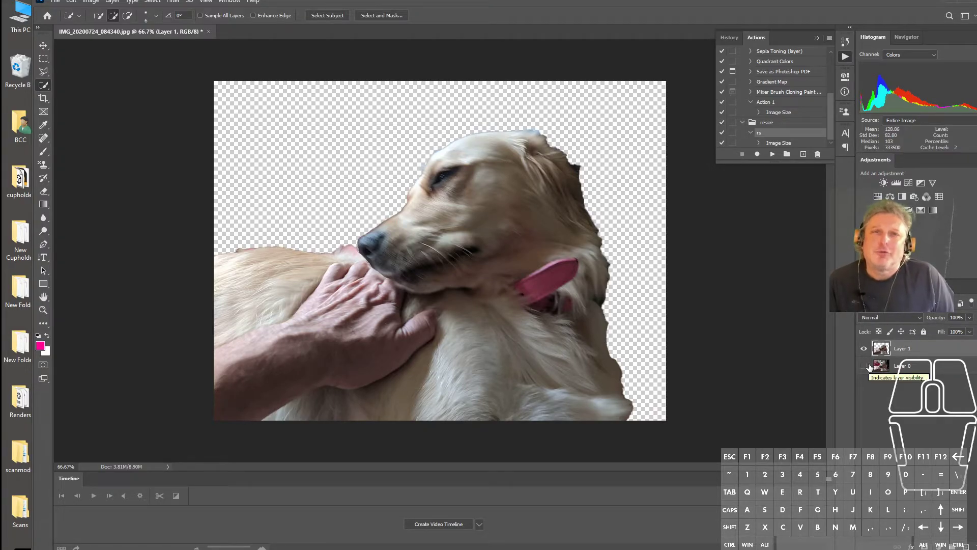
pyautogui.click(868, 365)
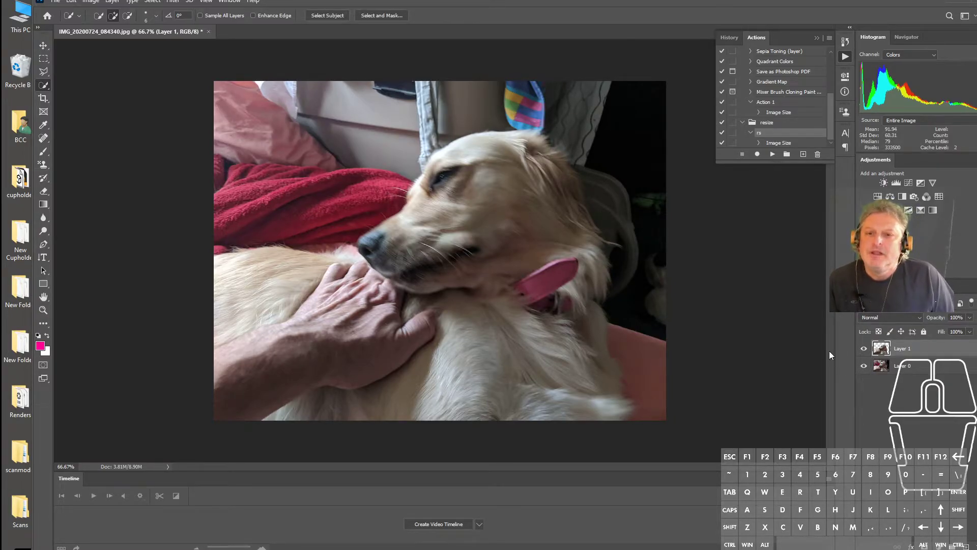
# Quick-export Layer 1 as a PNG named IMG_20200724_084340Alpha in the resize folder.
pyautogui.click(910, 354)
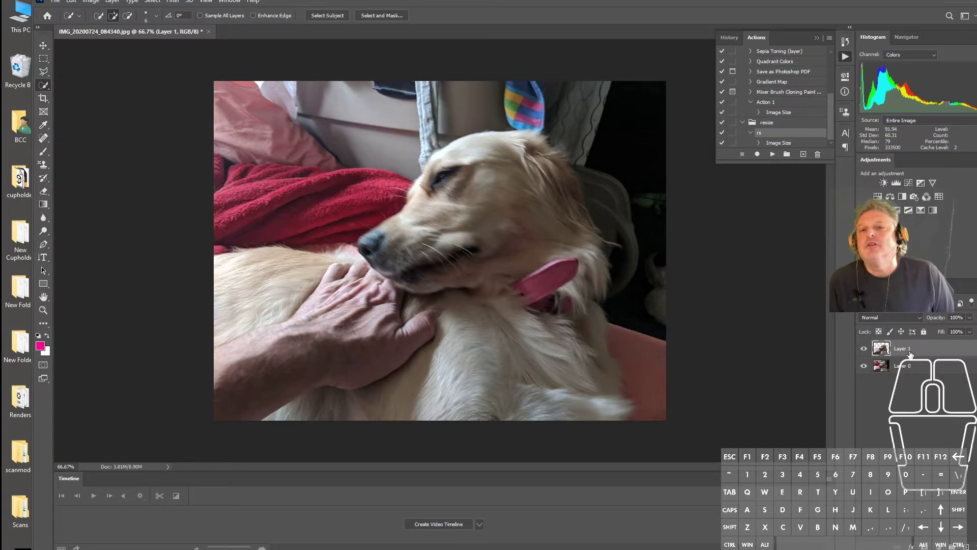
pyautogui.rightClick(910, 354)
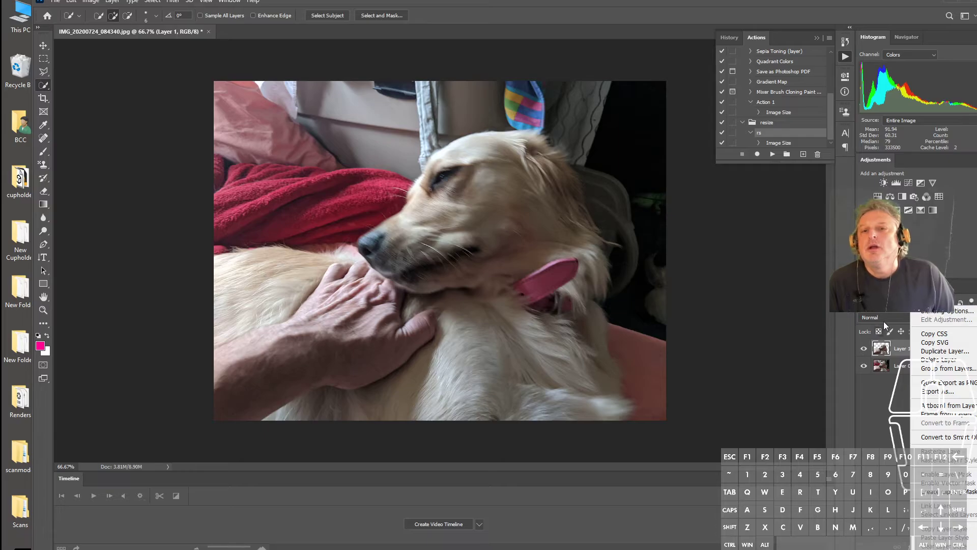
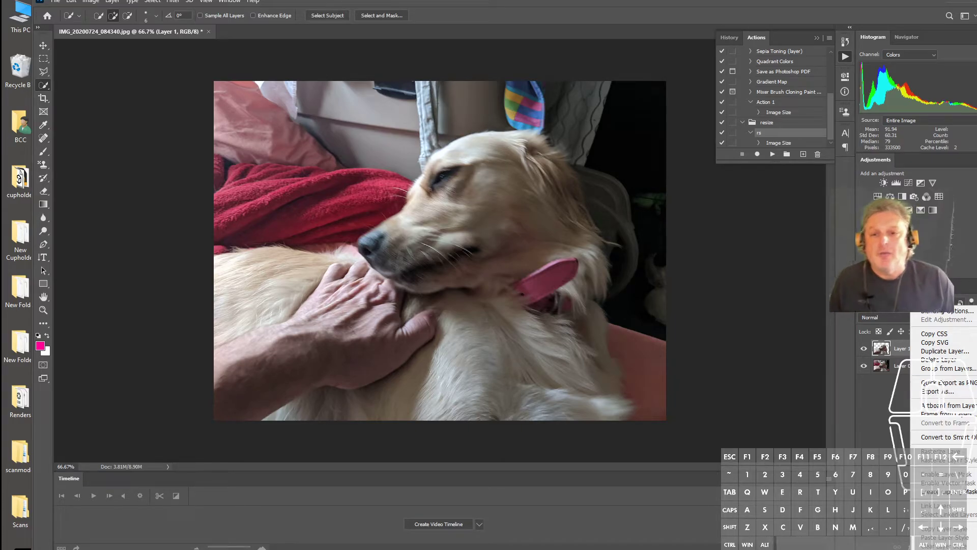
pyautogui.click(942, 383)
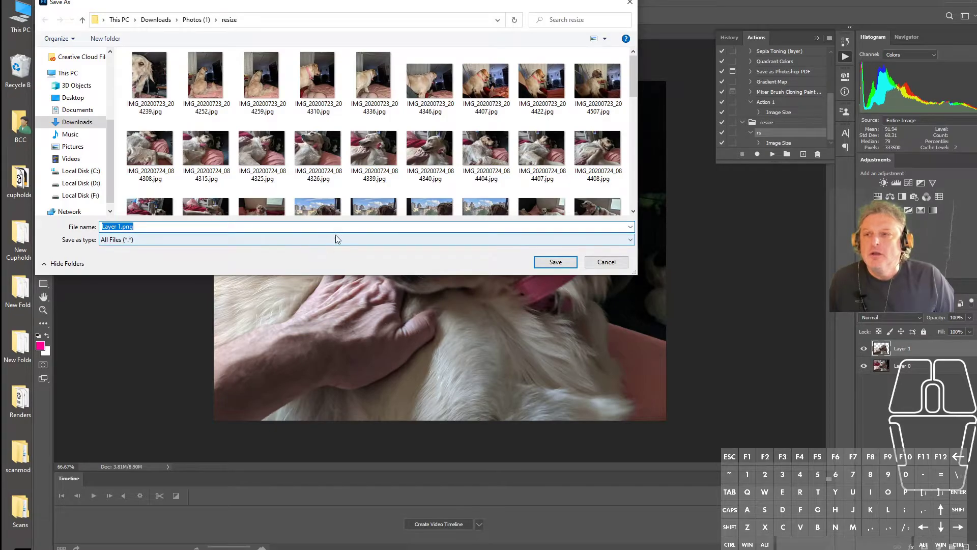
pyautogui.moveTo(389, 10); pyautogui.dragTo(575, 221)
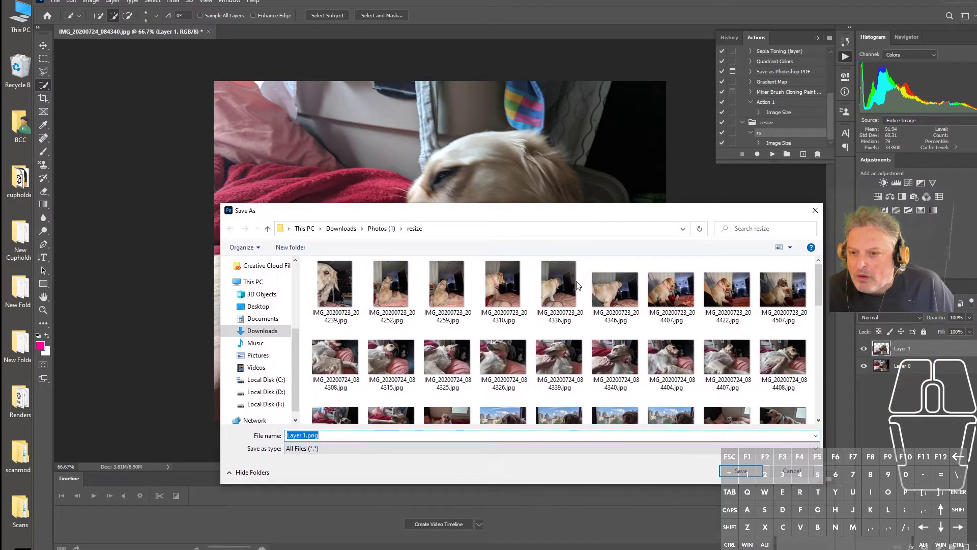
pyautogui.click(601, 374)
pyautogui.click(380, 436)
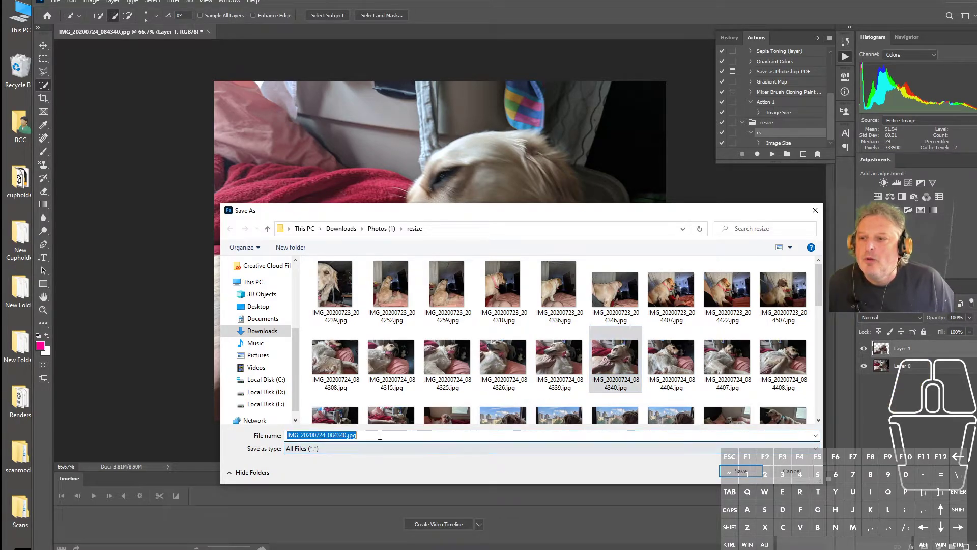
pyautogui.click(390, 436)
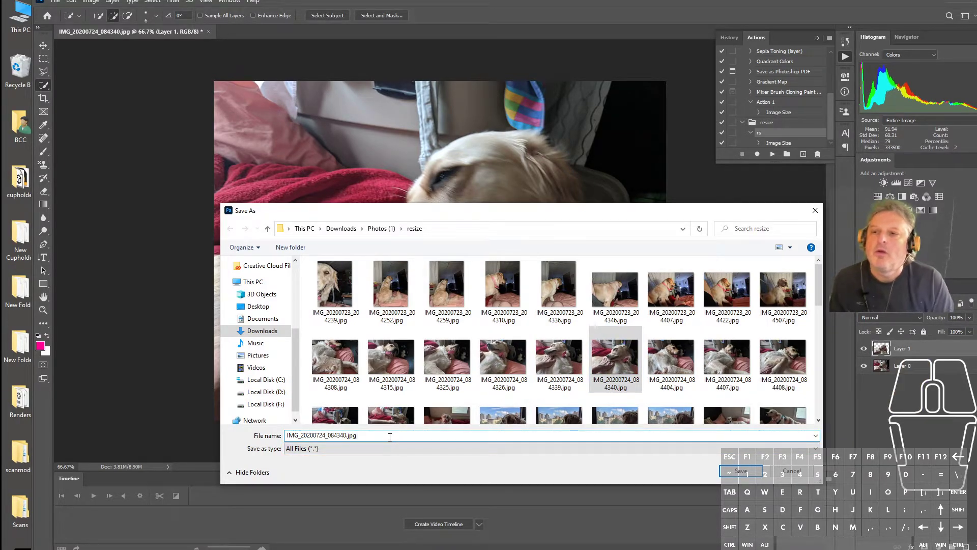
pyautogui.press('BackSpace')
pyautogui.press('BackSpace')
pyautogui.press('BackSpace')
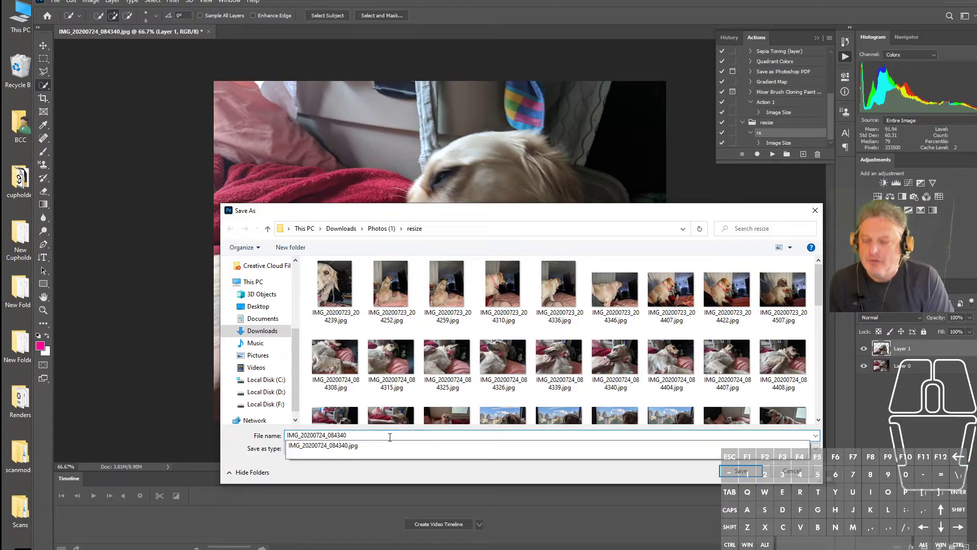
pyautogui.write('Alpha')
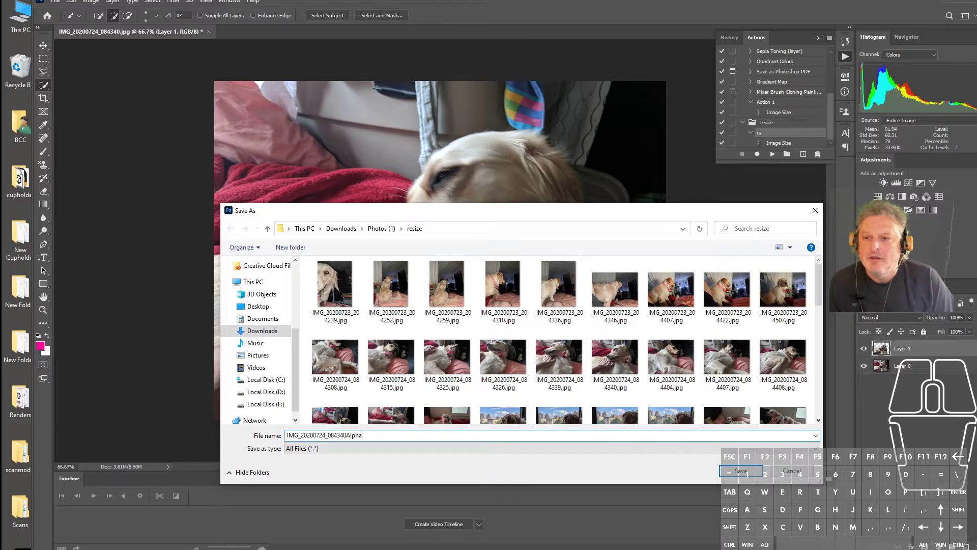
pyautogui.click(743, 471)
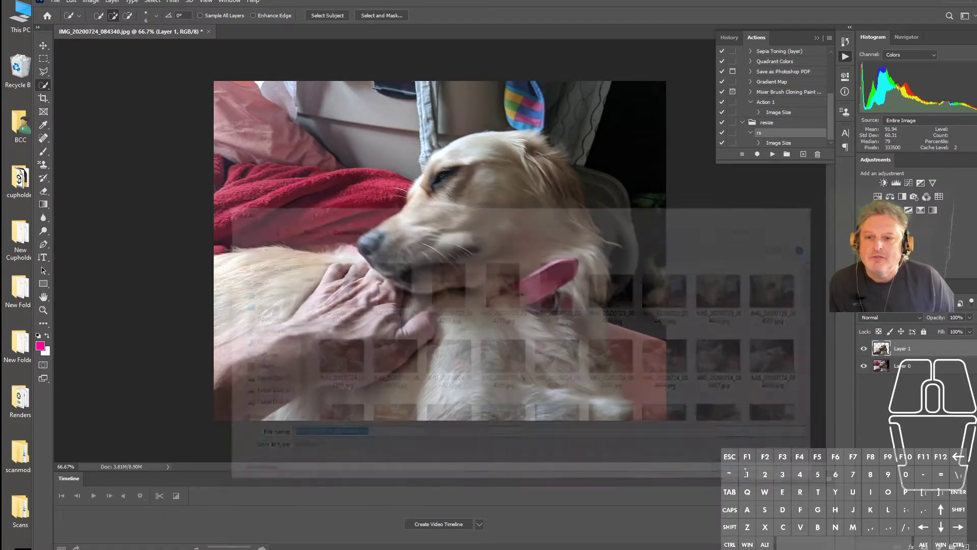
# Clear Photoshop from view, close the 3Dconnexion Home window, and open the Downloads folder in File Explorer.
pyautogui.click(951, 3)
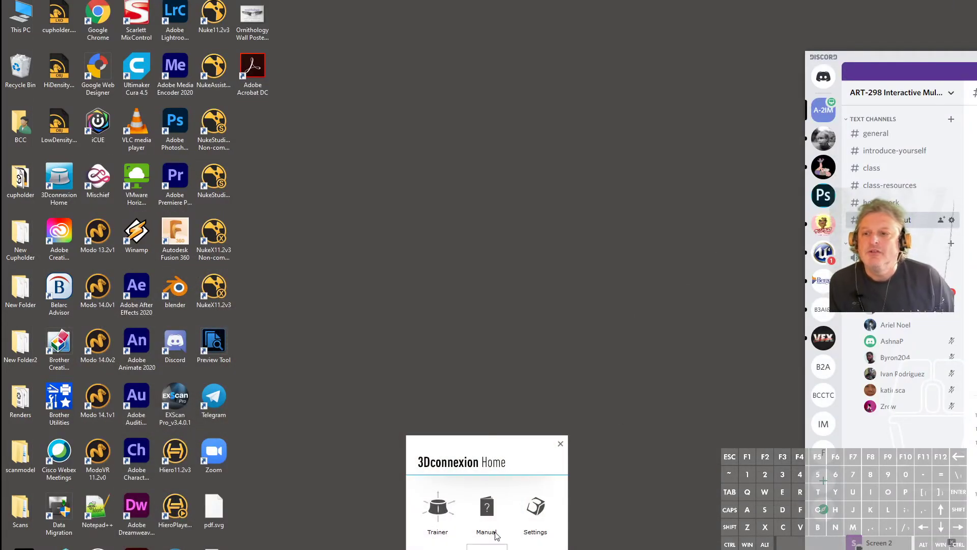
pyautogui.click(561, 444)
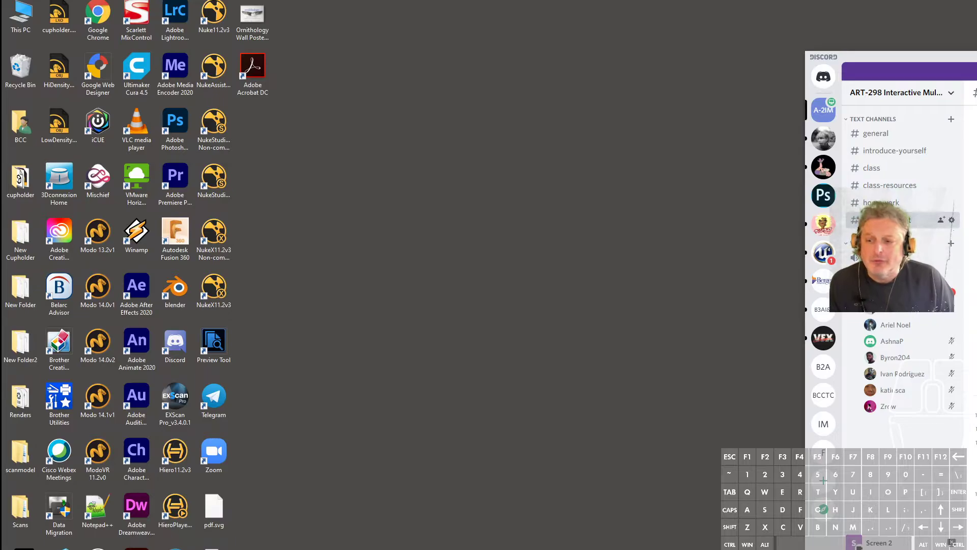
pyautogui.press('super+e')
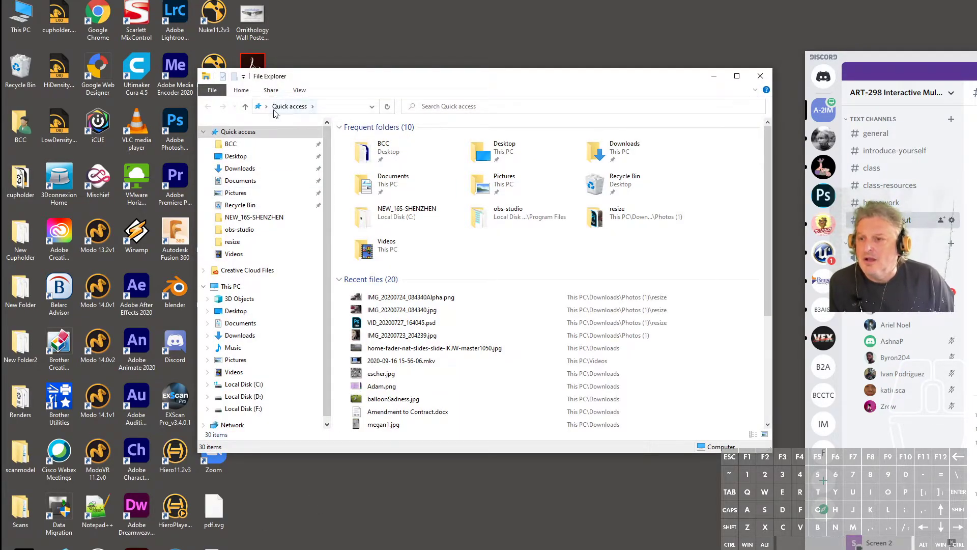
pyautogui.click(259, 168)
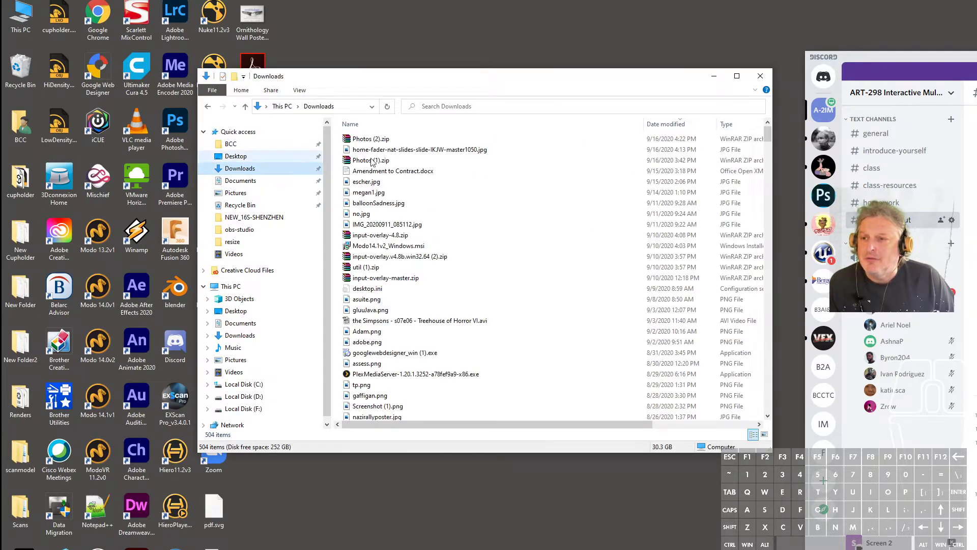
# Open the resize folder inside Photos (1) and look through its files for the exported alpha PNG.
pyautogui.scroll(-20, 516, 243)
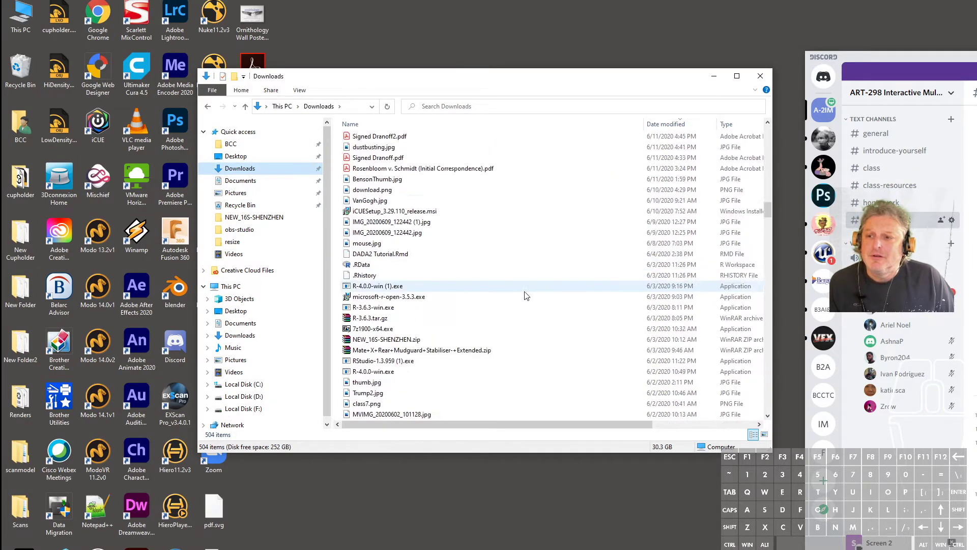
pyautogui.scroll(-15, 522, 326)
pyautogui.moveTo(770, 278); pyautogui.dragTo(772, 418)
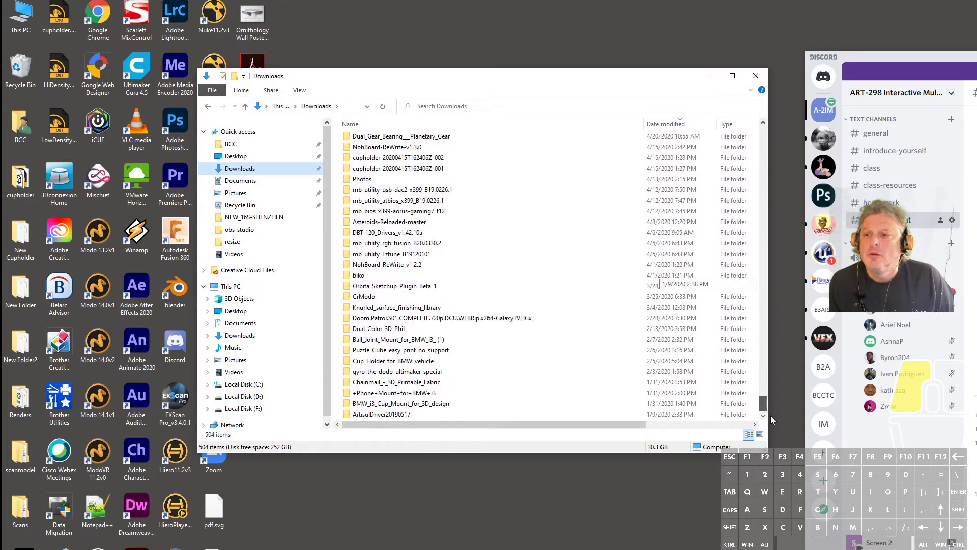
pyautogui.scroll(10, 504, 354)
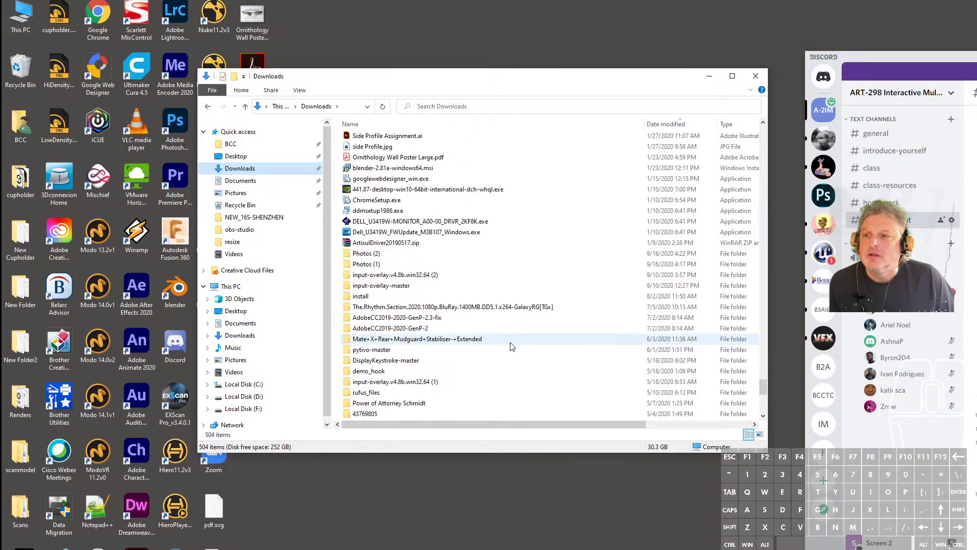
pyautogui.doubleClick(369, 265)
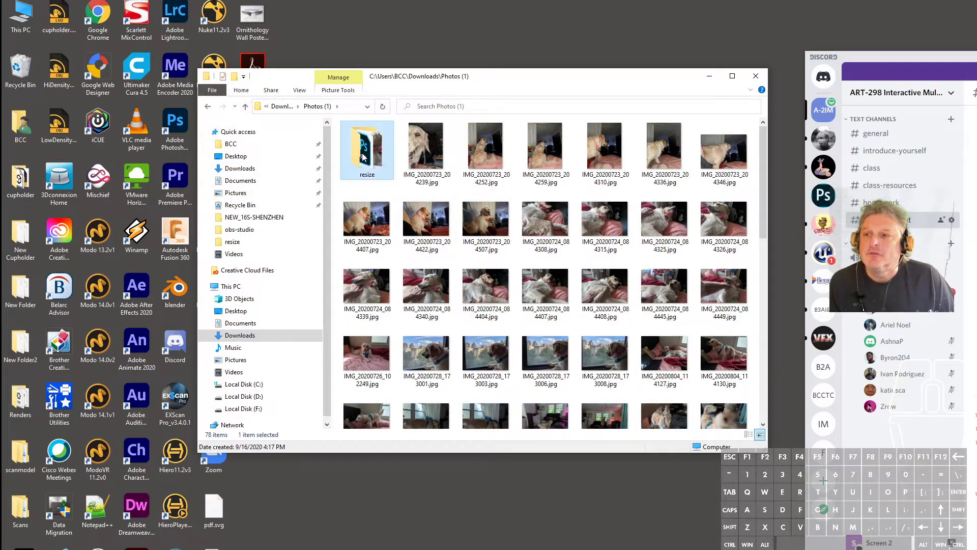
pyautogui.doubleClick(366, 155)
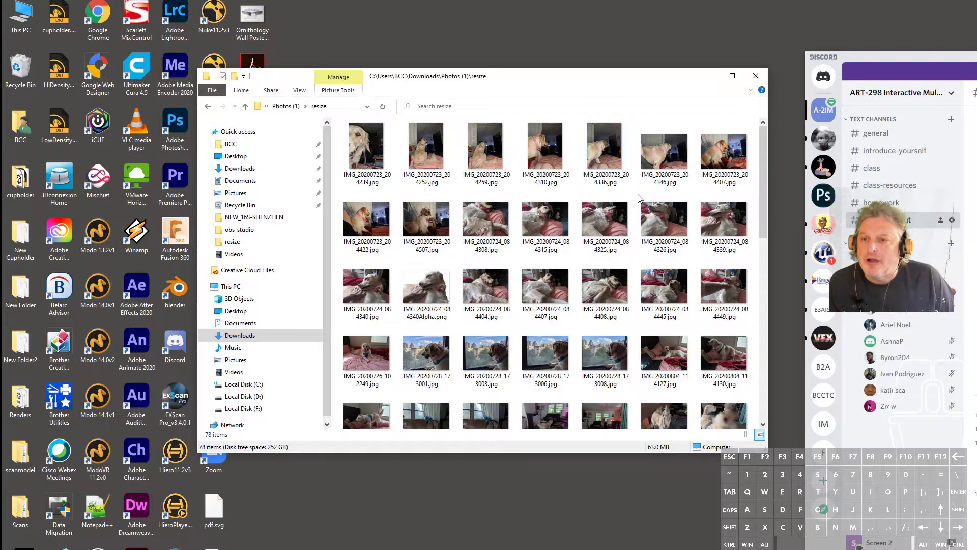
pyautogui.scroll(-10, 664, 255)
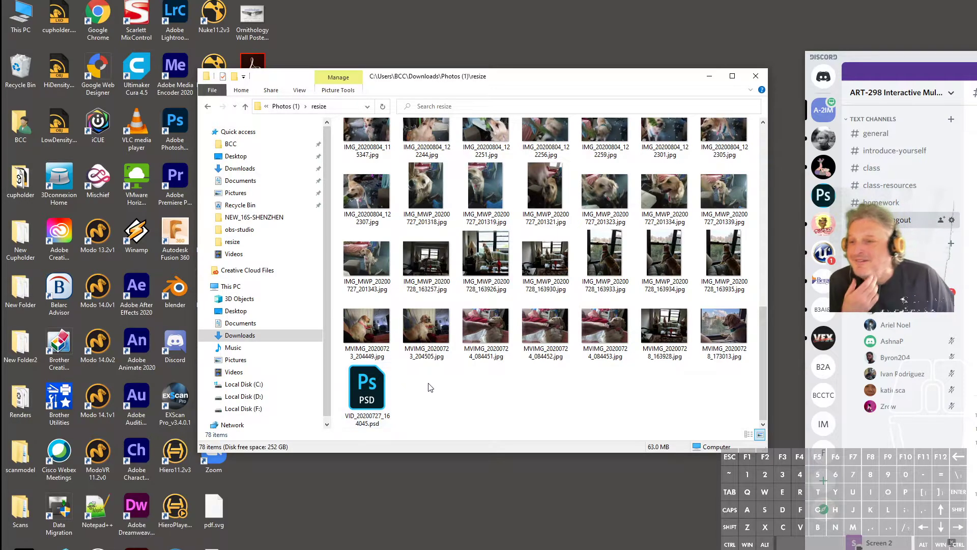
pyautogui.scroll(5, 524, 364)
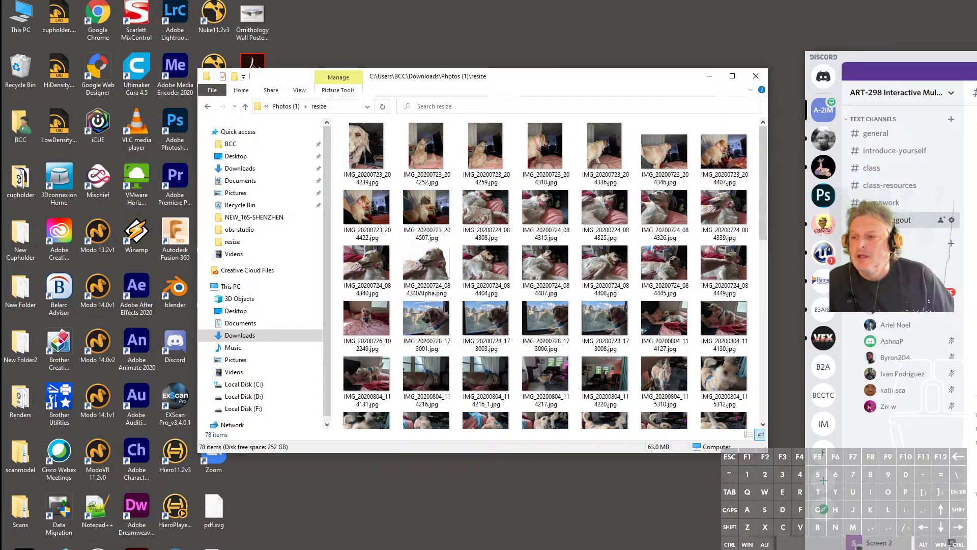
# Switch to Google Web Designer and duplicate the dog image layer in Luna.html.
pyautogui.hotkey('alt', 'Tab')
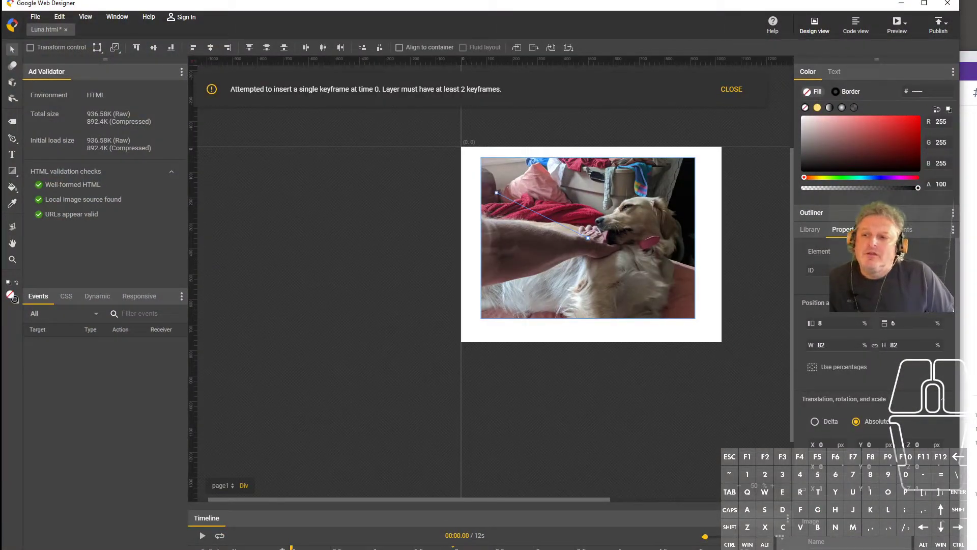
pyautogui.rightClick(244, 404)
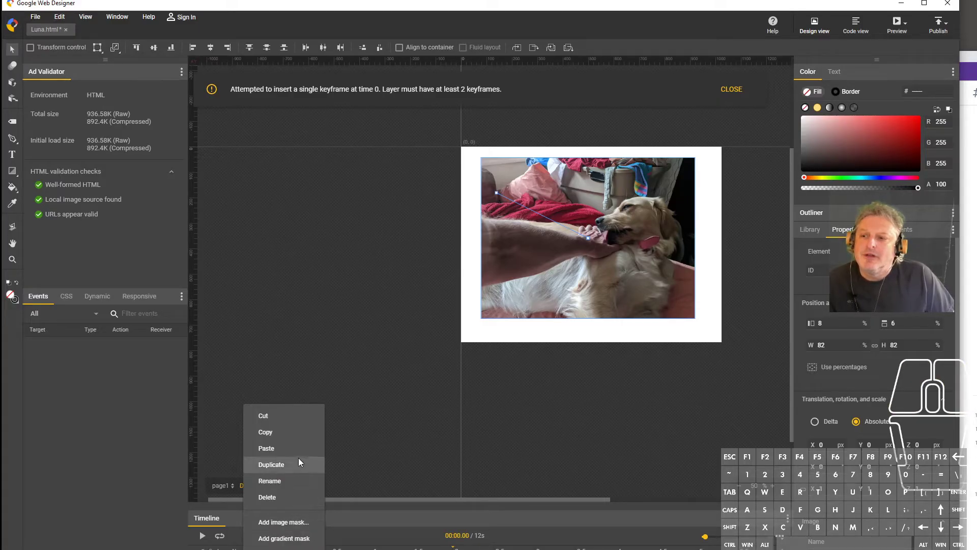
pyautogui.click(292, 471)
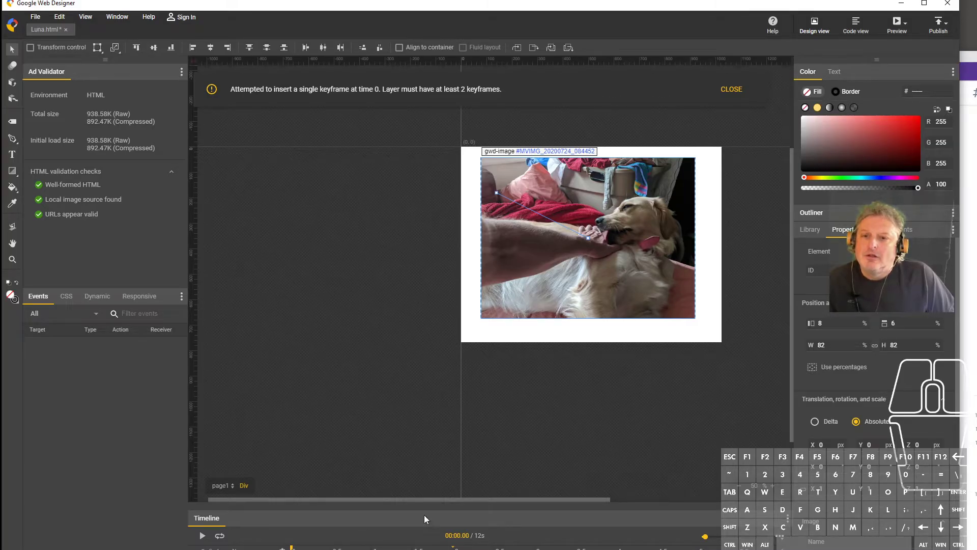
# Replace the selected image's source with IMG_20200724_084340Alpha.png from the resize folder.
pyautogui.scroll(-6, 872, 356)
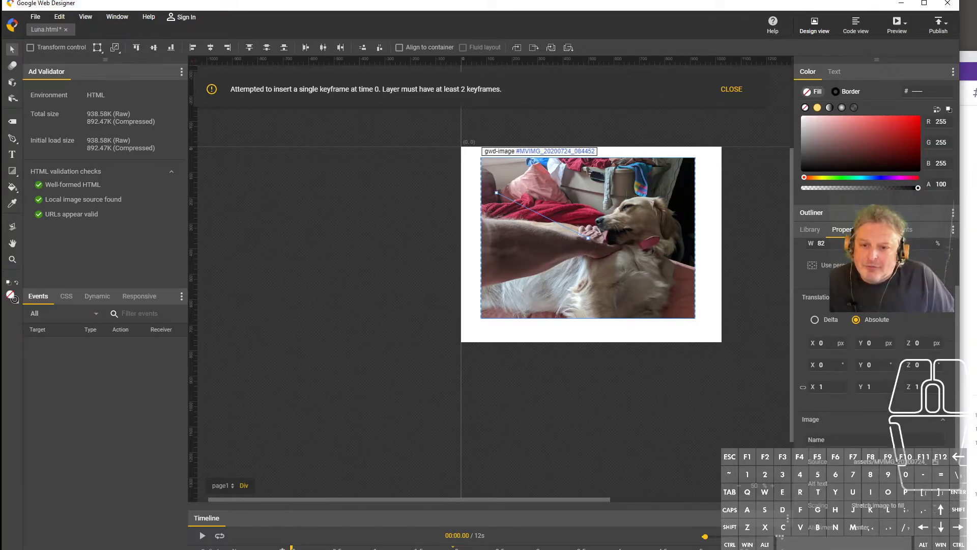
pyautogui.click(934, 312)
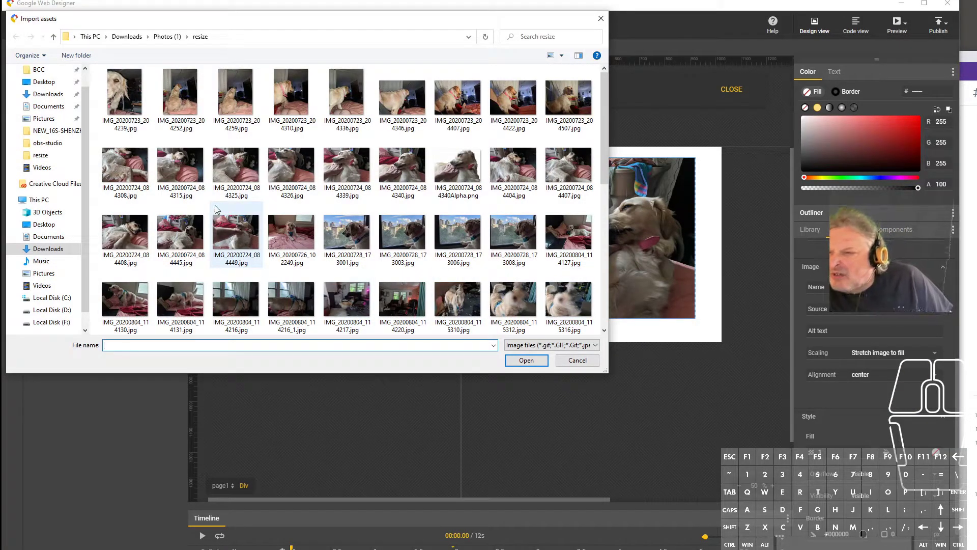
pyautogui.click(460, 170)
pyautogui.click(527, 361)
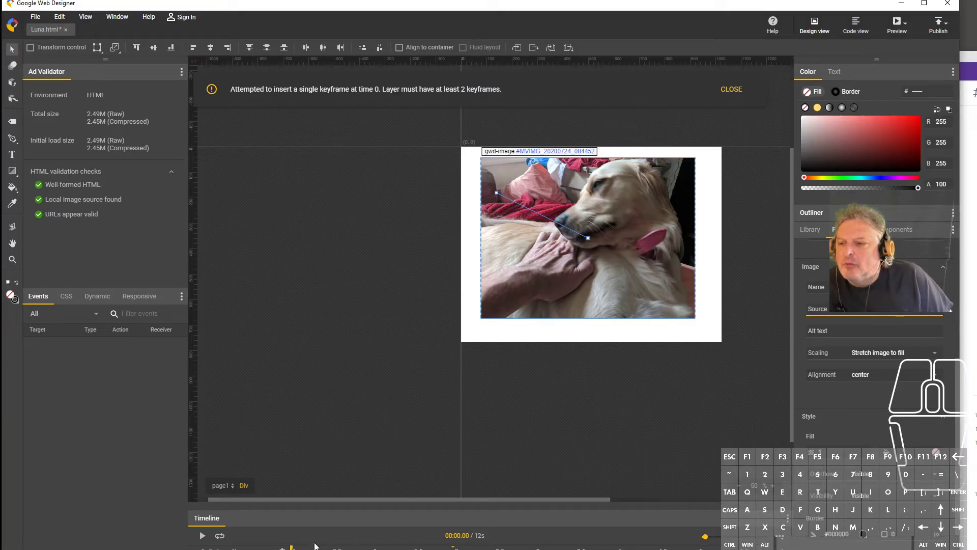
# At 3.20 s, enlarge the dog cutout to 168% width and height and move it to about X -444, Y -322 px.
pyautogui.moveTo(293, 548); pyautogui.dragTo(554, 549)
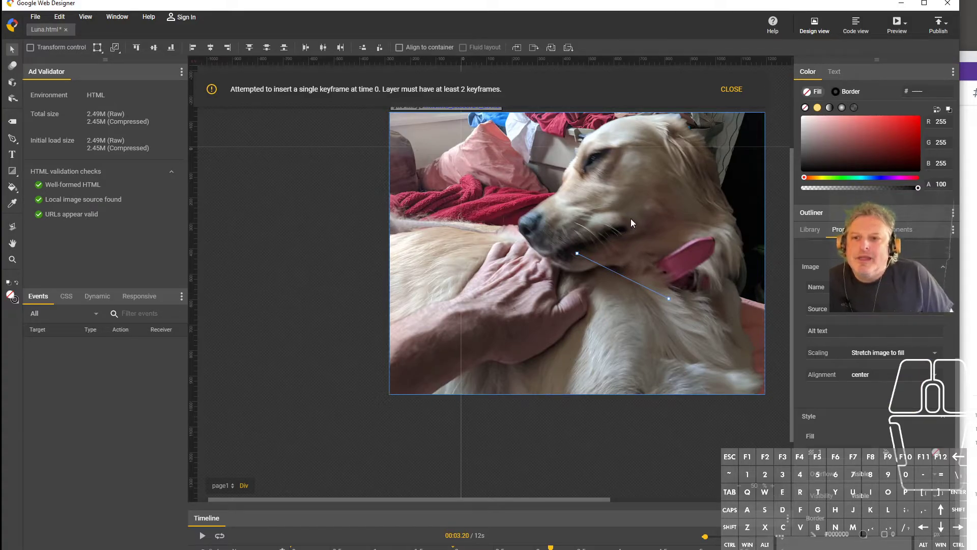
pyautogui.scroll(5, 906, 336)
pyautogui.scroll(1, 908, 346)
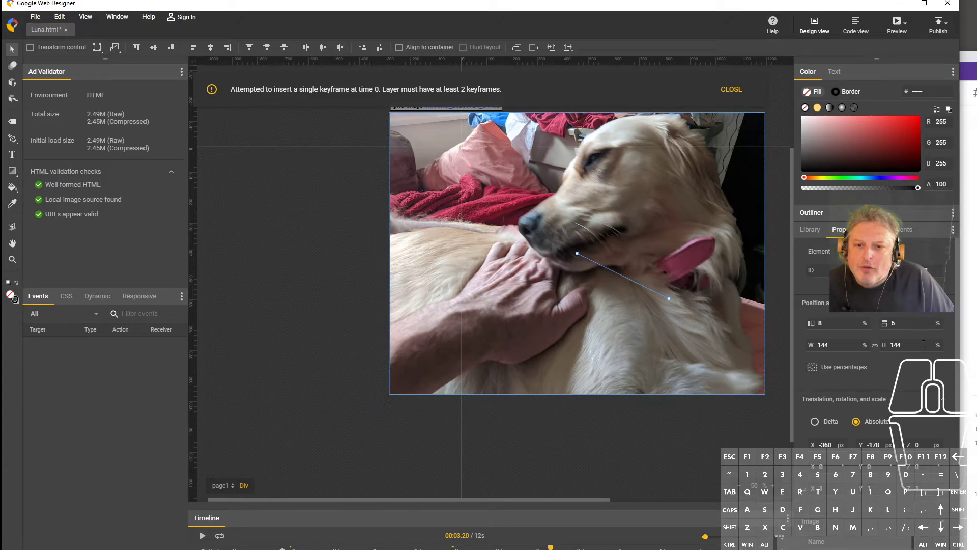
pyautogui.moveTo(924, 344); pyautogui.dragTo(937, 346)
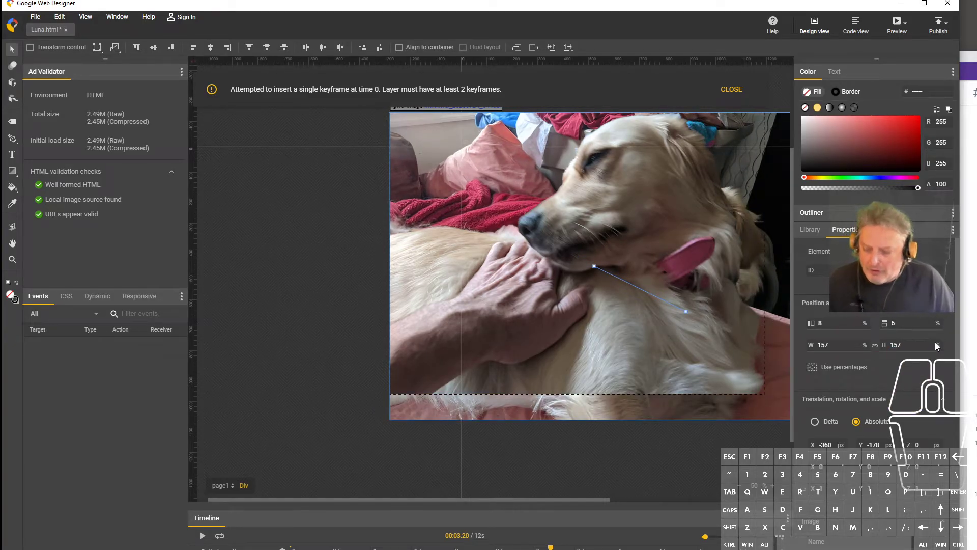
pyautogui.hotkey('ctrl', 'z')
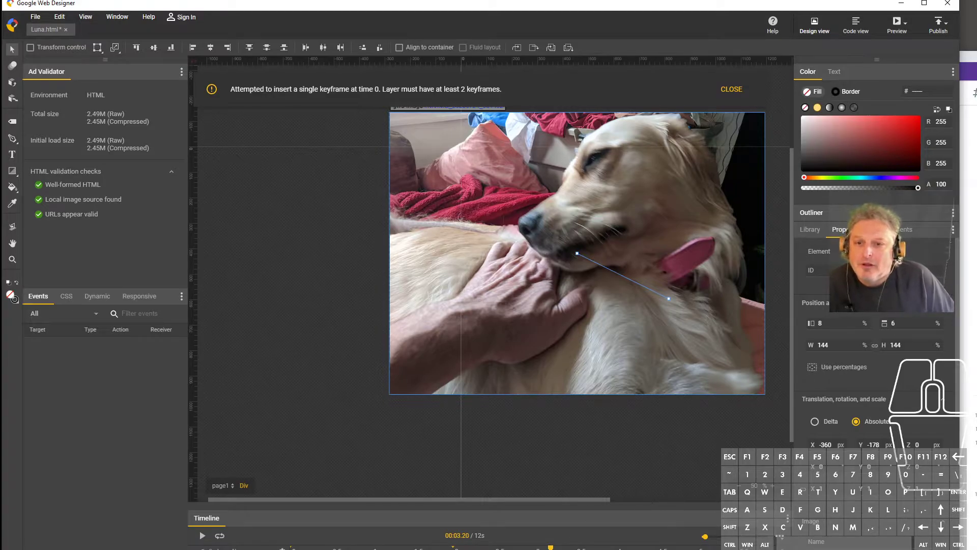
pyautogui.moveTo(930, 345); pyautogui.dragTo(943, 344)
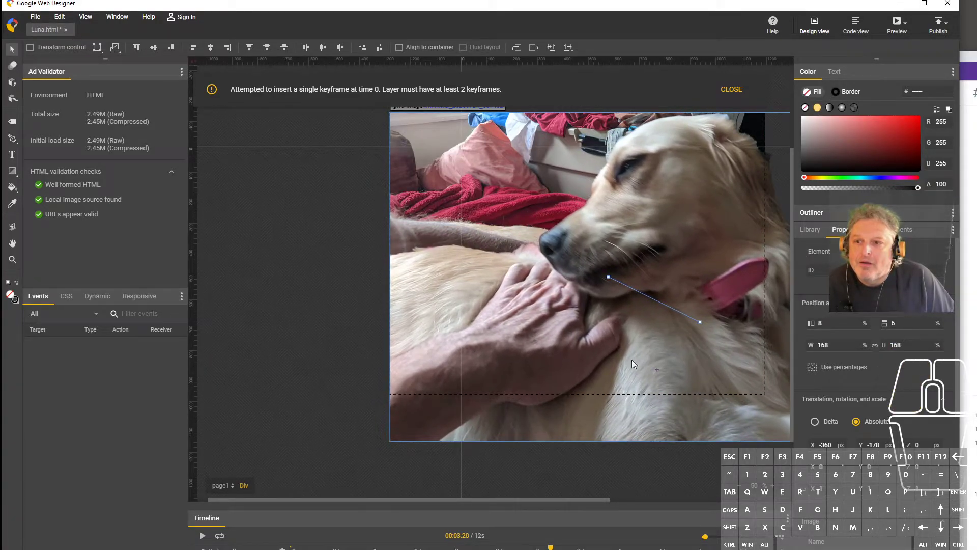
pyautogui.moveTo(631, 340); pyautogui.dragTo(610, 304)
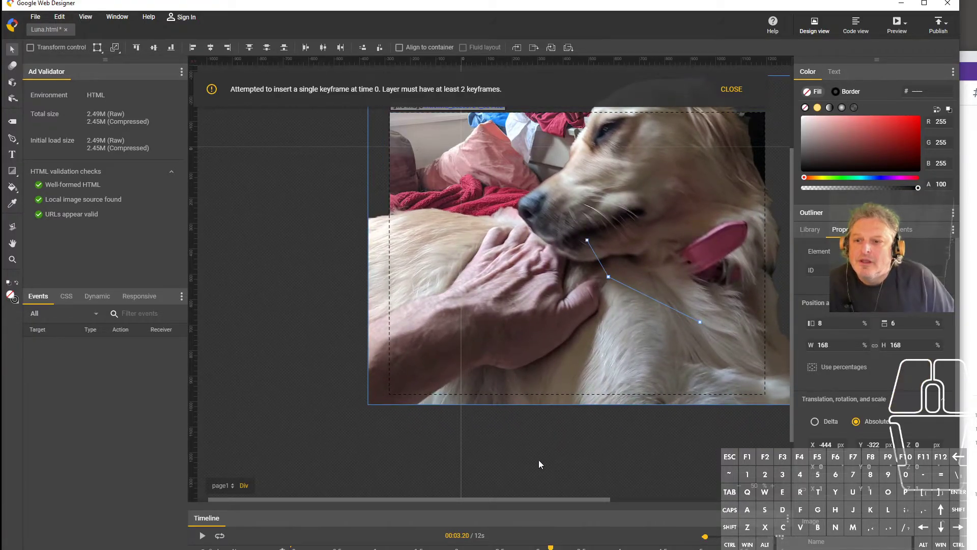
# Return the timeline to 0 s, preview the animation in the browser, and close the preview.
pyautogui.moveTo(551, 547); pyautogui.dragTo(292, 547)
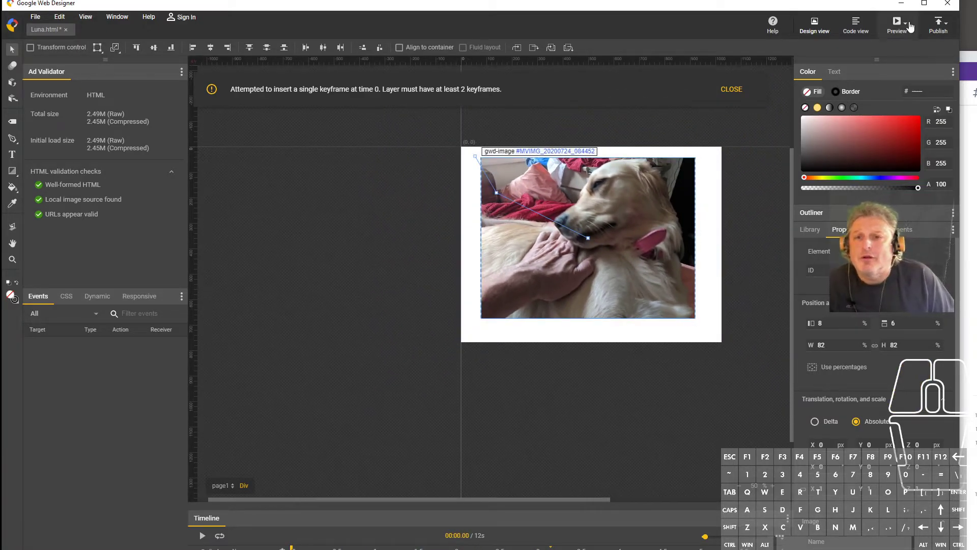
pyautogui.click(895, 27)
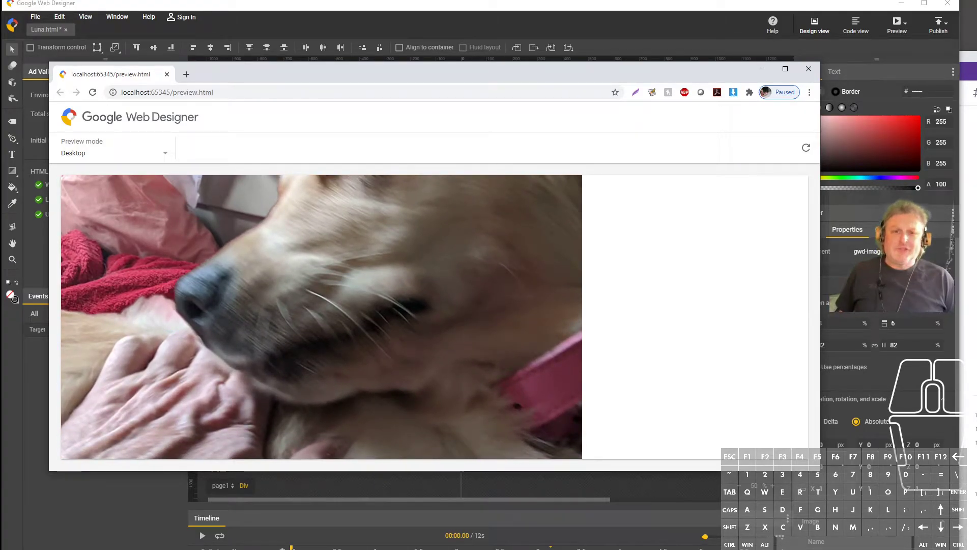
pyautogui.click(807, 69)
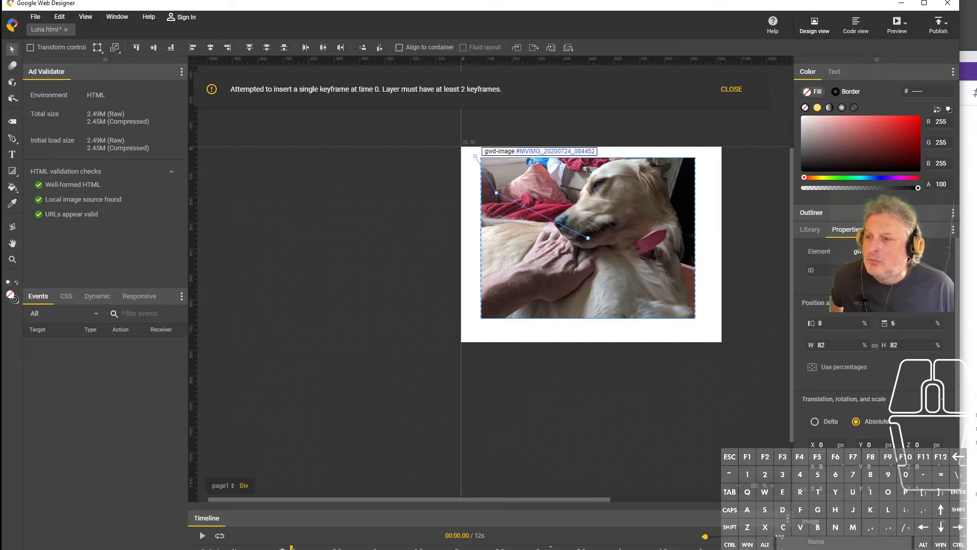
pyautogui.moveTo(752, 9)
pyautogui.mouseDown()
pyautogui.moveTo(764, 146)
pyautogui.moveTo(779, 170)
pyautogui.moveTo(758, 5)
pyautogui.moveTo(749, 3)
pyautogui.mouseUp()
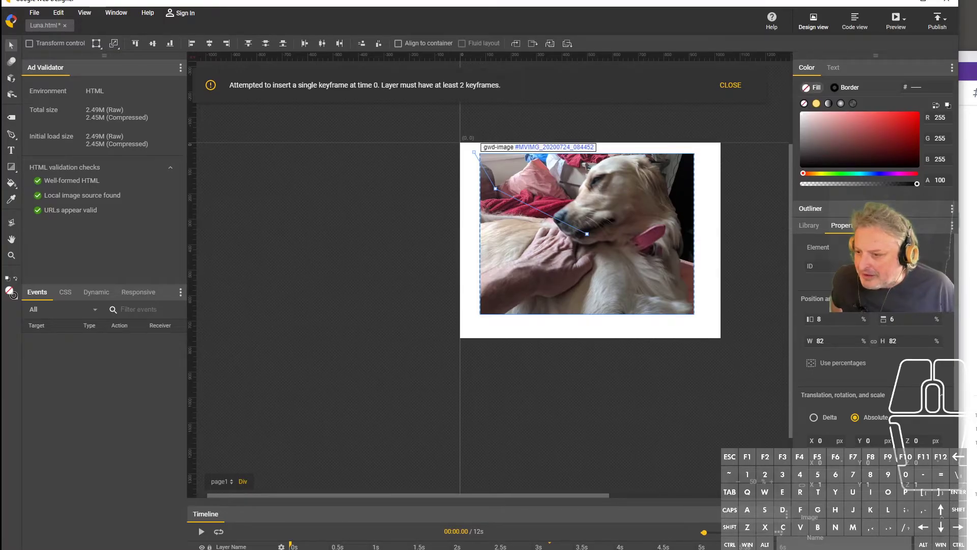
# Open Google Chrome and go to youtube.com.
pyautogui.press('super')
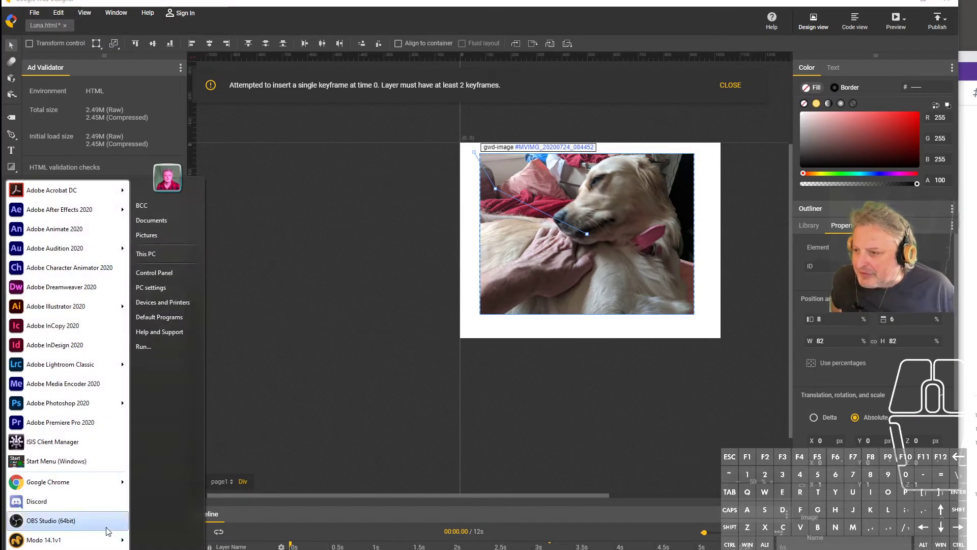
pyautogui.click(99, 484)
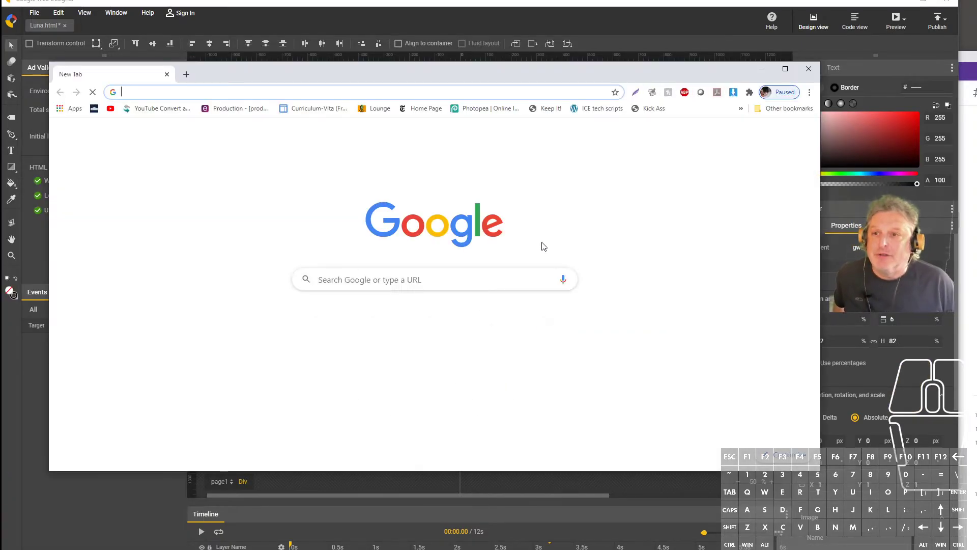
pyautogui.click(432, 91)
pyautogui.write('youtube.com')
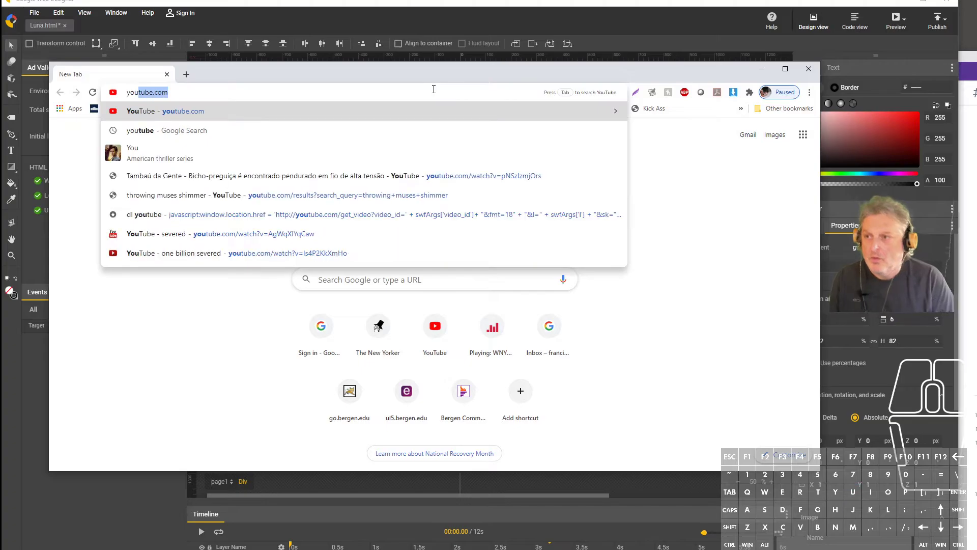
pyautogui.press('Return')
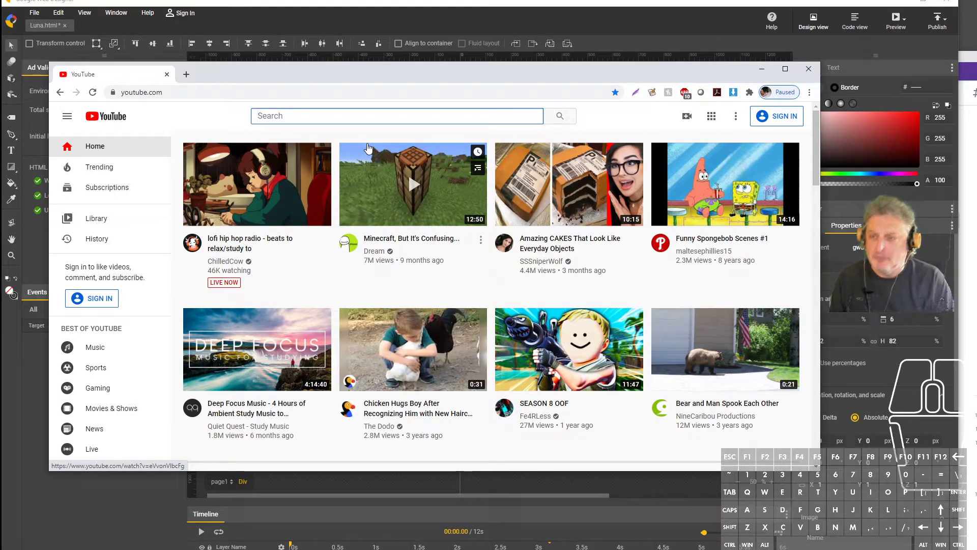
# Search YouTube for "the kid stays in the picture" and play the official trailer.
pyautogui.write('e kid ')
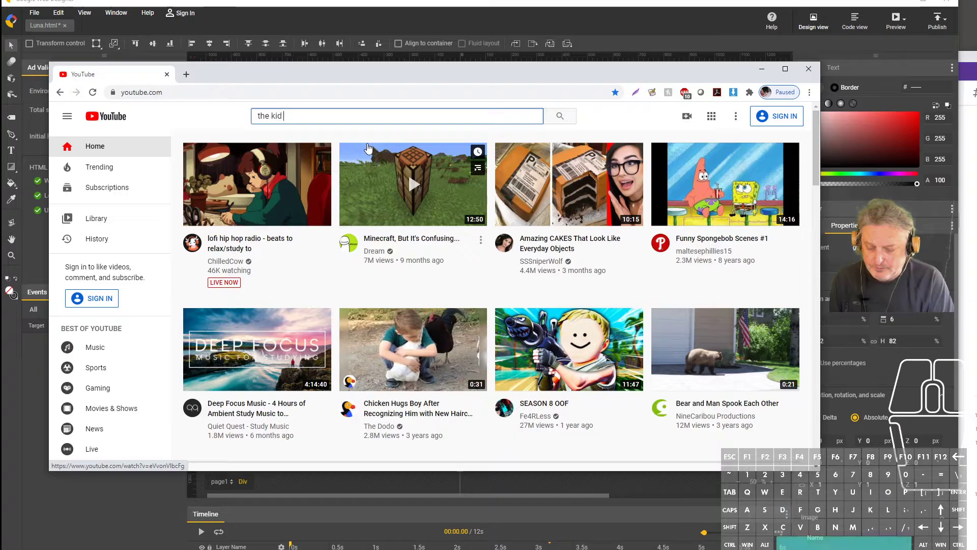
pyautogui.write('stays in the picture')
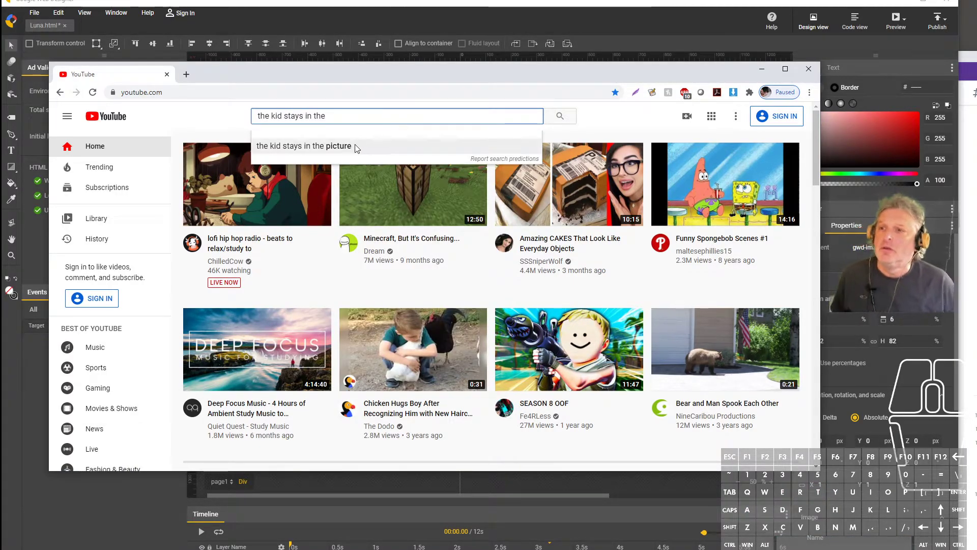
pyautogui.click(355, 147)
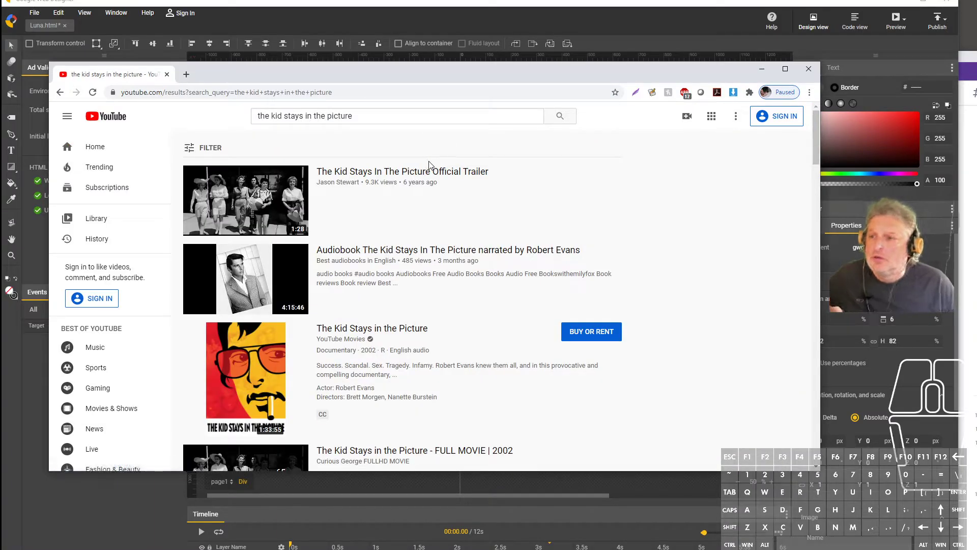
pyautogui.click(241, 202)
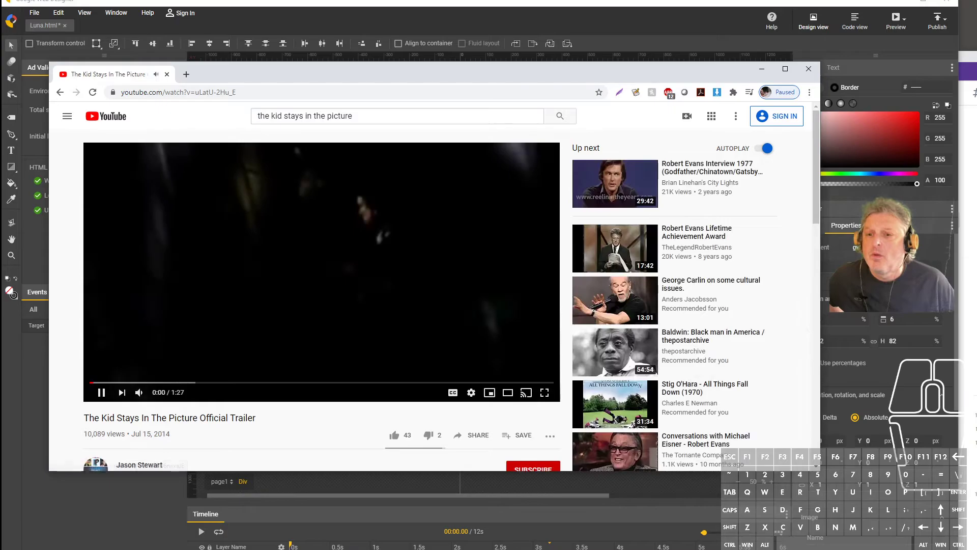
# Watch the trailer in an enlarged browser window, mute its sound, and move the browser out of the way.
pyautogui.moveTo(820, 471); pyautogui.dragTo(941, 549)
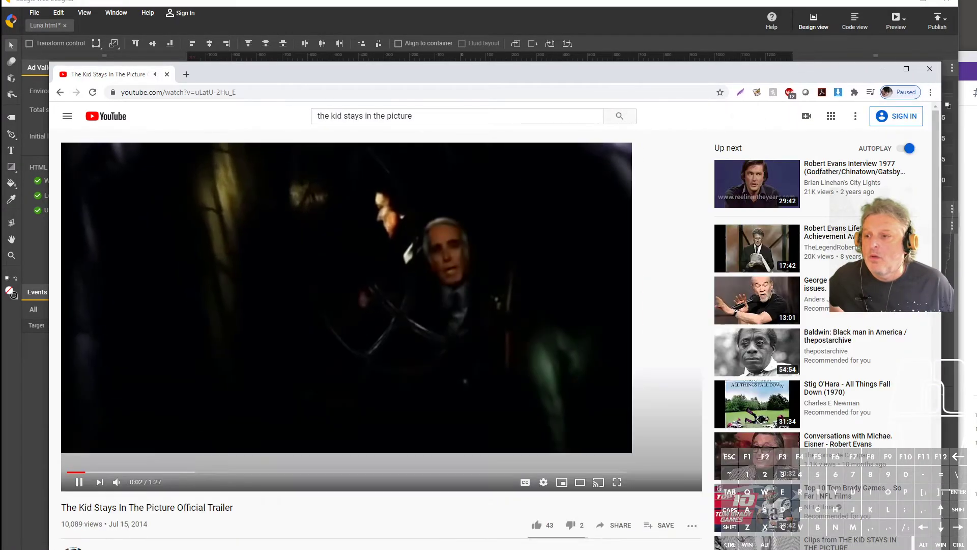
pyautogui.moveTo(134, 485)
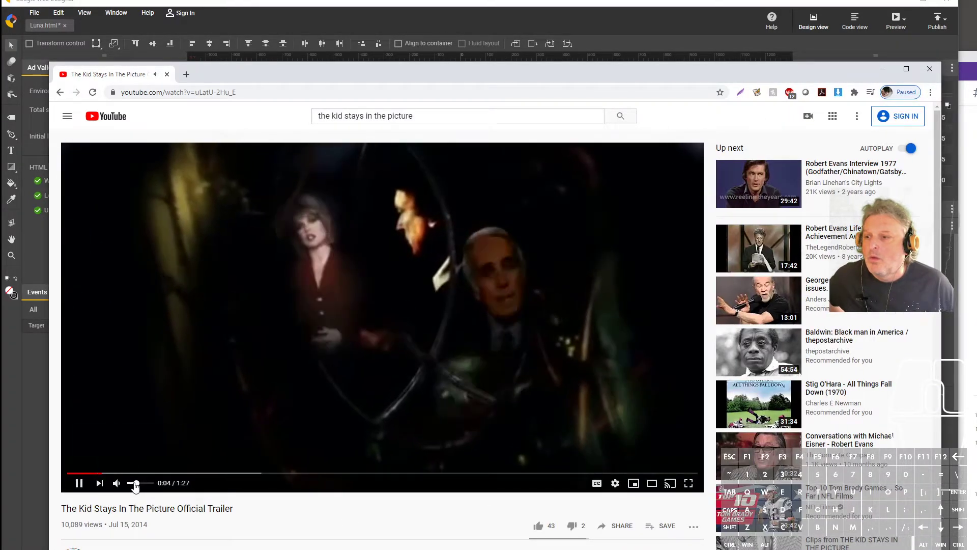
pyautogui.moveTo(710, 75); pyautogui.dragTo(687, 35)
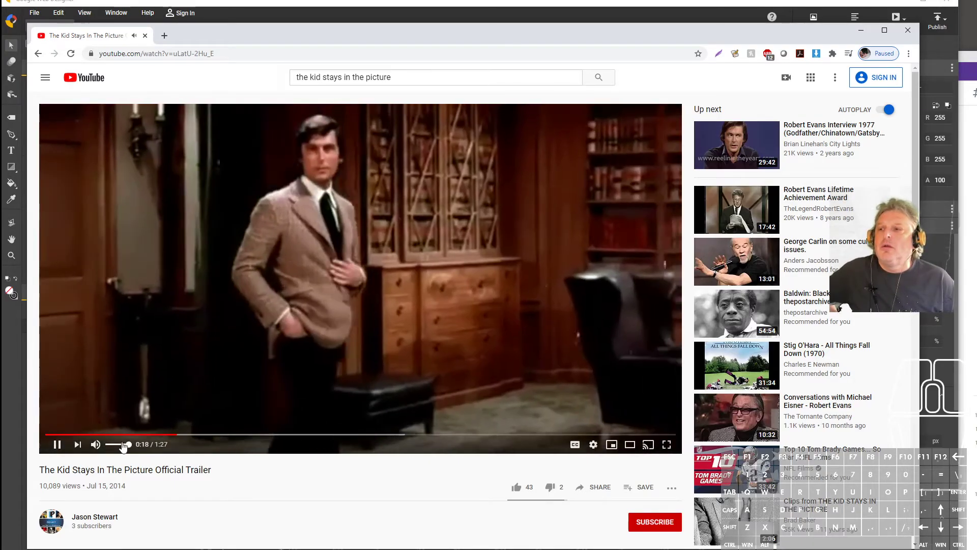
pyautogui.moveTo(127, 445); pyautogui.dragTo(102, 446)
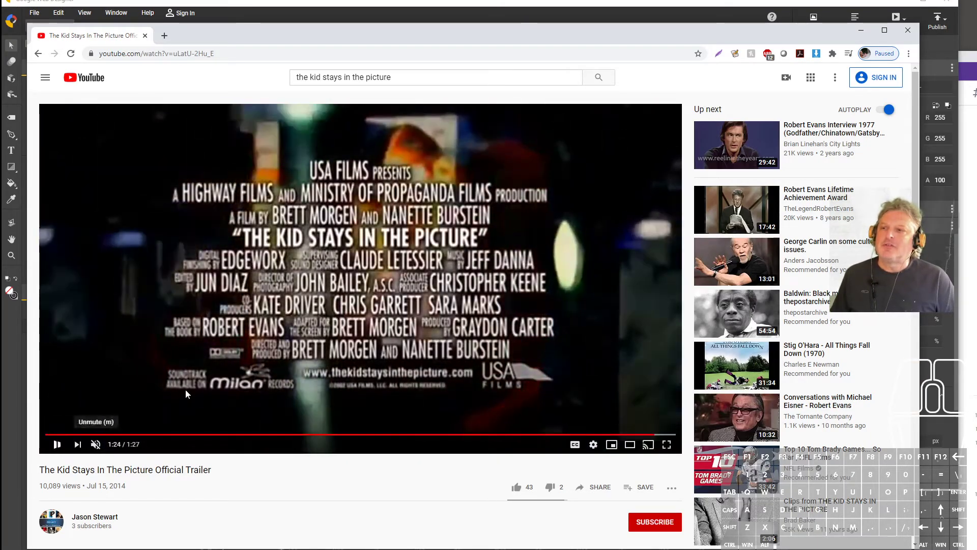
pyautogui.moveTo(434, 30); pyautogui.dragTo(441, 549)
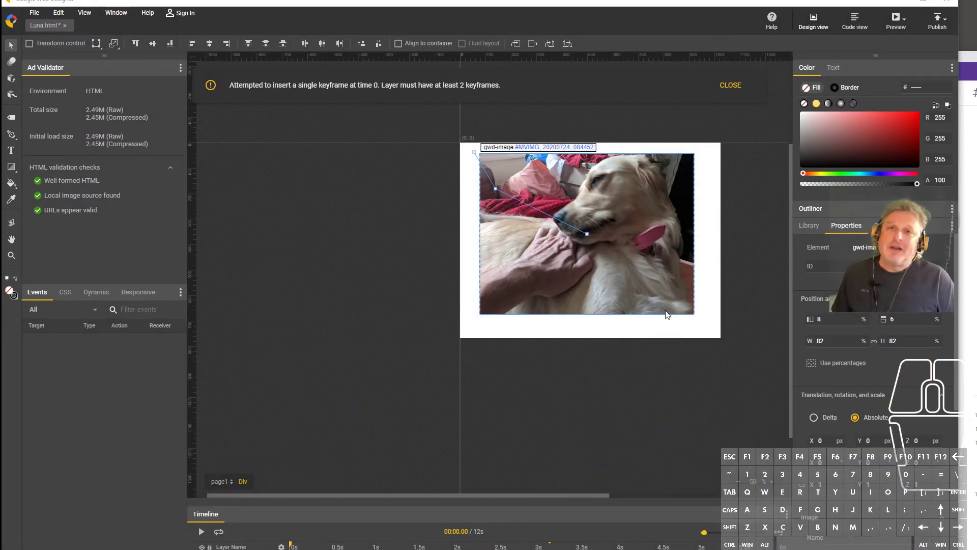
# Preview the animation in Chrome, reload it to replay, close the preview, and move the browser aside.
pyautogui.click(895, 23)
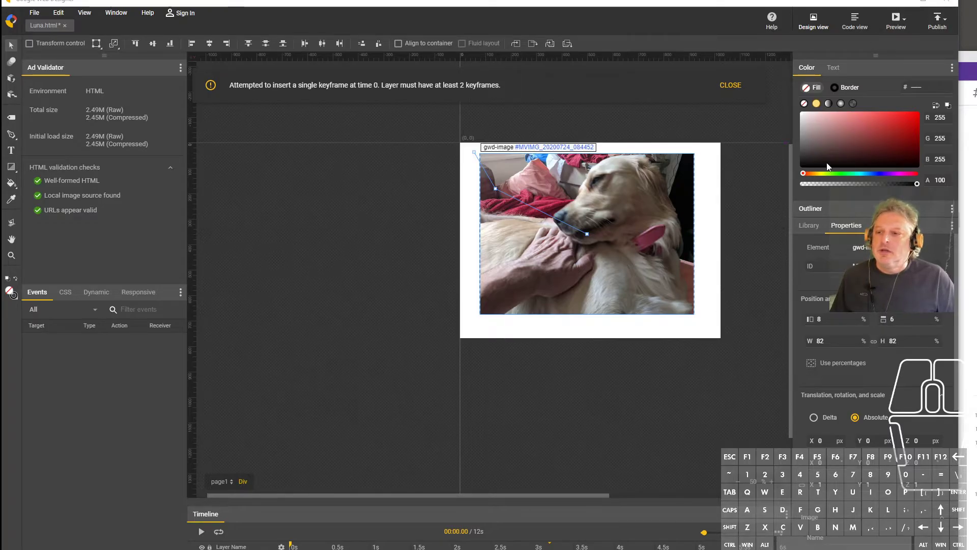
pyautogui.moveTo(501, 532); pyautogui.dragTo(488, 42)
pyautogui.click(90, 64)
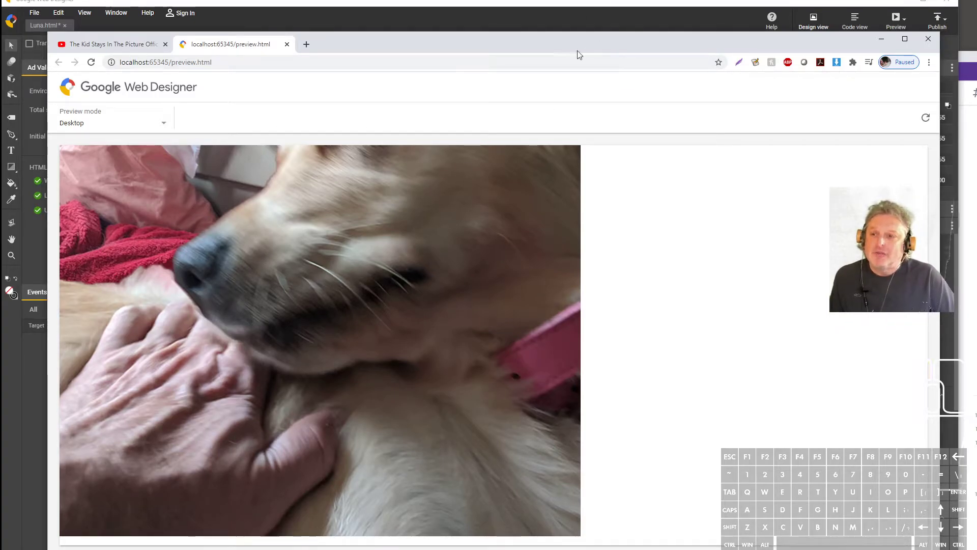
pyautogui.click(92, 62)
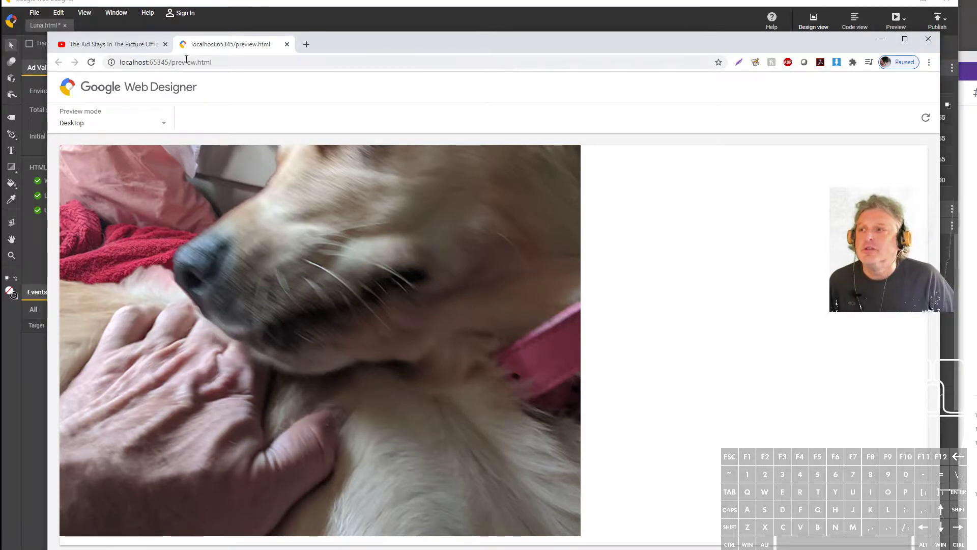
pyautogui.click(287, 45)
pyautogui.moveTo(306, 41); pyautogui.dragTo(491, 549)
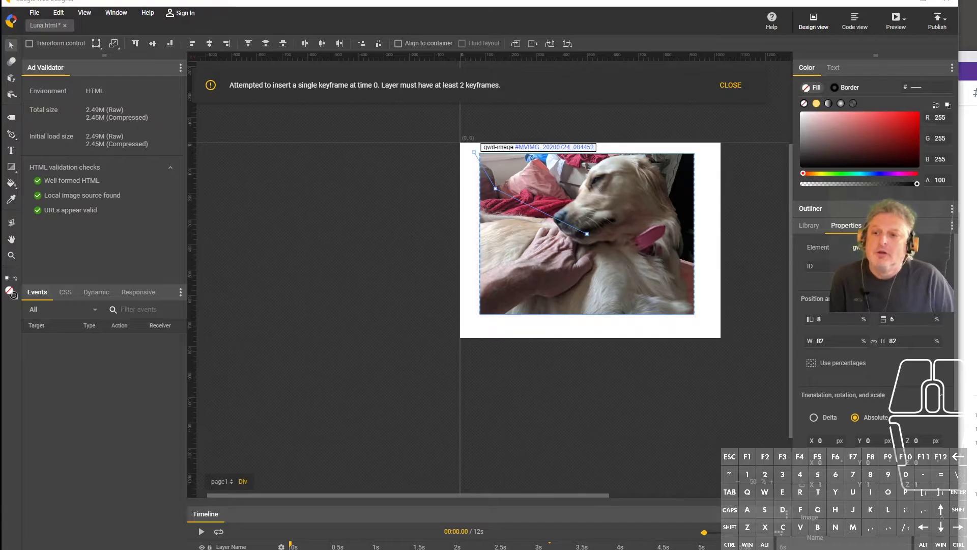
# Apply Ease-in-out easing to both animation spans of the dog cutout layer.
pyautogui.click(436, 549)
pyautogui.rightClick(442, 549)
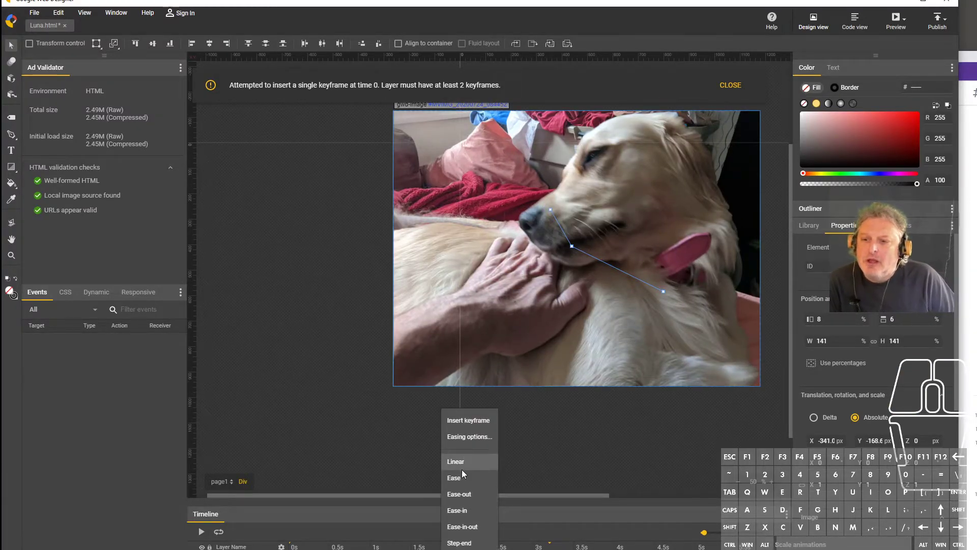
pyautogui.click(477, 525)
pyautogui.click(541, 549)
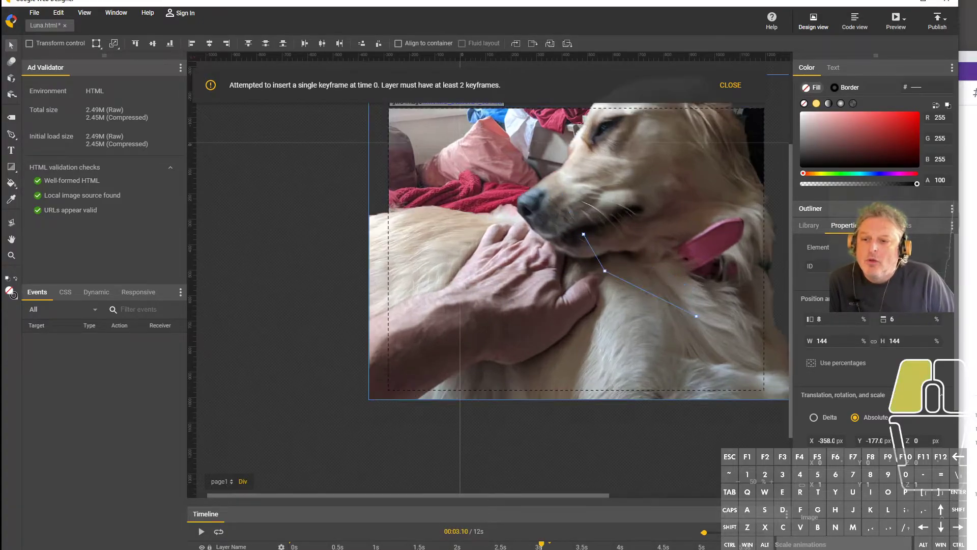
pyautogui.rightClick(539, 549)
pyautogui.click(560, 527)
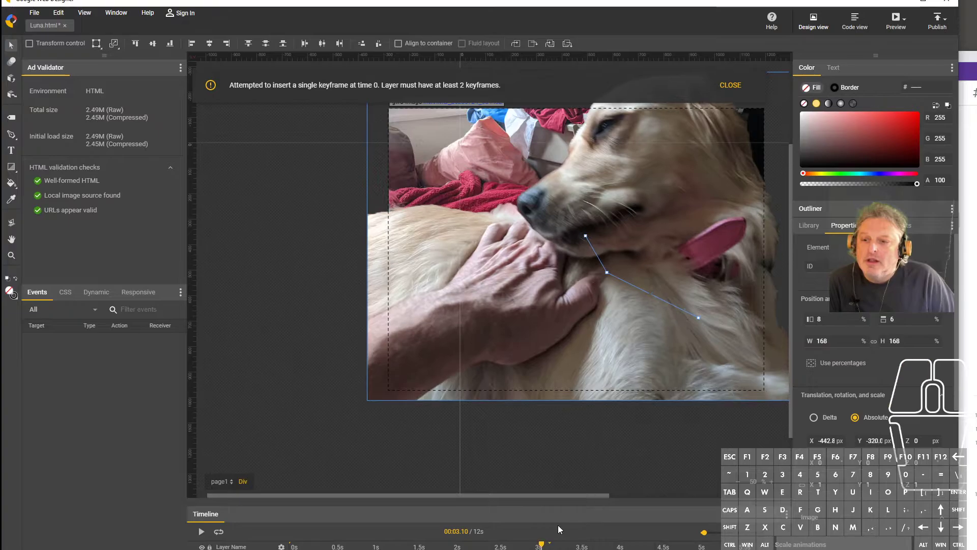
# Apply Ease-in-out easing to the original photo layer's animation span.
pyautogui.click(442, 549)
pyautogui.rightClick(442, 549)
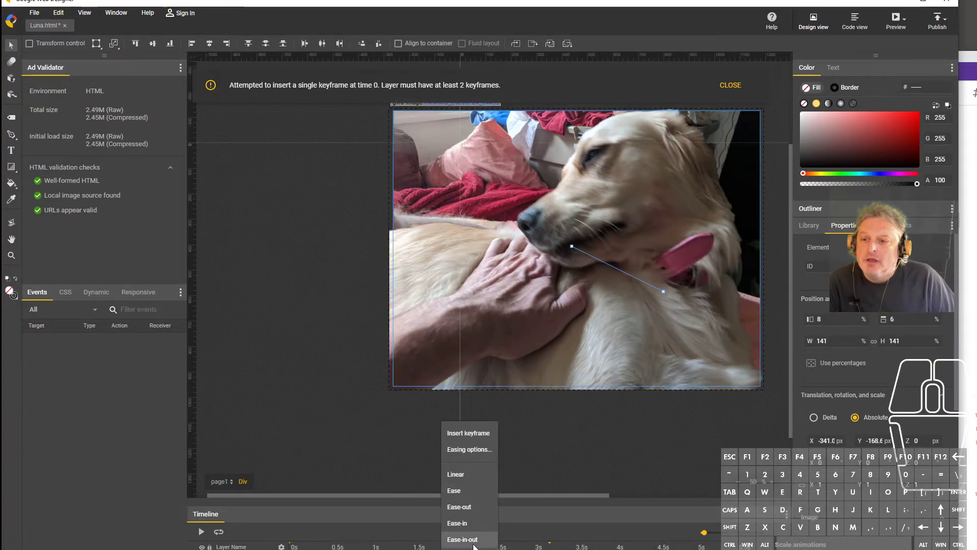
pyautogui.click(474, 539)
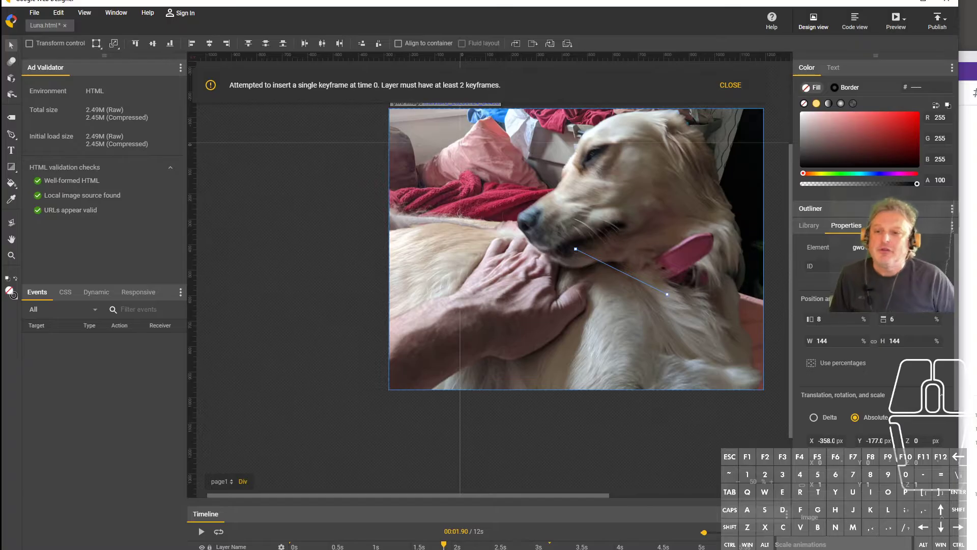
# Preview the eased animation in Chrome, reload it to replay the motion, and move the browser off the workspace.
pyautogui.moveTo(539, 549); pyautogui.dragTo(482, 311)
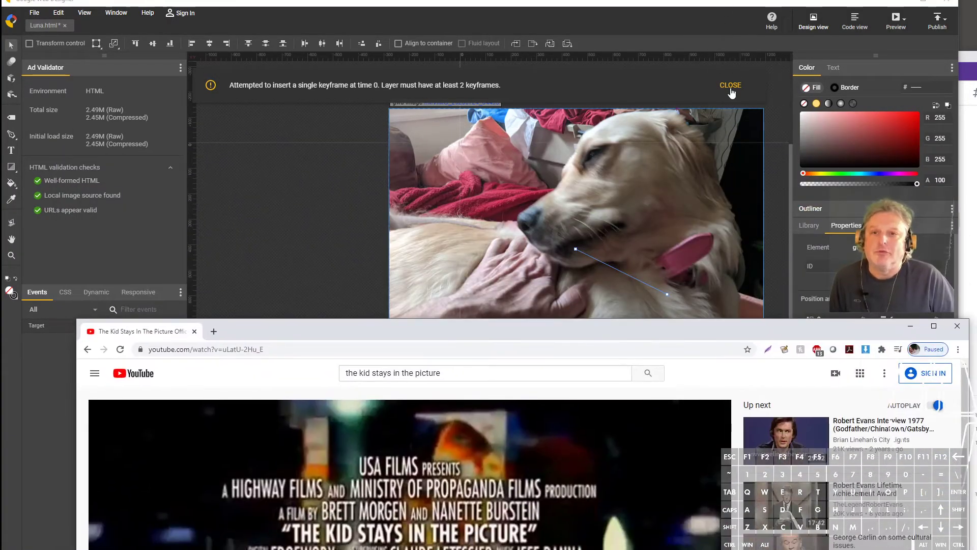
pyautogui.click(896, 26)
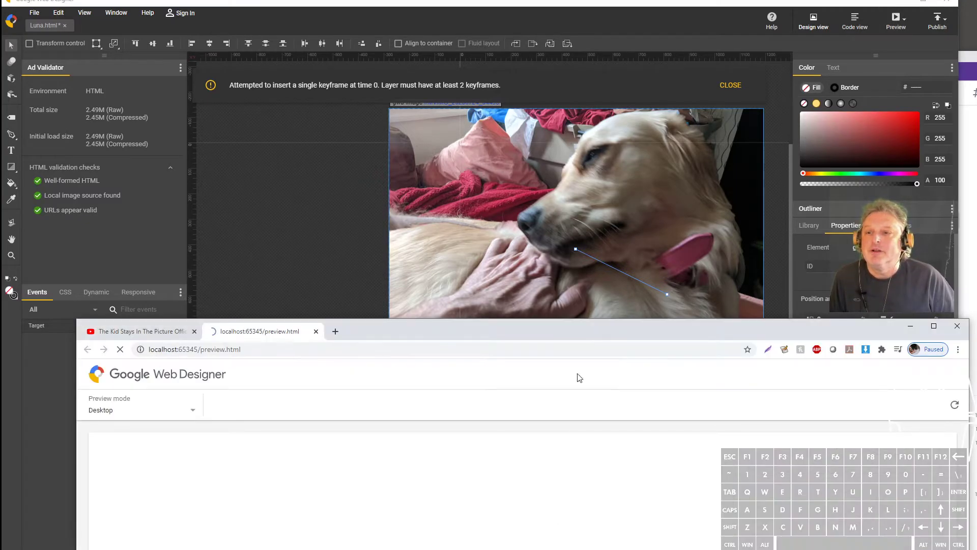
pyautogui.moveTo(566, 331); pyautogui.dragTo(555, 138)
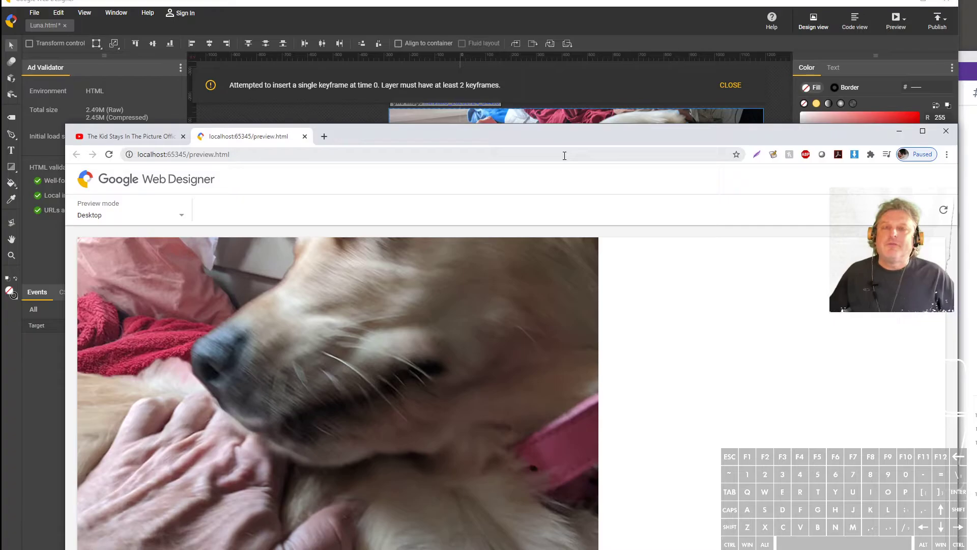
pyautogui.click(112, 154)
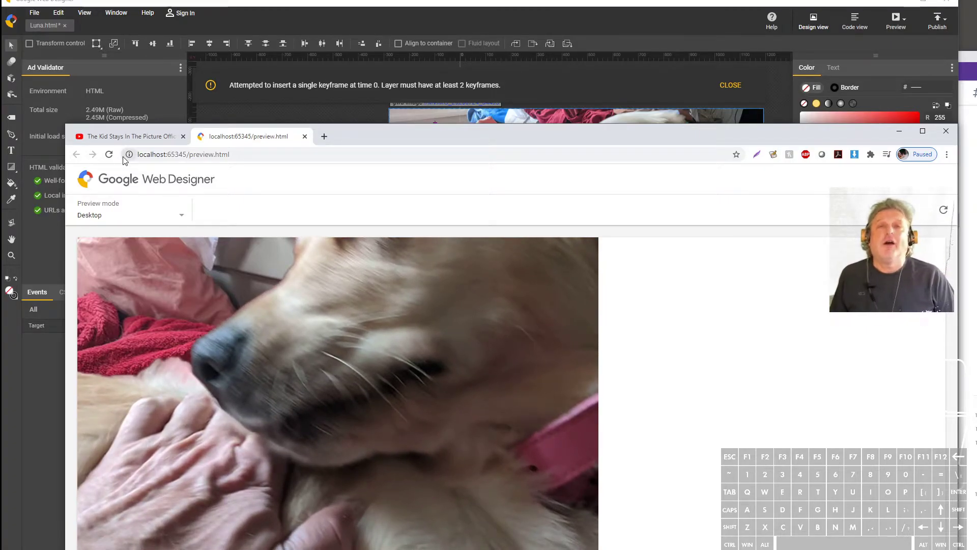
pyautogui.moveTo(417, 141); pyautogui.dragTo(395, 549)
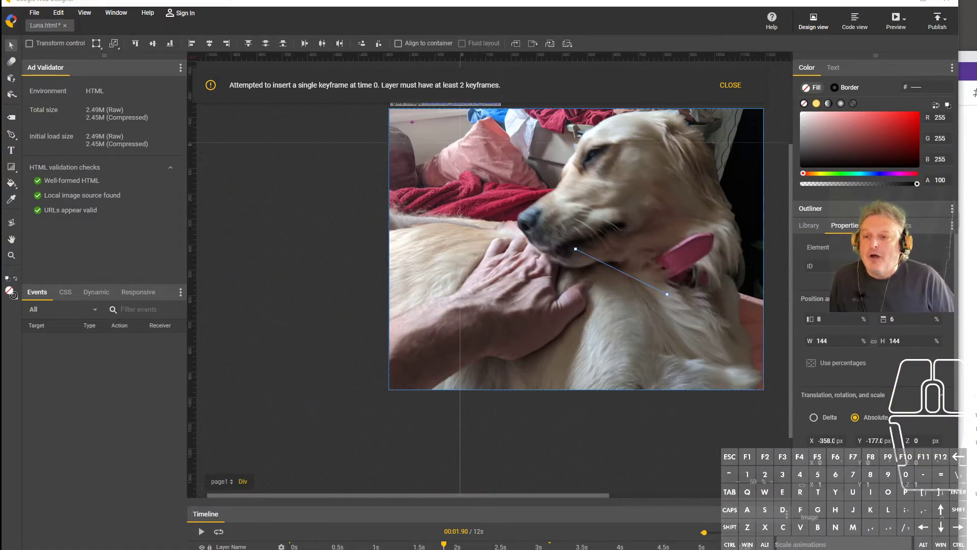
# Extend the end of the animation to 4.50 s and return the playhead to 0 s.
pyautogui.click(574, 547)
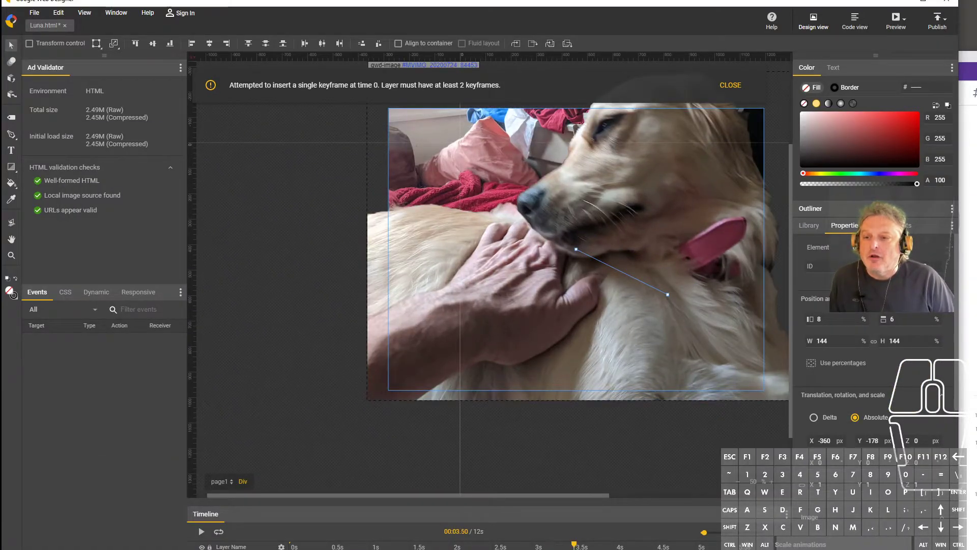
pyautogui.click(582, 545)
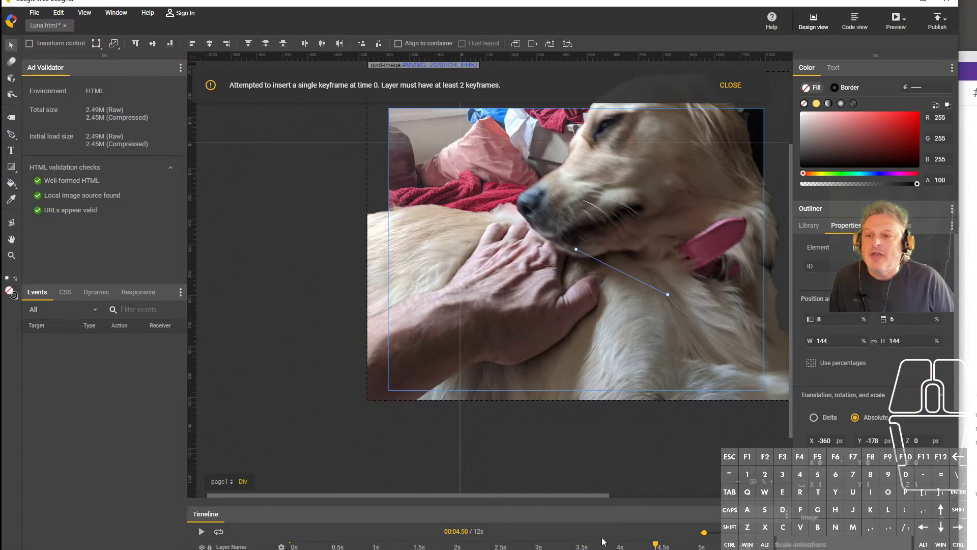
pyautogui.click(291, 545)
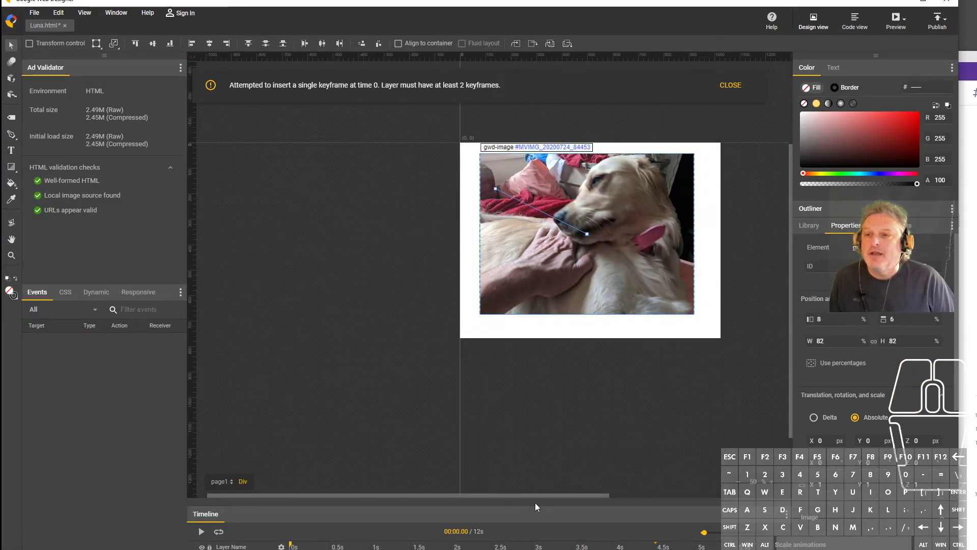
# Preview the lengthened animation in Chrome, launch the preview again to replay it, and minimize the browser.
pyautogui.click(904, 21)
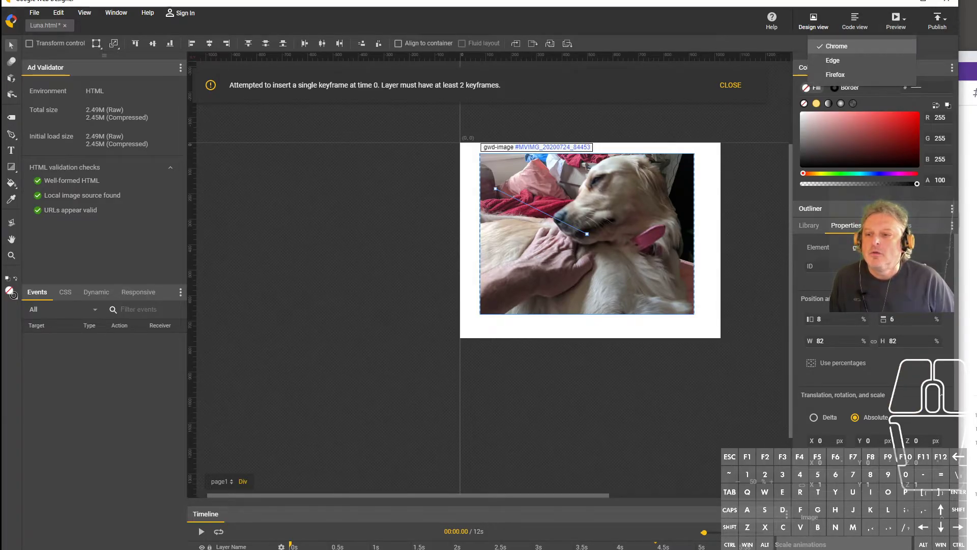
pyautogui.click(835, 46)
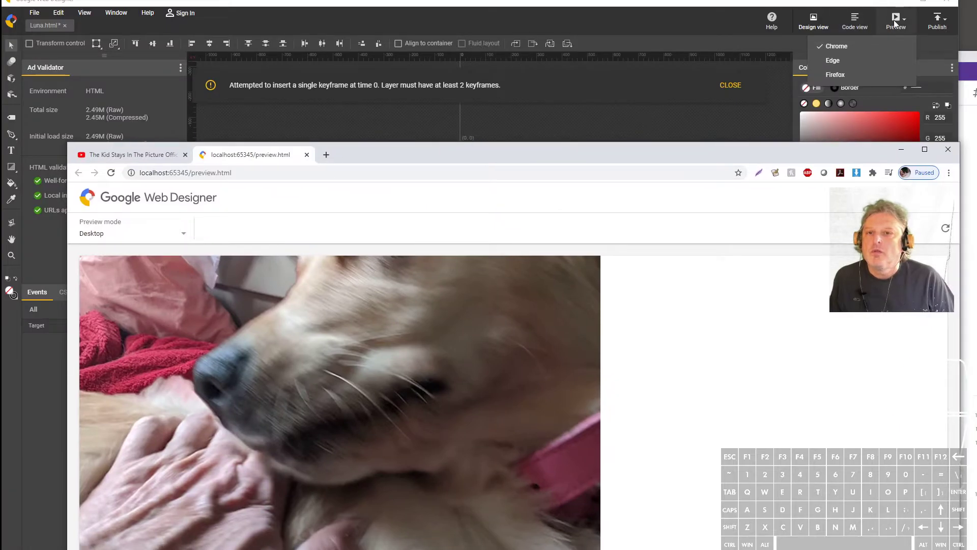
pyautogui.click(895, 23)
pyautogui.click(897, 23)
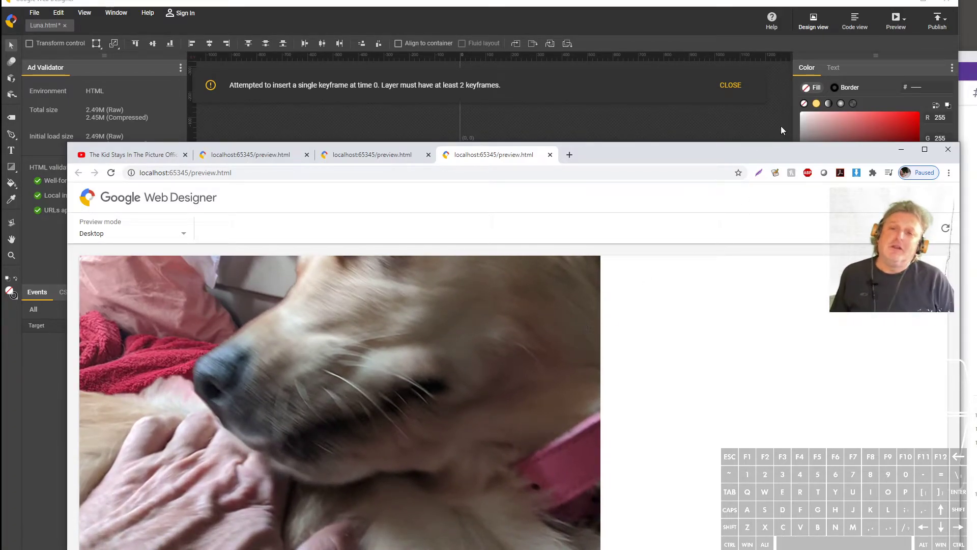
pyautogui.click(900, 149)
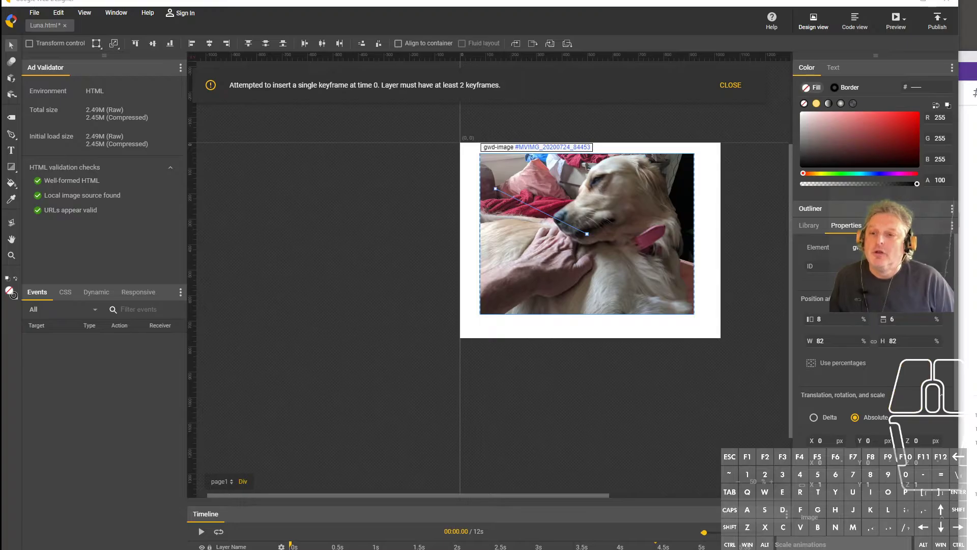
# At 4.50 s, enlarge the dog cutout further and move it up and to the left, then return to 0 s.
pyautogui.moveTo(294, 547); pyautogui.dragTo(656, 546)
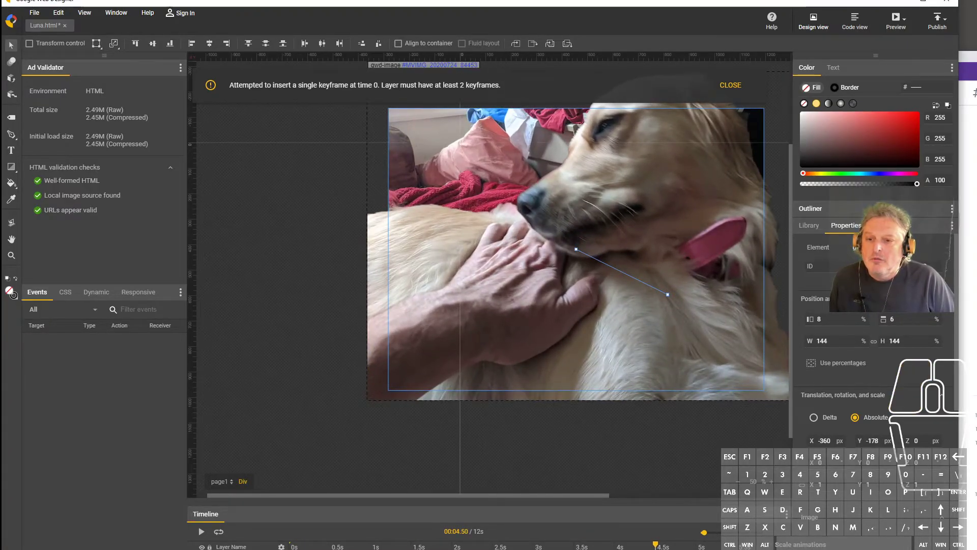
pyautogui.click(656, 549)
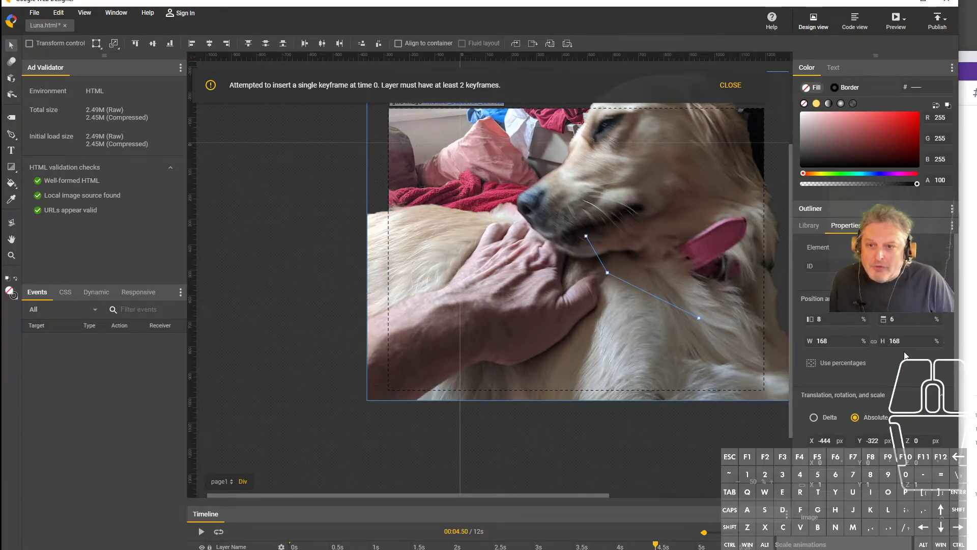
pyautogui.moveTo(930, 340); pyautogui.dragTo(948, 340)
pyautogui.moveTo(711, 306); pyautogui.dragTo(642, 280)
pyautogui.moveTo(657, 545); pyautogui.dragTo(290, 546)
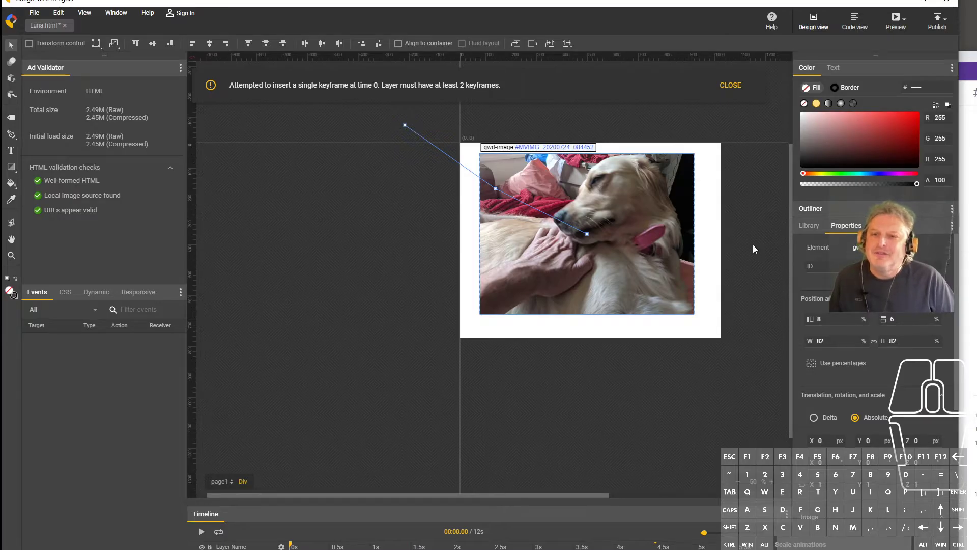
# Close the old preview pages in Chrome and preview the updated animation.
pyautogui.moveTo(650, 549); pyautogui.dragTo(686, 189)
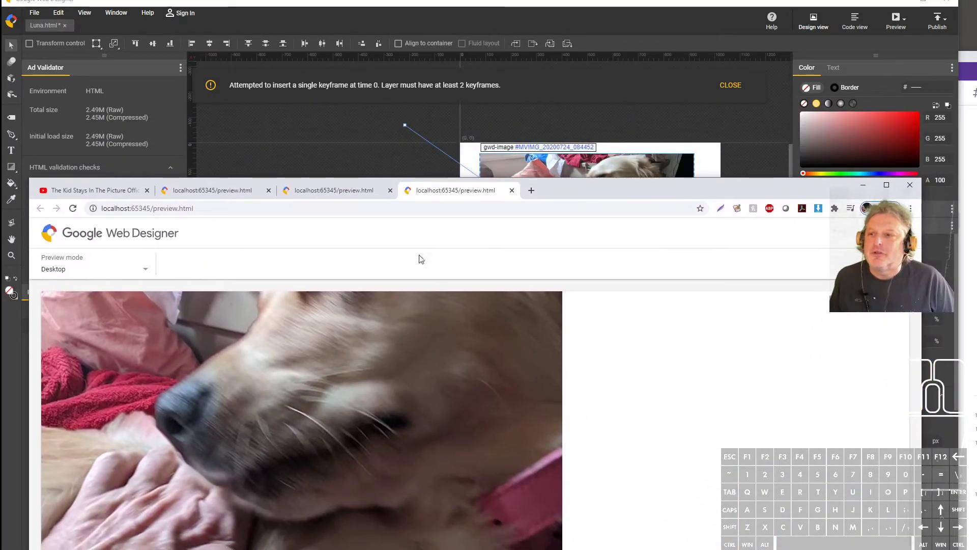
pyautogui.click(512, 190)
pyautogui.click(391, 191)
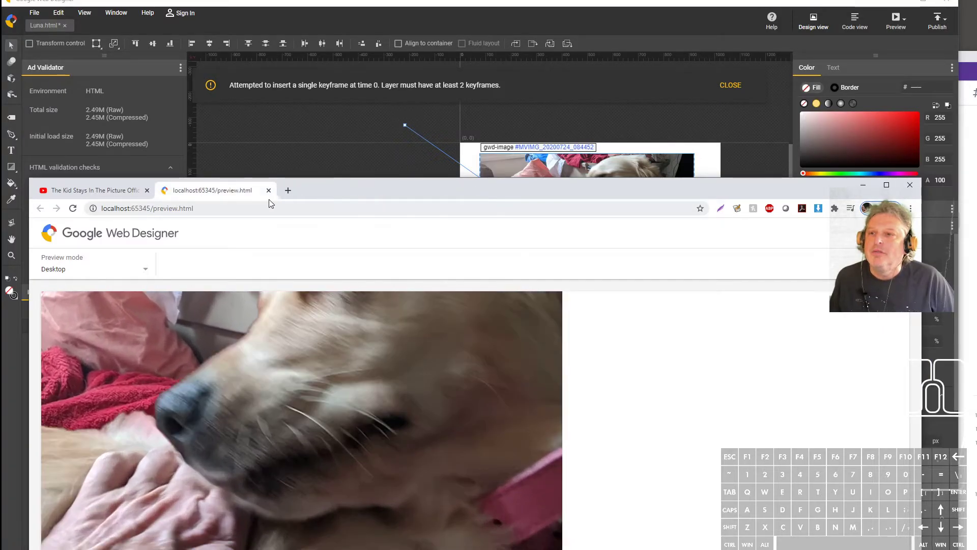
pyautogui.click(269, 190)
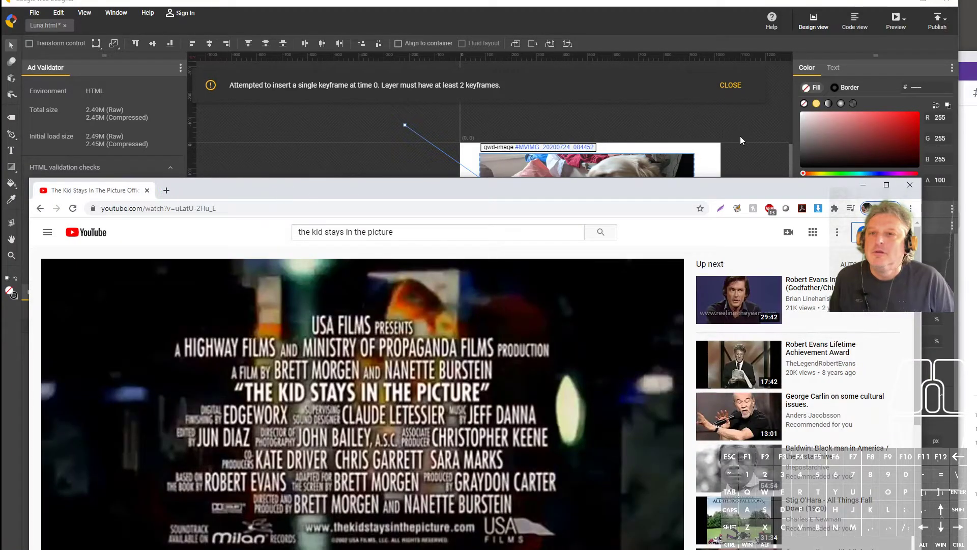
pyautogui.click(895, 23)
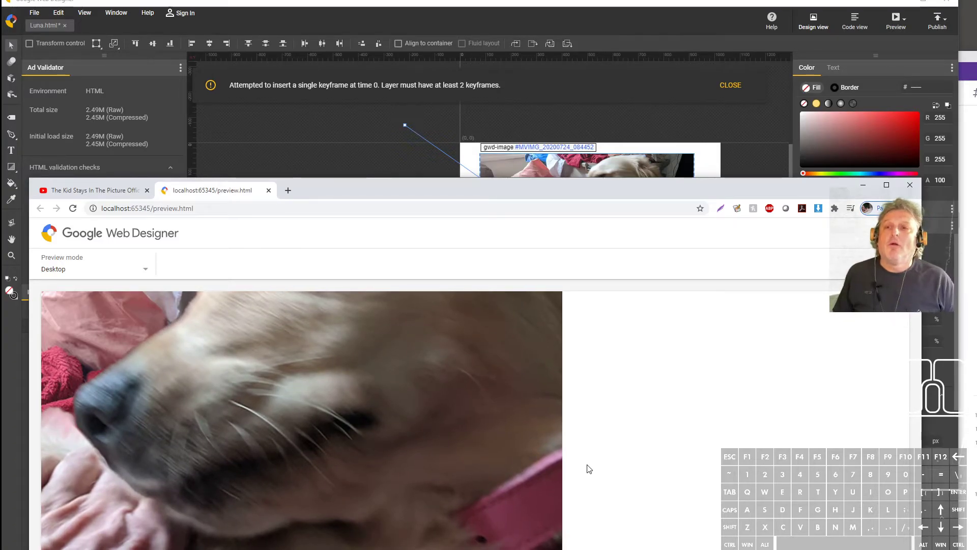
# Minimize the browser and bring the Discord window with the class server to the front.
pyautogui.click(868, 187)
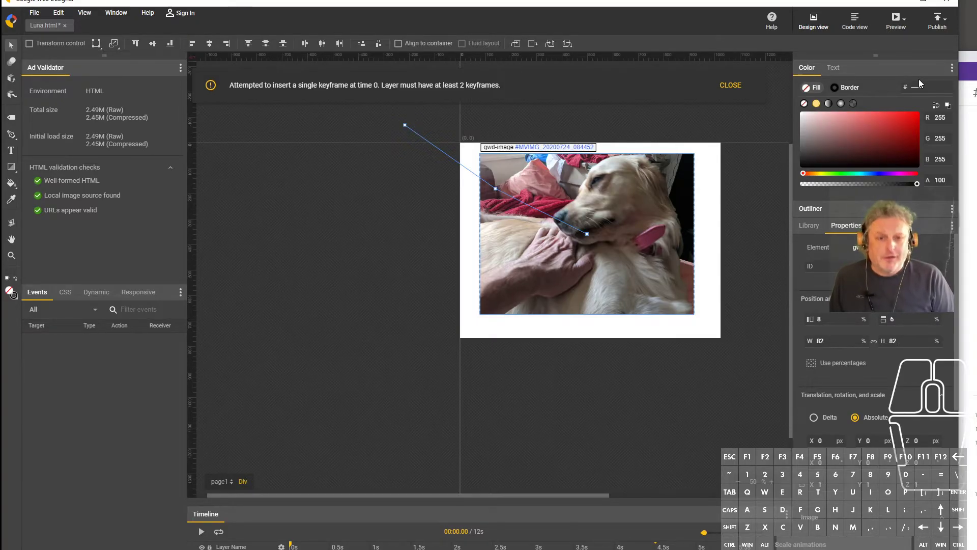
pyautogui.click(972, 152)
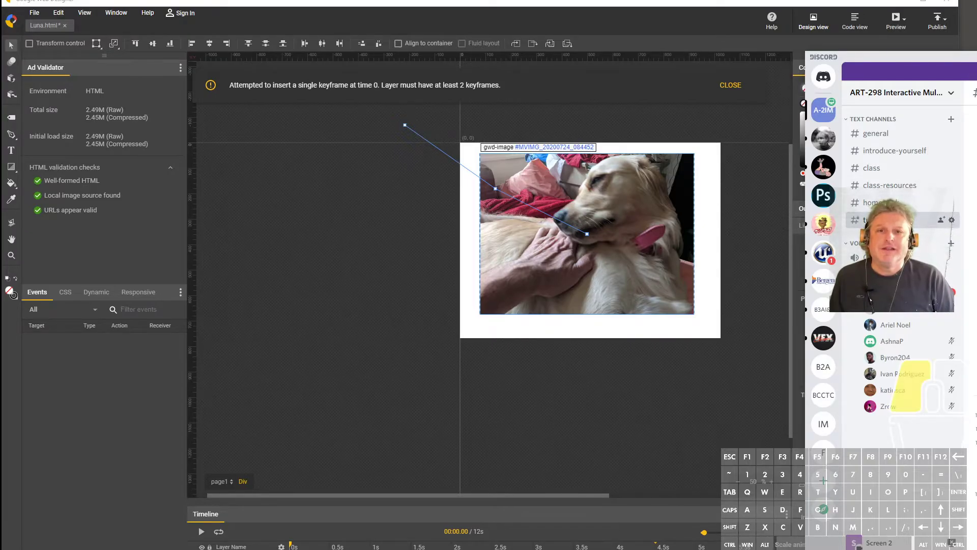
# Put Discord away, bring the Chrome window forward and search the web for "tiger svg" in a new tab.
pyautogui.click(973, 56)
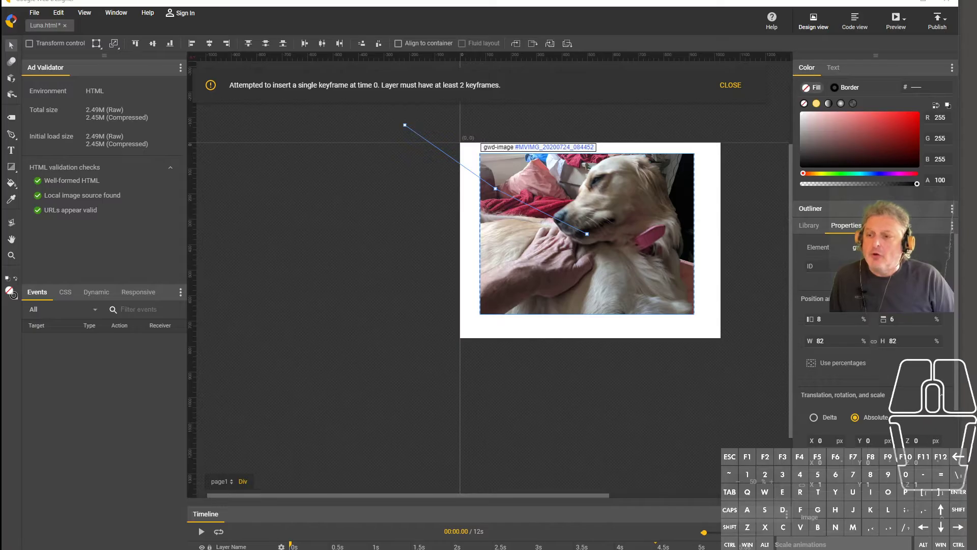
pyautogui.click(291, 548)
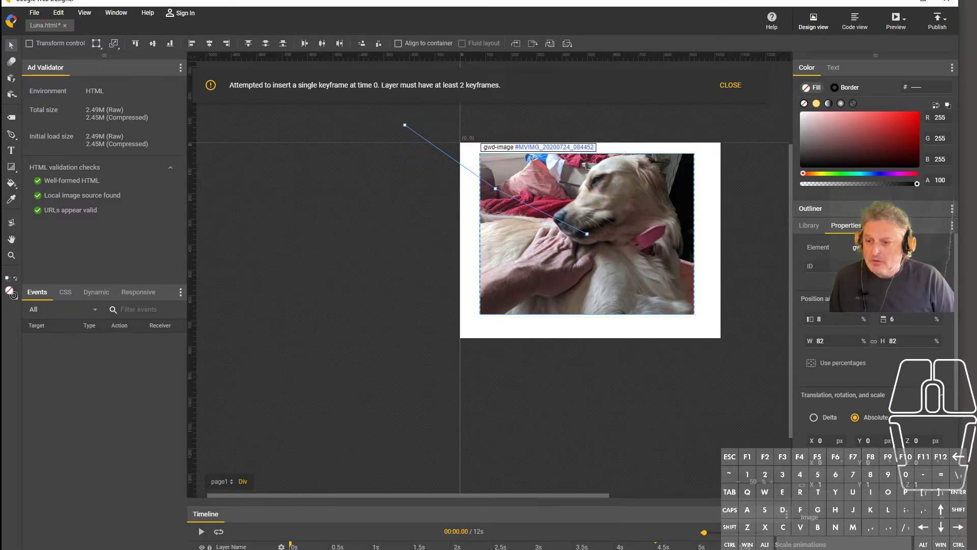
pyautogui.click(432, 549)
pyautogui.moveTo(454, 193); pyautogui.dragTo(472, 42)
pyautogui.click(306, 43)
pyautogui.click(299, 61)
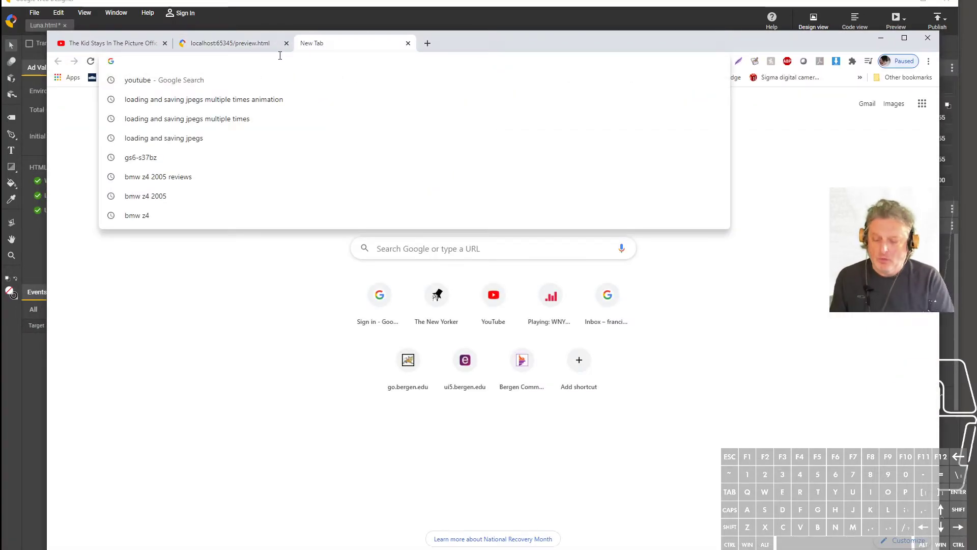
pyautogui.write('ti')
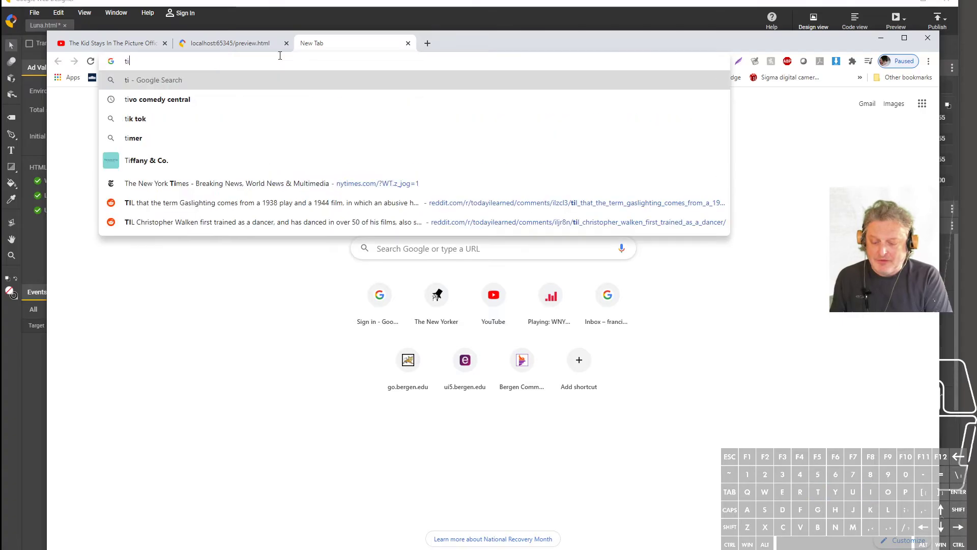
pyautogui.write('ger svg')
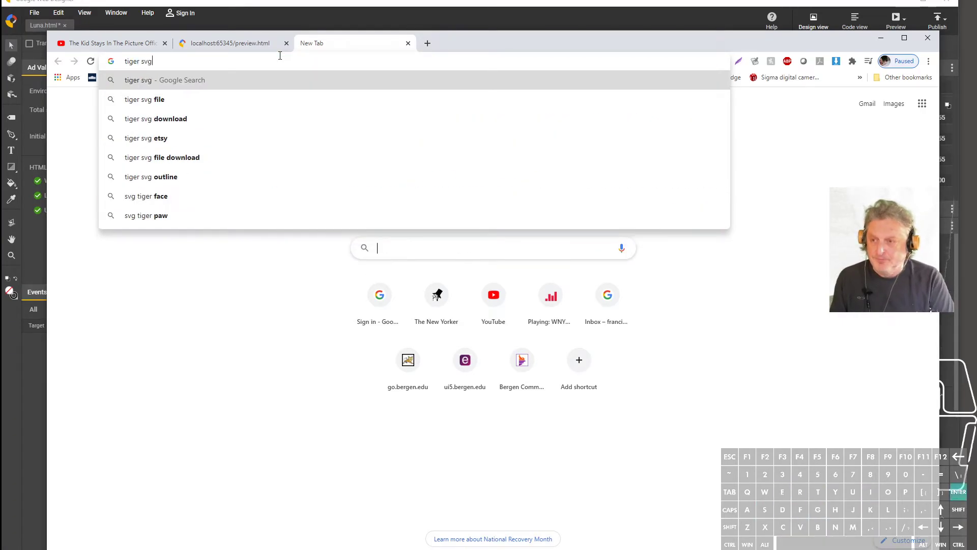
pyautogui.press('Return')
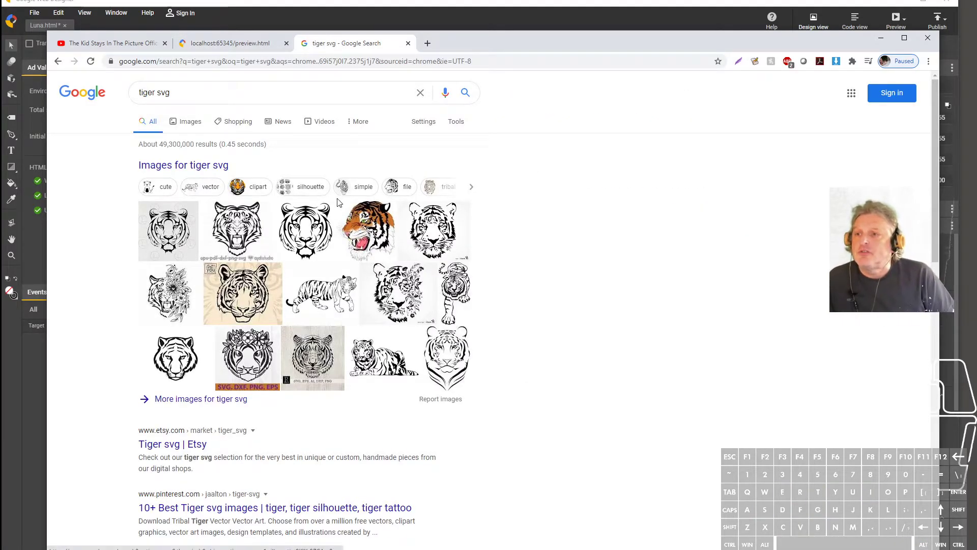
# Show the image results and select the Ghostscript Tiger.svg picture from Wikimedia Commons.
pyautogui.click(377, 230)
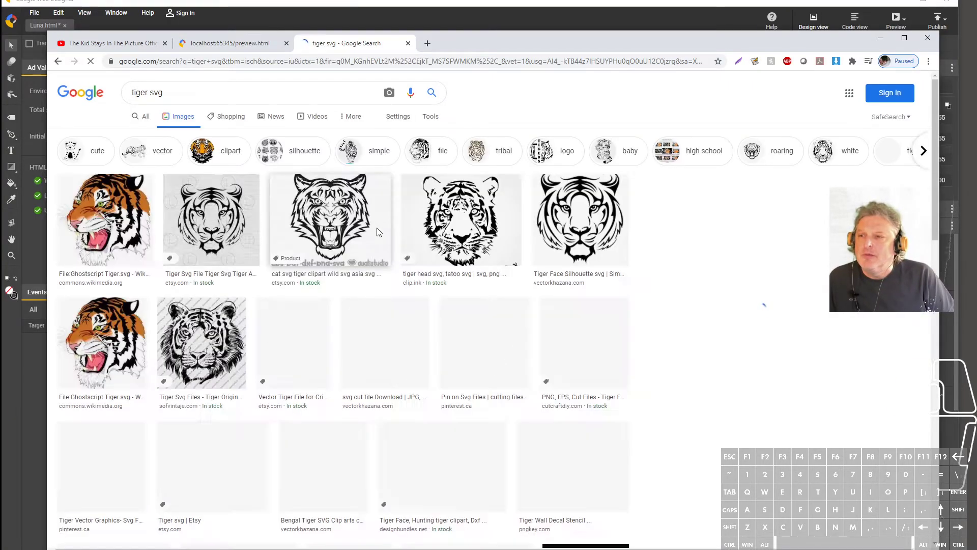
pyautogui.click(105, 257)
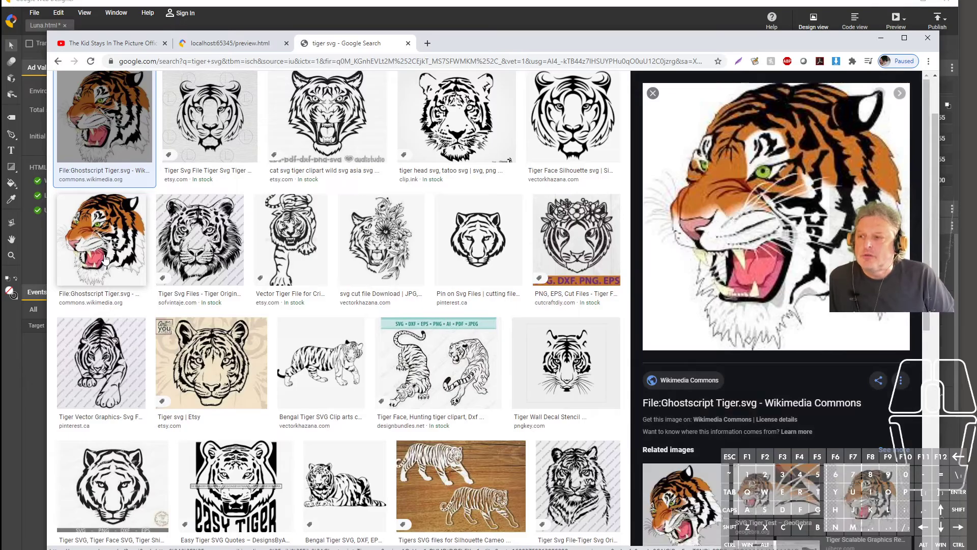
pyautogui.click(95, 123)
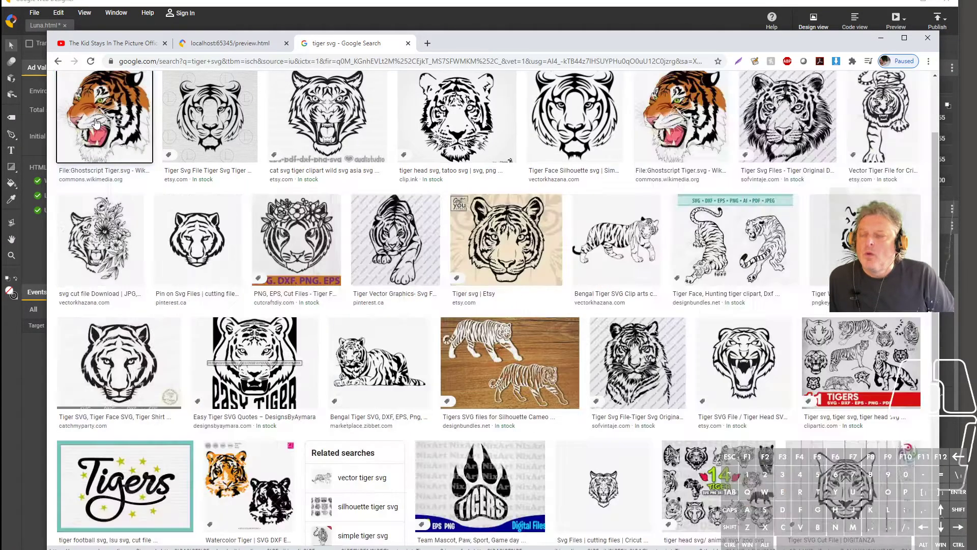
pyautogui.click(95, 123)
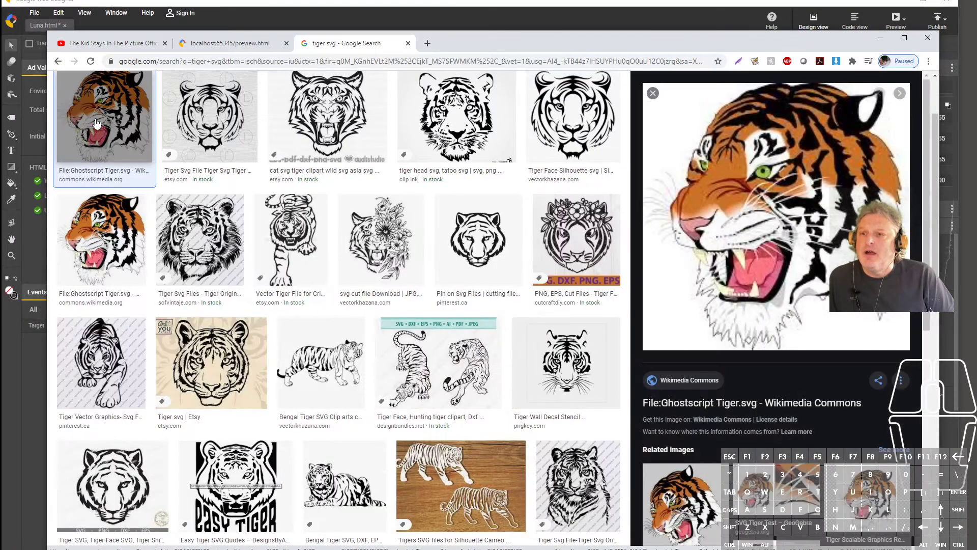
# Open the Ghostscript Tiger.svg page on Wikimedia Commons in a new tab and display its original SVG file.
pyautogui.rightClick(779, 222)
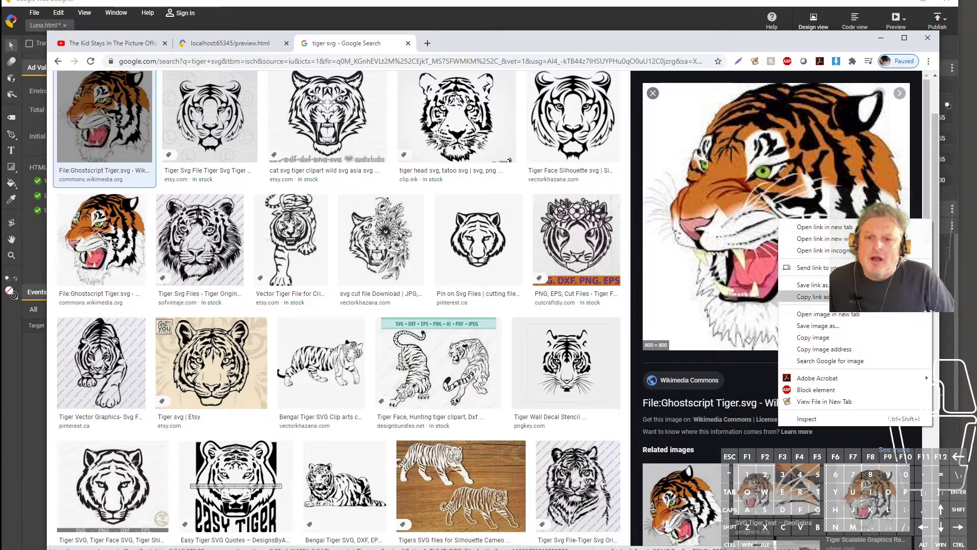
pyautogui.click(845, 230)
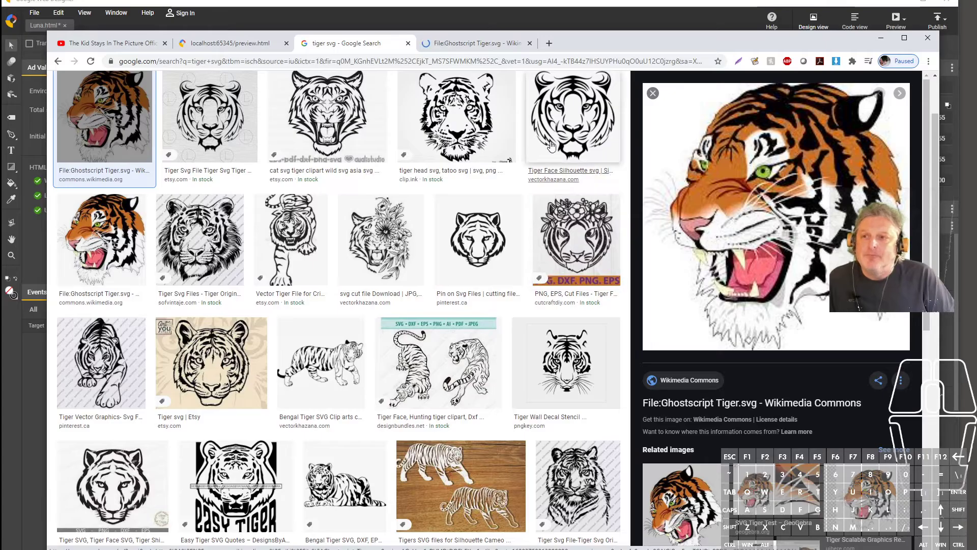
pyautogui.click(486, 45)
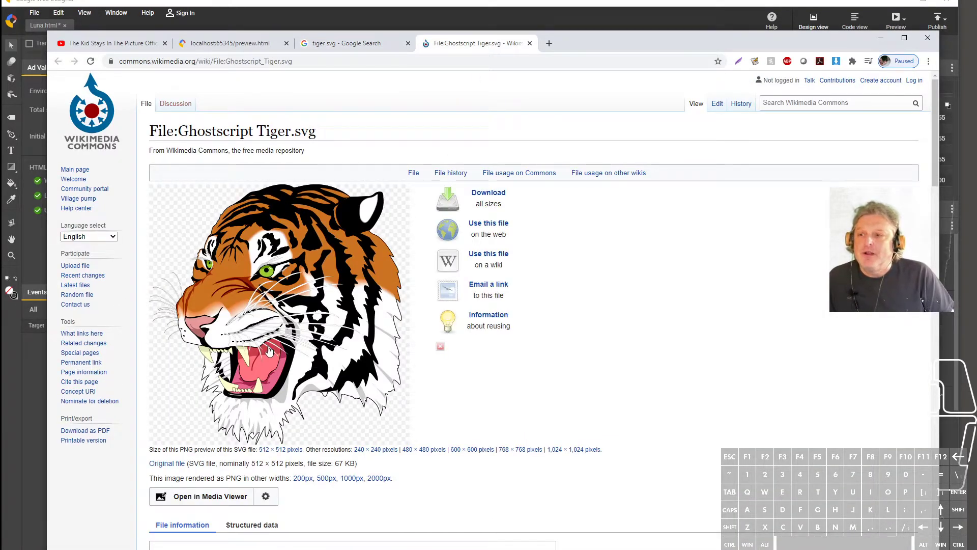
pyautogui.click(173, 464)
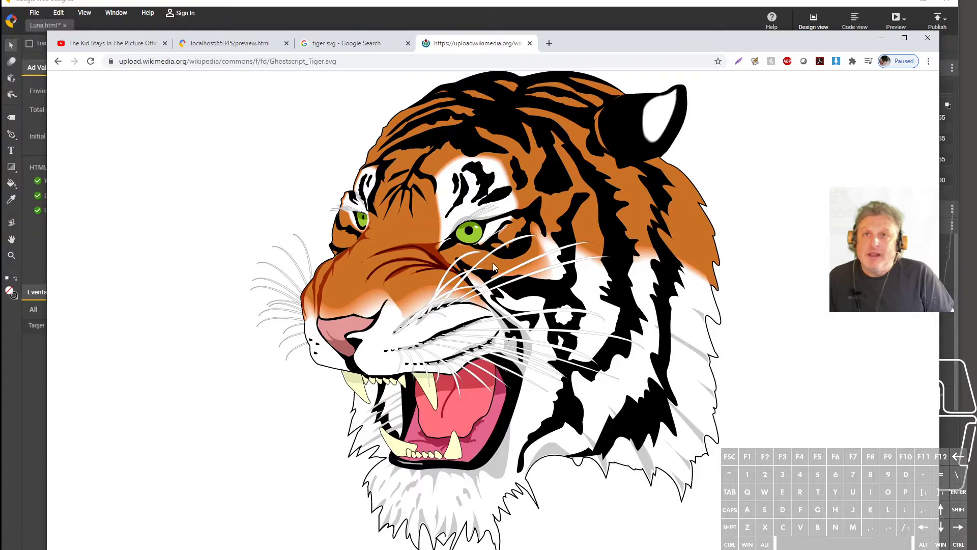
# Examine the edge sharpness of the tiger's stripes and forehead at magnifications up to 500%, then return to the whole drawing.
pyautogui.moveTo(603, 47); pyautogui.dragTo(559, 30)
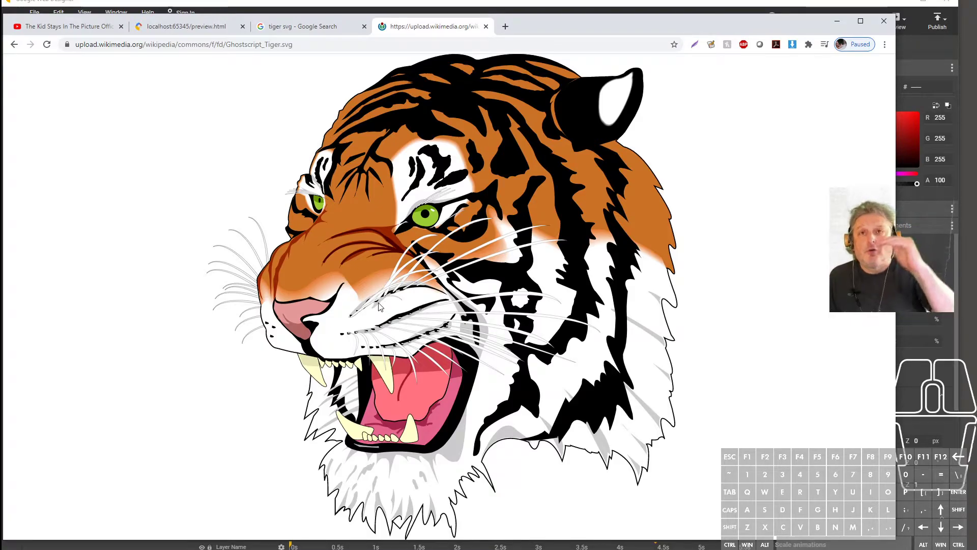
pyautogui.scroll(4, 379, 307)
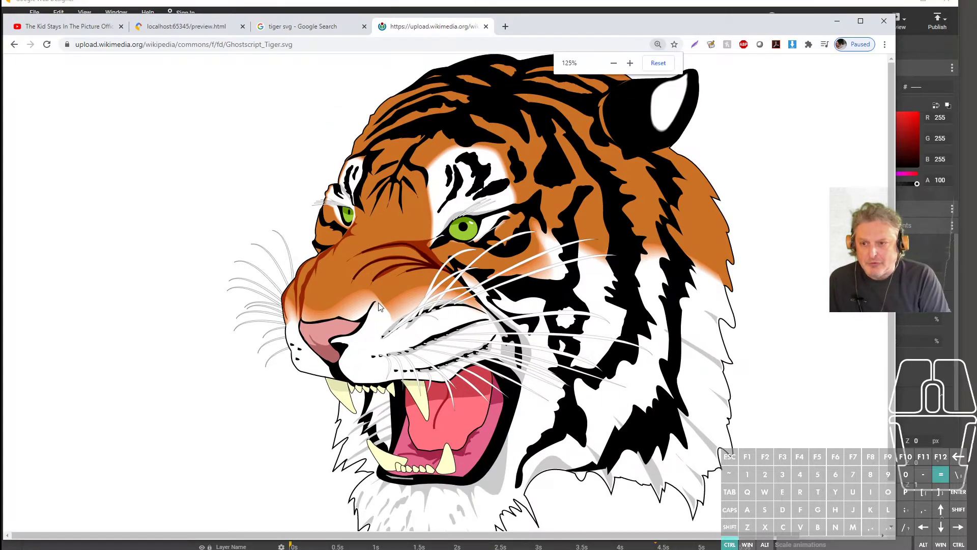
pyautogui.keyDown('ctrl'); pyautogui.scroll(3, 379, 307); pyautogui.keyUp('ctrl')
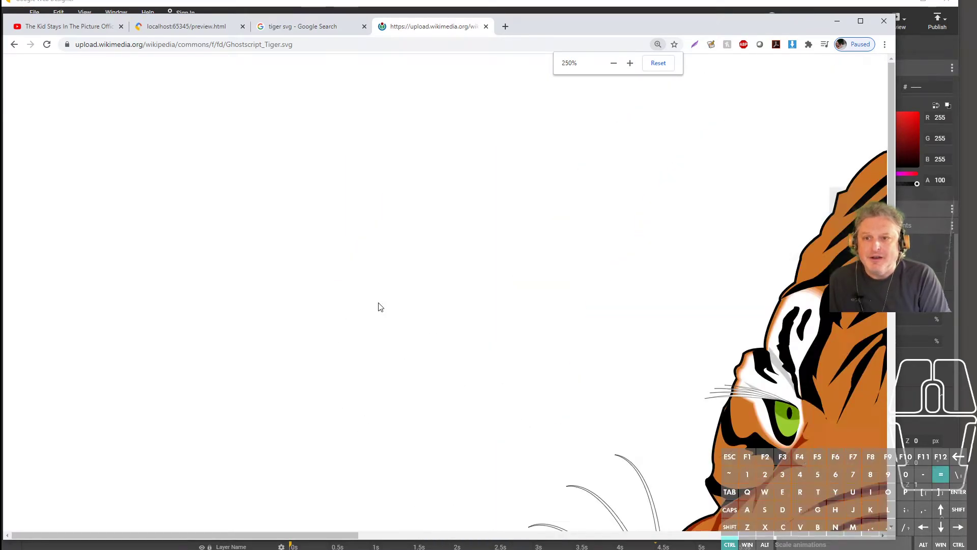
pyautogui.moveTo(288, 534); pyautogui.dragTo(558, 481)
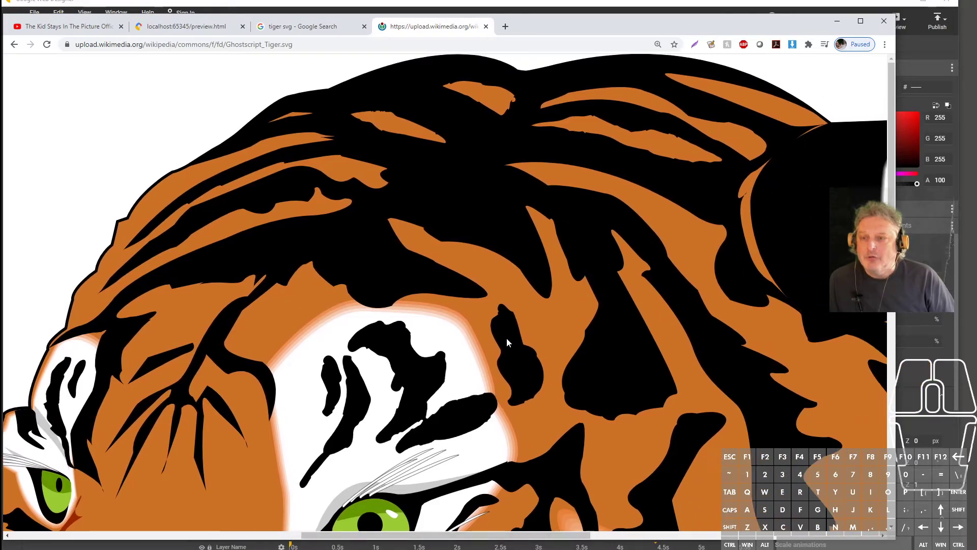
pyautogui.keyDown('ctrl'); pyautogui.scroll(1, 506, 338); pyautogui.keyUp('ctrl')
pyautogui.keyDown('ctrl'); pyautogui.scroll(1, 506, 337); pyautogui.keyUp('ctrl')
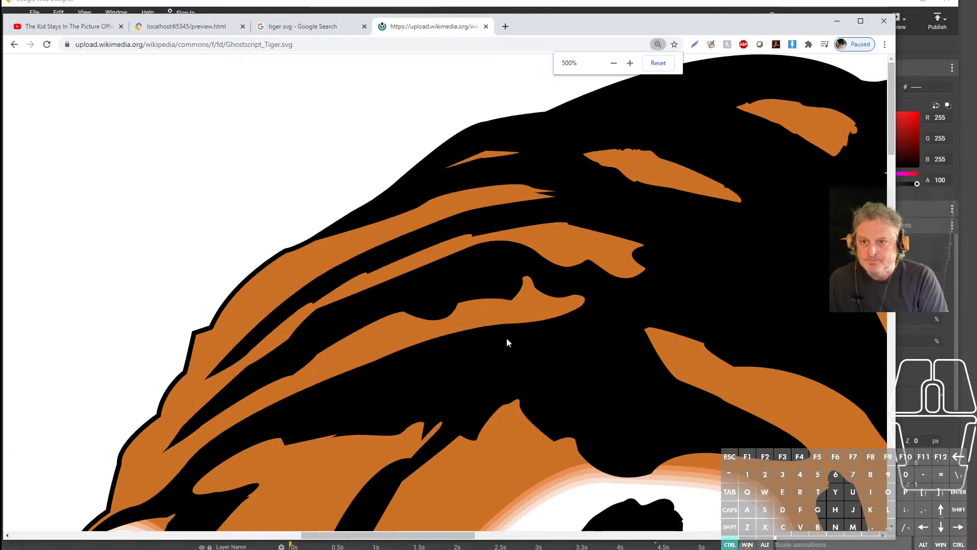
pyautogui.moveTo(349, 535); pyautogui.dragTo(441, 535)
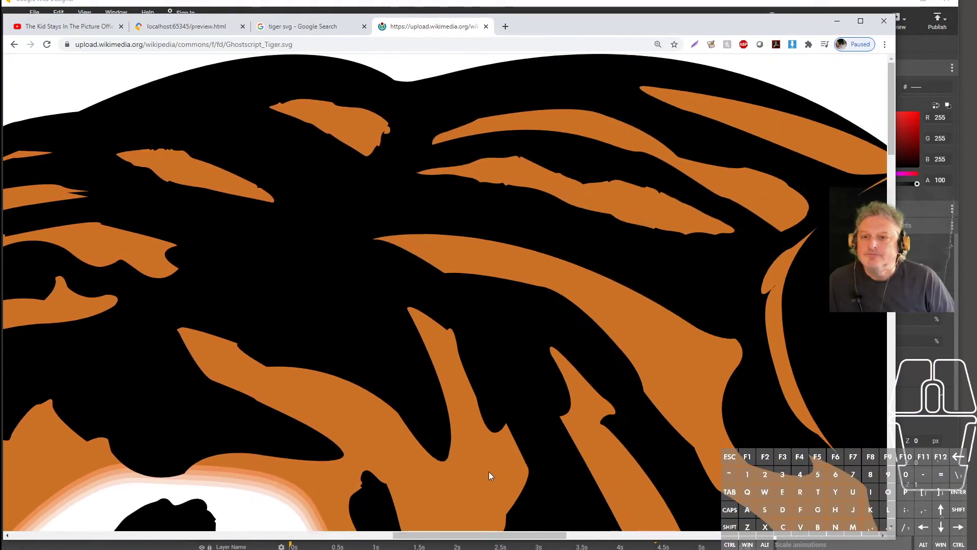
pyautogui.moveTo(892, 122); pyautogui.dragTo(900, 158)
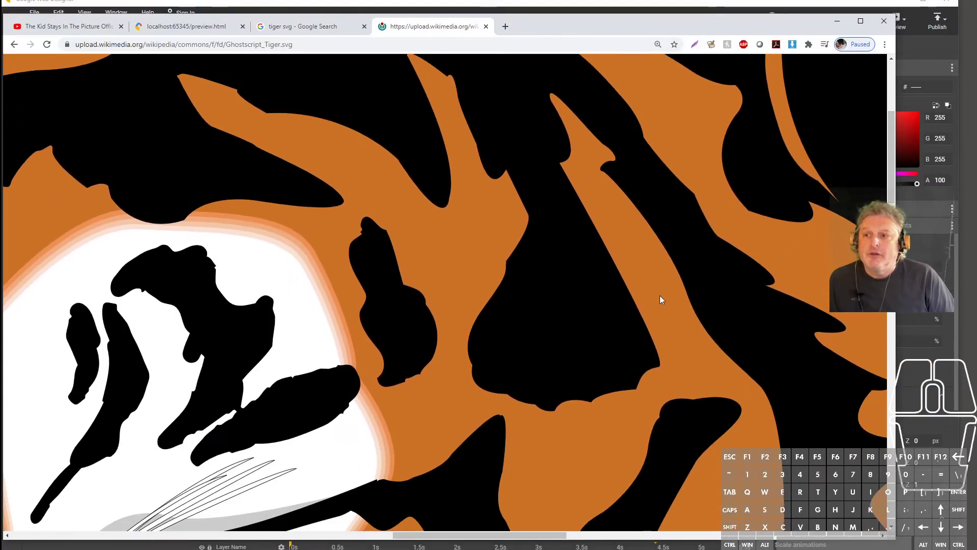
pyautogui.scroll(1, 660, 294)
pyautogui.scroll(-9, 660, 295)
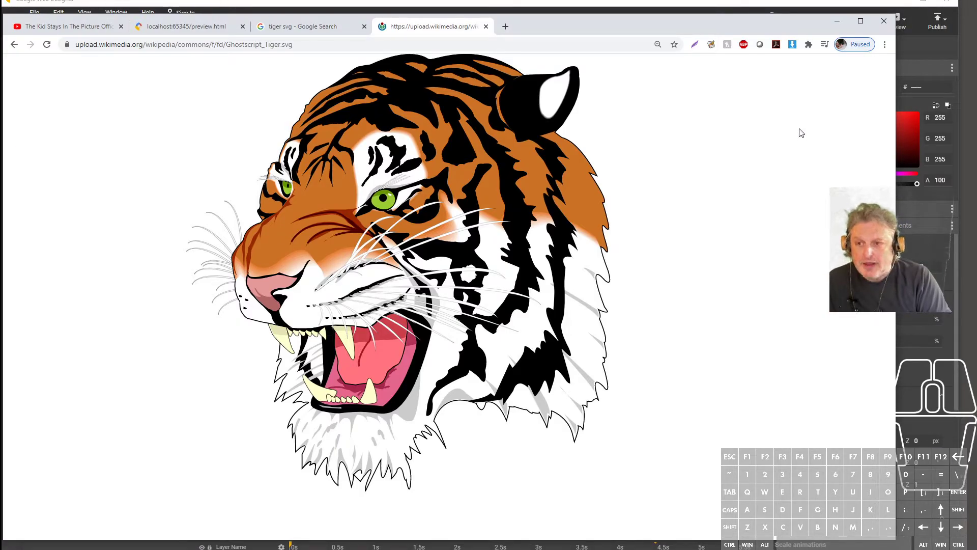
# Open the developer tools for the tiger SVG and expand group g4 to examine its shape groups.
pyautogui.press('F12')
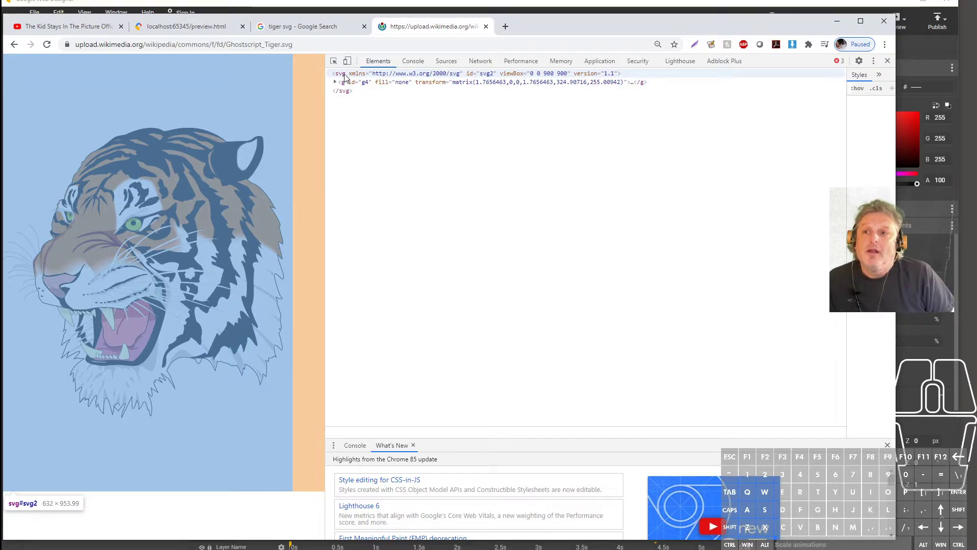
pyautogui.click(336, 82)
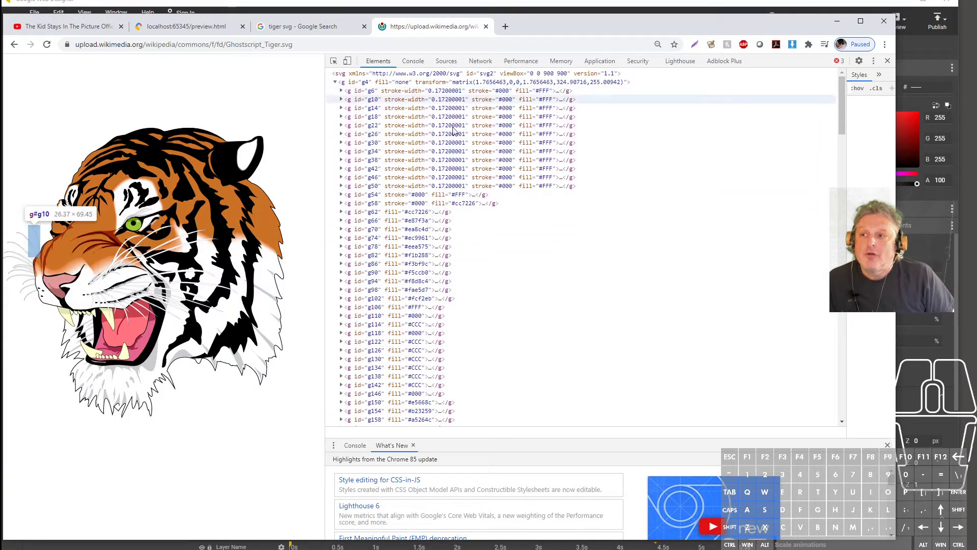
pyautogui.scroll(-8, 409, 372)
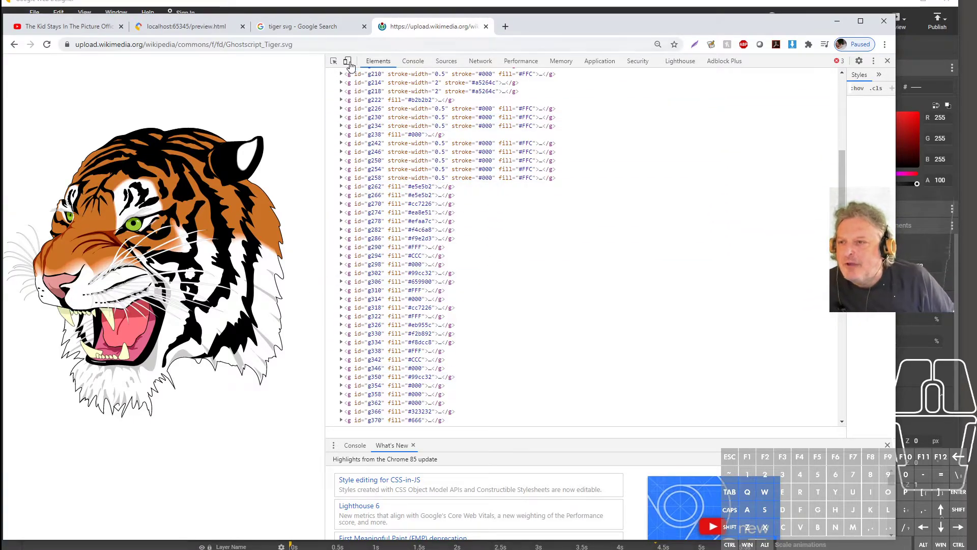
# Pick the black shape of the tiger's ear on the page to locate its path in the SVG code.
pyautogui.click(333, 61)
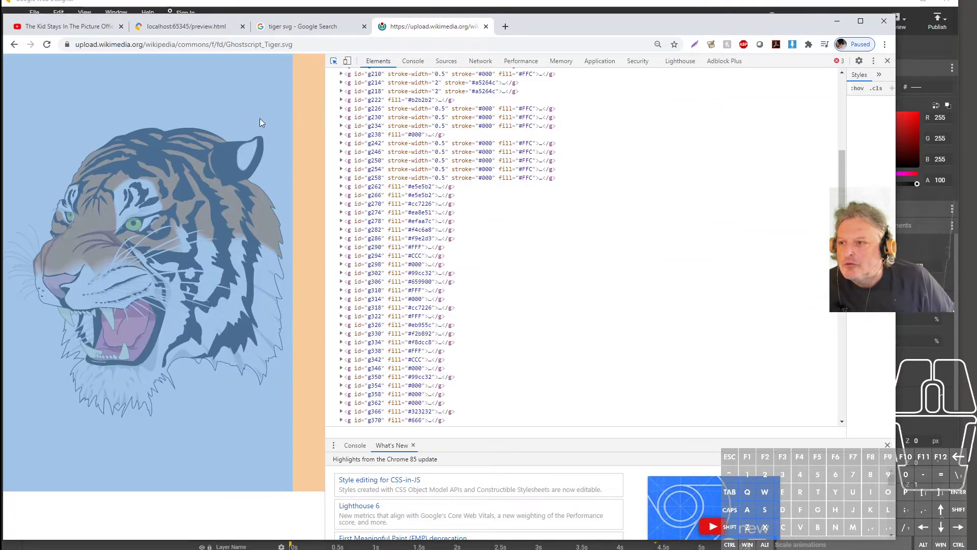
pyautogui.click(230, 166)
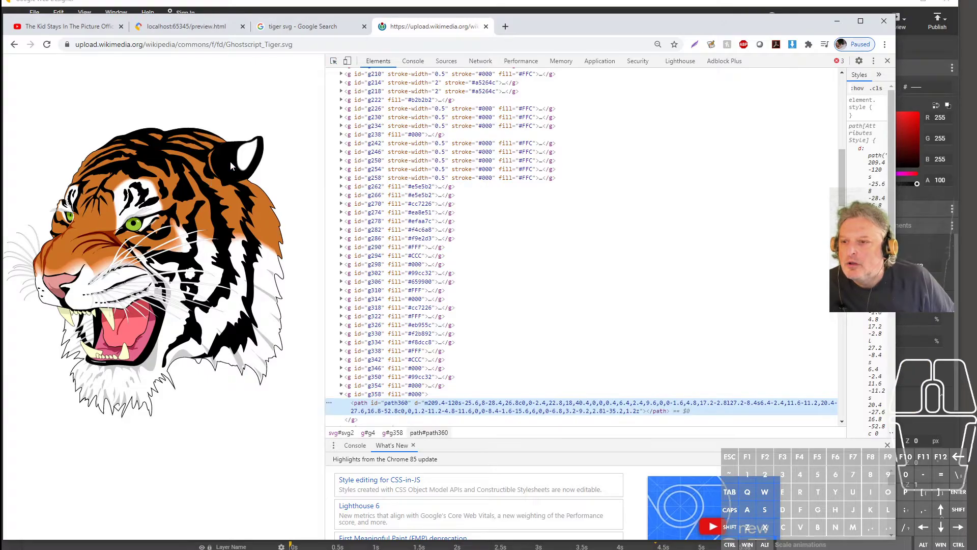
pyautogui.scroll(-2, 572, 323)
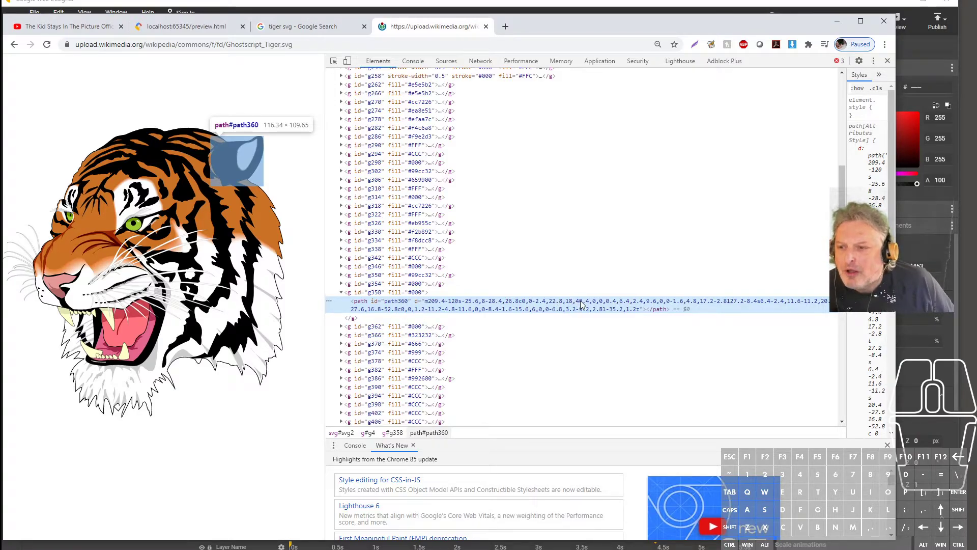
# Set the fill attribute of group g358, the black part of the tiger's ear, to #f00.
pyautogui.click(420, 294)
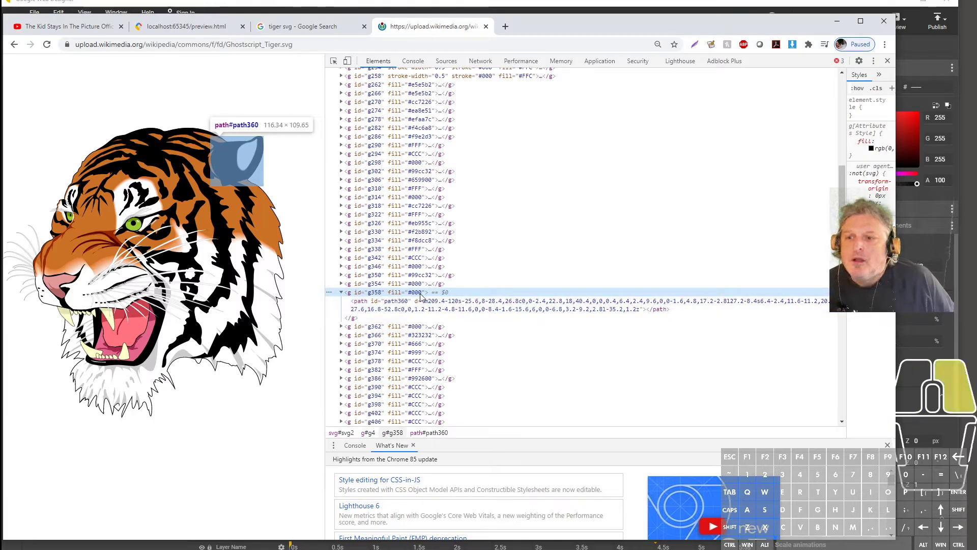
pyautogui.rightClick(421, 294)
pyautogui.click(448, 307)
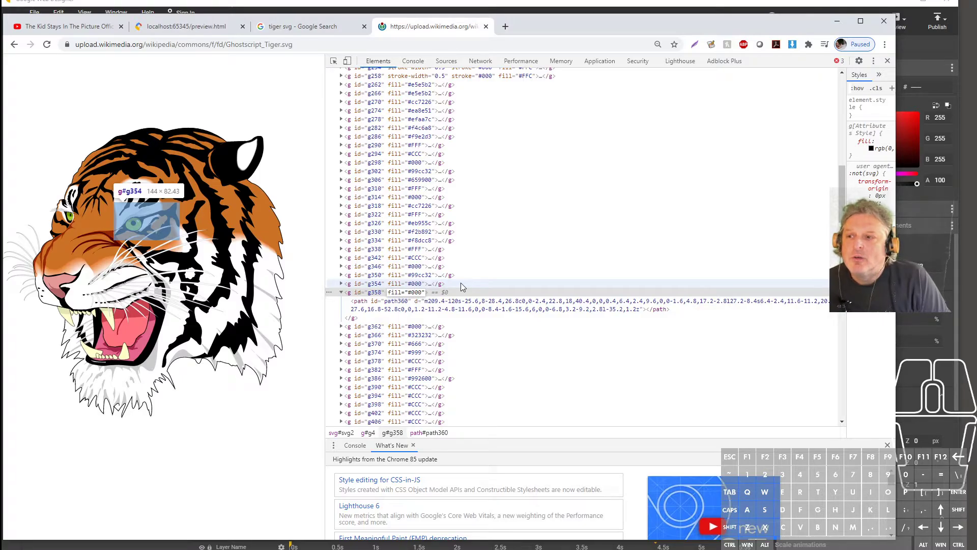
pyautogui.press('BackSpace')
pyautogui.write('f')
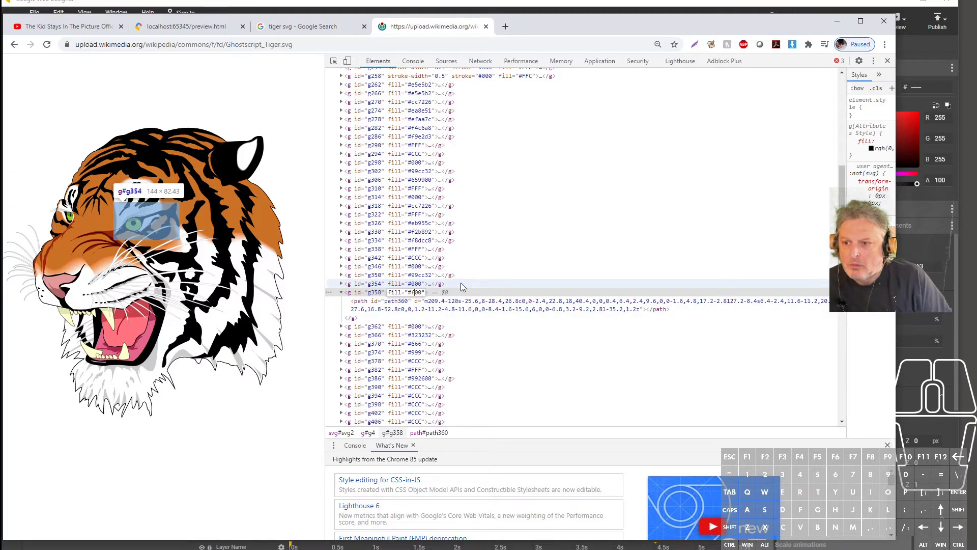
pyautogui.press('Return')
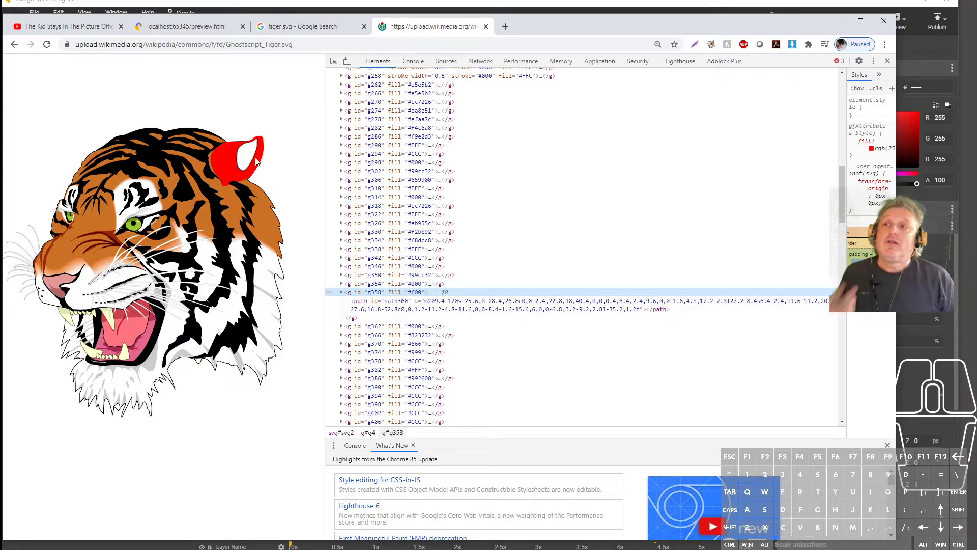
# Save the tiger drawing as Ghostscript_Tiger.svg in the Downloads folder.
pyautogui.click(316, 45)
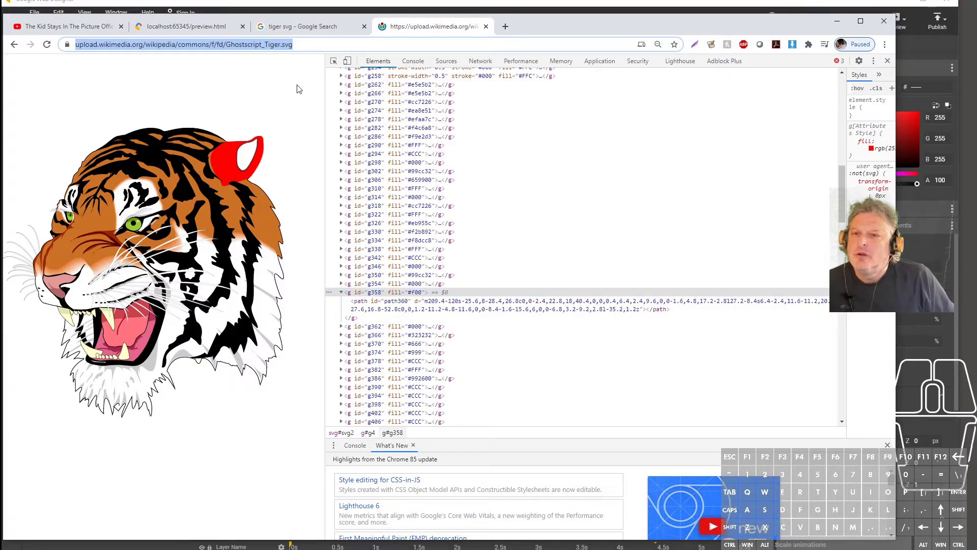
pyautogui.rightClick(156, 134)
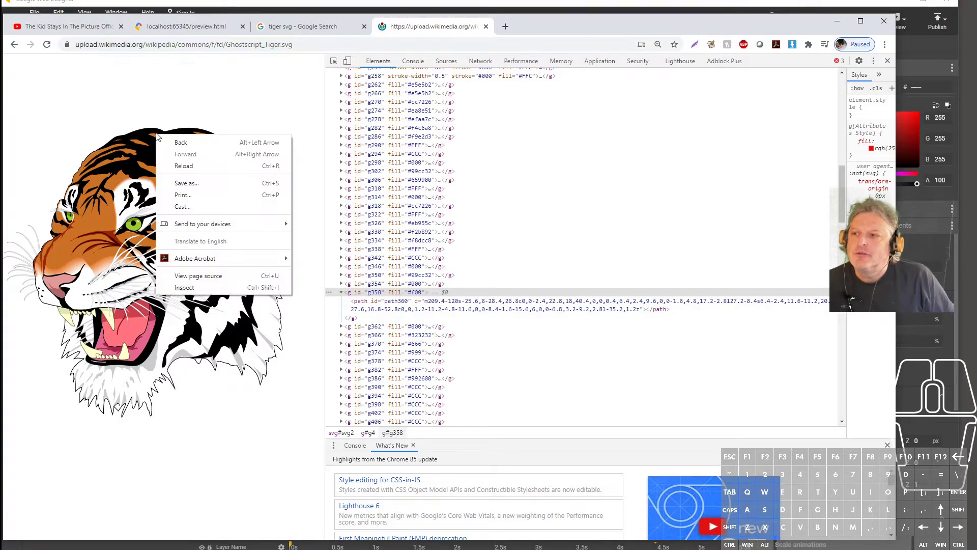
pyautogui.click(201, 184)
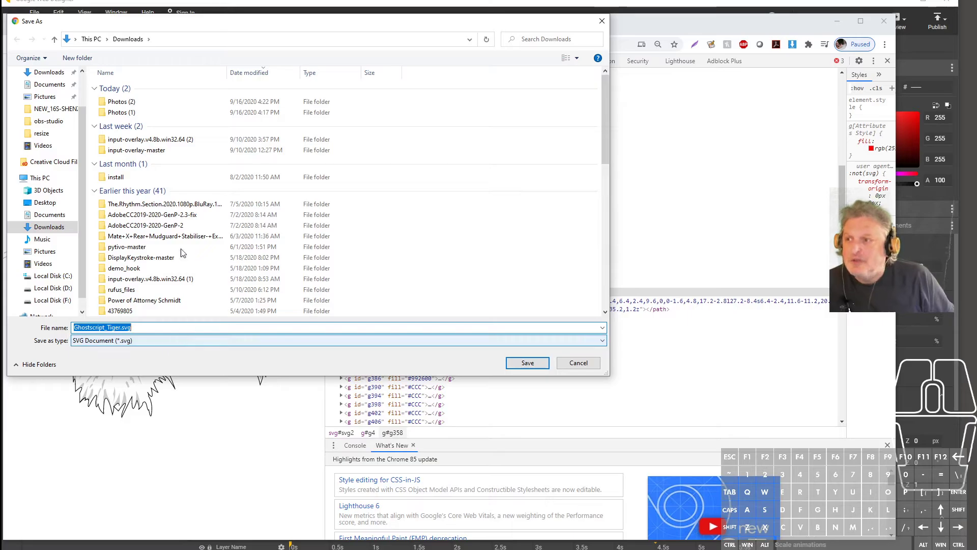
pyautogui.click(47, 73)
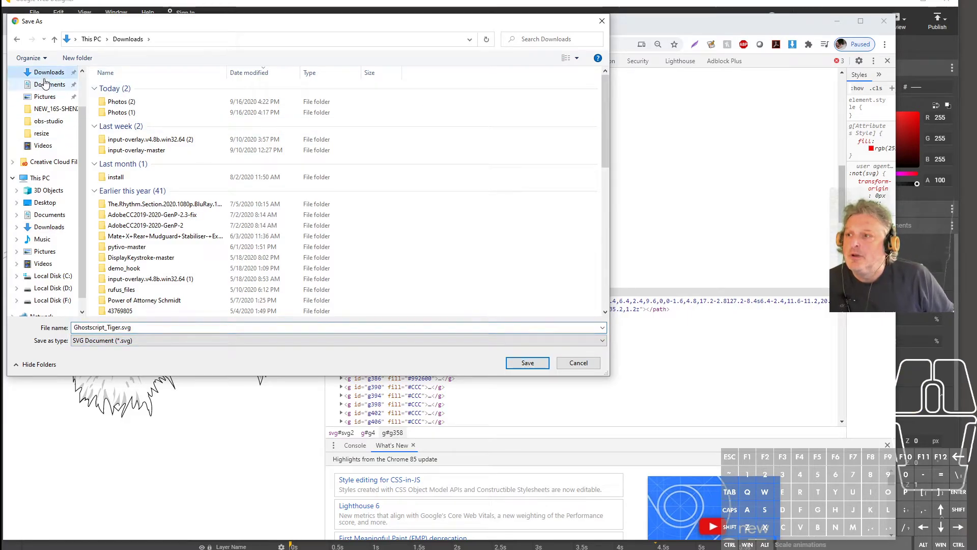
pyautogui.click(528, 363)
# Return to Google Web Designer and import Ghostscript_Tiger.svg from the Downloads folder into the library.
pyautogui.moveTo(521, 22); pyautogui.dragTo(458, 549)
pyautogui.scroll(-3, 873, 357)
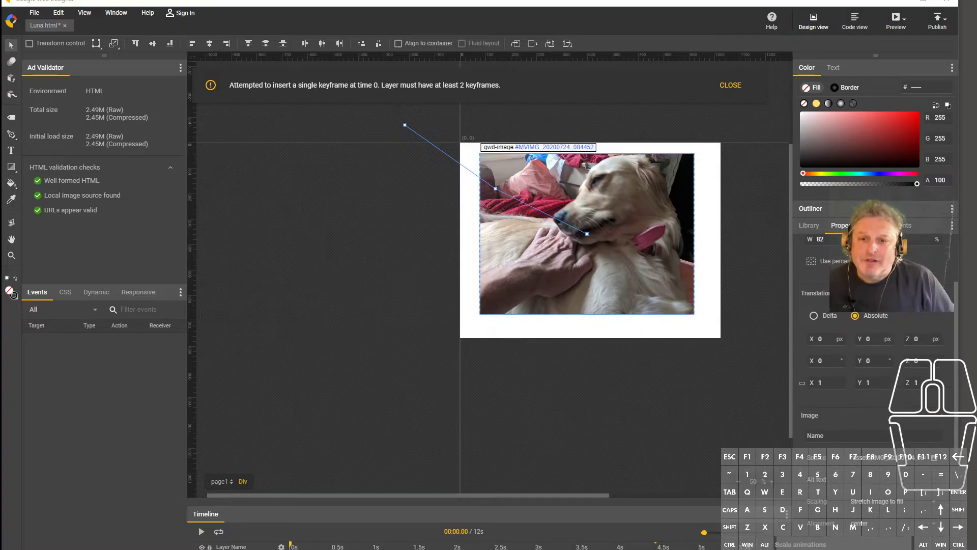
pyautogui.click(808, 225)
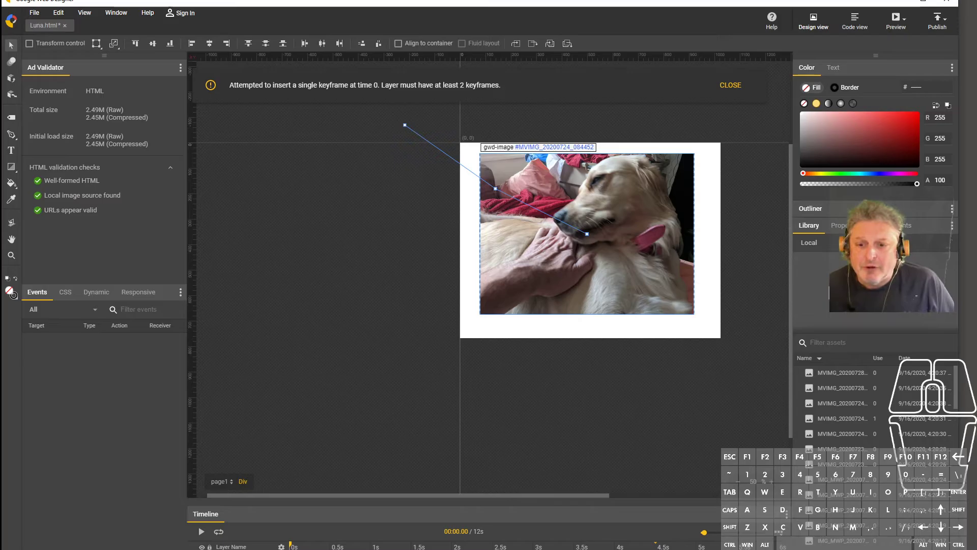
pyautogui.click(809, 547)
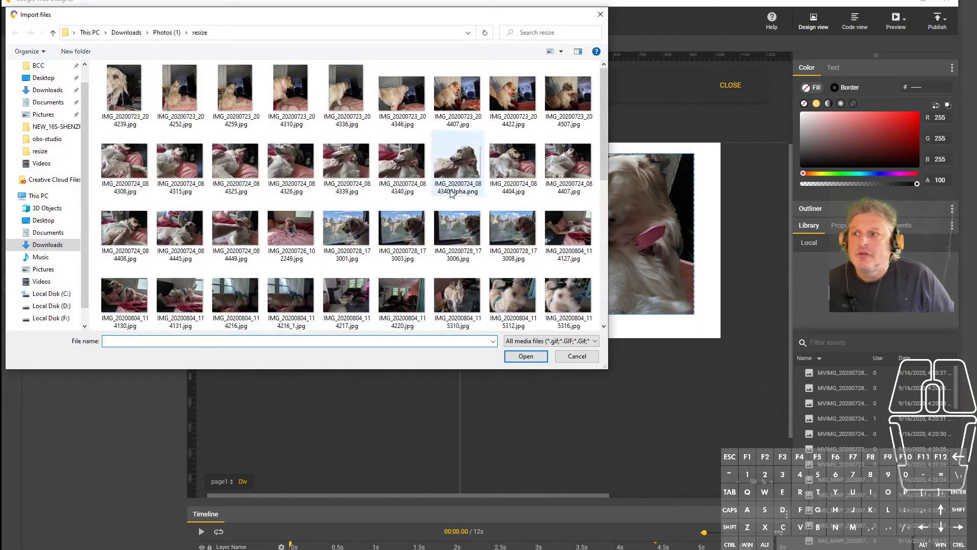
pyautogui.click(127, 32)
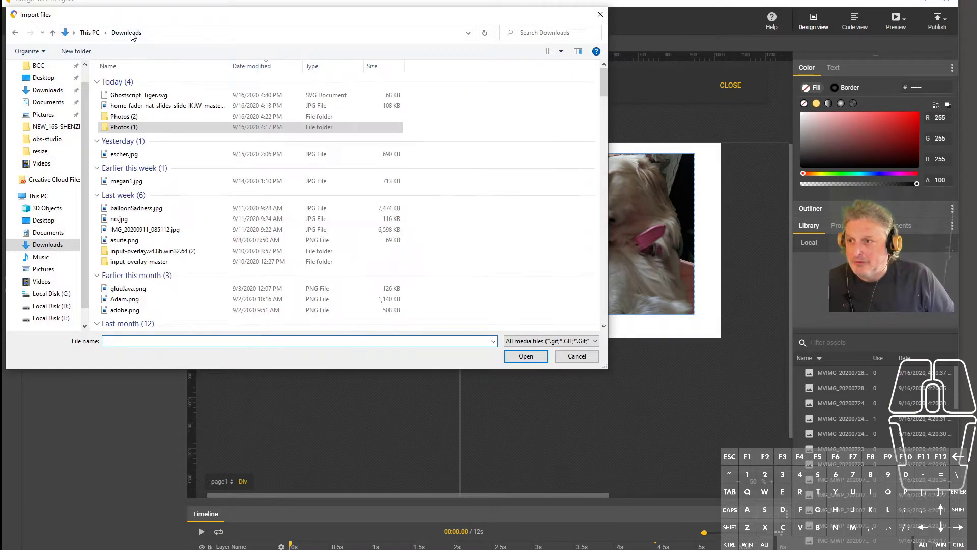
pyautogui.click(150, 98)
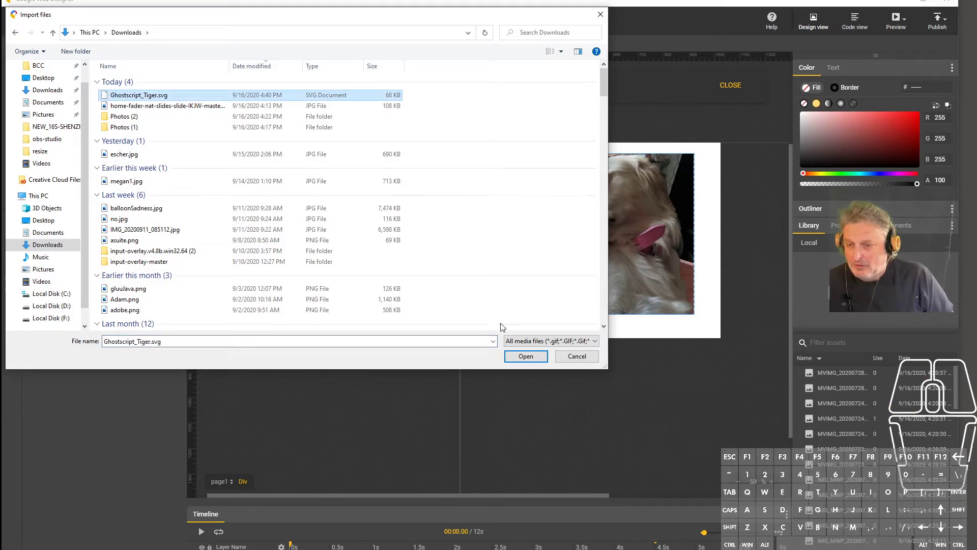
pyautogui.click(529, 355)
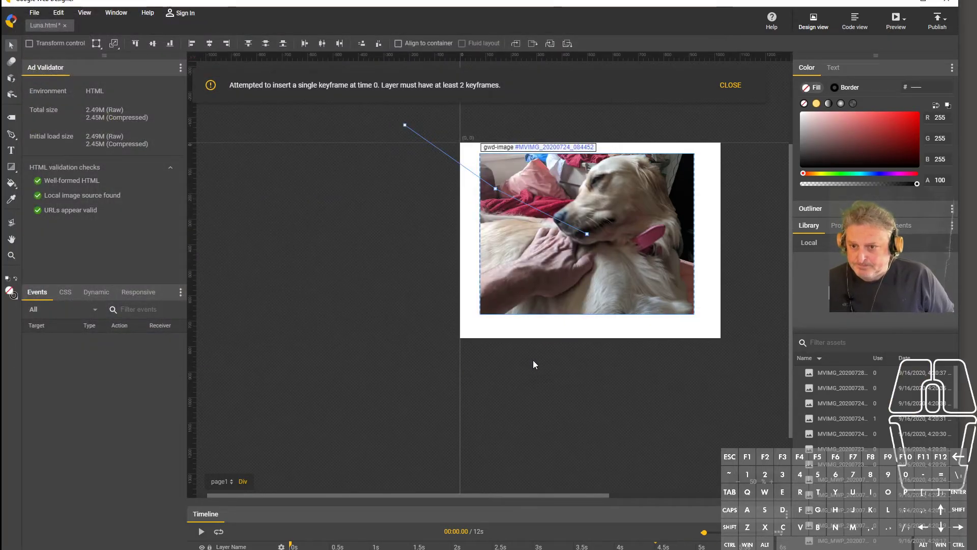
# Place the tiger SVG over the dog photo's lower left area, about 152 px from the left and 524 px from the top.
pyautogui.moveTo(957, 396); pyautogui.dragTo(963, 548)
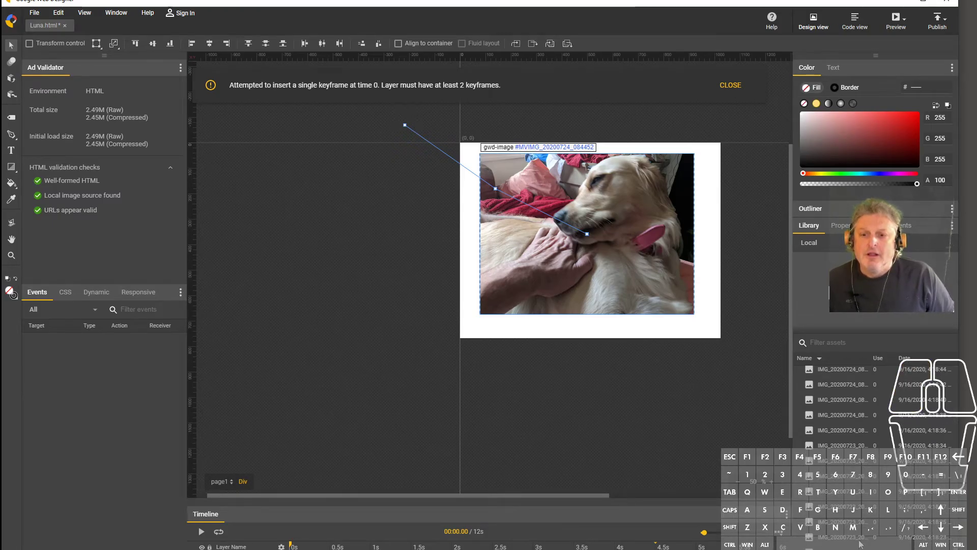
pyautogui.moveTo(852, 544); pyautogui.dragTo(535, 293)
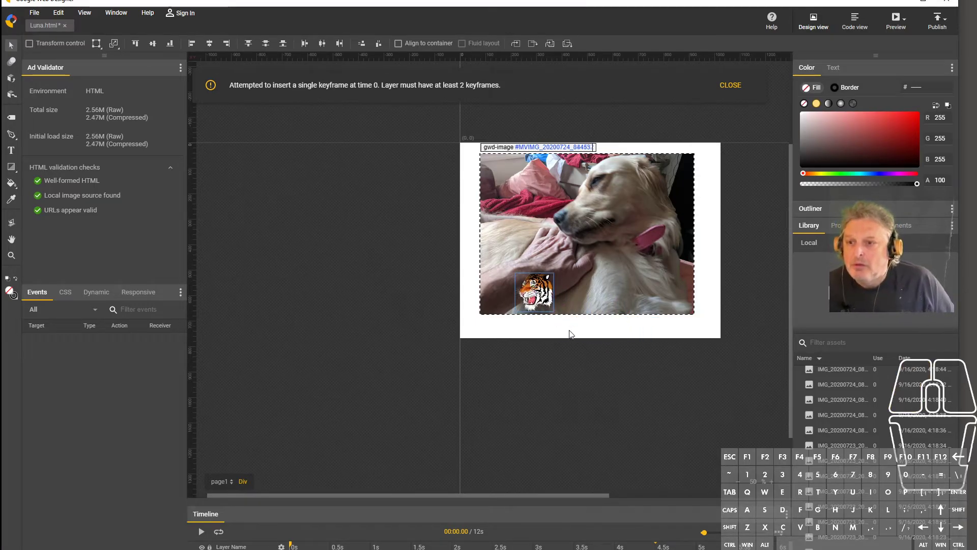
pyautogui.moveTo(553, 309)
pyautogui.mouseDown()
pyautogui.moveTo(542, 294)
pyautogui.moveTo(535, 308)
pyautogui.mouseUp()
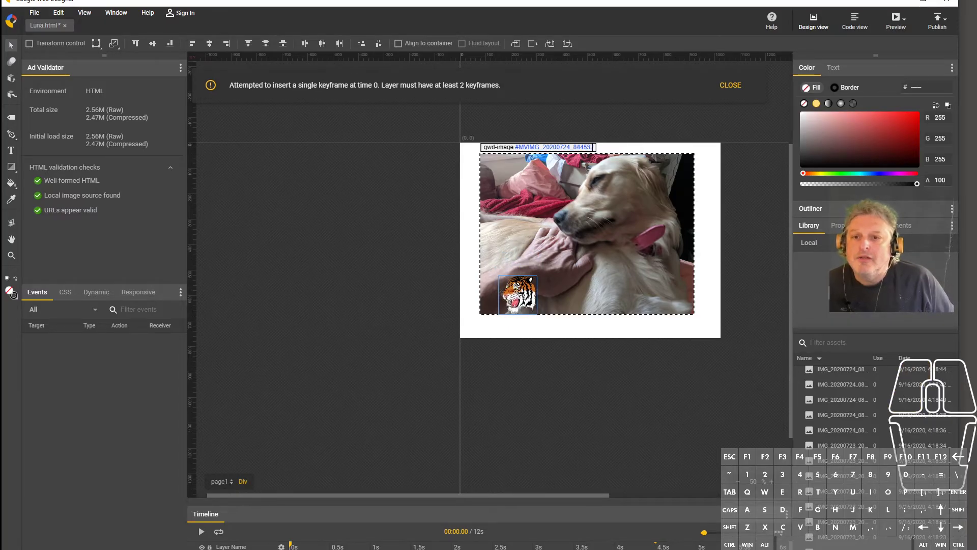
# Use percentages for the tiger, enlarge it to about 203% by 270% and position it at about -98% left, 4% top.
pyautogui.click(838, 225)
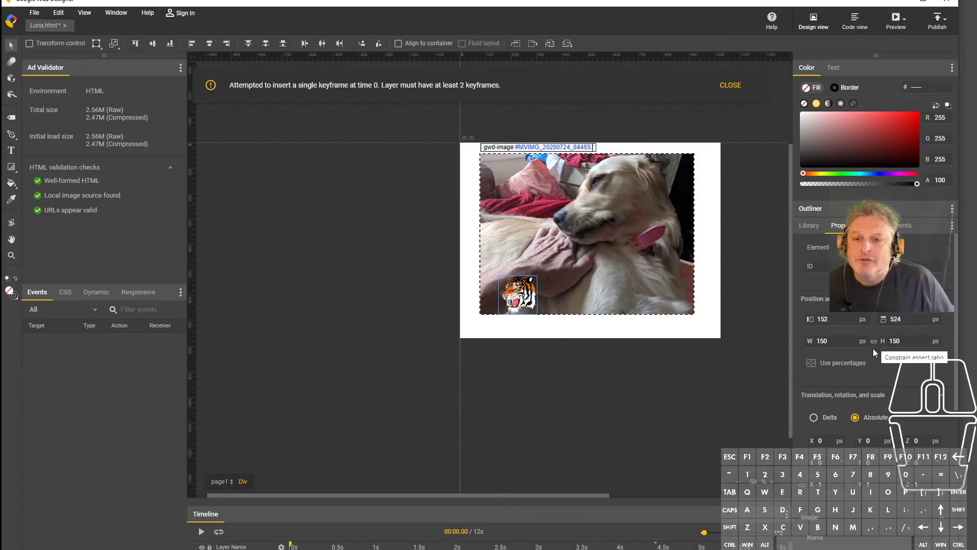
pyautogui.click(820, 362)
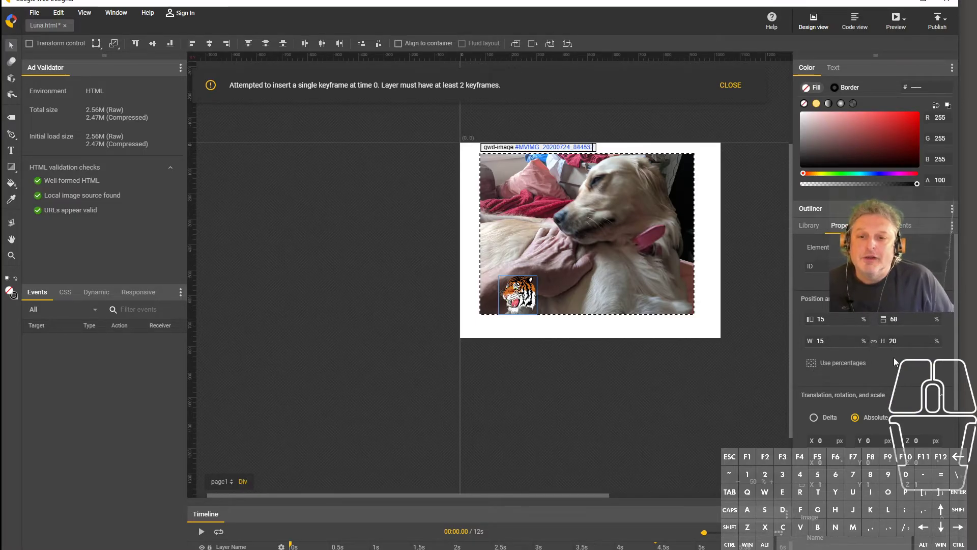
pyautogui.moveTo(910, 341); pyautogui.dragTo(910, 214)
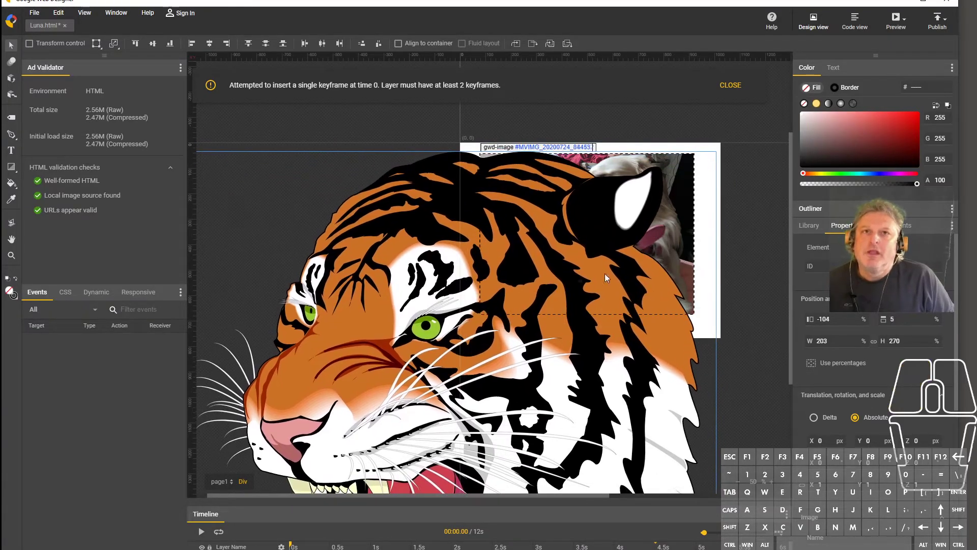
pyautogui.click(551, 301)
pyautogui.moveTo(550, 300); pyautogui.dragTo(546, 297)
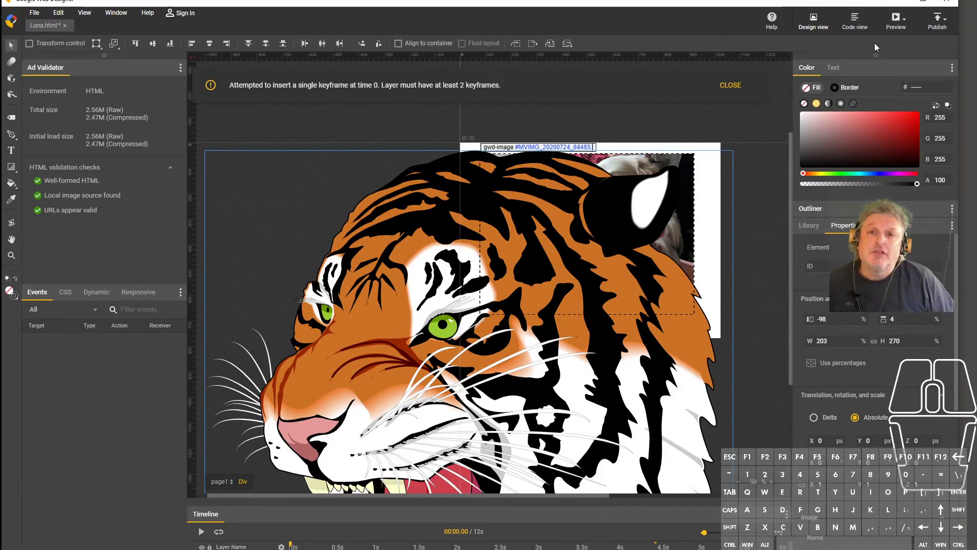
# Show the page's code, dismiss the keyframe warning and open Ghostscript_Tiger.svg from the assets folder.
pyautogui.click(854, 20)
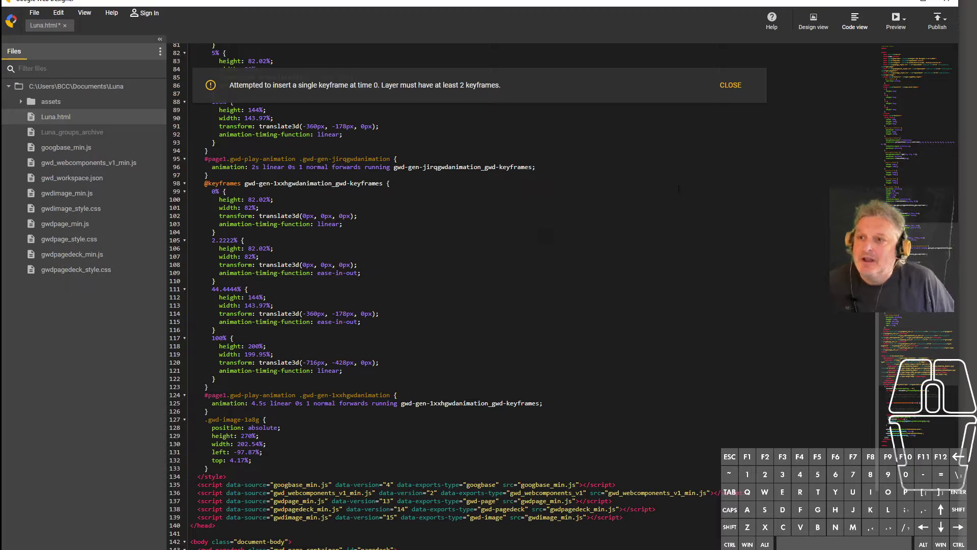
pyautogui.click(735, 89)
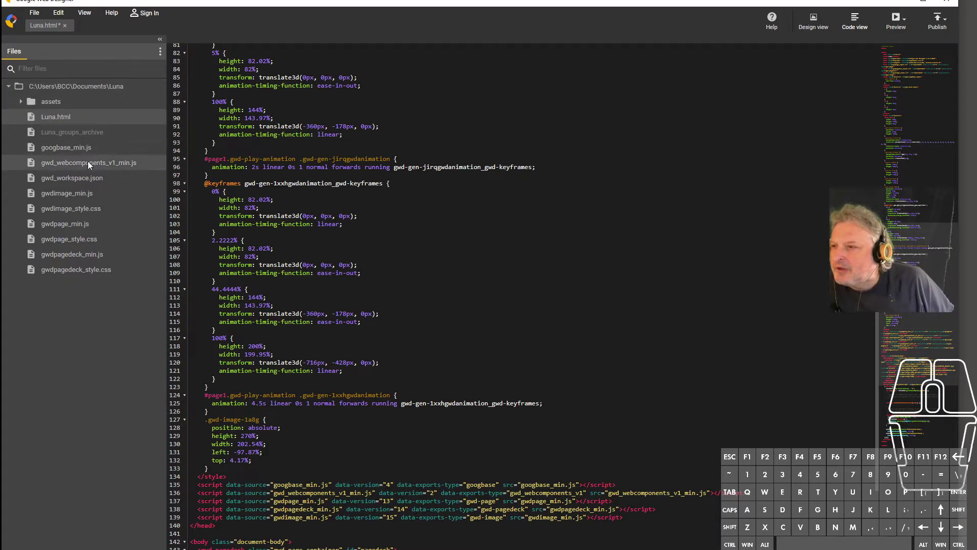
pyautogui.click(20, 102)
pyautogui.doubleClick(100, 116)
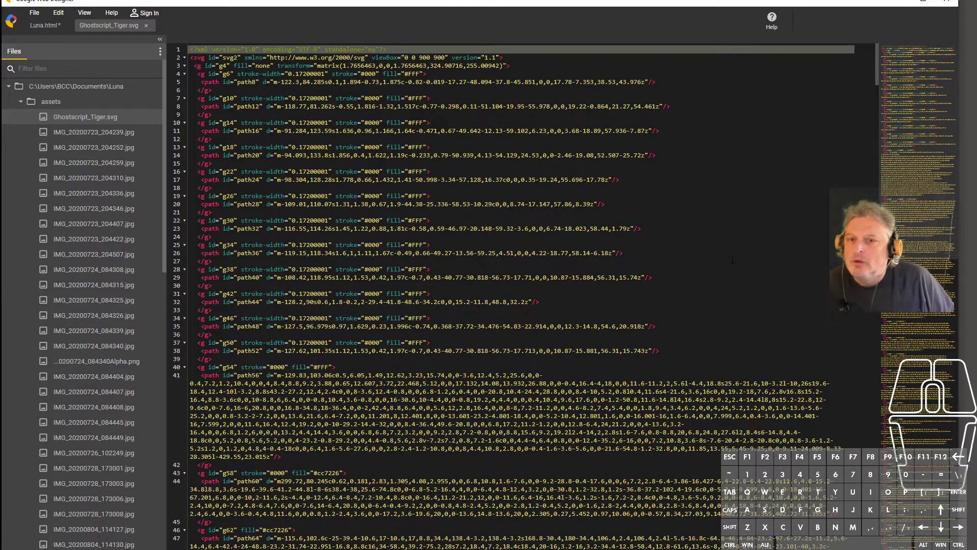
# Examine the group and path definitions throughout the tiger's SVG code, then return to the design view of Luna.html.
pyautogui.scroll(-20, 738, 248)
pyautogui.scroll(-20, 509, 295)
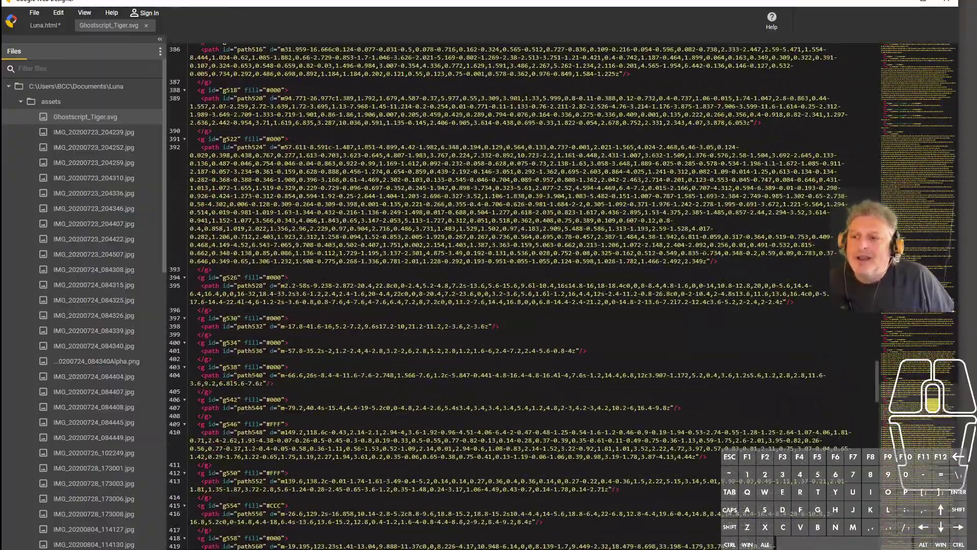
pyautogui.scroll(-20, 705, 251)
pyautogui.scroll(-10, 705, 252)
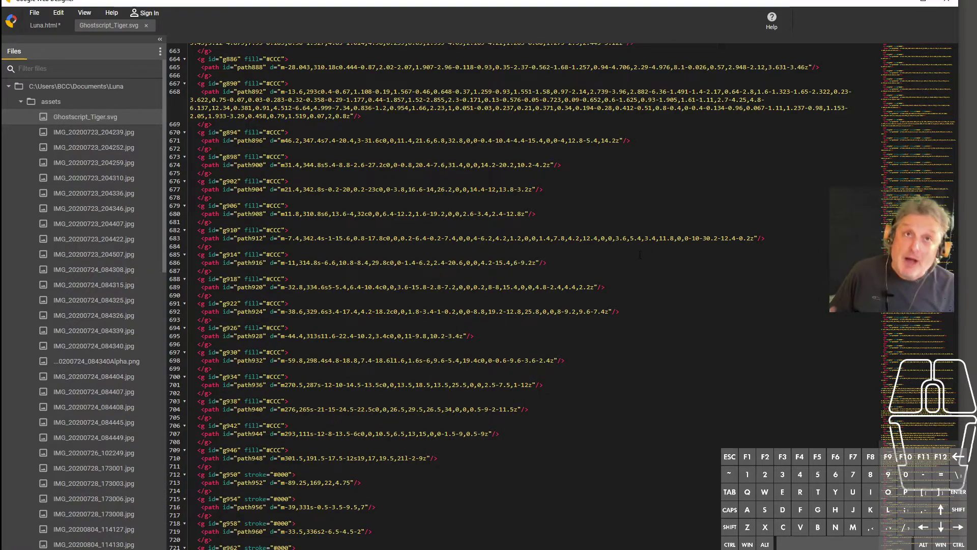
pyautogui.scroll(20, 646, 253)
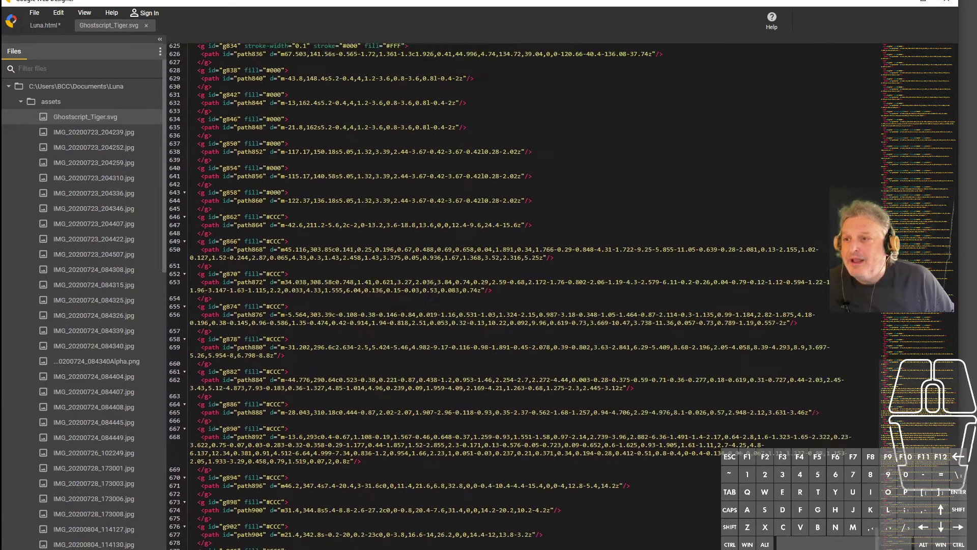
pyautogui.scroll(5, 646, 253)
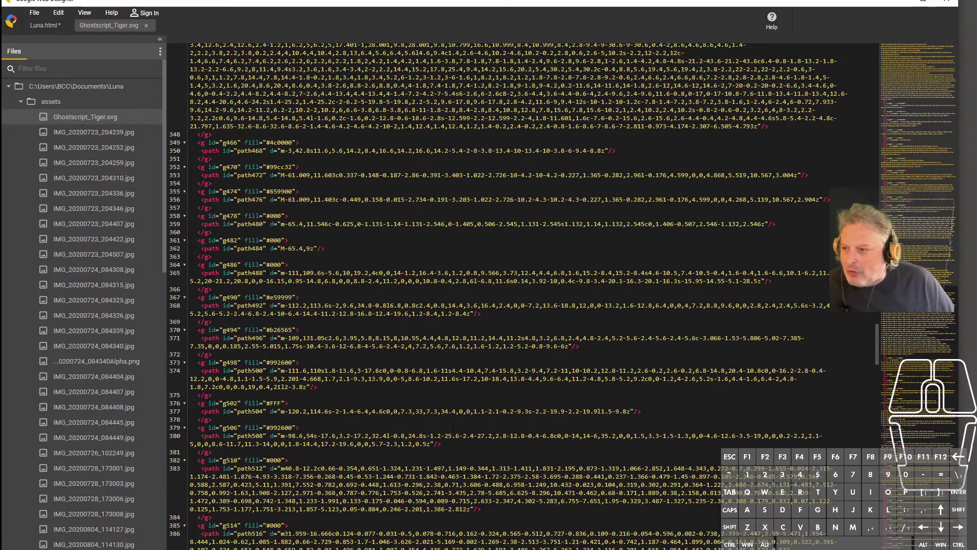
pyautogui.scroll(12, 509, 296)
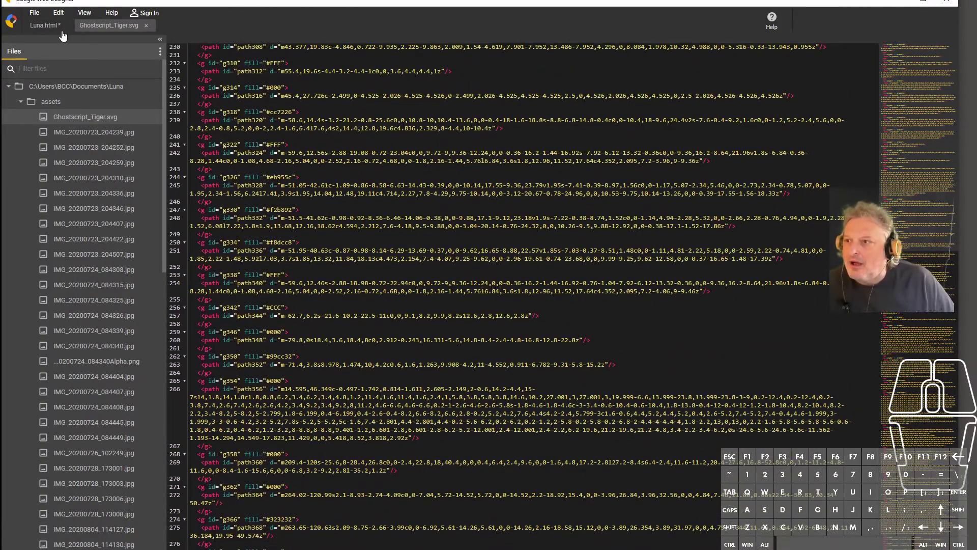
pyautogui.click(45, 25)
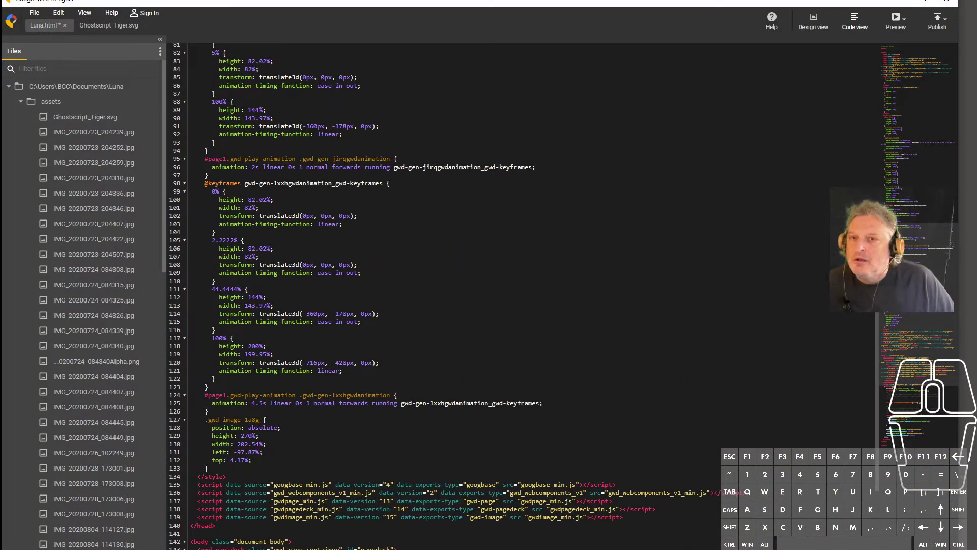
pyautogui.click(812, 24)
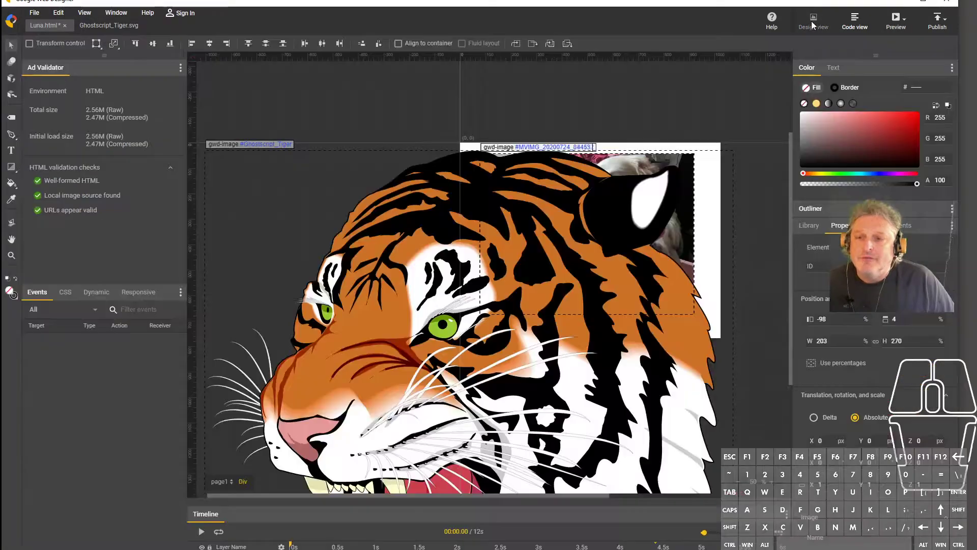
# Shrink the tiger to 1% by 1% and place it near the dog photo's lower right corner, at 86% left and 88% top.
pyautogui.moveTo(484, 412); pyautogui.dragTo(575, 322)
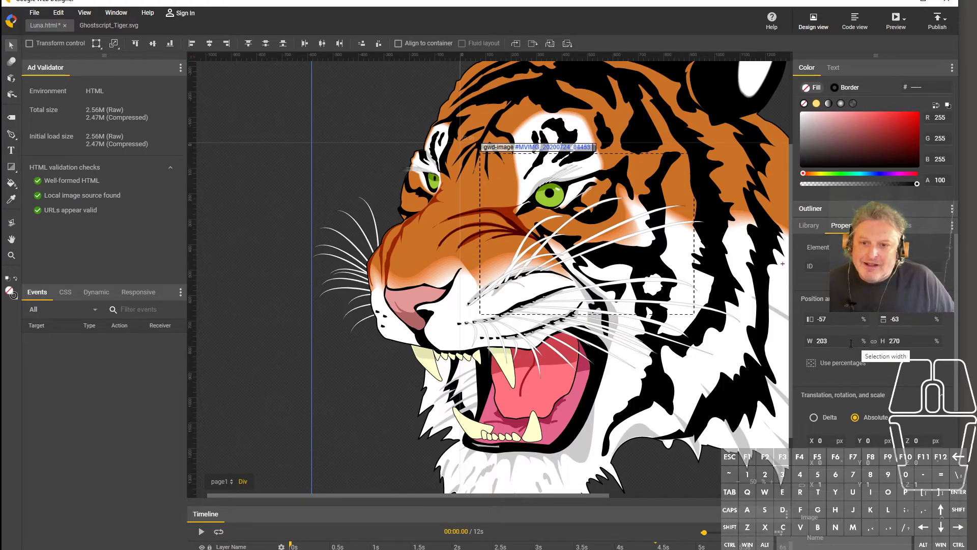
pyautogui.moveTo(870, 351); pyautogui.dragTo(712, 349)
pyautogui.moveTo(344, 87); pyautogui.dragTo(720, 342)
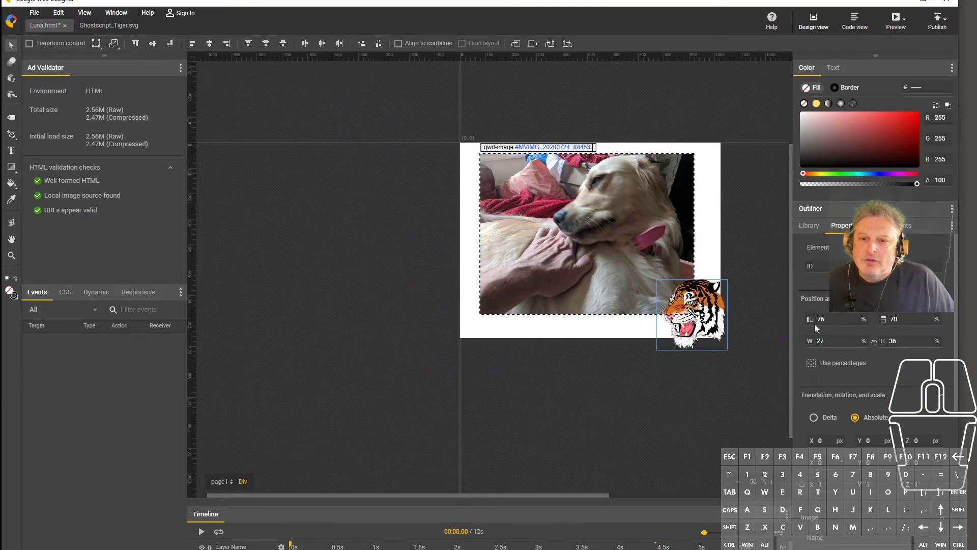
pyautogui.moveTo(863, 347); pyautogui.dragTo(829, 343)
pyautogui.moveTo(660, 281); pyautogui.dragTo(687, 309)
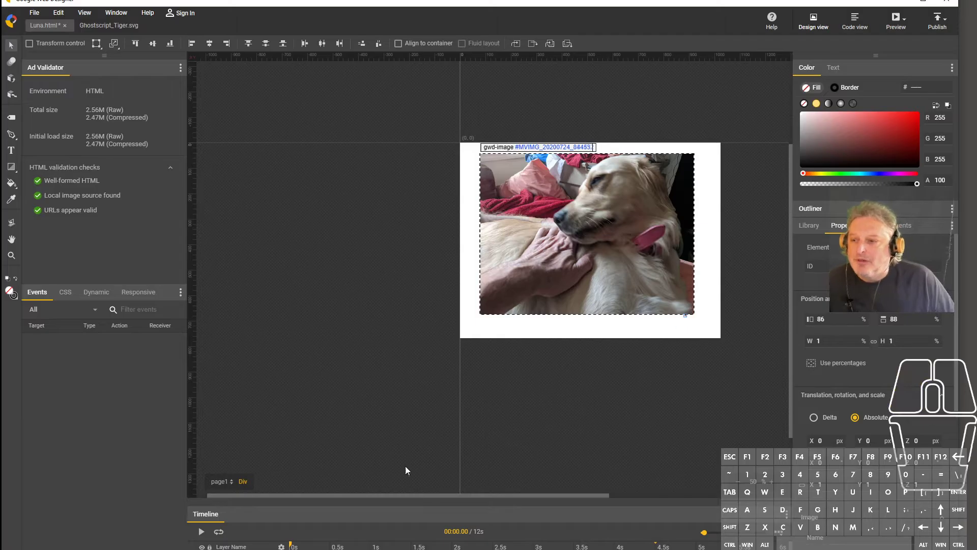
# At 5.80 s, enlarge the tiger to about 114% by 152% and move it over the dog's head, about -956 px in X and -1072 px in Y.
pyautogui.rightClick(297, 548)
pyautogui.moveTo(298, 544); pyautogui.dragTo(639, 544)
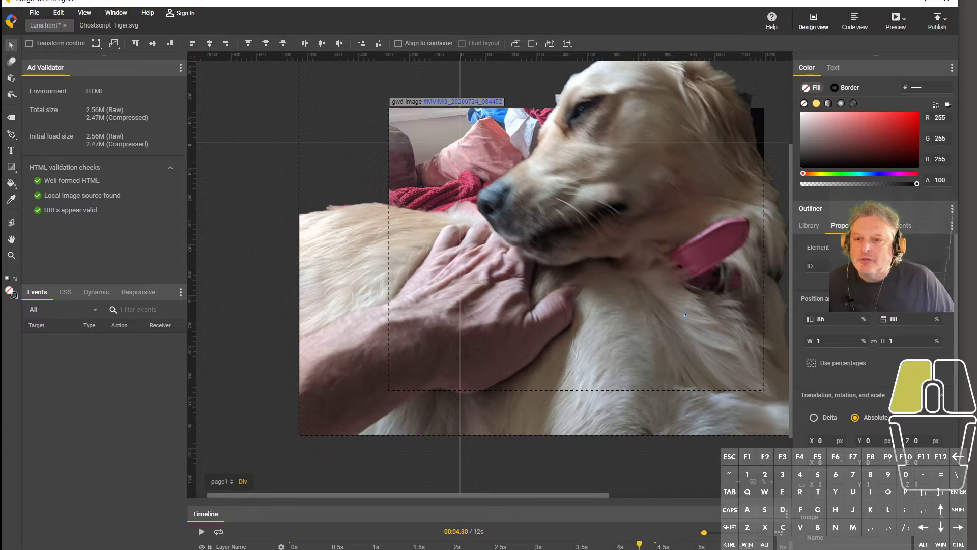
pyautogui.moveTo(641, 544); pyautogui.dragTo(670, 543)
pyautogui.moveTo(761, 545); pyautogui.dragTo(761, 543)
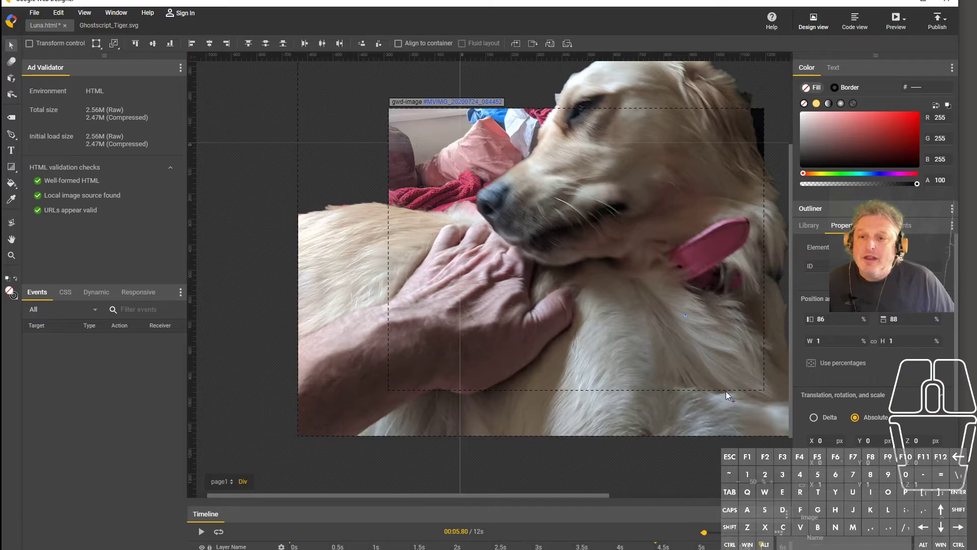
pyautogui.moveTo(836, 339); pyautogui.dragTo(917, 339)
pyautogui.moveTo(744, 392); pyautogui.dragTo(459, 106)
pyautogui.moveTo(842, 346); pyautogui.dragTo(815, 346)
pyautogui.moveTo(534, 214); pyautogui.dragTo(586, 229)
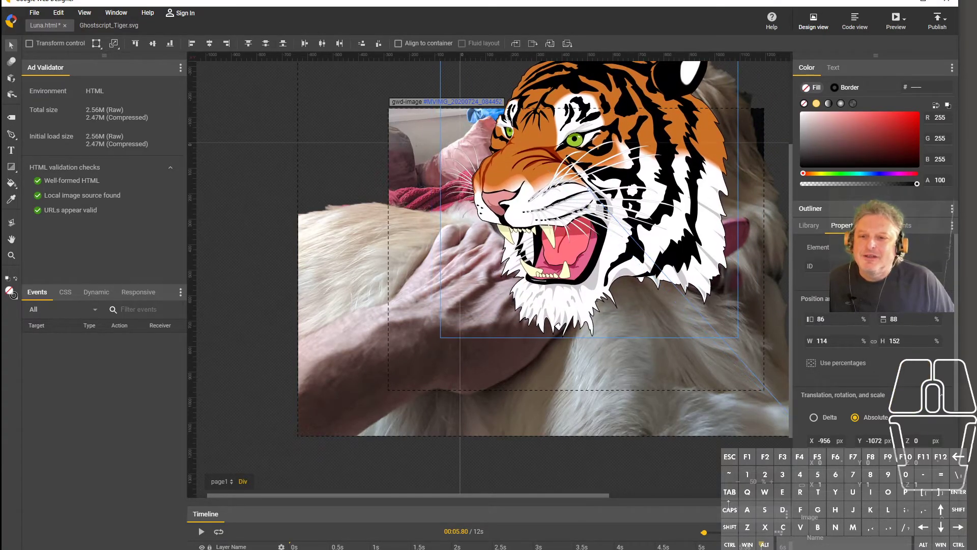
# Adjust the tiger's tween around 4.10 s and 5.40 s so that it measures 97% by 129% at 5.40 s.
pyautogui.moveTo(761, 545); pyautogui.dragTo(622, 544)
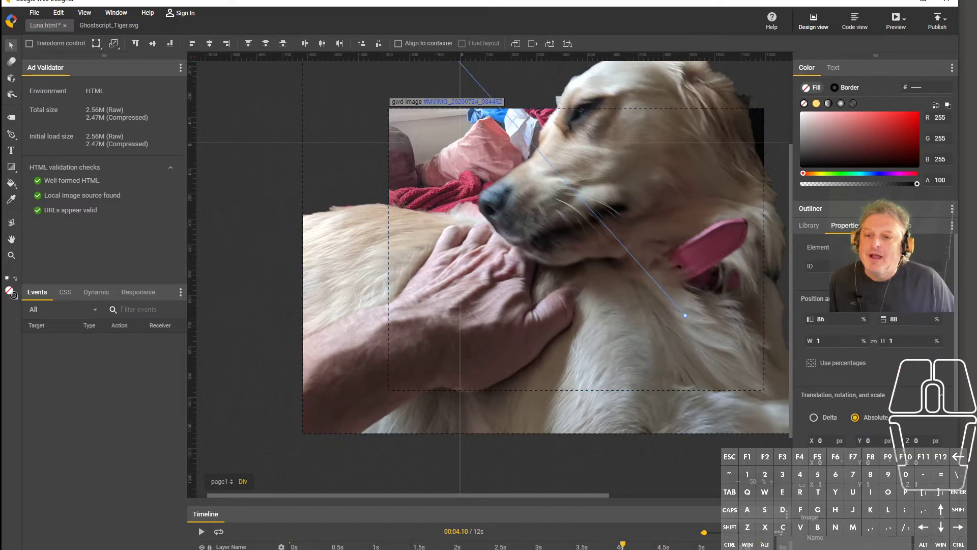
pyautogui.rightClick(623, 544)
pyautogui.click(642, 509)
pyautogui.click(729, 547)
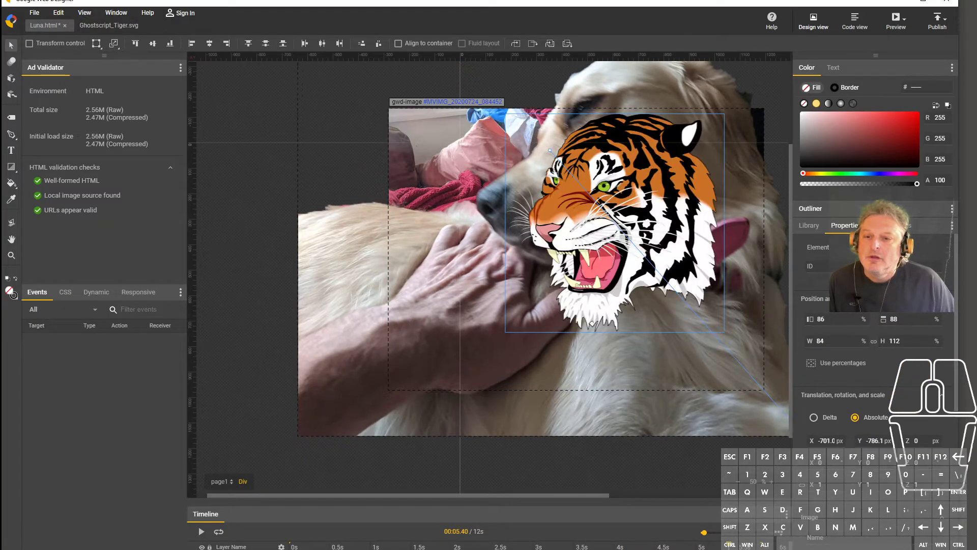
pyautogui.rightClick(728, 548)
pyautogui.click(748, 529)
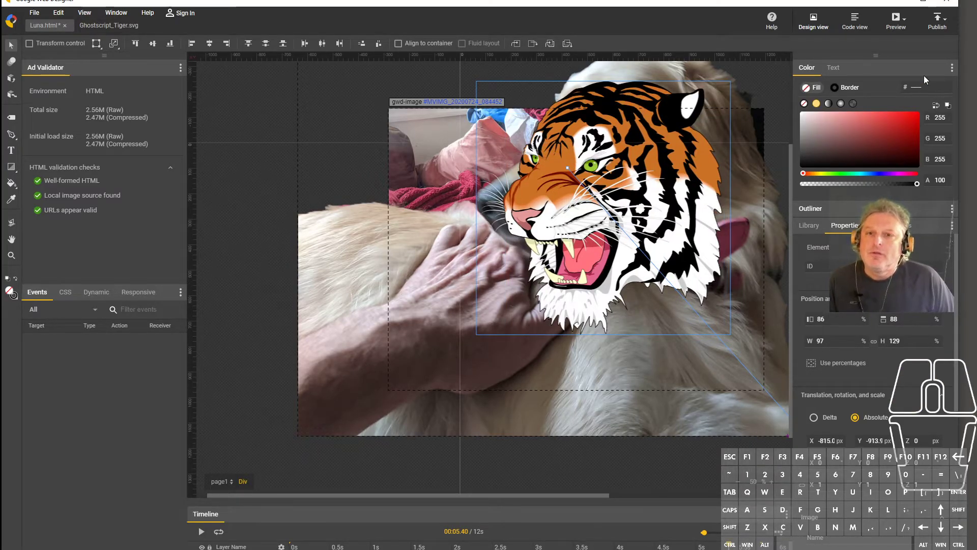
# Preview the tiger animation in the browser and examine how it fits the page before returning to the design.
pyautogui.click(898, 22)
pyautogui.click(898, 21)
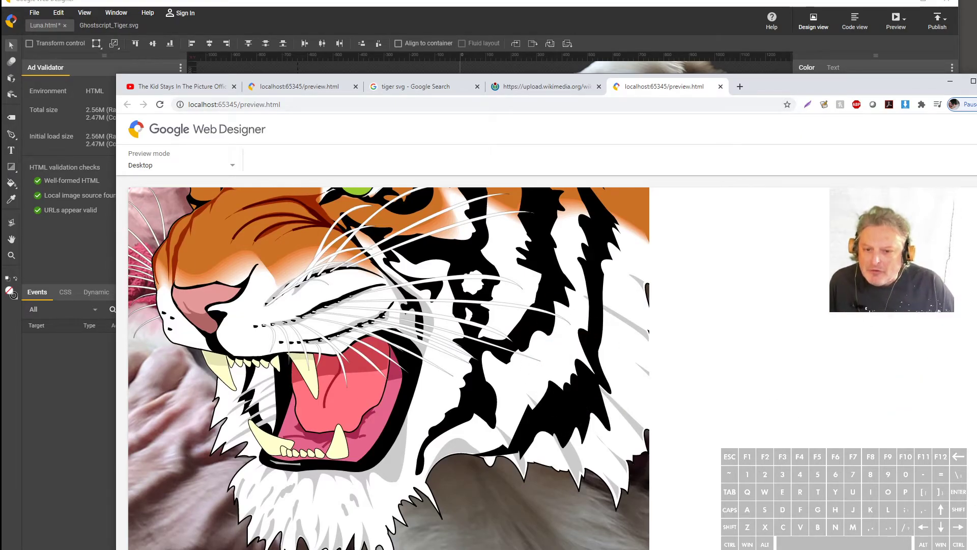
pyautogui.moveTo(972, 356); pyautogui.dragTo(976, 356)
pyautogui.moveTo(413, 385); pyautogui.dragTo(417, 428)
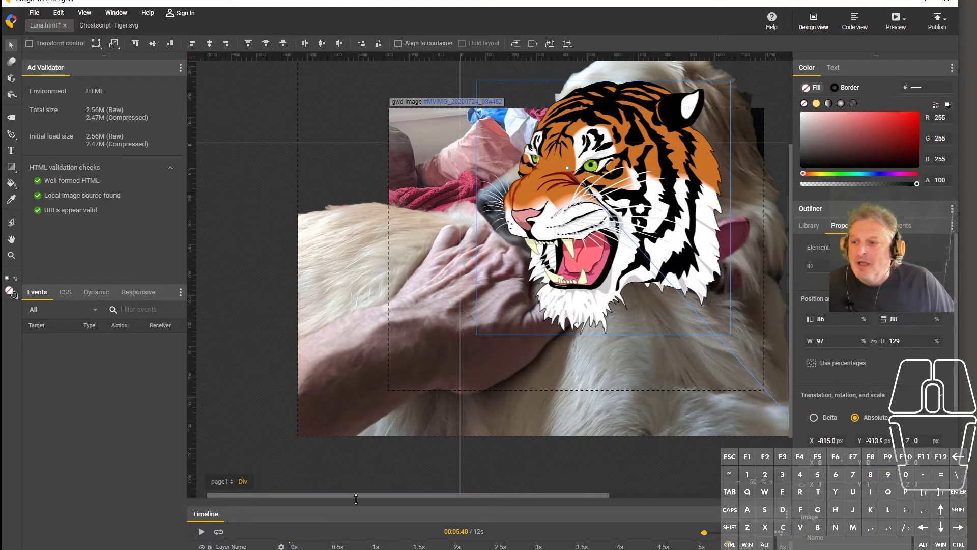
pyautogui.click(222, 481)
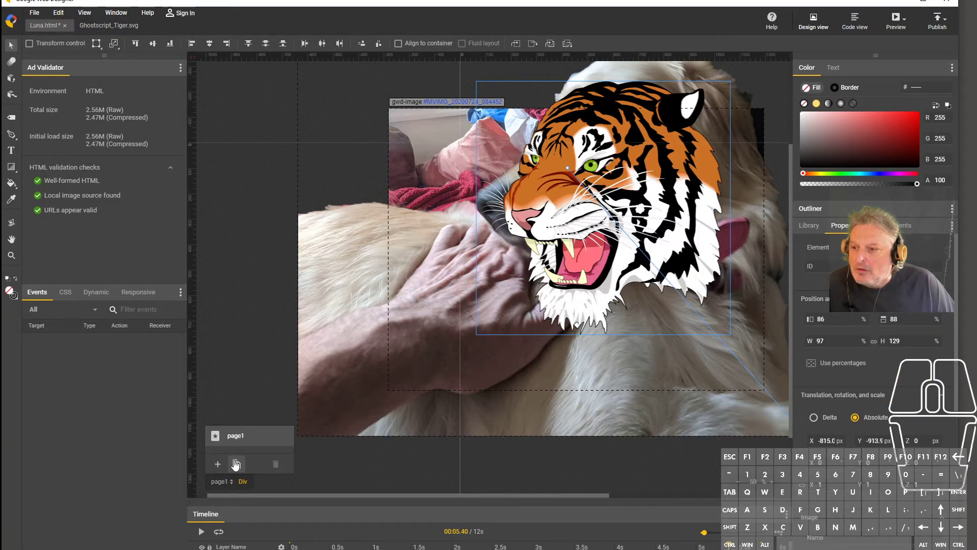
pyautogui.click(218, 435)
pyautogui.doubleClick(218, 435)
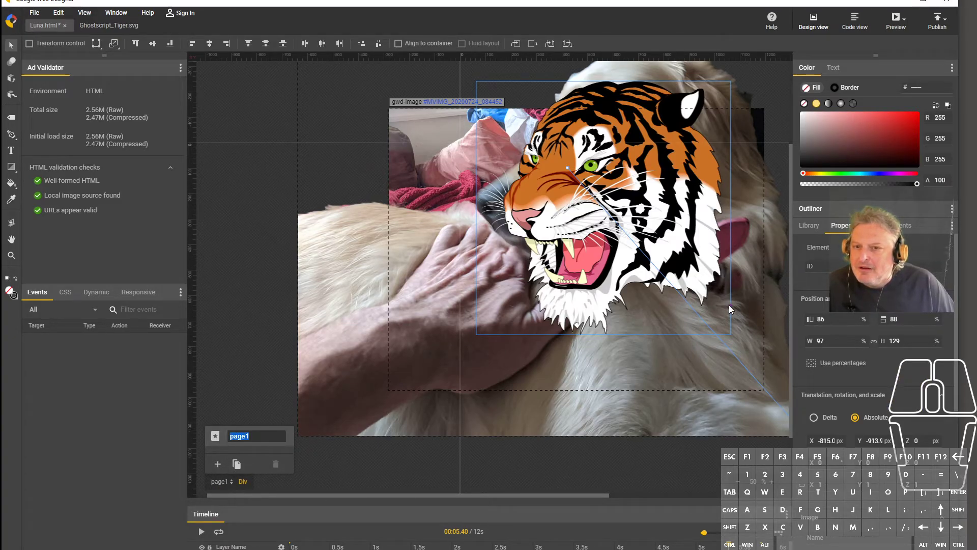
pyautogui.click(849, 173)
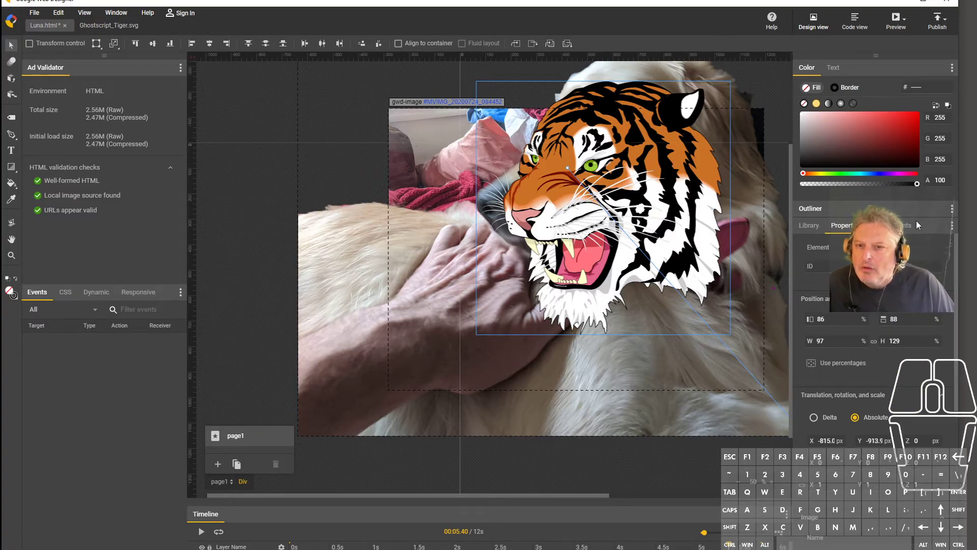
pyautogui.doubleClick(843, 226)
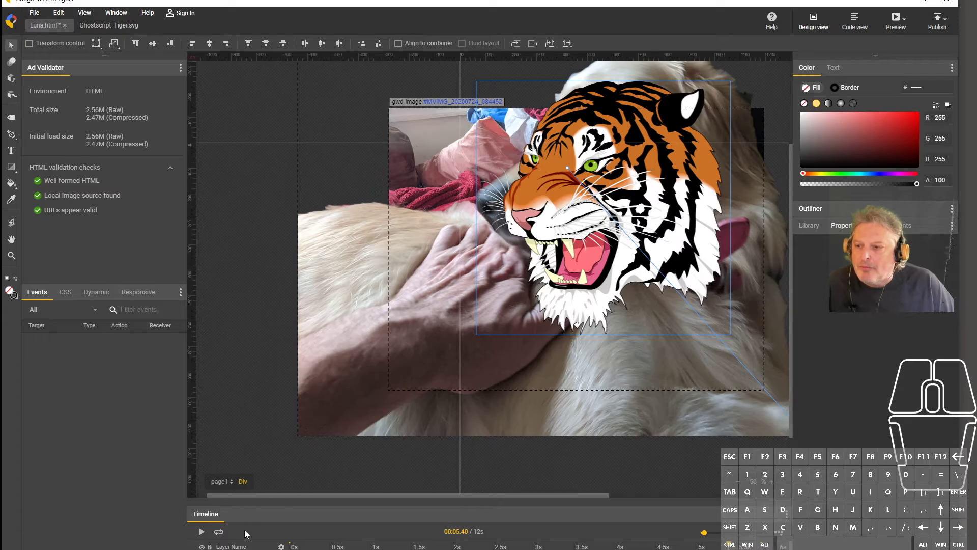
pyautogui.doubleClick(203, 515)
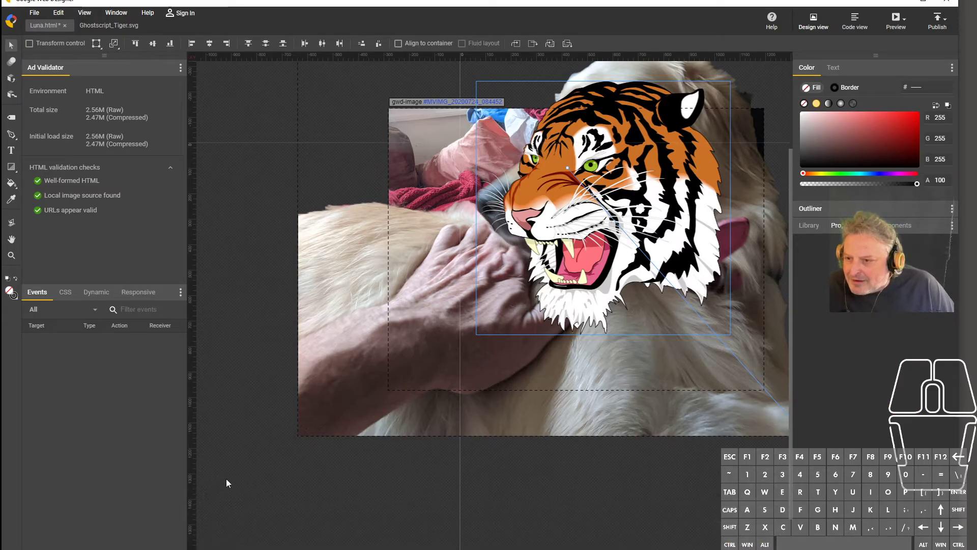
pyautogui.doubleClick(204, 549)
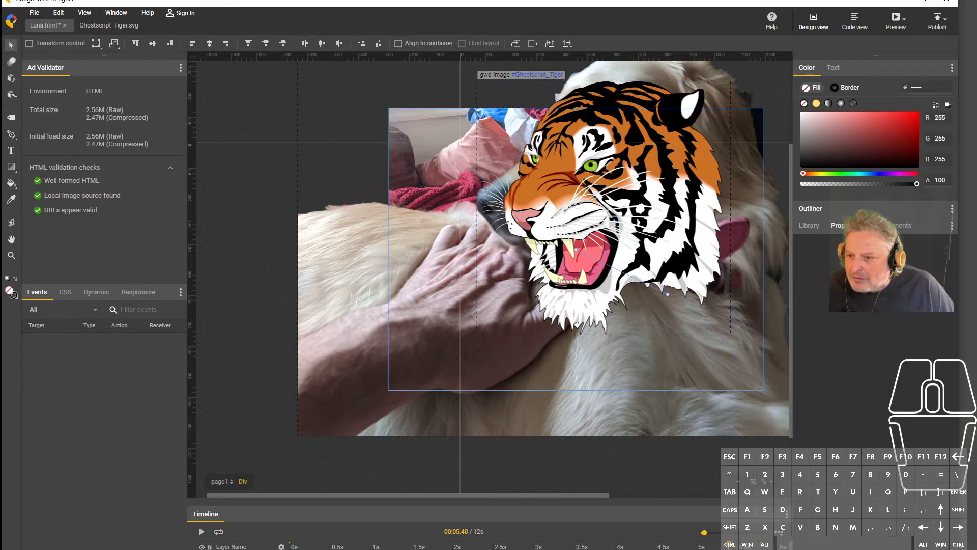
# Deselect the images, show the properties of page1 and set its size to 1600 px wide by 1200 px high.
pyautogui.click(222, 482)
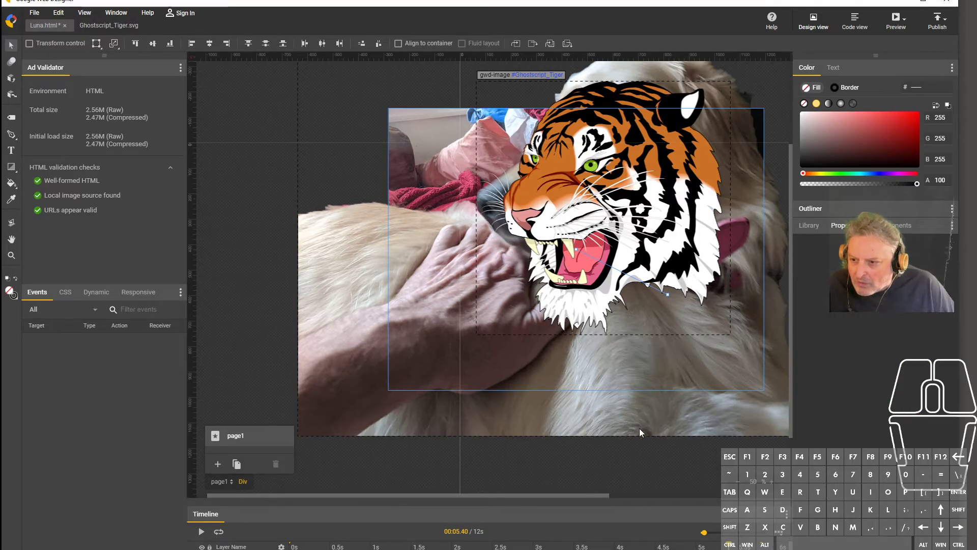
pyautogui.click(547, 457)
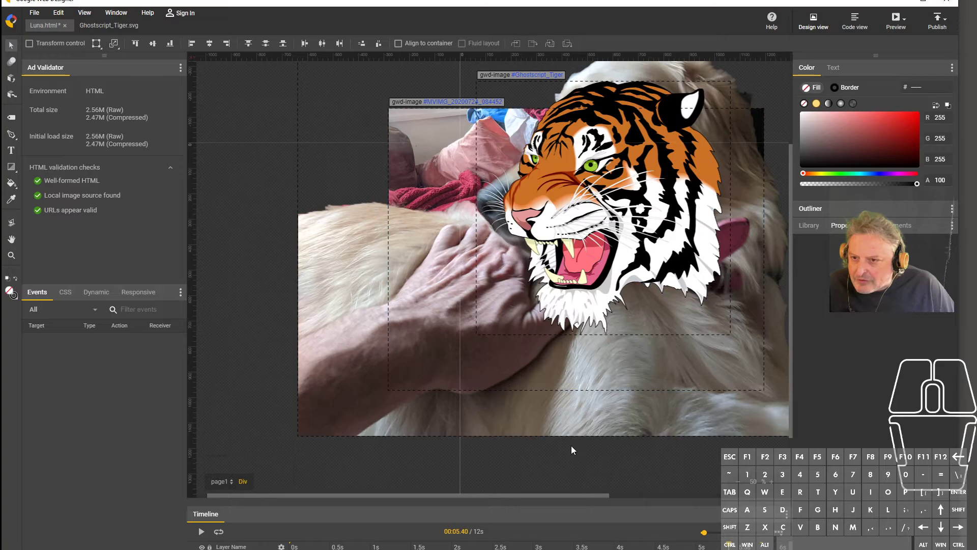
pyautogui.click(222, 484)
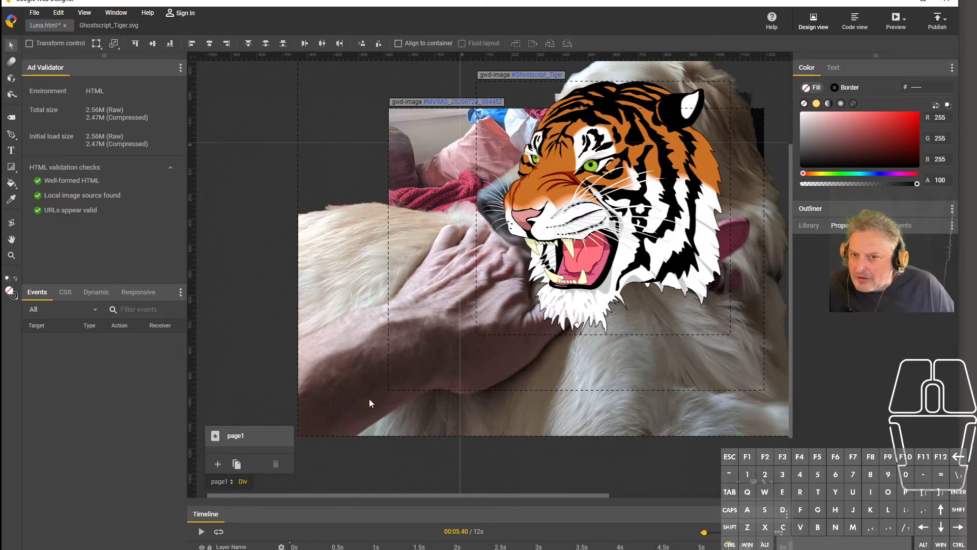
pyautogui.click(842, 224)
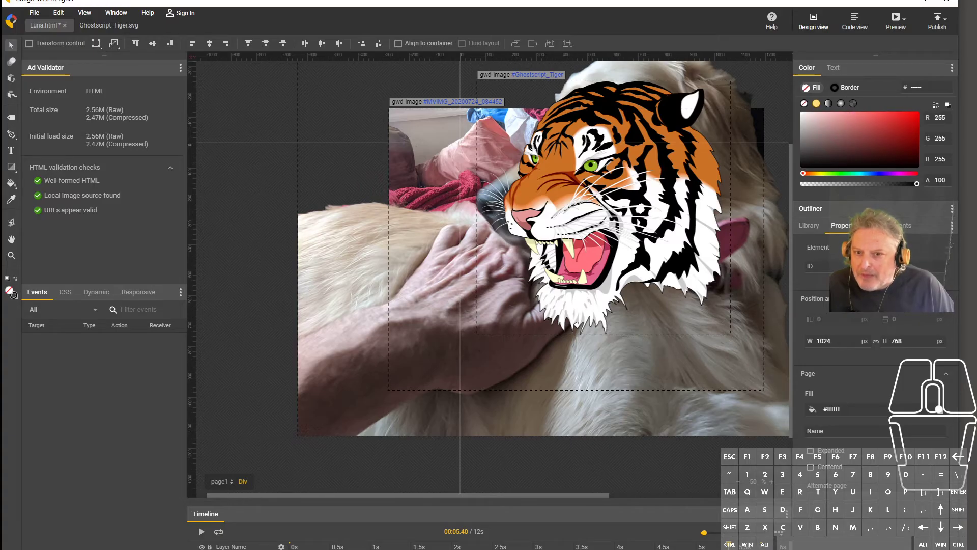
pyautogui.moveTo(847, 339); pyautogui.dragTo(836, 342)
pyautogui.click(836, 343)
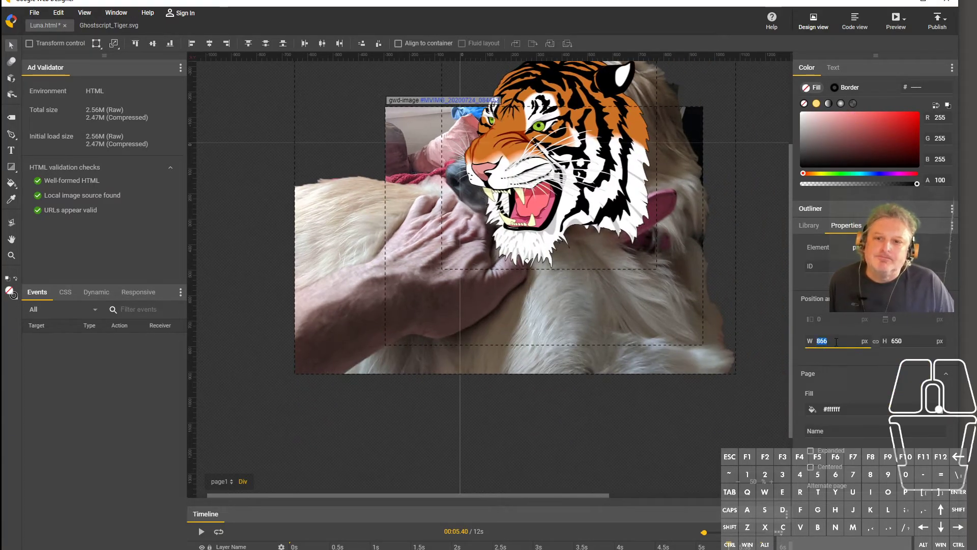
pyautogui.write('1600')
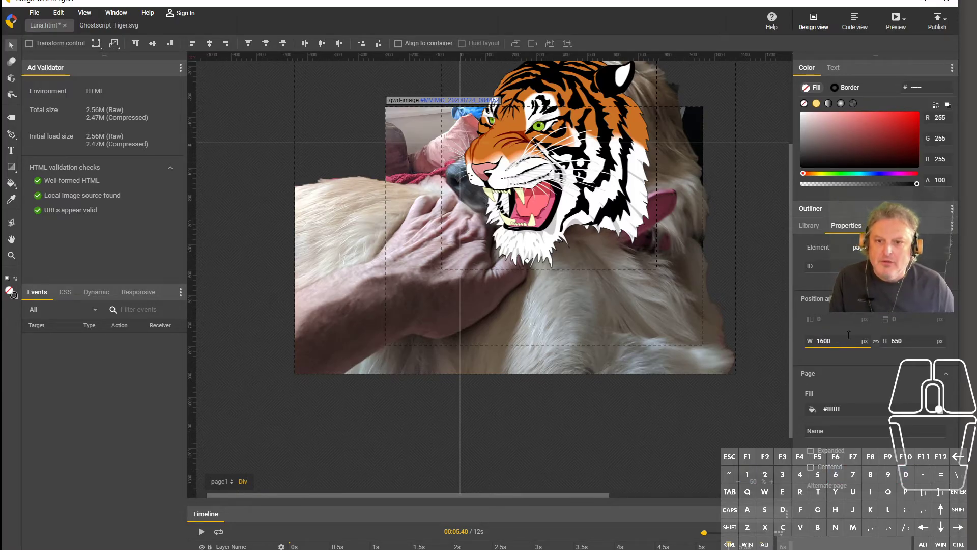
pyautogui.press('Tab')
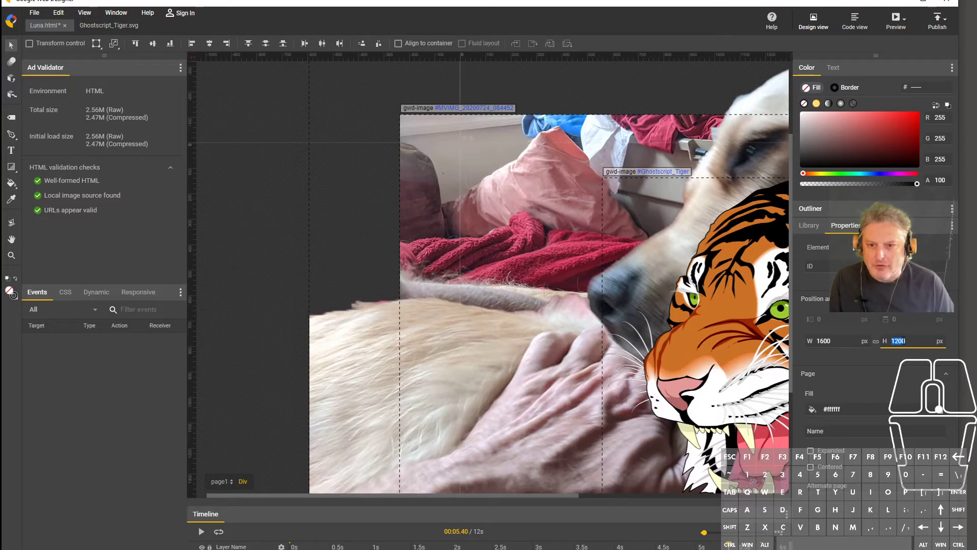
pyautogui.scroll(3, 569, 389)
pyautogui.scroll(-8, 569, 389)
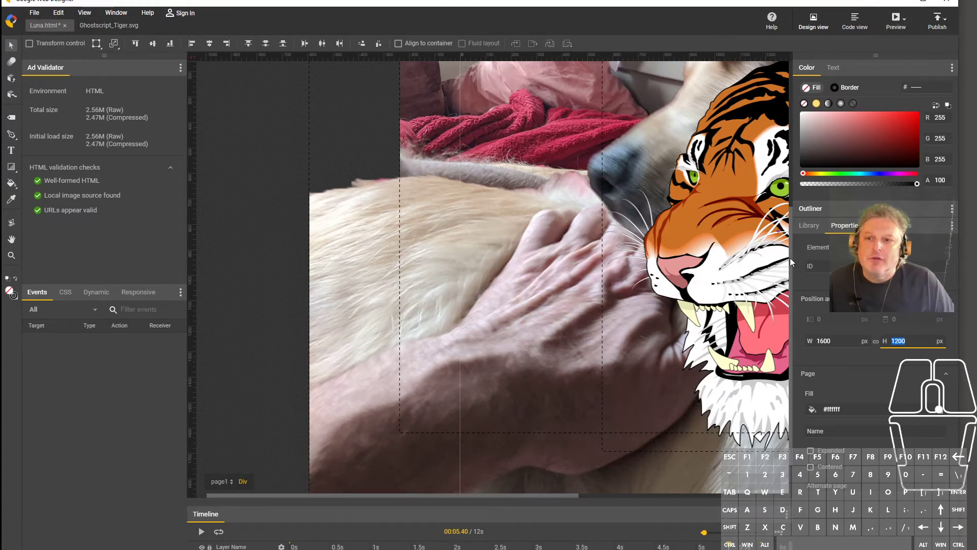
pyautogui.click(738, 486)
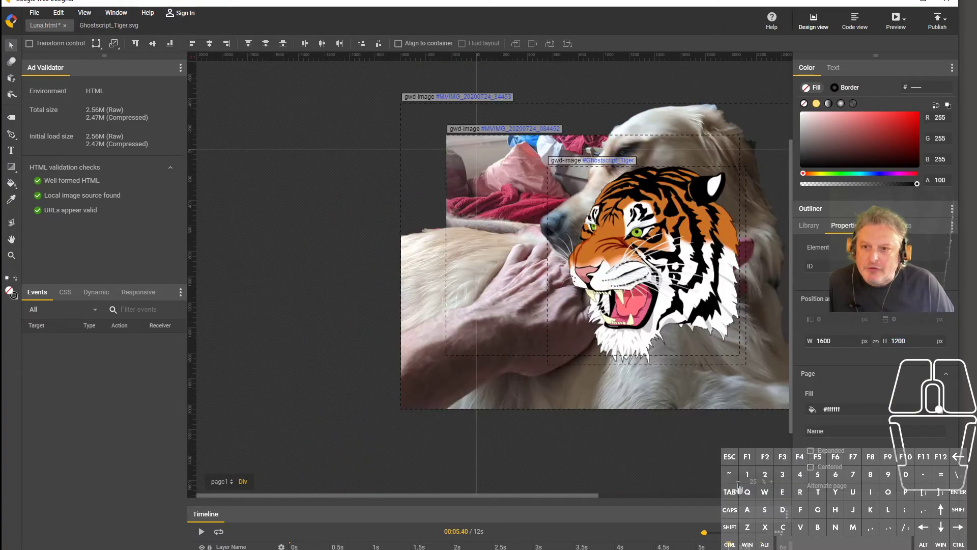
# Preview the resized page in the browser, move the preview window aside and return to the design.
pyautogui.click(898, 21)
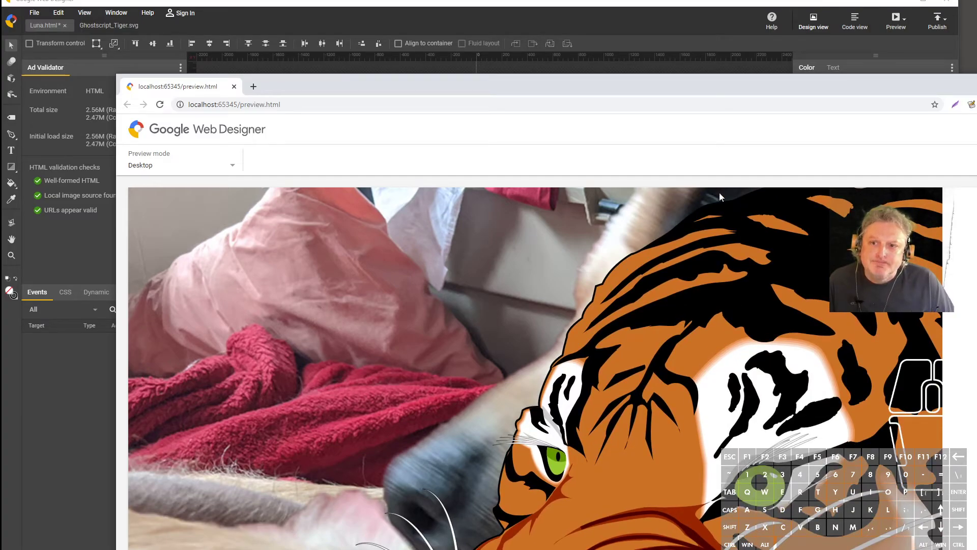
pyautogui.moveTo(738, 92); pyautogui.dragTo(587, 461)
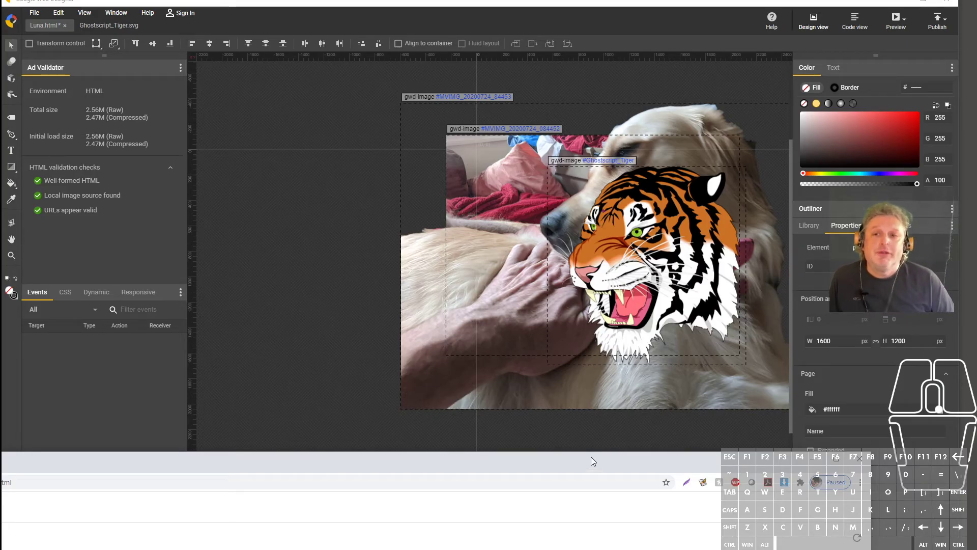
pyautogui.moveTo(628, 454); pyautogui.dragTo(681, 270)
pyautogui.click(920, 269)
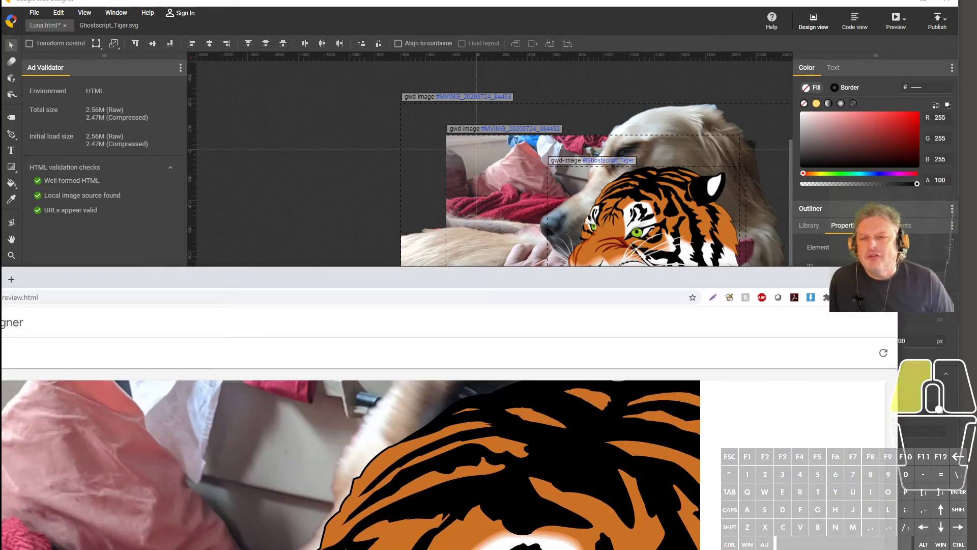
# Select the tiger and set its Y rotation to 360 degrees at 5.80 s.
pyautogui.moveTo(737, 541); pyautogui.dragTo(639, 544)
pyautogui.click(653, 284)
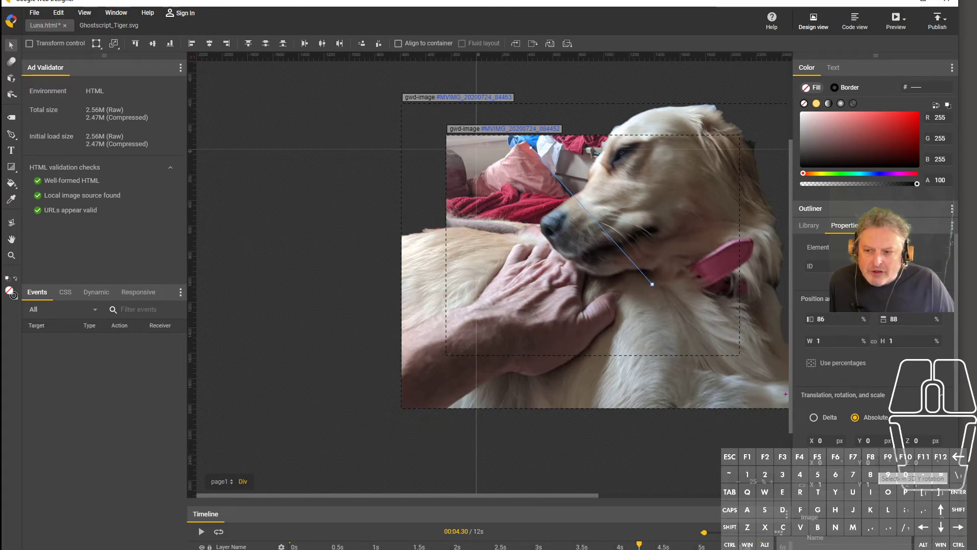
pyautogui.click(880, 464)
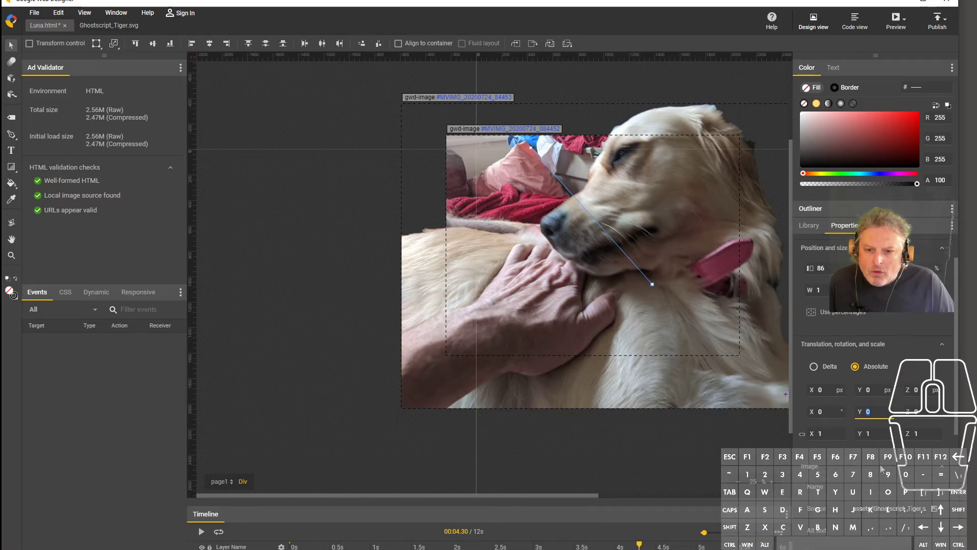
pyautogui.moveTo(639, 545); pyautogui.dragTo(766, 544)
pyautogui.click(878, 411)
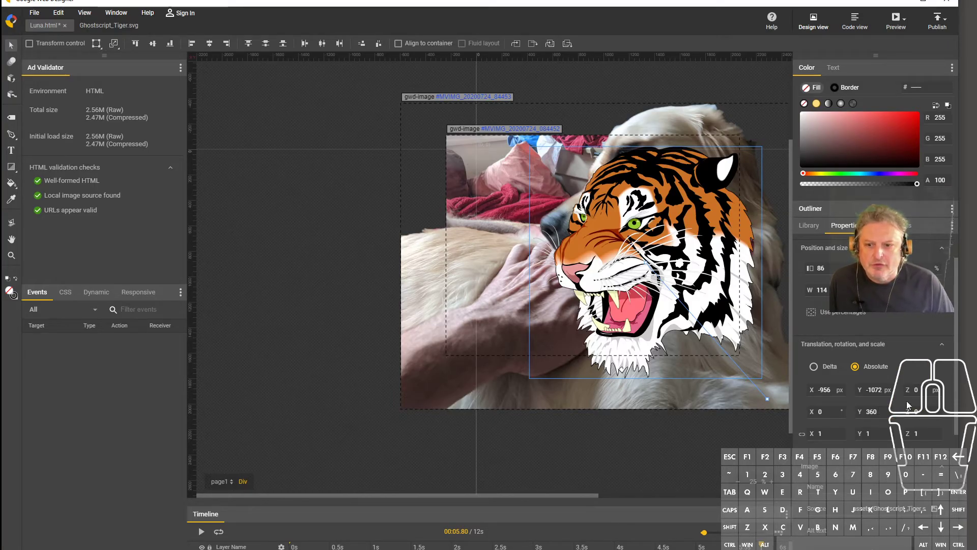
# Select the dog cutout and, at 5.30 s, move it back to a slightly negative Z position.
pyautogui.moveTo(762, 545); pyautogui.dragTo(792, 530)
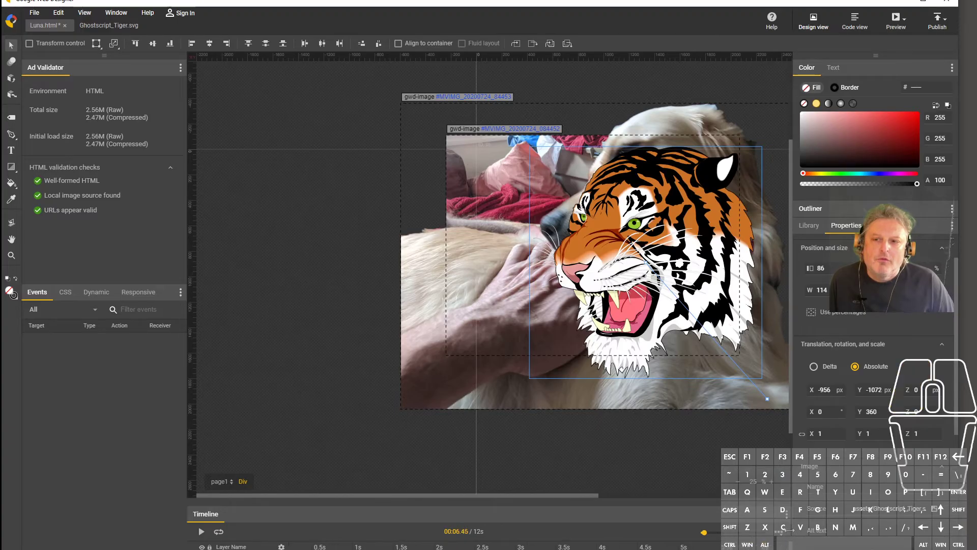
pyautogui.click(231, 549)
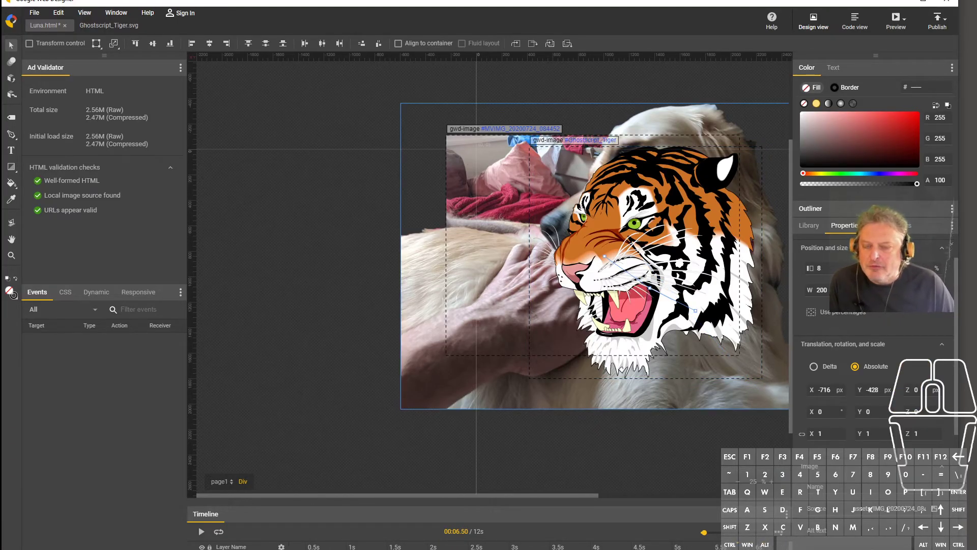
pyautogui.click(232, 549)
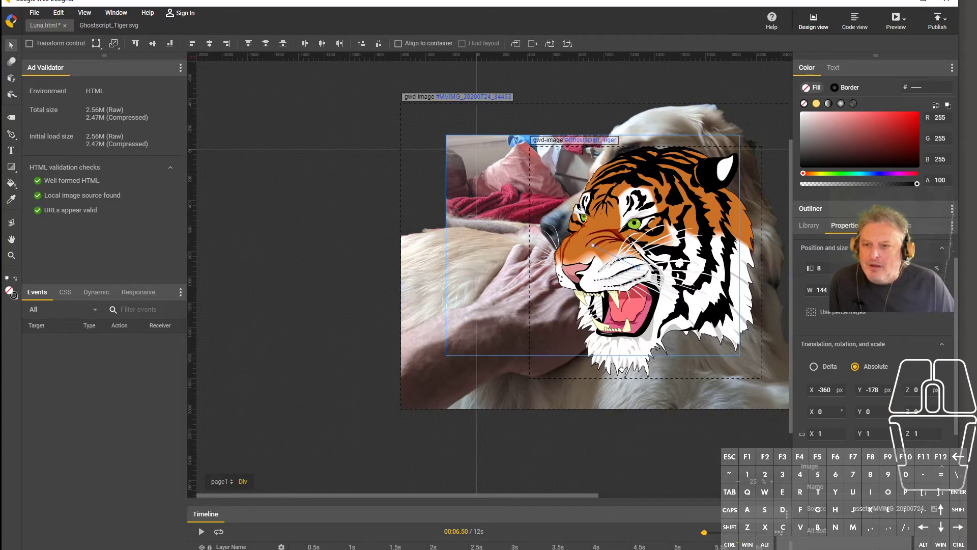
pyautogui.click(232, 549)
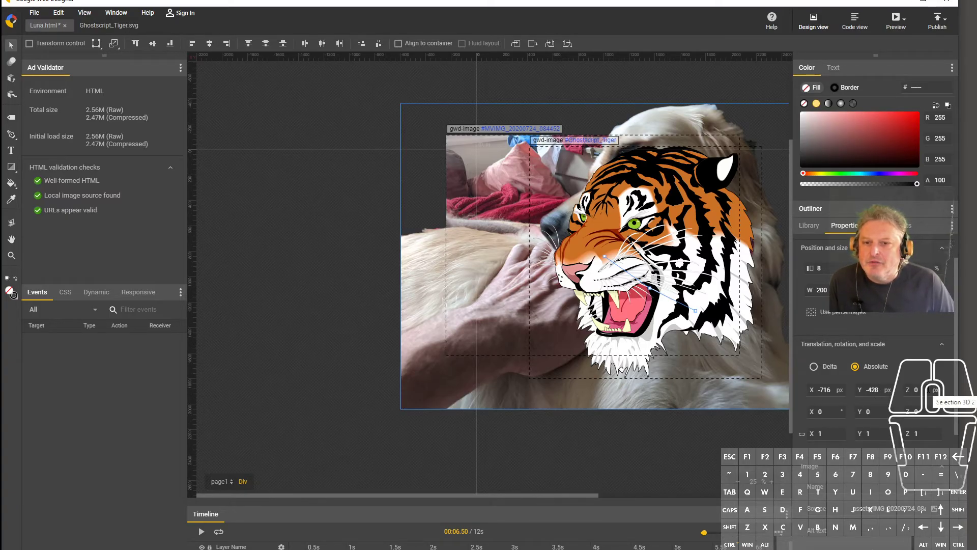
pyautogui.click(922, 395)
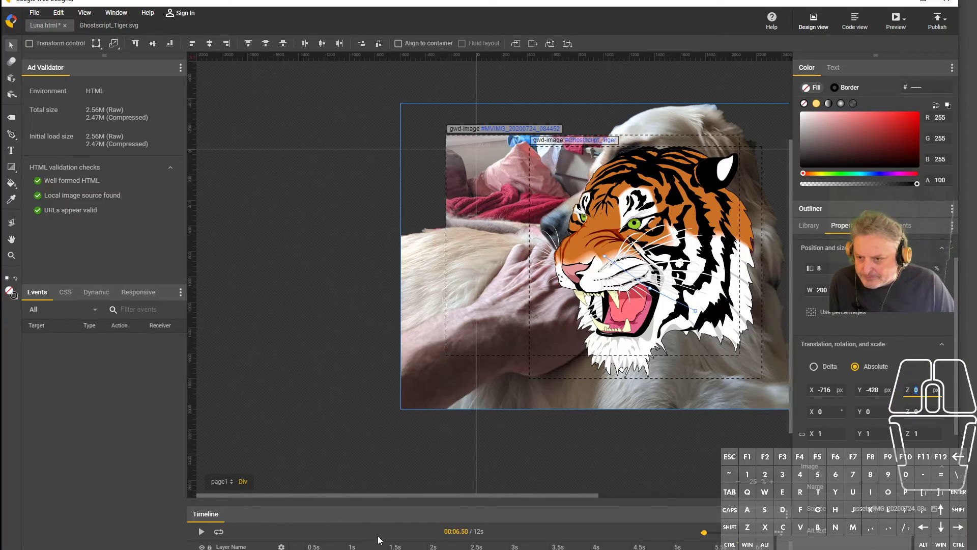
pyautogui.click(696, 546)
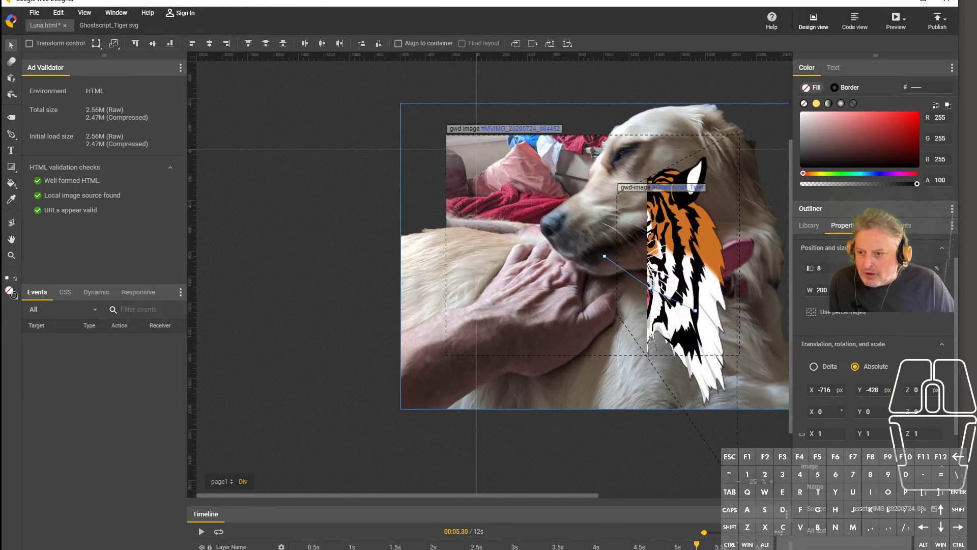
pyautogui.moveTo(909, 412)
pyautogui.mouseDown()
pyautogui.moveTo(931, 394)
pyautogui.moveTo(912, 397)
pyautogui.mouseUp()
# Undo the last changes, move the background photo back along the Z axis behind the dog cutout, and reselect the cutout.
pyautogui.hotkey('ctrl', 'z')
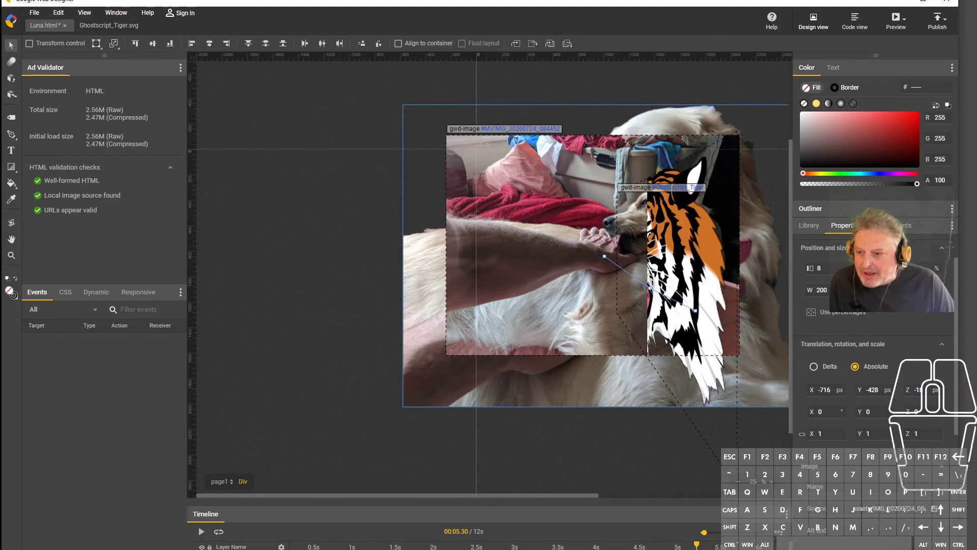
pyautogui.hotkey('ctrl', 'z')
pyautogui.moveTo(912, 393); pyautogui.dragTo(794, 406)
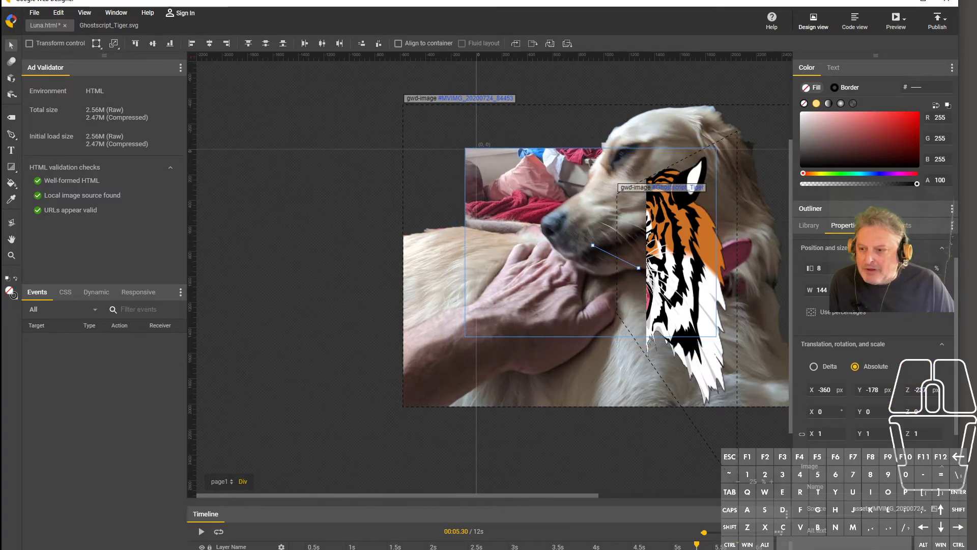
pyautogui.click(604, 305)
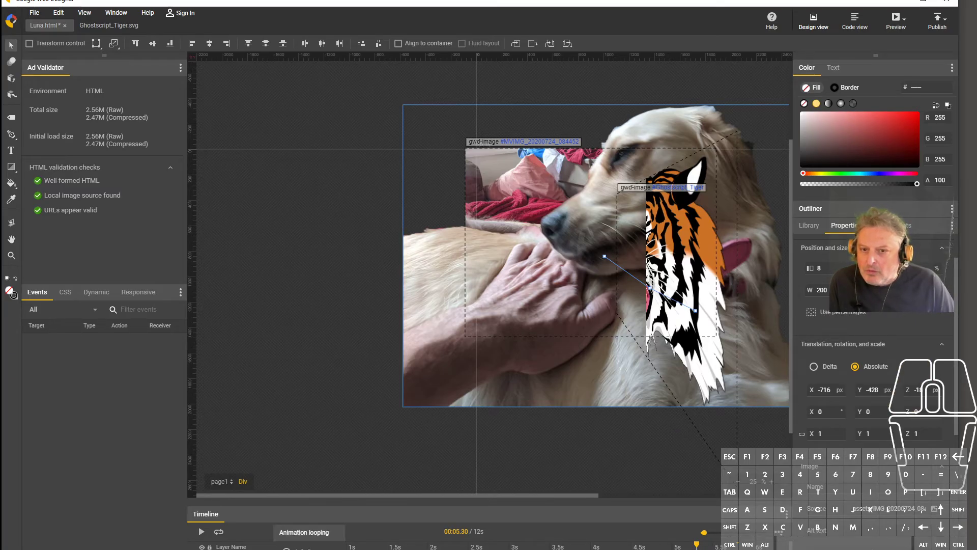
# Select the dog cutout at 5.30 s and adjust its Z position.
pyautogui.click(239, 548)
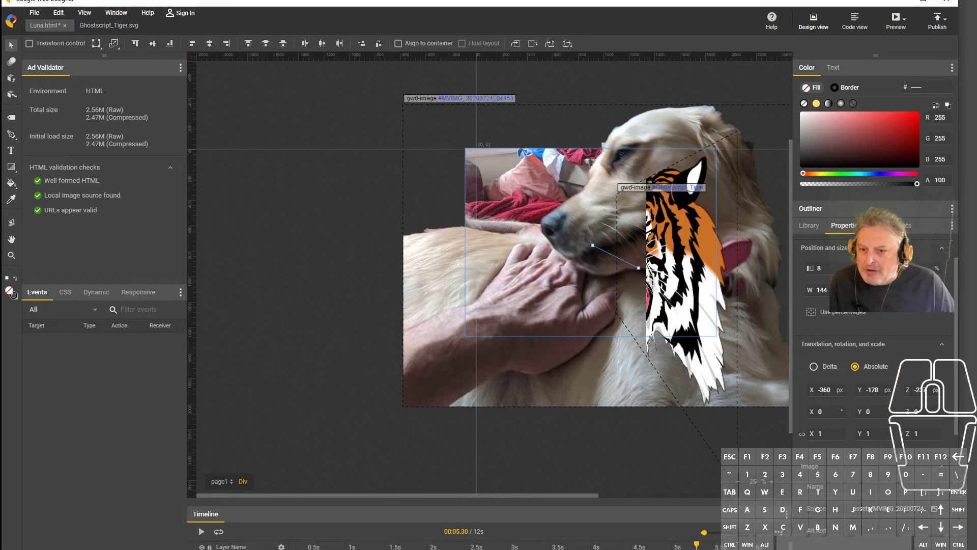
pyautogui.click(239, 549)
pyautogui.click(239, 548)
pyautogui.click(239, 549)
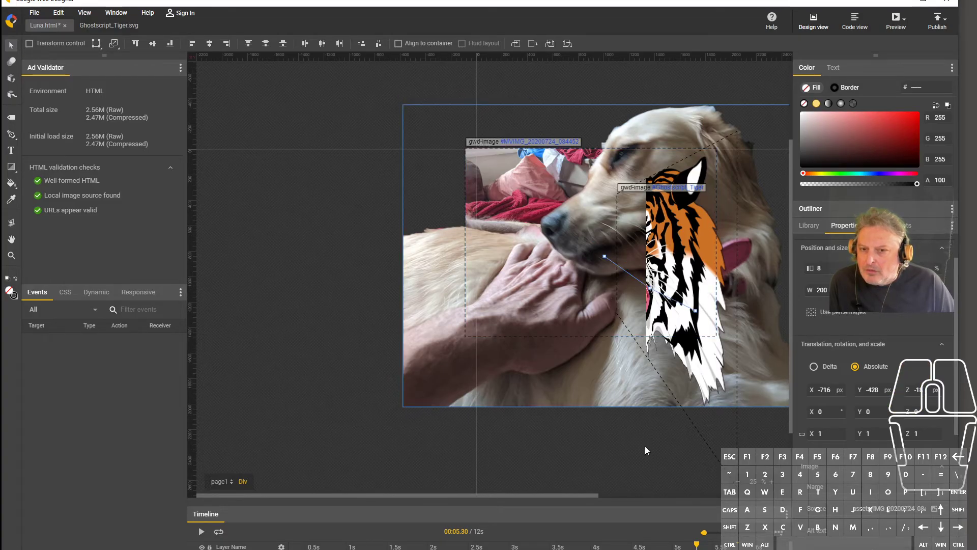
pyautogui.moveTo(928, 391); pyautogui.dragTo(755, 441)
# Set the playhead to 4.20 s, preview the animation in the browser, and close the preview window.
pyautogui.moveTo(695, 544); pyautogui.dragTo(347, 544)
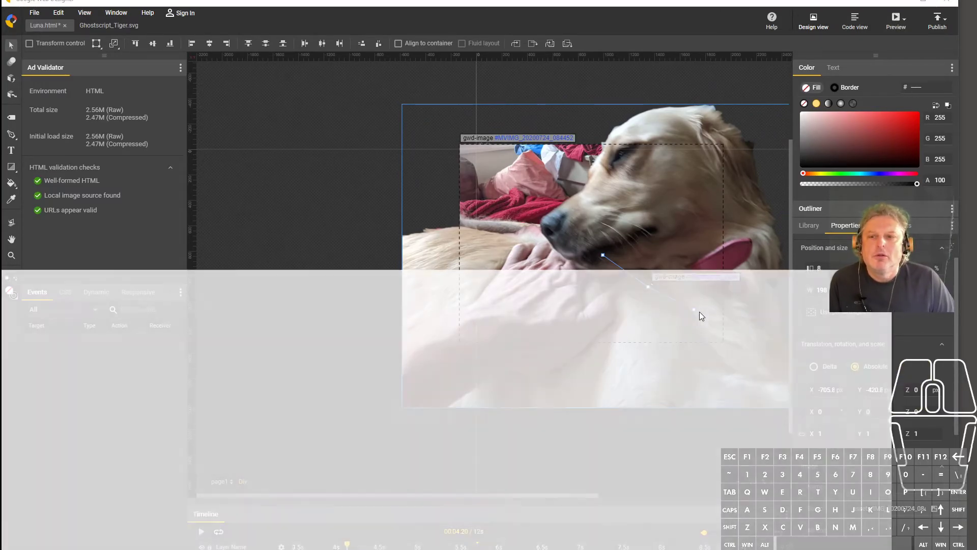
pyautogui.moveTo(630, 270); pyautogui.dragTo(760, 14)
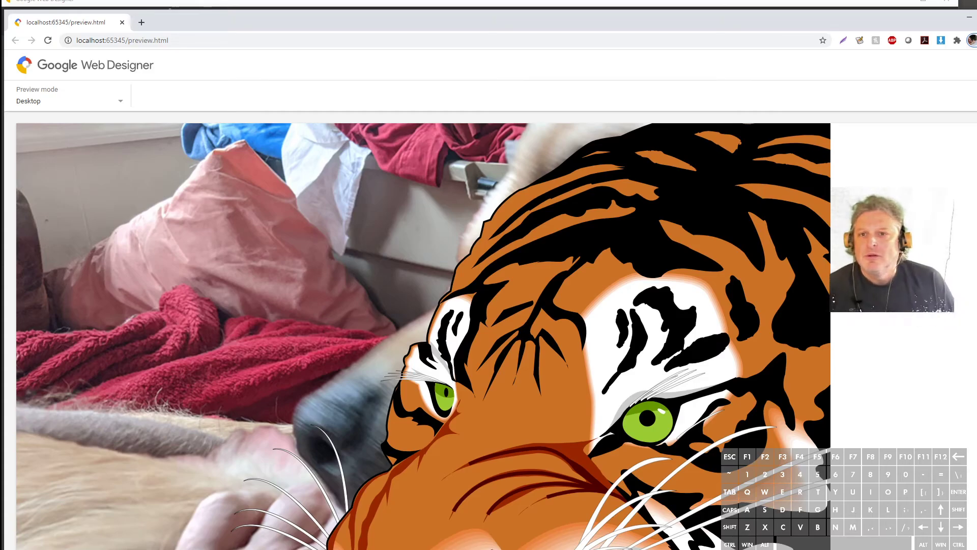
pyautogui.moveTo(855, 17); pyautogui.dragTo(486, 403)
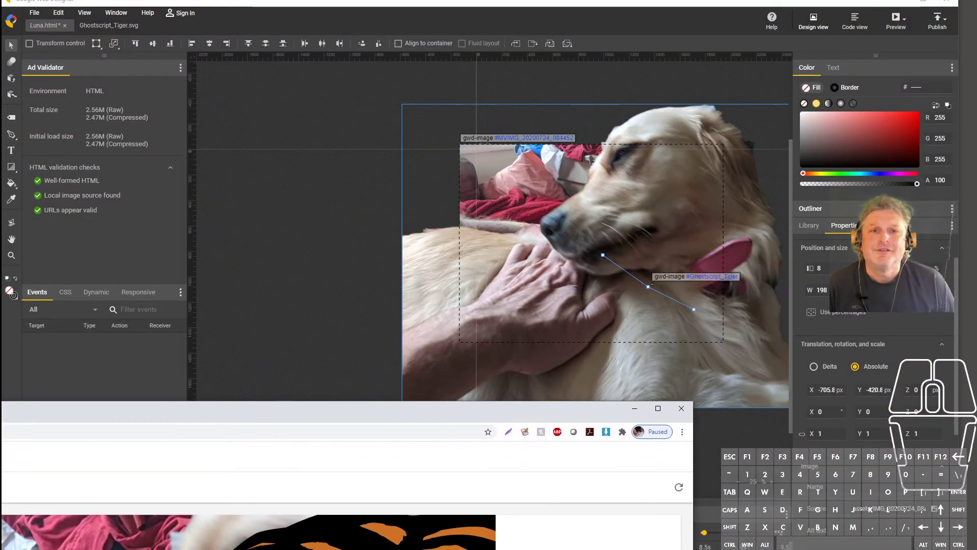
pyautogui.moveTo(976, 148); pyautogui.dragTo(976, 60)
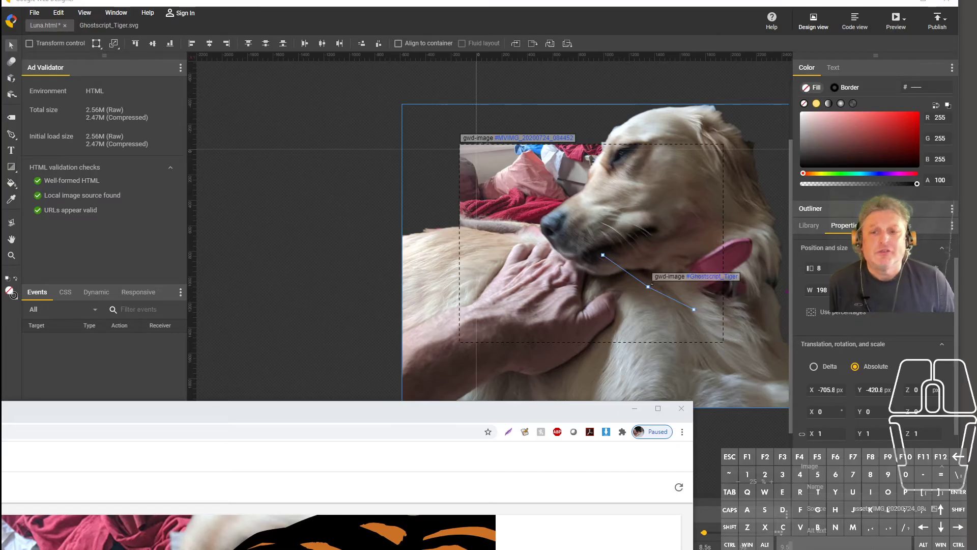
pyautogui.click(681, 409)
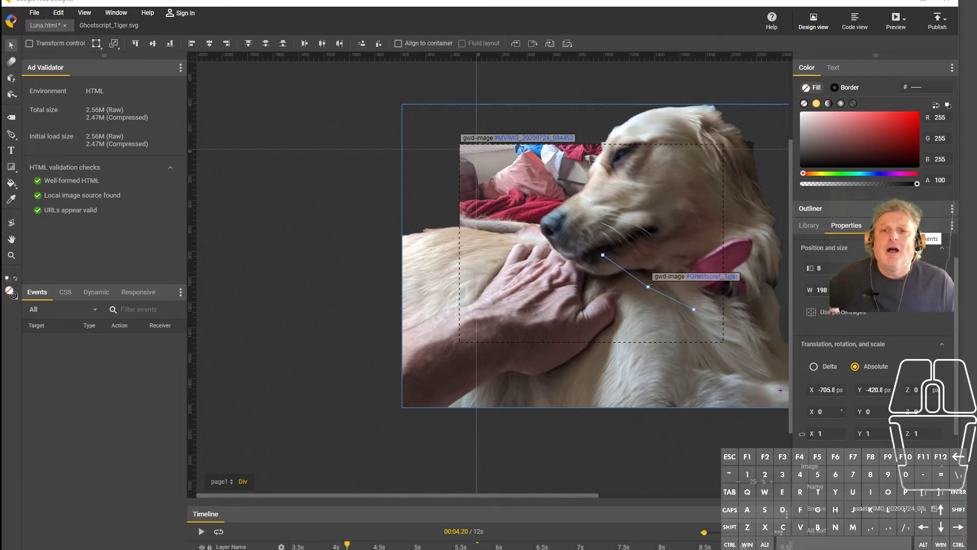
# Add a YouTube component to the page over the hand in the dog photo and open its URL property for editing.
pyautogui.click(898, 225)
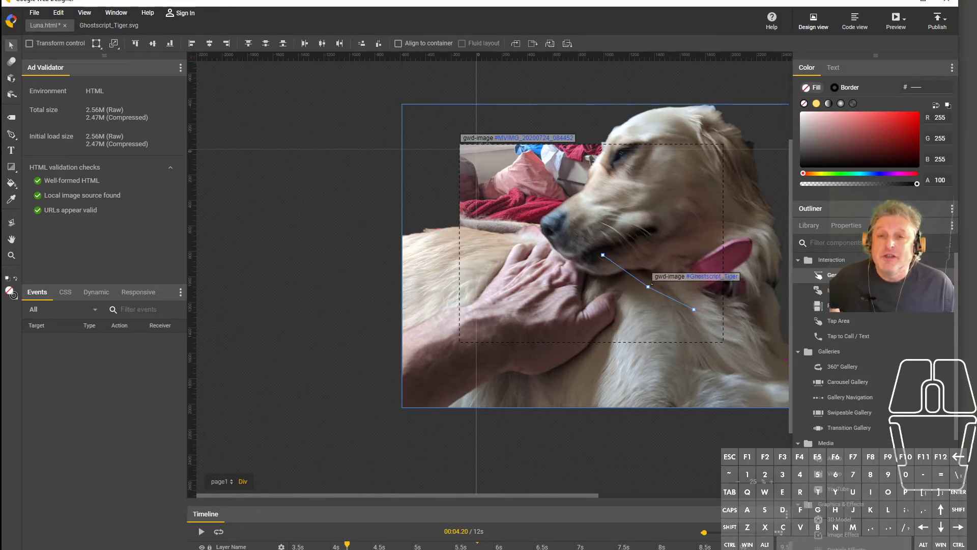
pyautogui.scroll(-1, 954, 279)
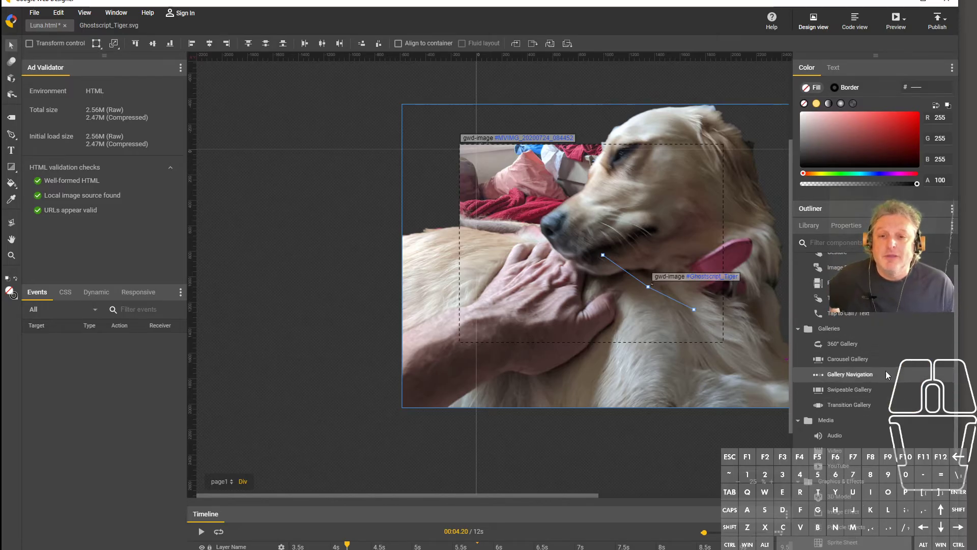
pyautogui.click(958, 284)
pyautogui.moveTo(958, 284); pyautogui.dragTo(951, 328)
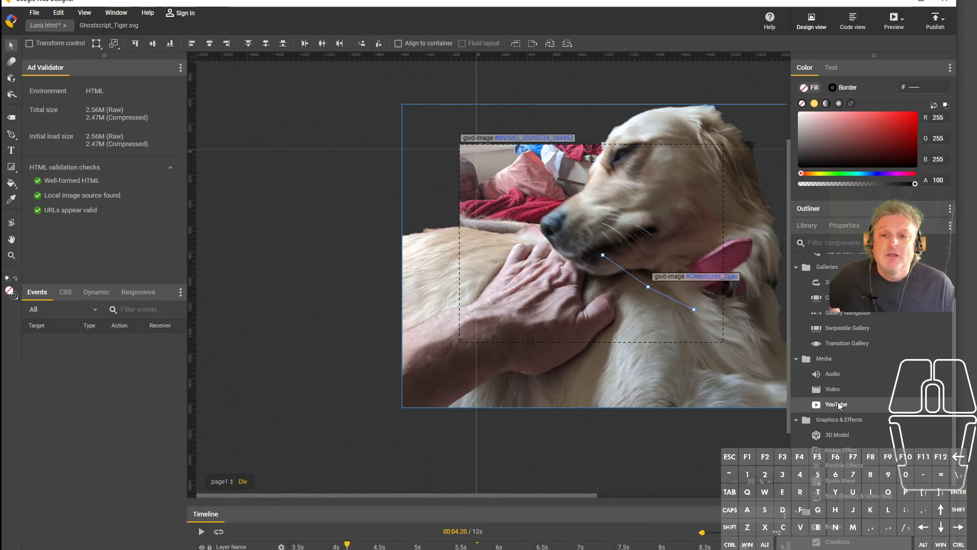
pyautogui.moveTo(841, 399); pyautogui.dragTo(494, 281)
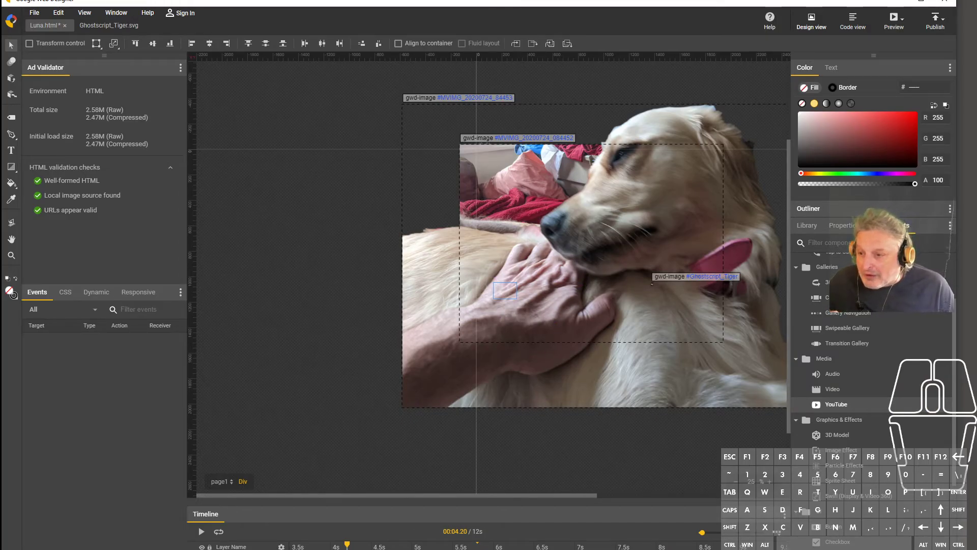
pyautogui.click(845, 225)
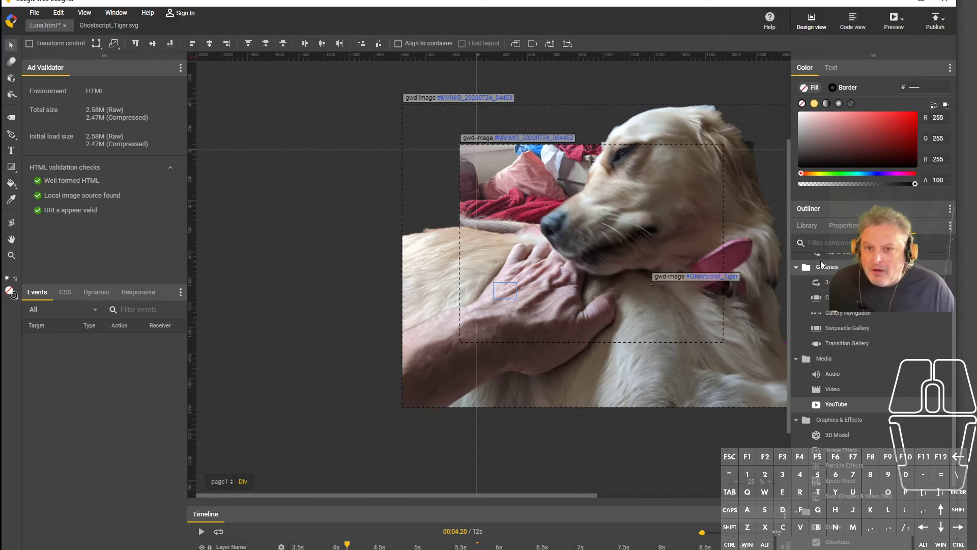
pyautogui.scroll(-2, 840, 374)
pyautogui.click(855, 407)
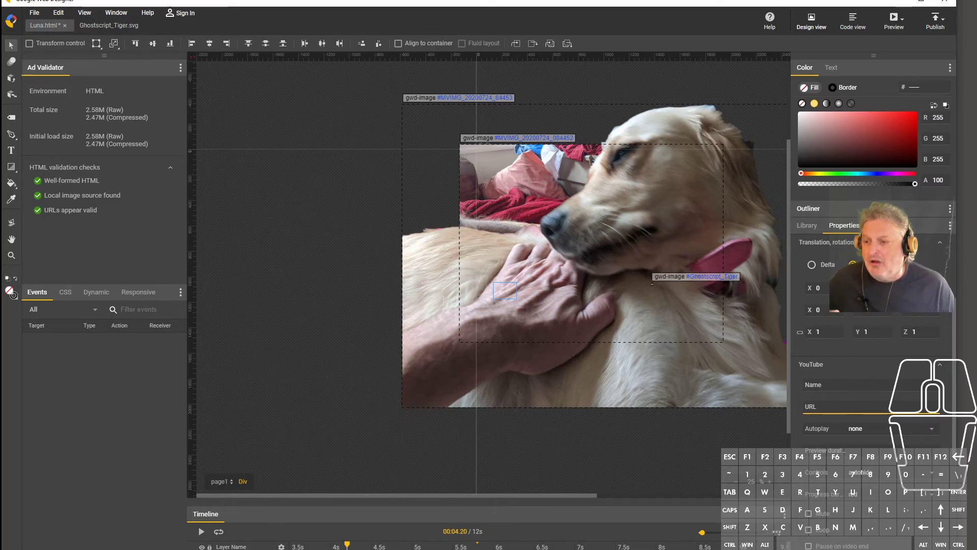
# Switch to Google Chrome, place its window over the design and open youtube.com.
pyautogui.press('super')
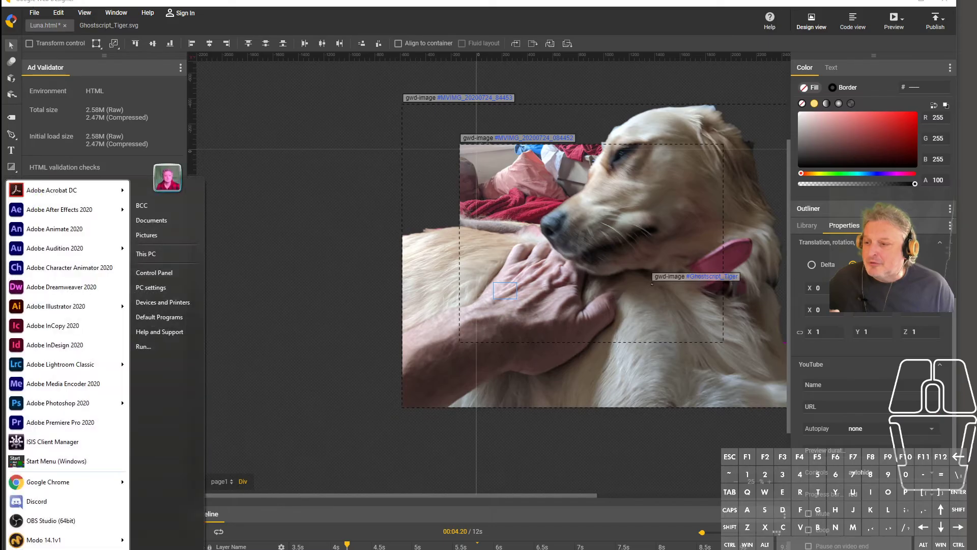
pyautogui.press('Escape')
pyautogui.moveTo(269, 6); pyautogui.dragTo(530, 112)
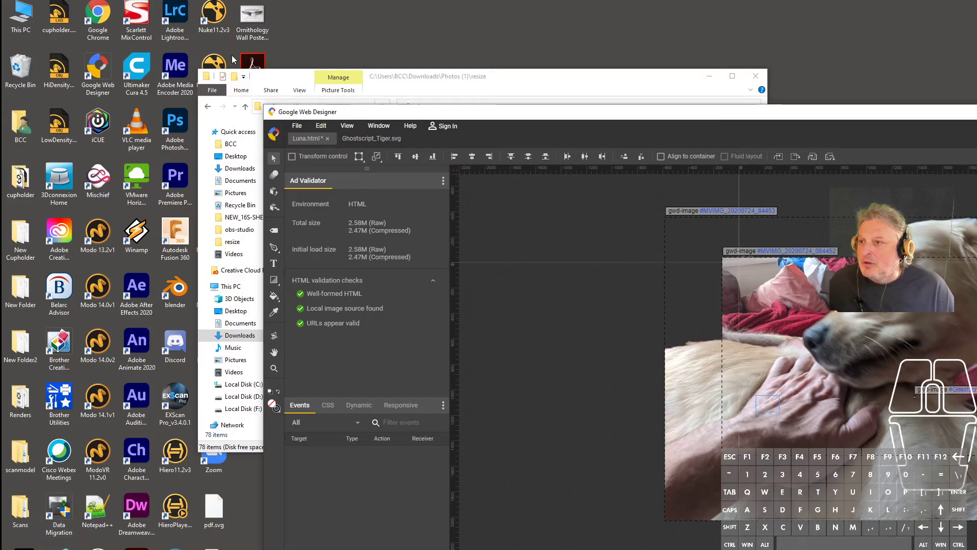
pyautogui.click(104, 23)
pyautogui.moveTo(836, 116); pyautogui.dragTo(579, 0)
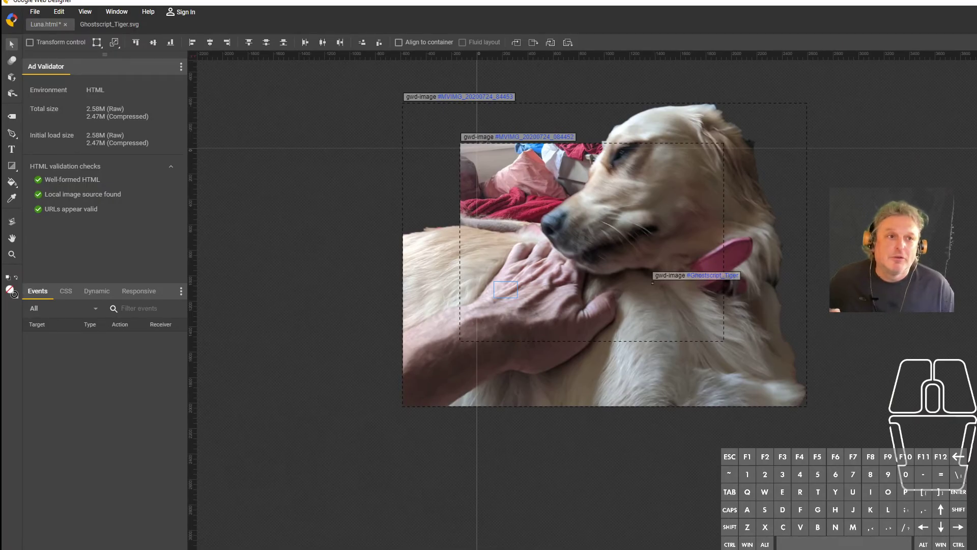
pyautogui.doubleClick(579, 1)
pyautogui.moveTo(972, 117); pyautogui.dragTo(711, 0)
pyautogui.hotkey('alt', 'Tab')
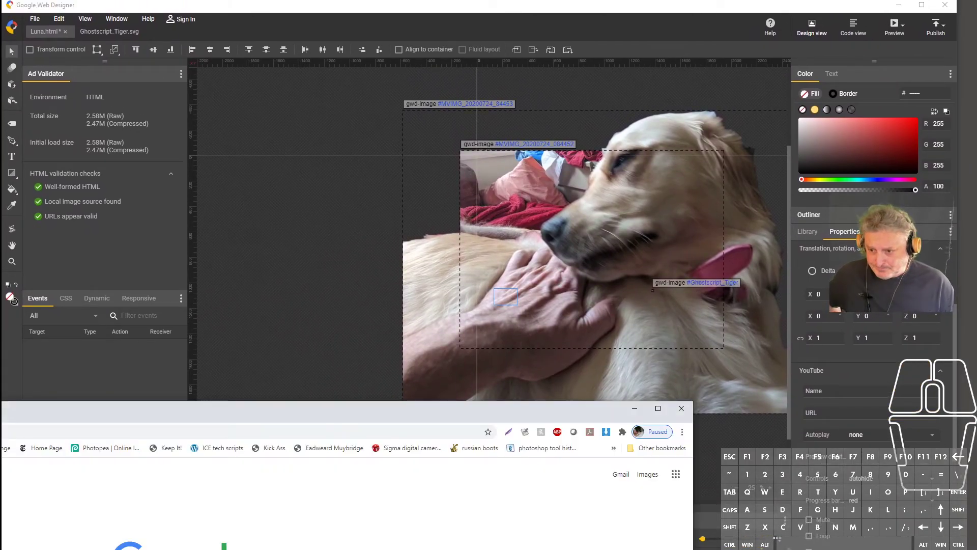
pyautogui.moveTo(508, 413); pyautogui.dragTo(849, 151)
pyautogui.click(522, 407)
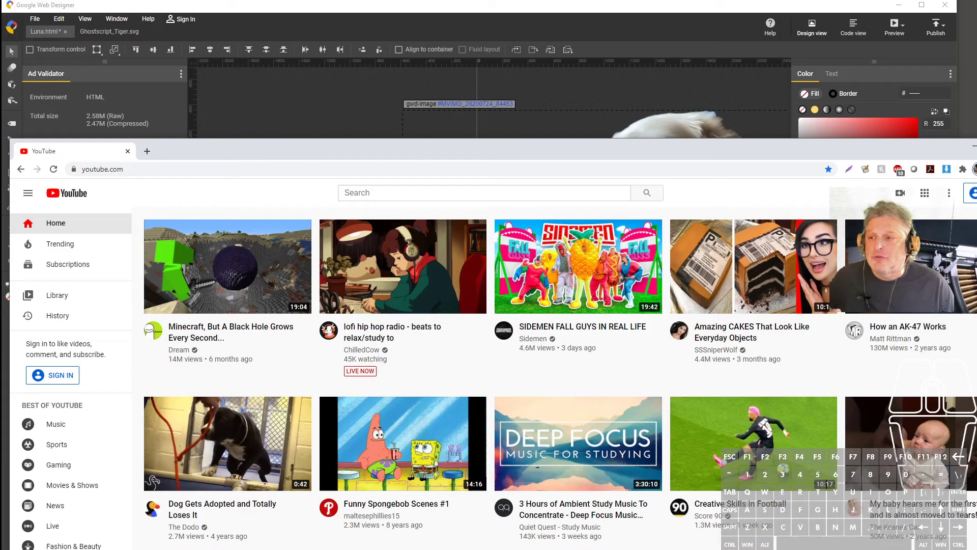
# Sign in to YouTube with the account e-mail and the account password.
pyautogui.click(970, 193)
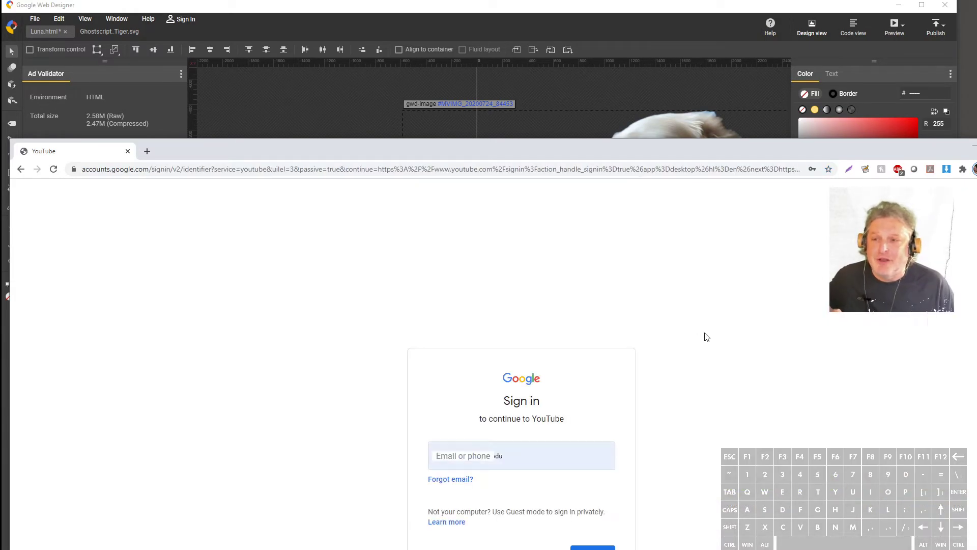
pyautogui.click(538, 453)
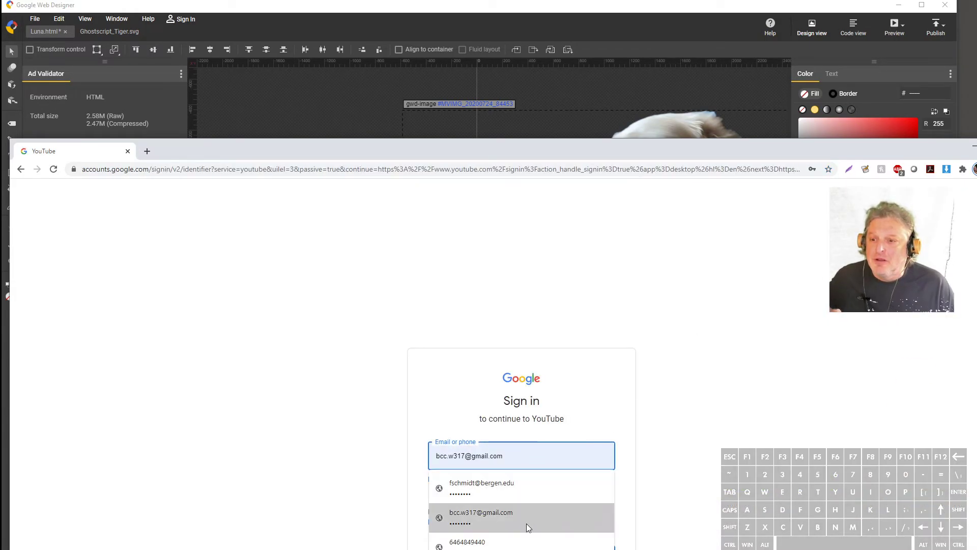
pyautogui.press('Return')
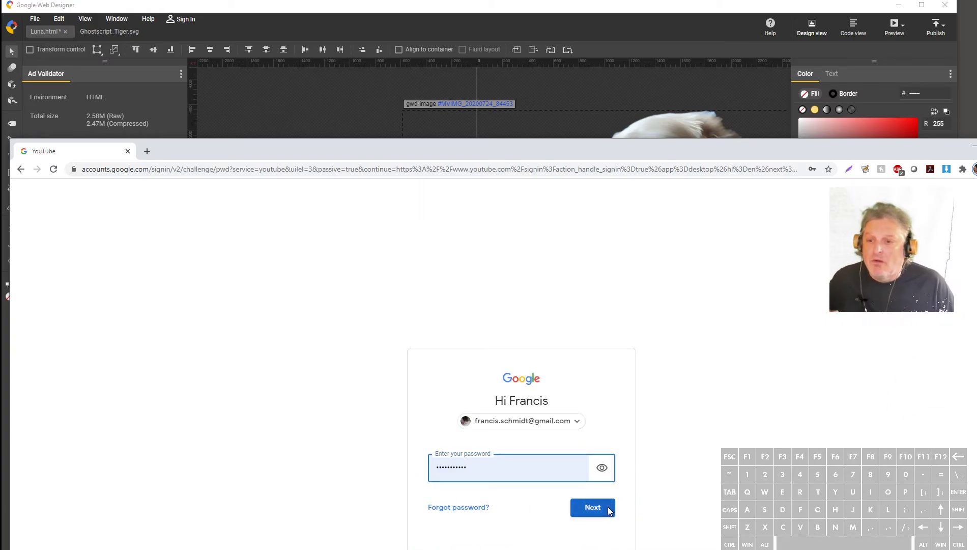
pyautogui.click(610, 511)
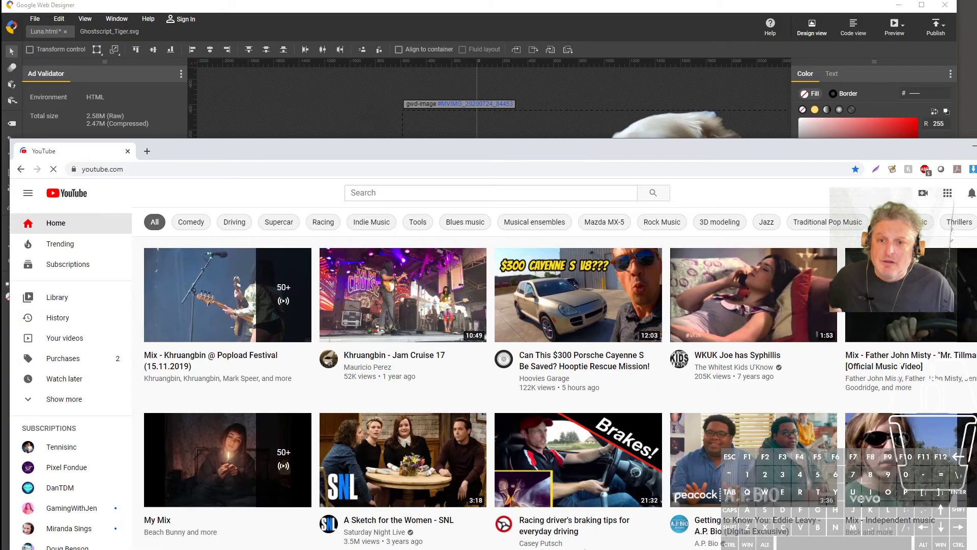
# Open the signed-in account's channel and its video "Intro to HTML5 and Google Web Designer".
pyautogui.click(976, 193)
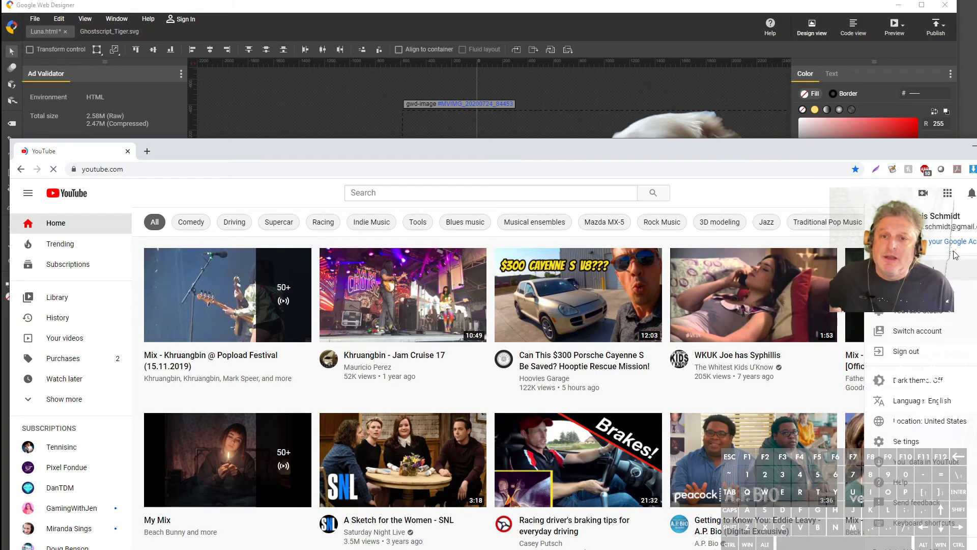
pyautogui.click(911, 270)
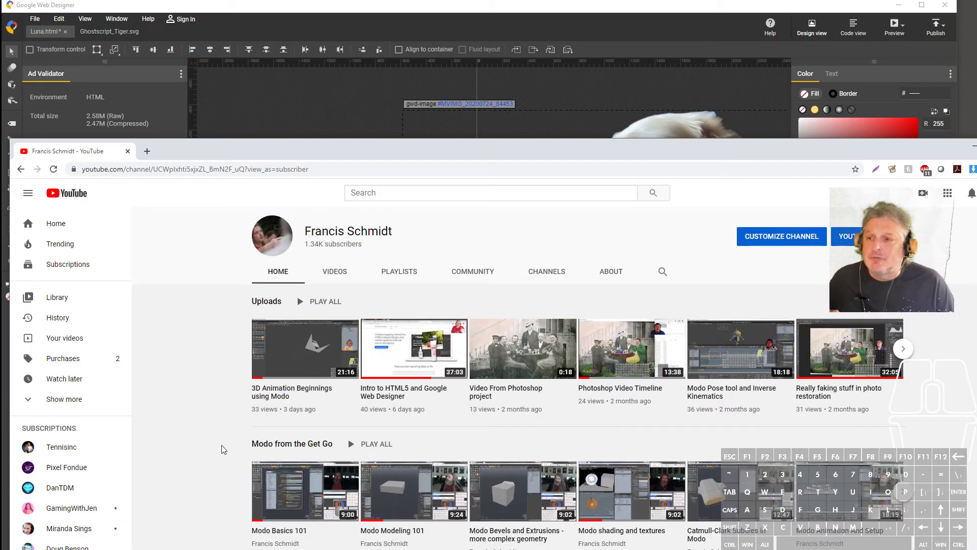
pyautogui.click(415, 365)
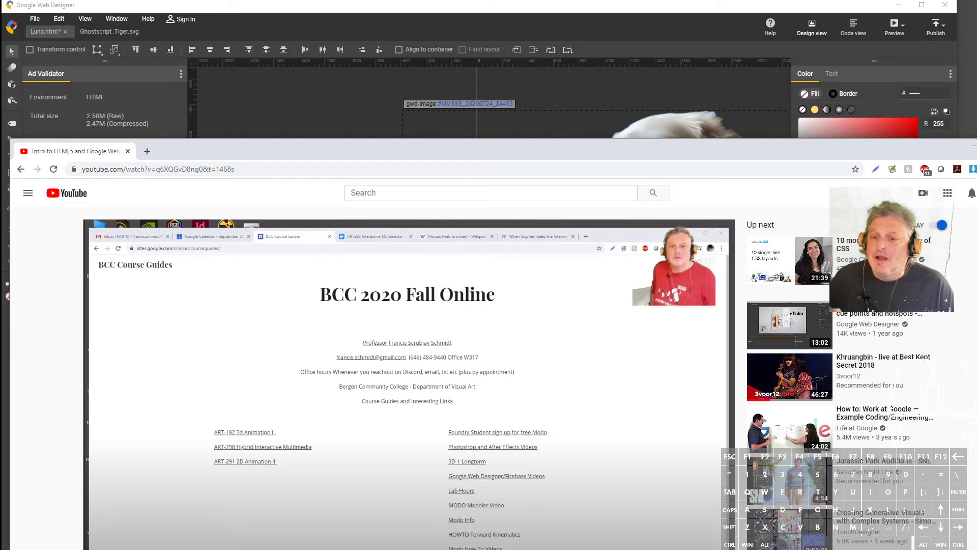
# Skip ahead in the video to 1267 seconds and copy its share link for that point.
pyautogui.click(644, 549)
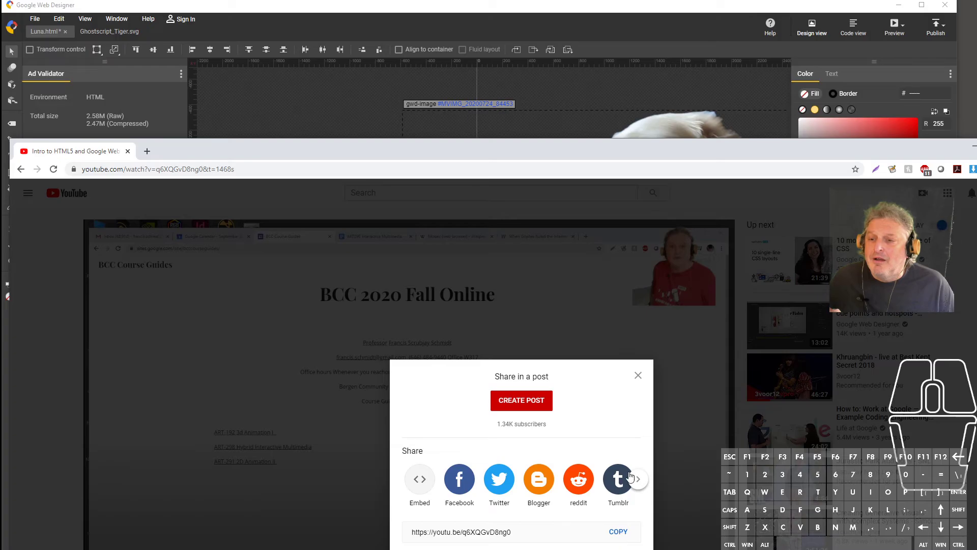
pyautogui.click(638, 376)
pyautogui.moveTo(127, 548); pyautogui.dragTo(454, 548)
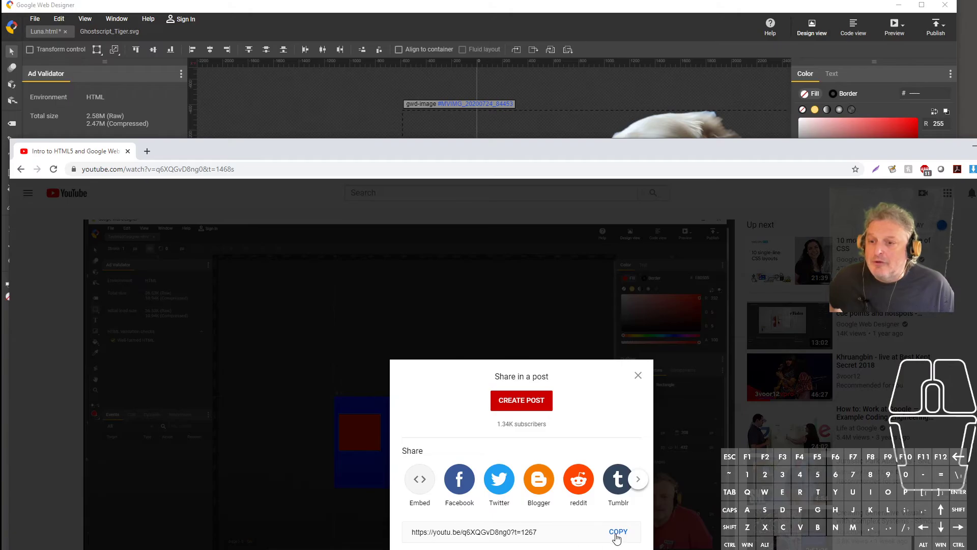
pyautogui.click(620, 533)
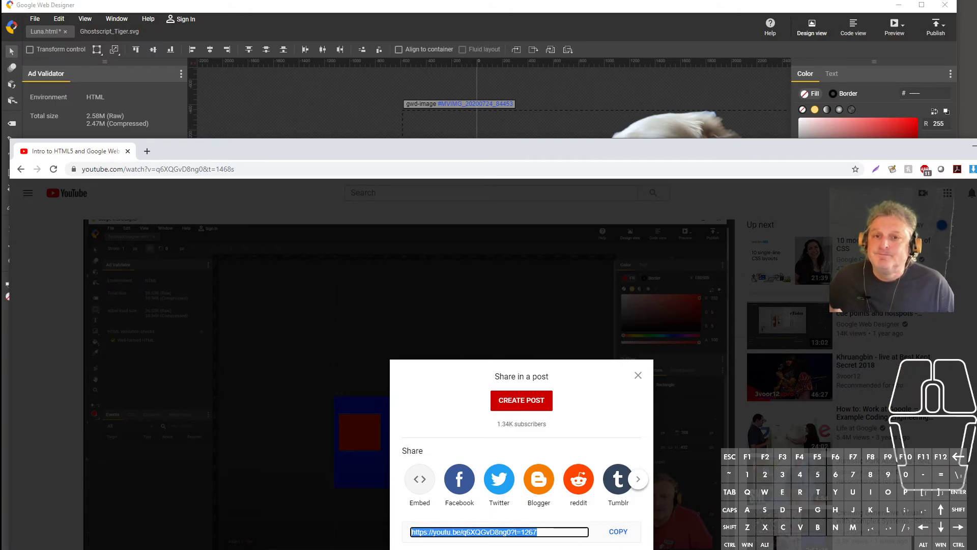
pyautogui.click(974, 147)
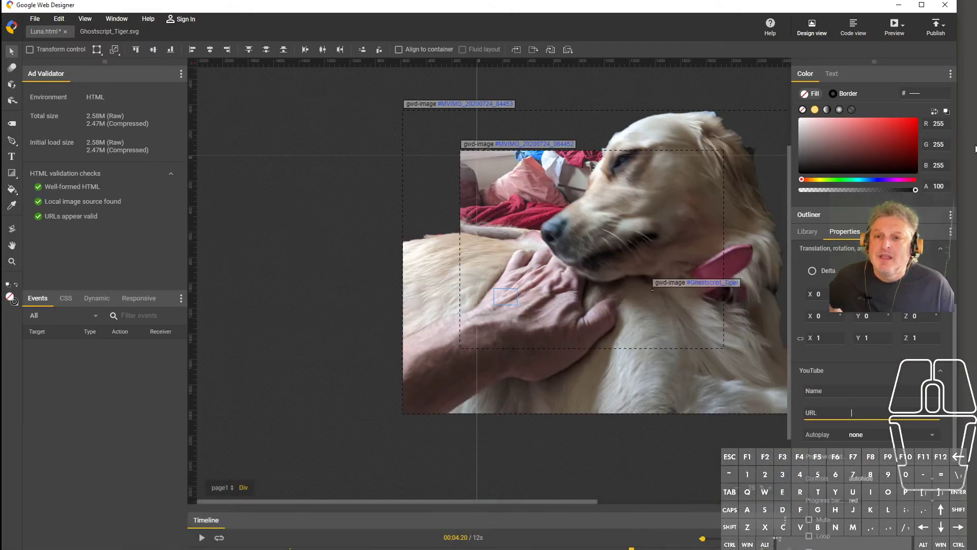
pyautogui.rightClick(852, 409)
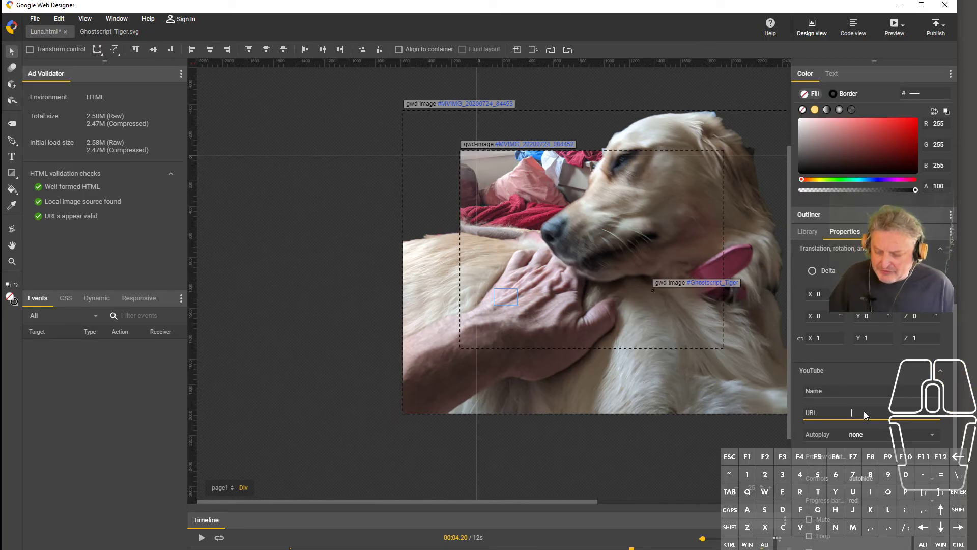
pyautogui.hotkey('ctrl', 'v')
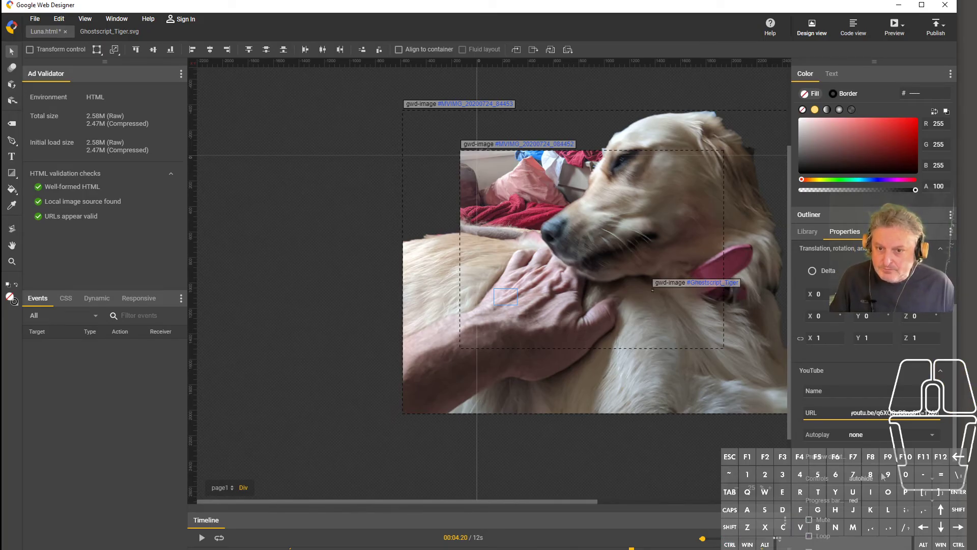
pyautogui.click(851, 389)
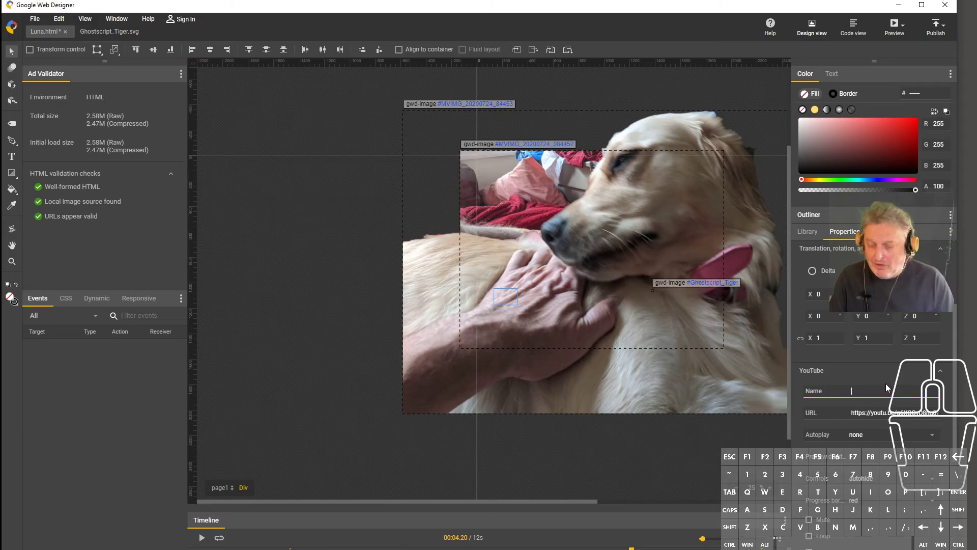
pyautogui.write('Me vid')
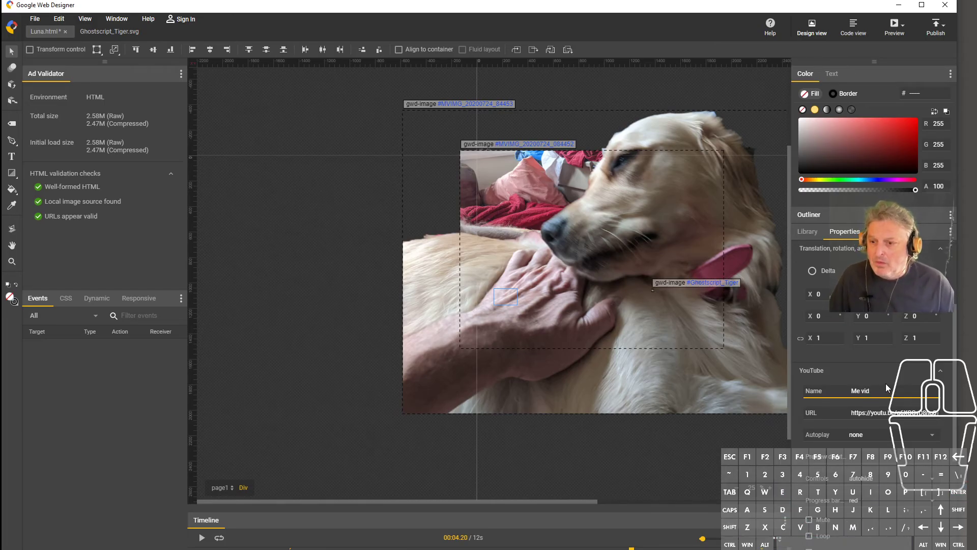
# At 0.40 seconds on the timeline, move the YouTube component onto the middle of the dog photo.
pyautogui.moveTo(634, 548); pyautogui.dragTo(322, 549)
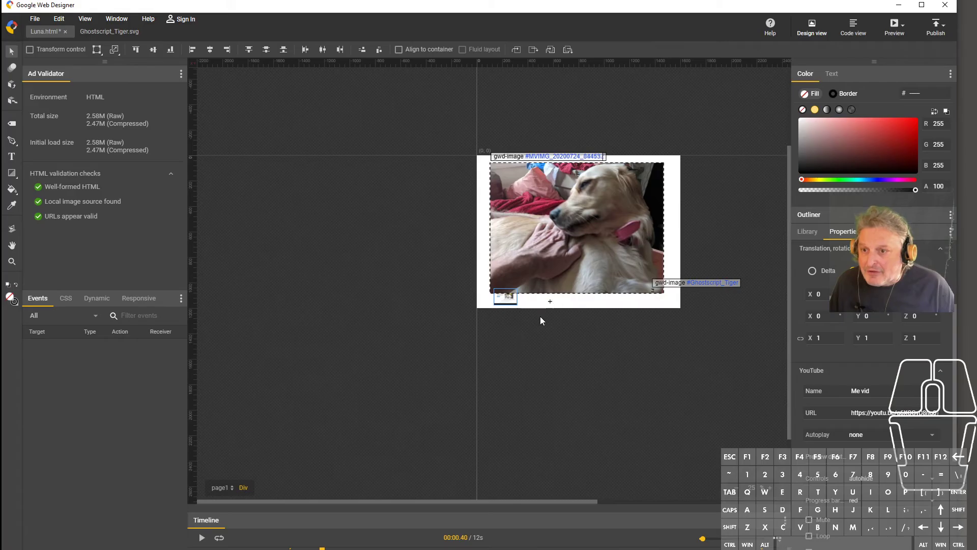
pyautogui.moveTo(509, 299); pyautogui.dragTo(520, 308)
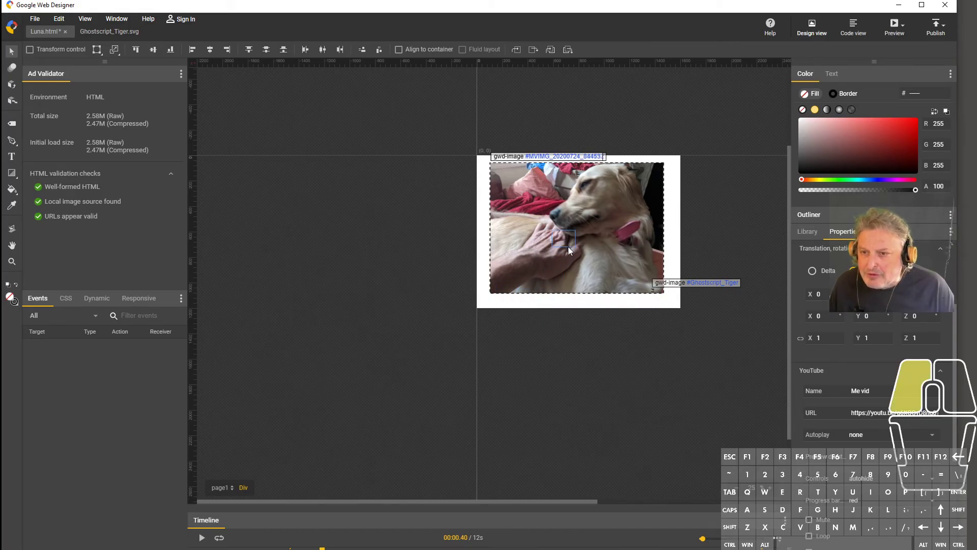
pyautogui.moveTo(568, 247); pyautogui.dragTo(569, 246)
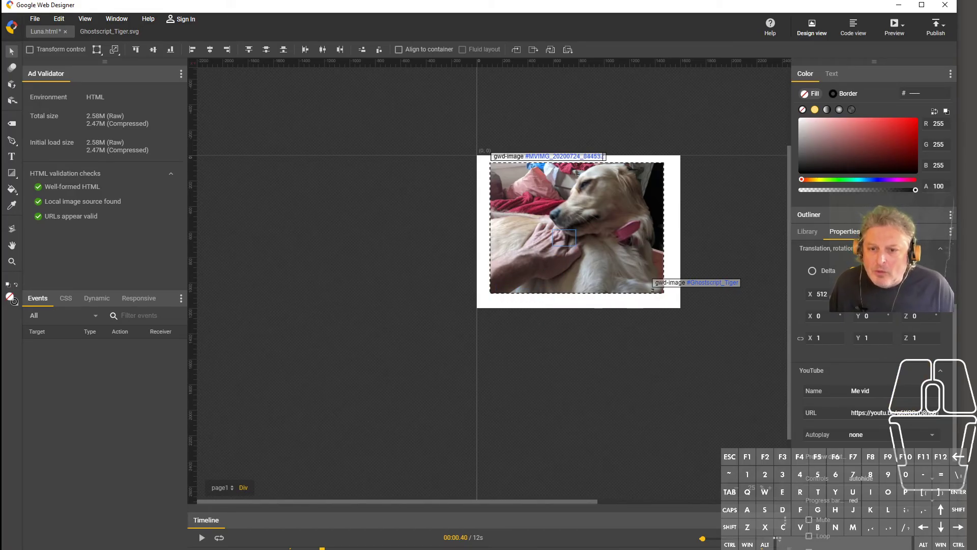
pyautogui.click(321, 549)
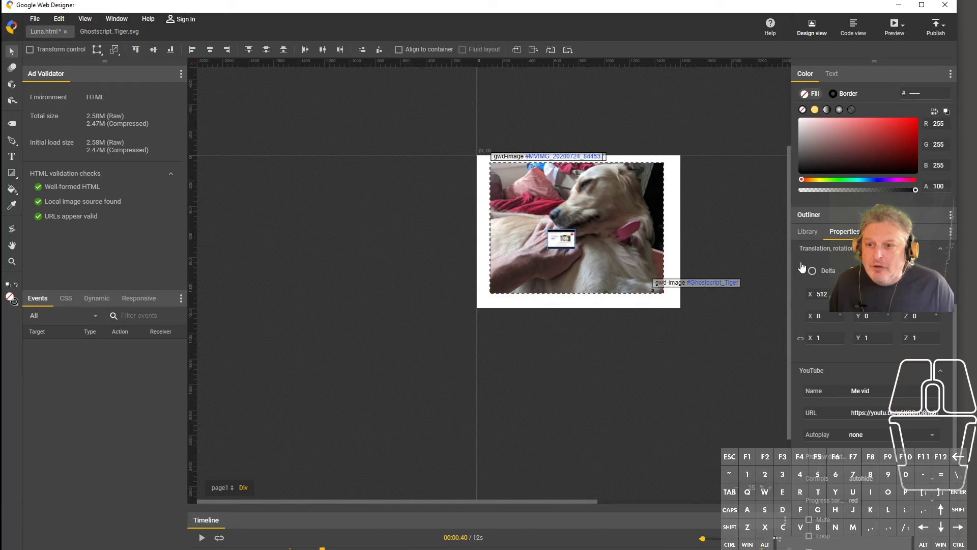
# Enlarge the YouTube component proportionally to 919 by 643 px and move it beyond the page's lower-right corner.
pyautogui.scroll(3, 956, 351)
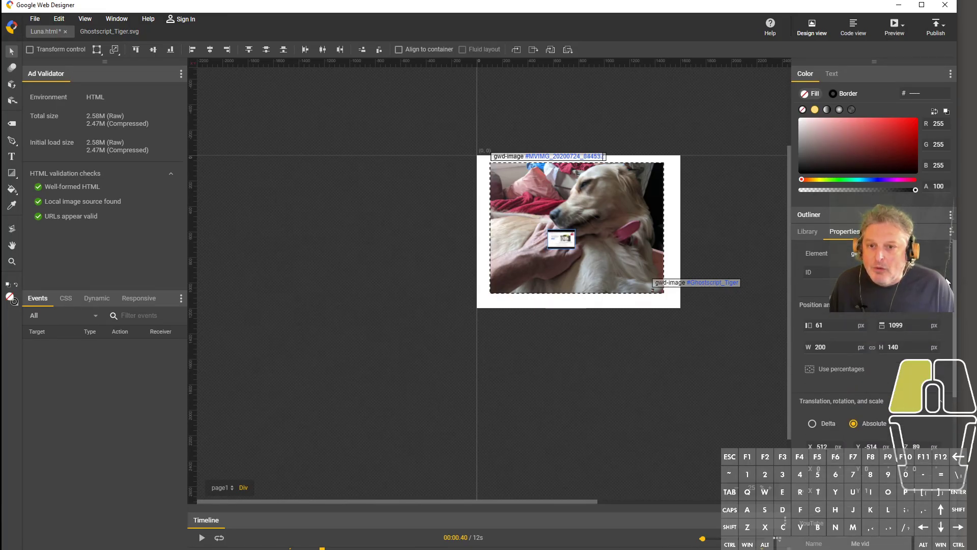
pyautogui.click(872, 347)
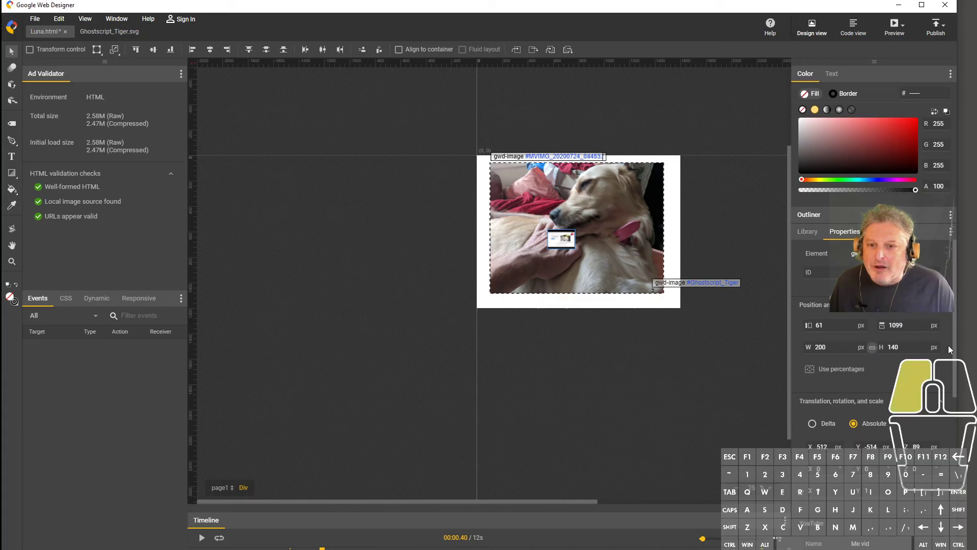
pyautogui.click(873, 349)
pyautogui.click(874, 349)
pyautogui.moveTo(857, 348); pyautogui.dragTo(976, 345)
pyautogui.moveTo(631, 268); pyautogui.dragTo(698, 341)
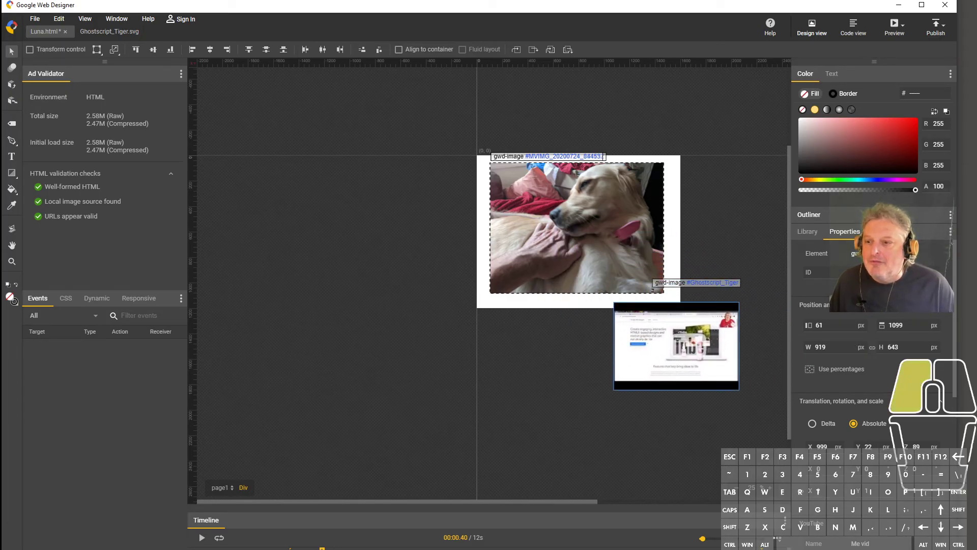
# Go to 6 seconds on the timeline and move the YouTube component to the scene's upper-left area, beside the tiger.
pyautogui.click(290, 548)
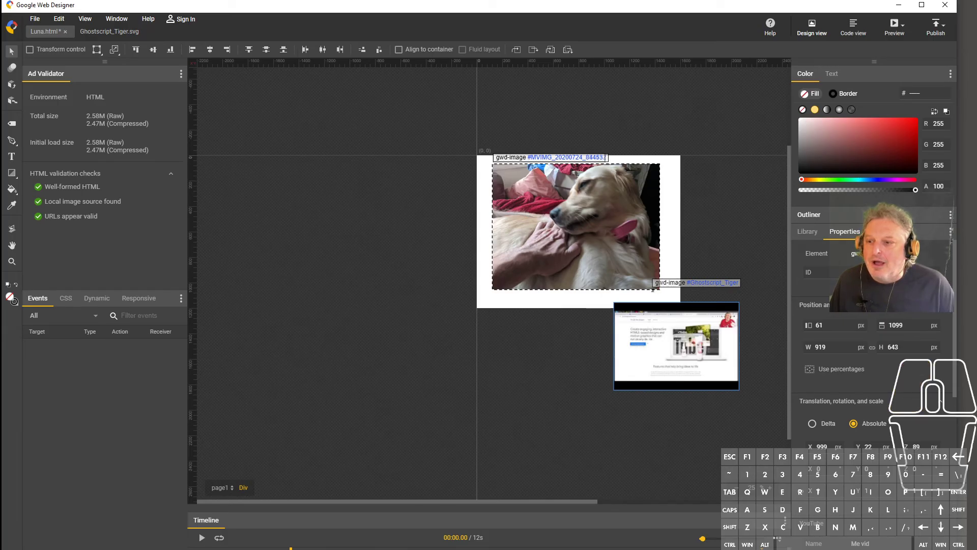
pyautogui.rightClick(298, 549)
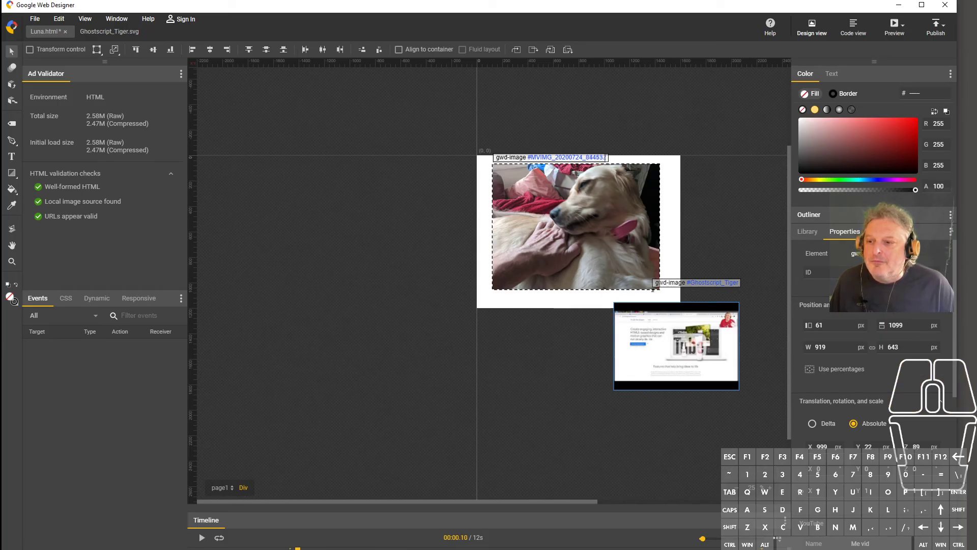
pyautogui.moveTo(298, 548); pyautogui.dragTo(778, 548)
pyautogui.moveTo(679, 342); pyautogui.dragTo(553, 199)
# At 6 seconds, select the YouTube component again and enlarge it proportionally to 1981 by 1387 px with its top at 1078 px.
pyautogui.click(591, 239)
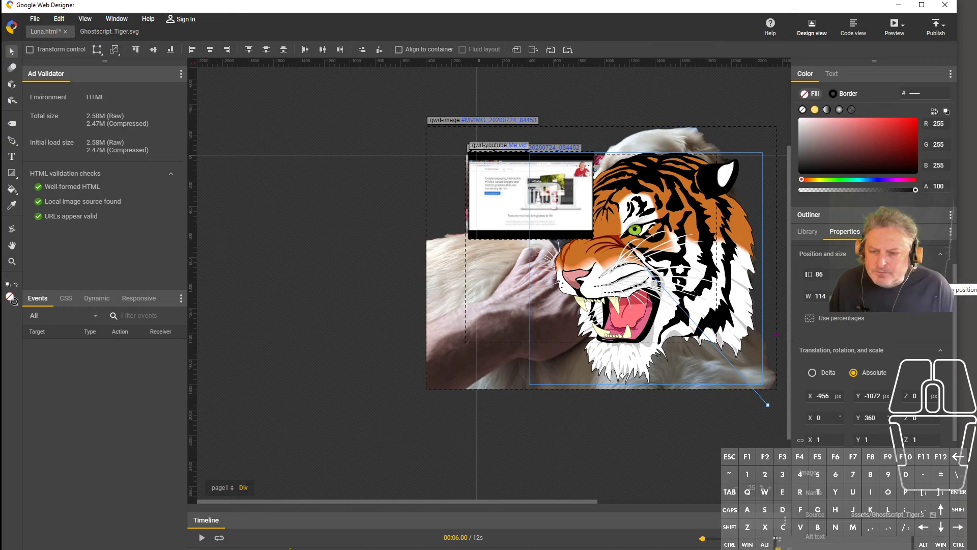
pyautogui.moveTo(762, 384)
pyautogui.mouseDown()
pyautogui.moveTo(841, 462)
pyautogui.moveTo(762, 383)
pyautogui.mouseUp()
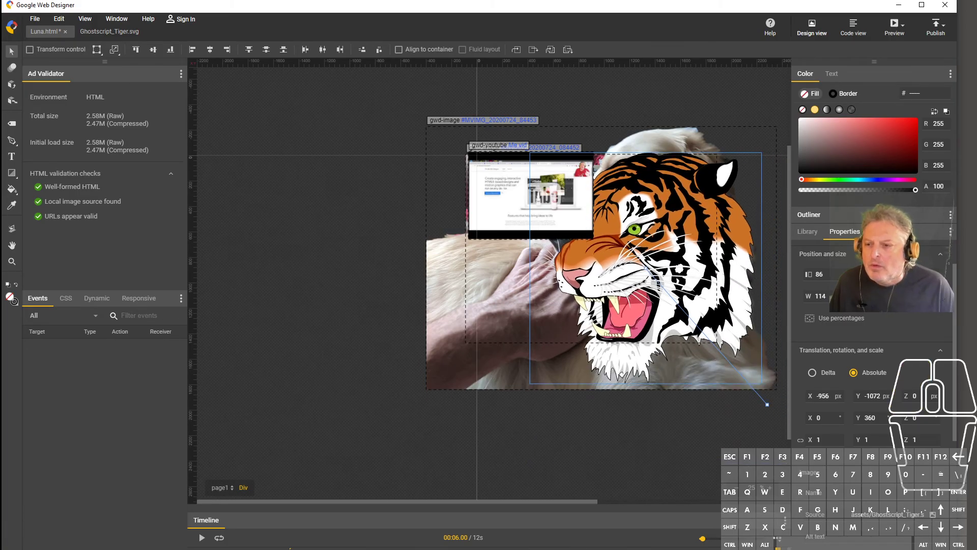
pyautogui.click(762, 383)
pyautogui.click(478, 547)
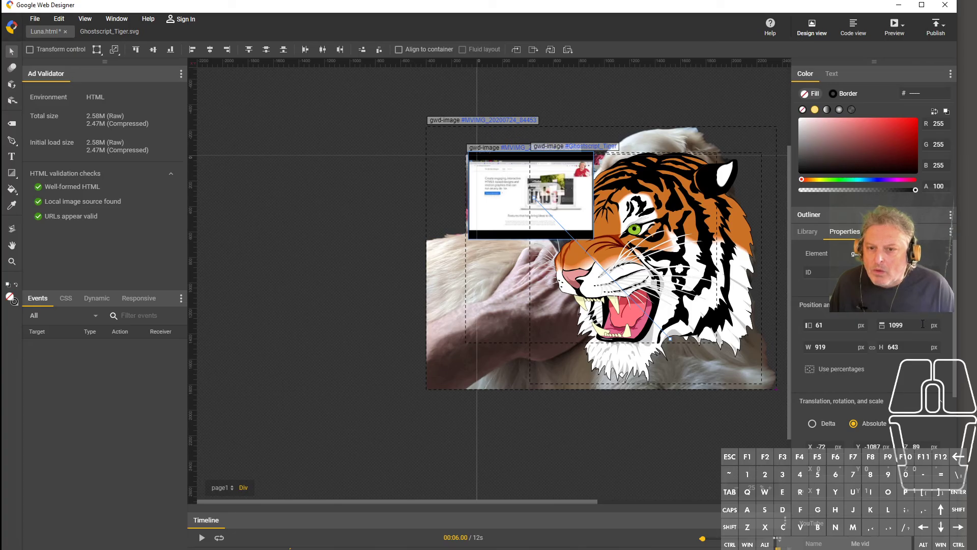
pyautogui.moveTo(916, 329); pyautogui.dragTo(976, 349)
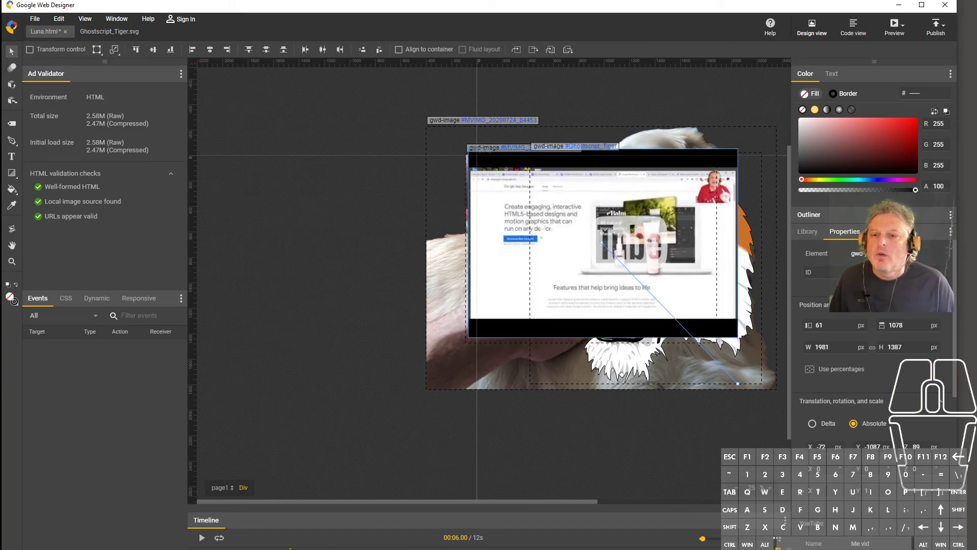
# Around 5.1 seconds, set the YouTube component's height to 280 px with proportional width, and scrub the animation through to 12 seconds.
pyautogui.moveTo(777, 548); pyautogui.dragTo(704, 548)
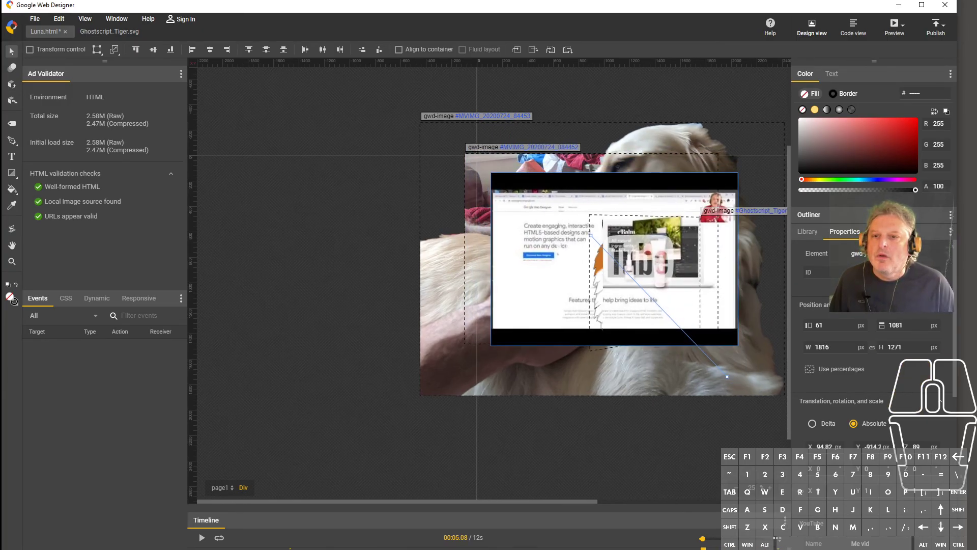
pyautogui.click(918, 346)
pyautogui.write('280')
pyautogui.press('Return')
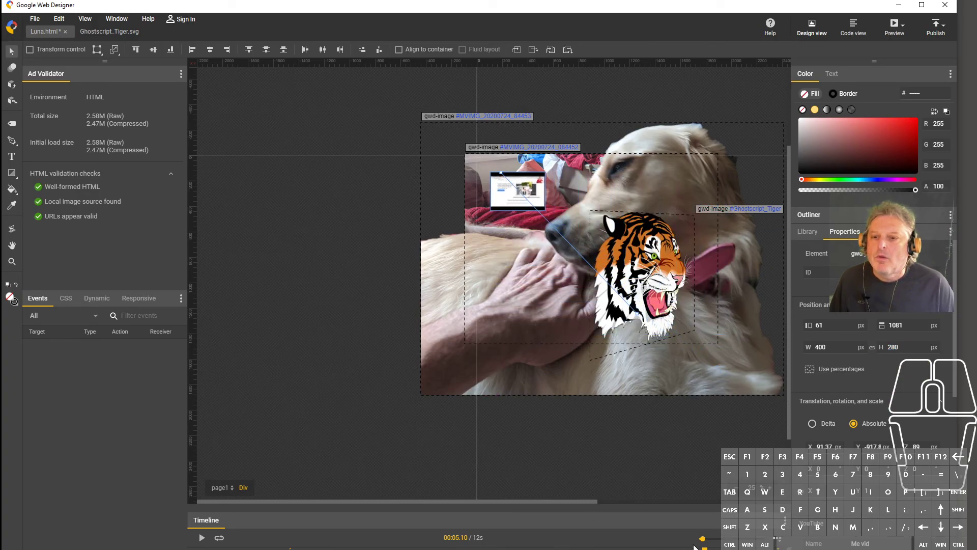
pyautogui.moveTo(705, 548); pyautogui.dragTo(512, 548)
pyautogui.moveTo(291, 549); pyautogui.dragTo(788, 549)
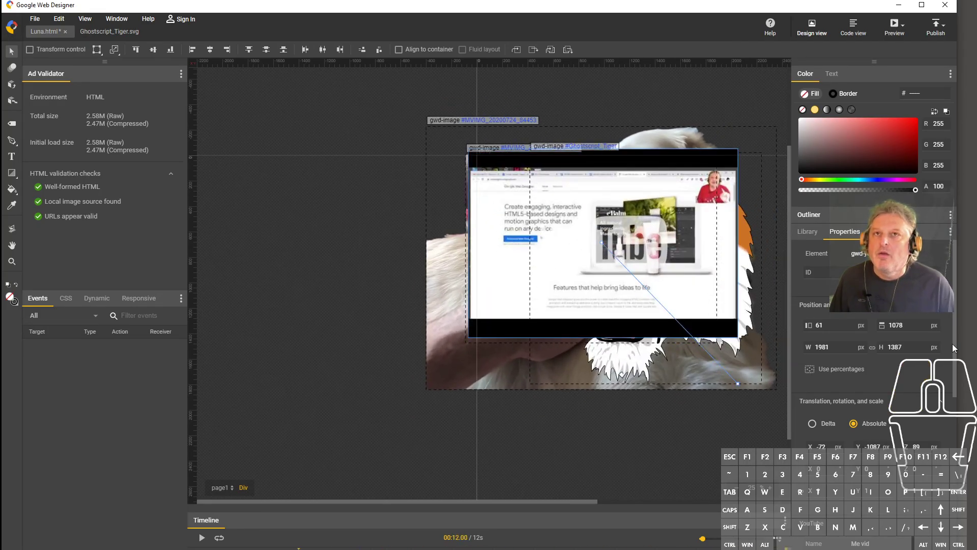
# Preview the page in the browser and watch how the dog, tiger and YouTube video animate.
pyautogui.click(892, 25)
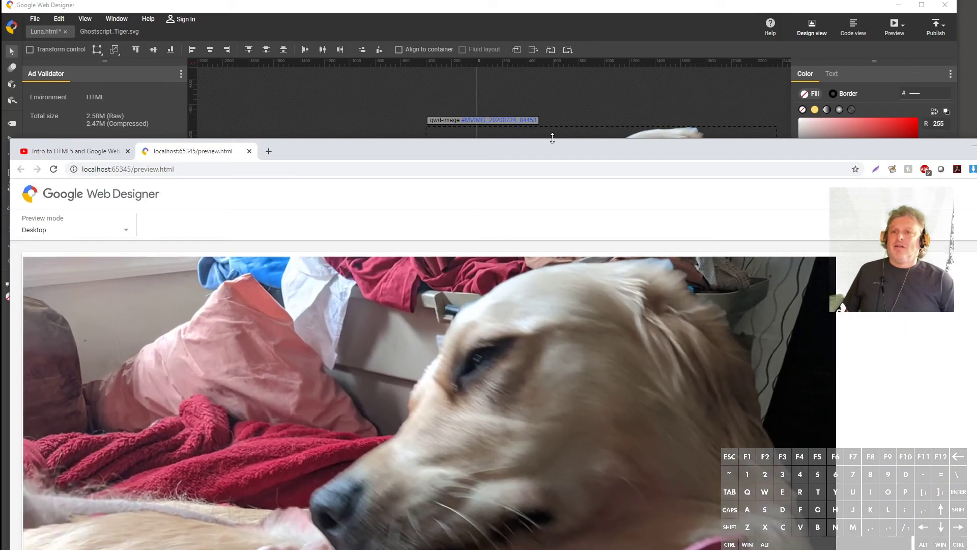
pyautogui.moveTo(553, 138); pyautogui.dragTo(548, 31)
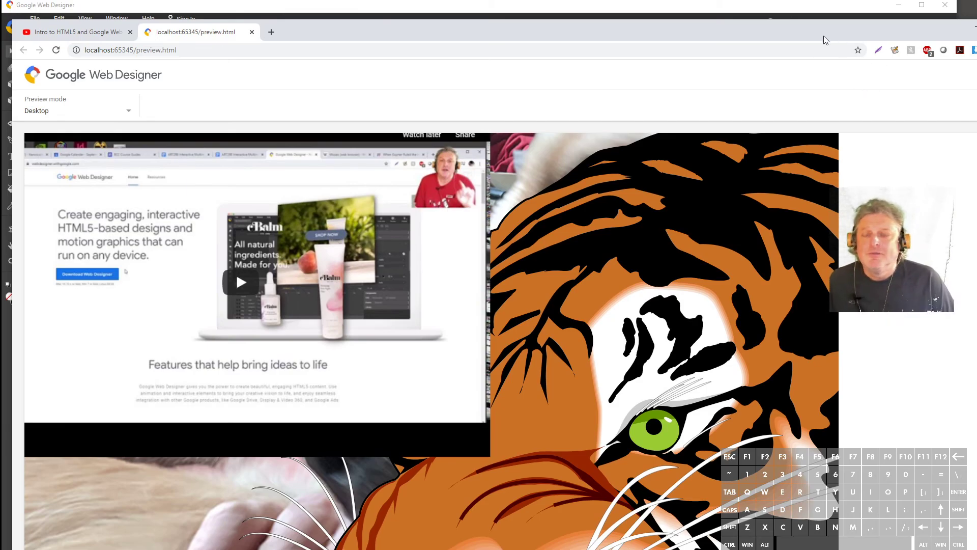
pyautogui.moveTo(844, 38); pyautogui.dragTo(892, 549)
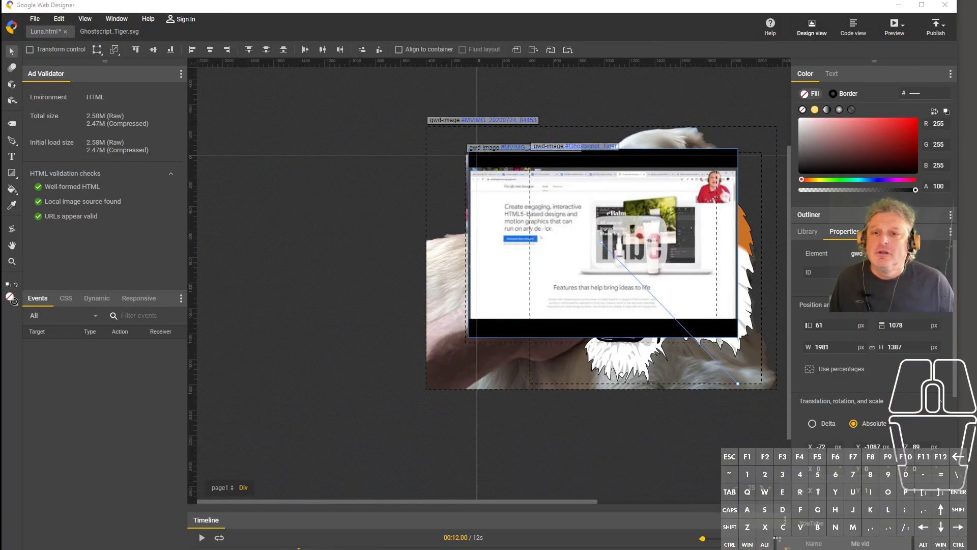
# Turn on Loop for the YouTube component and set its Autoplay to standard.
pyautogui.moveTo(954, 311); pyautogui.dragTo(951, 432)
pyautogui.click(809, 400)
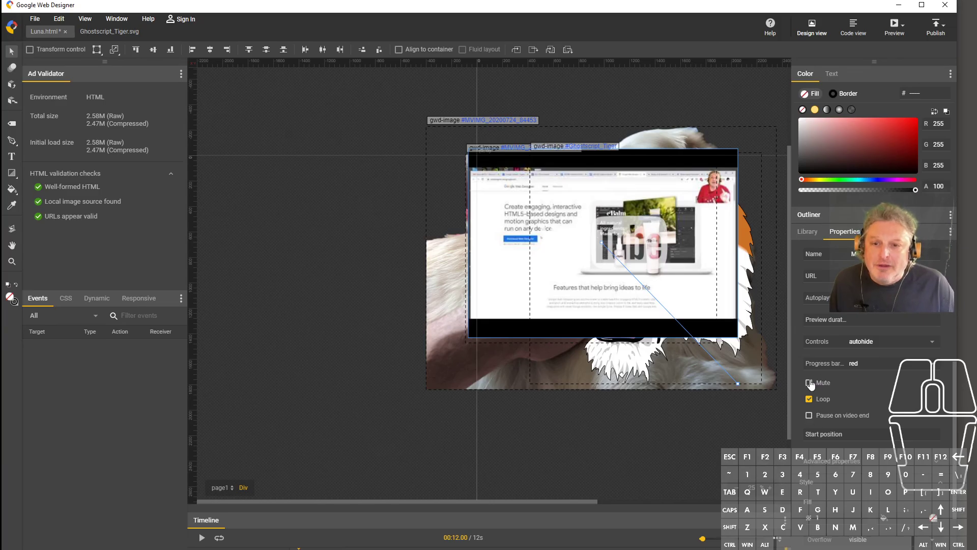
pyautogui.moveTo(954, 431); pyautogui.dragTo(954, 403)
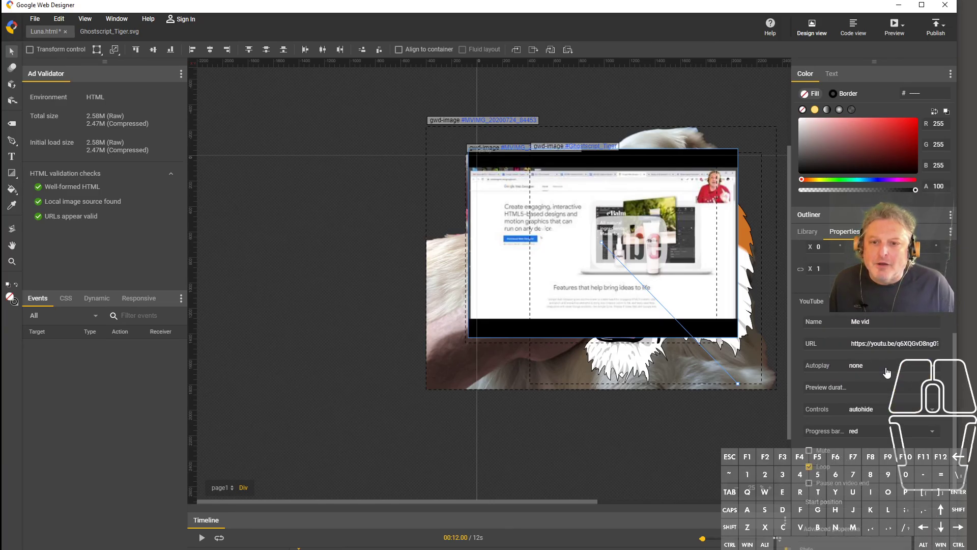
pyautogui.click(887, 372)
pyautogui.click(923, 399)
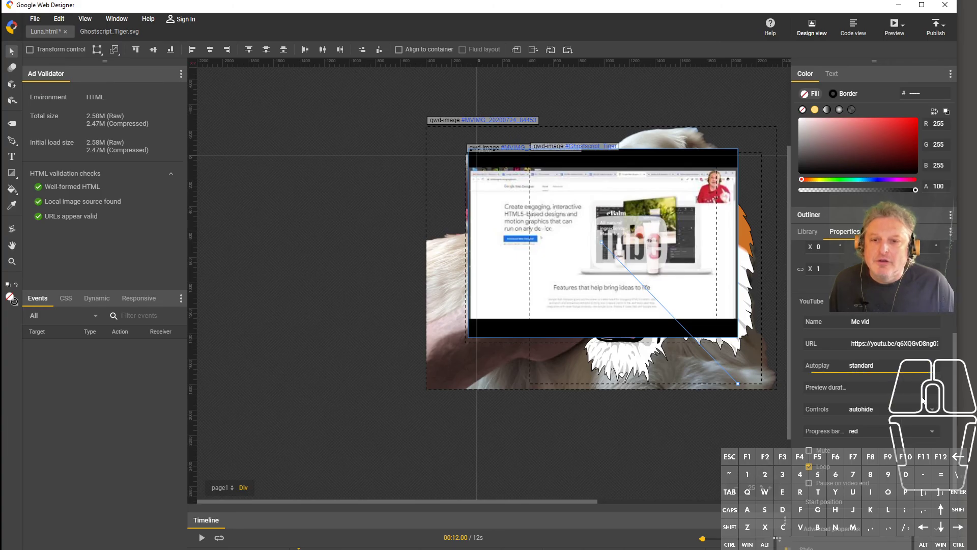
pyautogui.click(952, 386)
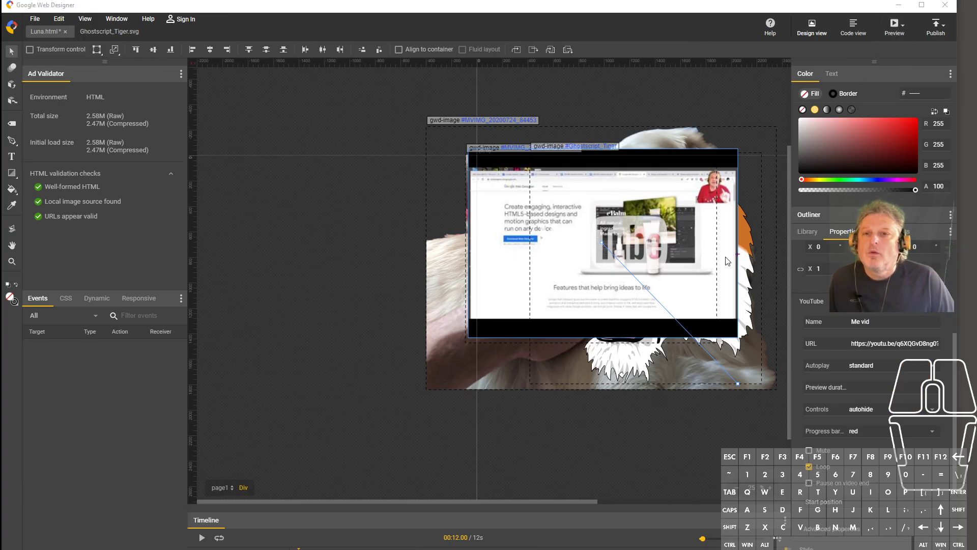
# Preview the page in the browser again to check the autoplaying, looping YouTube video.
pyautogui.moveTo(704, 549); pyautogui.dragTo(768, 58)
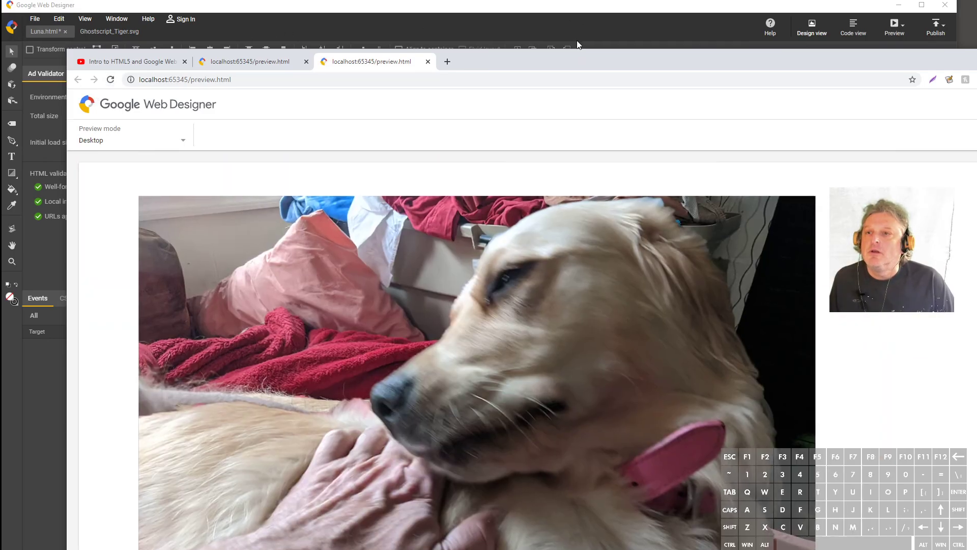
pyautogui.moveTo(568, 52); pyautogui.dragTo(526, 4)
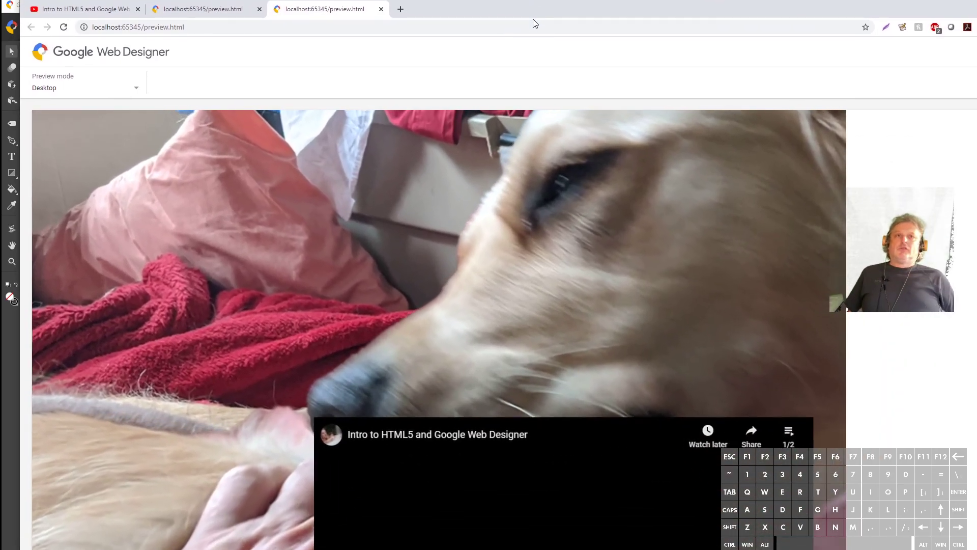